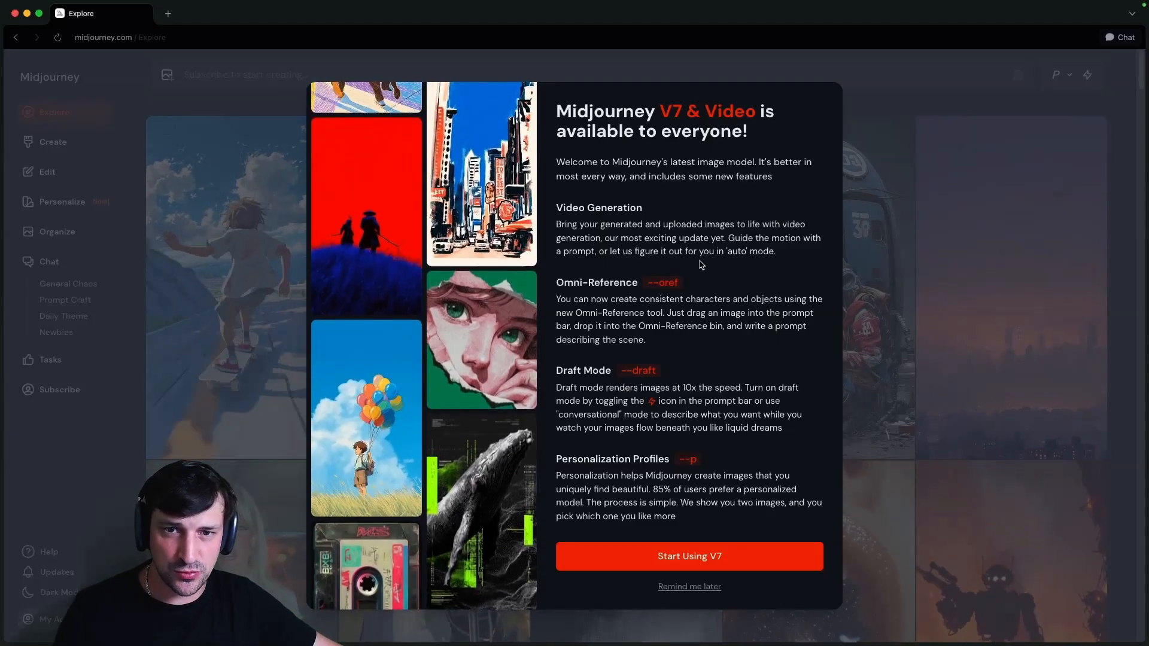
Read the Video Generation section of the Midjourney V7 & Video announcement
drag(555, 203, 744, 251)
click(737, 267)
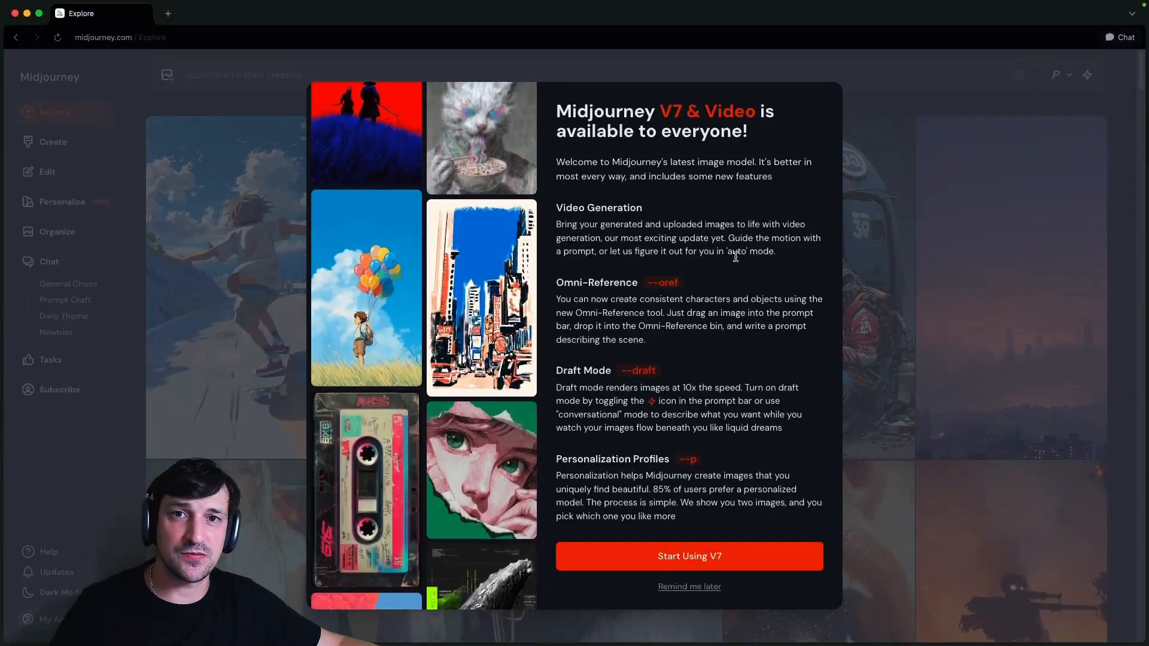
mouse_move(728, 240)
mouse_down()
mouse_move(778, 256)
mouse_move(728, 239)
mouse_up()
click(780, 258)
click(782, 256)
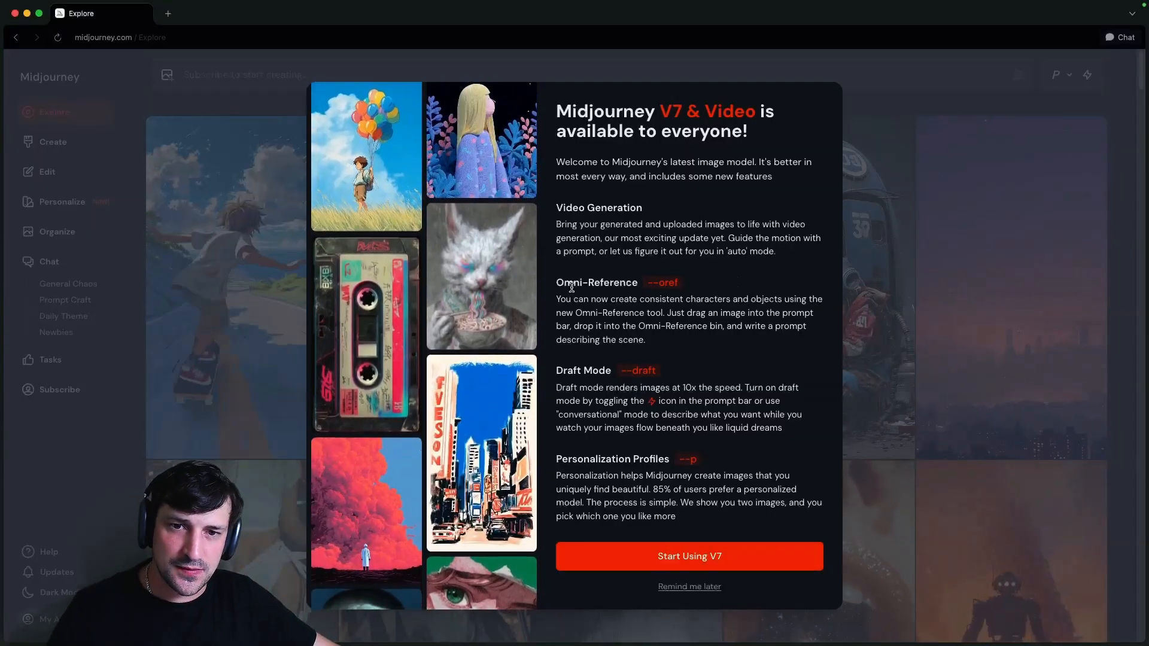
Read the Omni-Reference section of the announcement about creating consistent characters and objects
drag(563, 285, 685, 339)
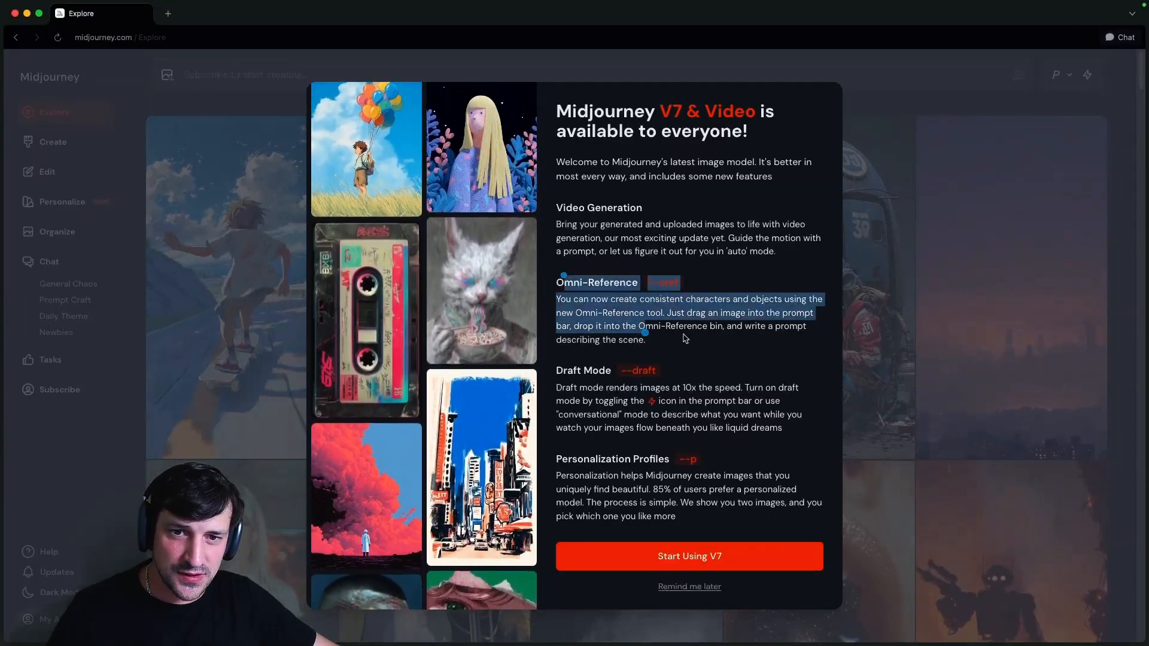
click(685, 338)
drag(556, 298, 658, 336)
click(717, 345)
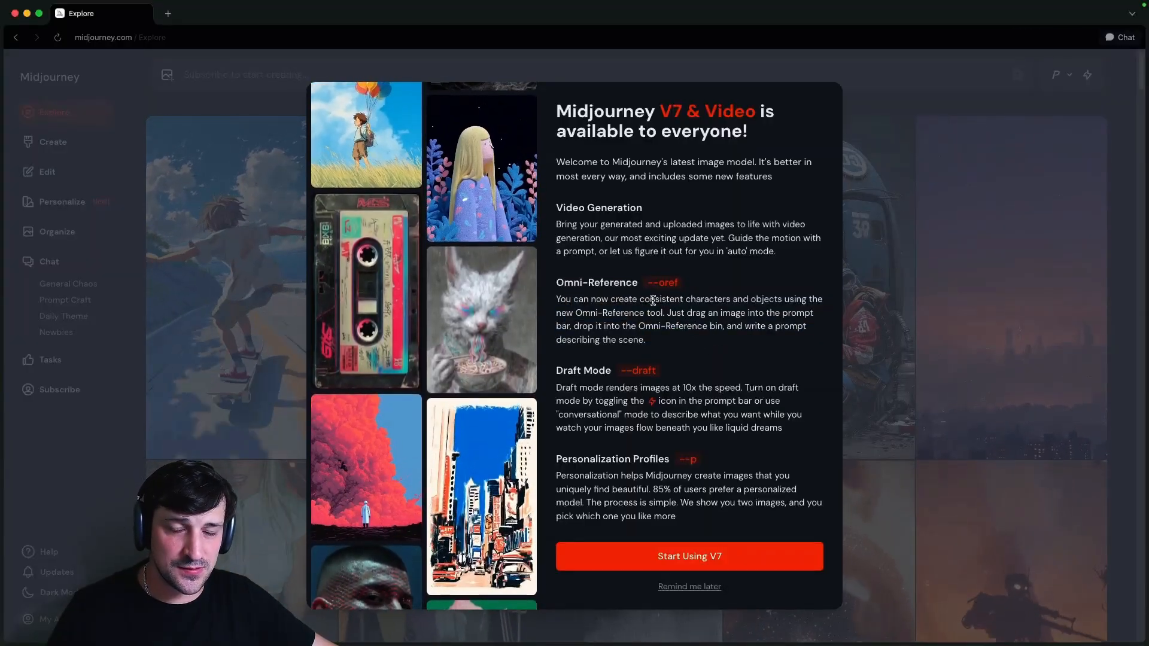
drag(652, 301, 646, 340)
click(719, 331)
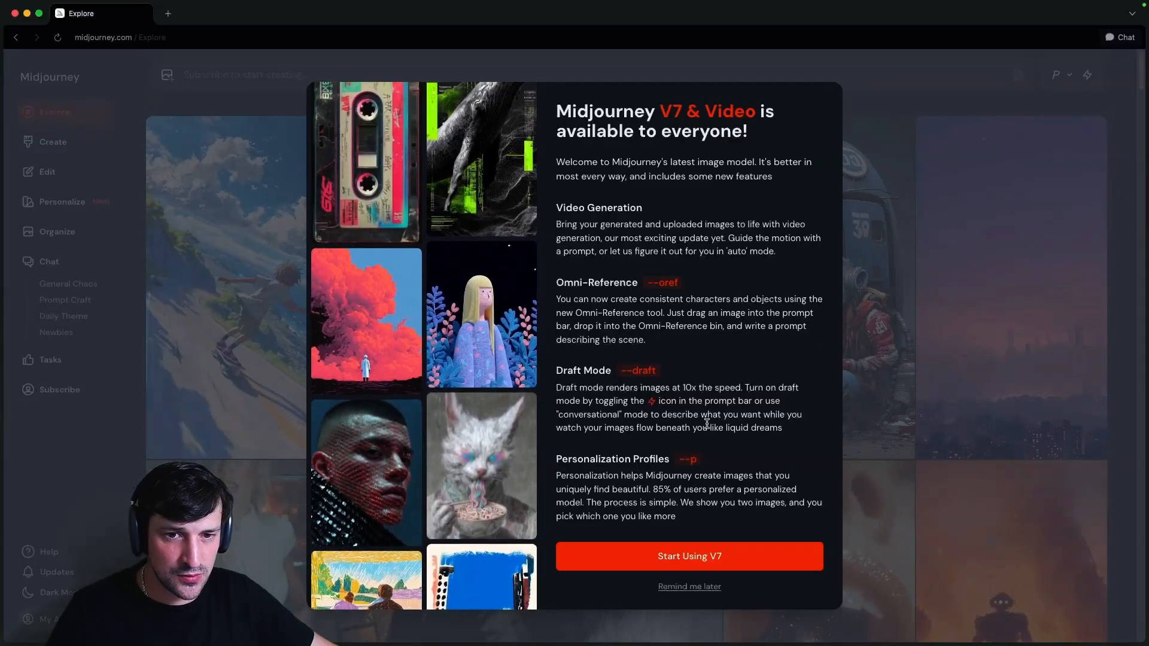
Read the Draft Mode description and start using V7 to close the announcement
drag(662, 414, 774, 430)
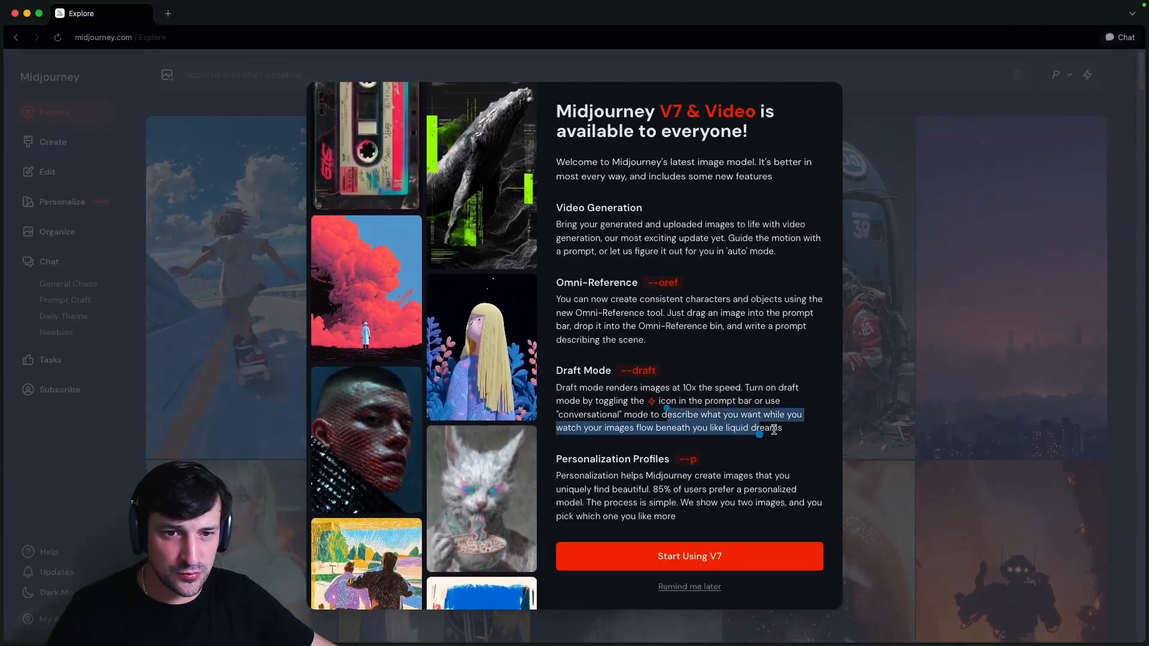
click(774, 430)
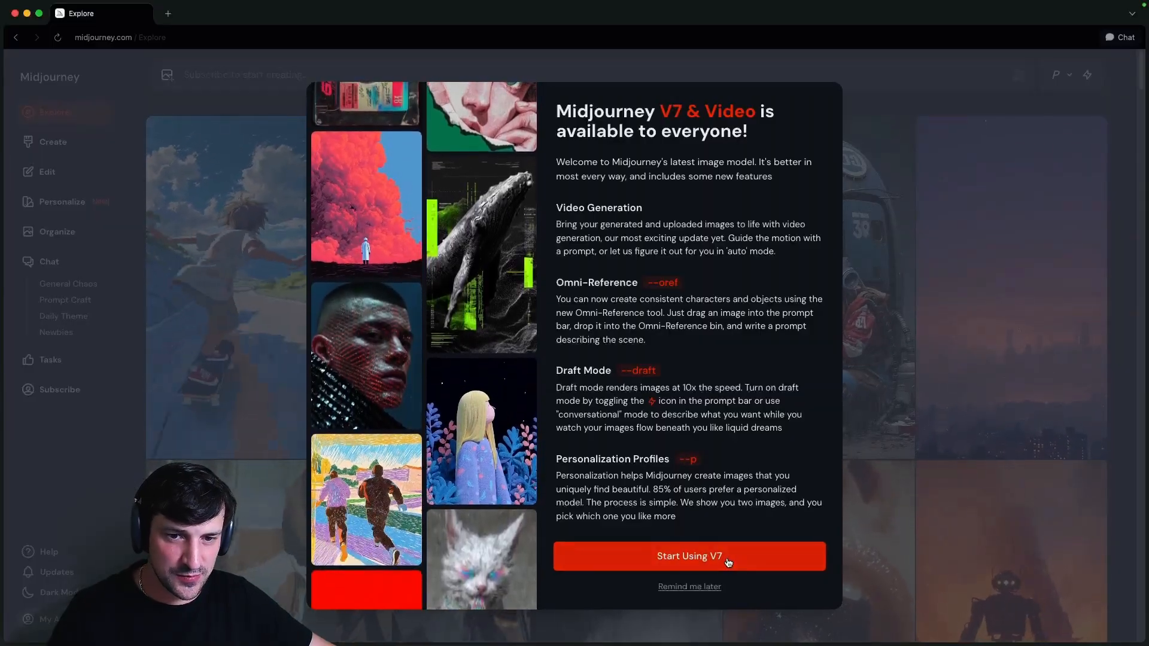
click(726, 558)
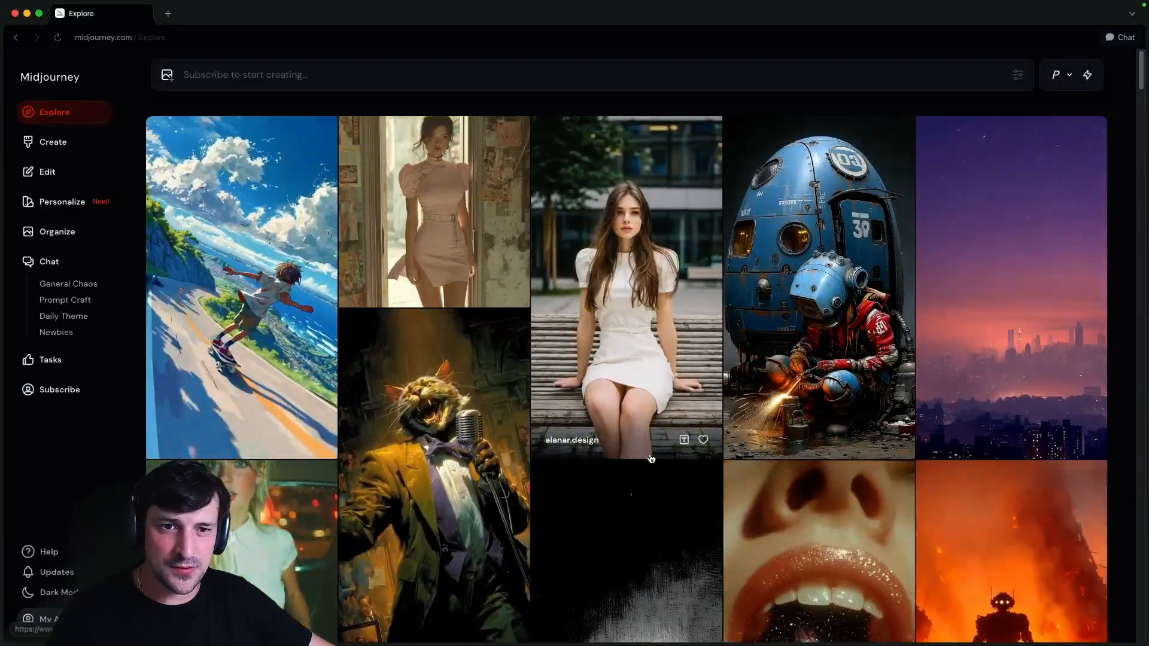
Browse the Explore gallery, view the video of the cat with a briefcase enlarged, and return to the gallery
scroll(553, 360, down, 6)
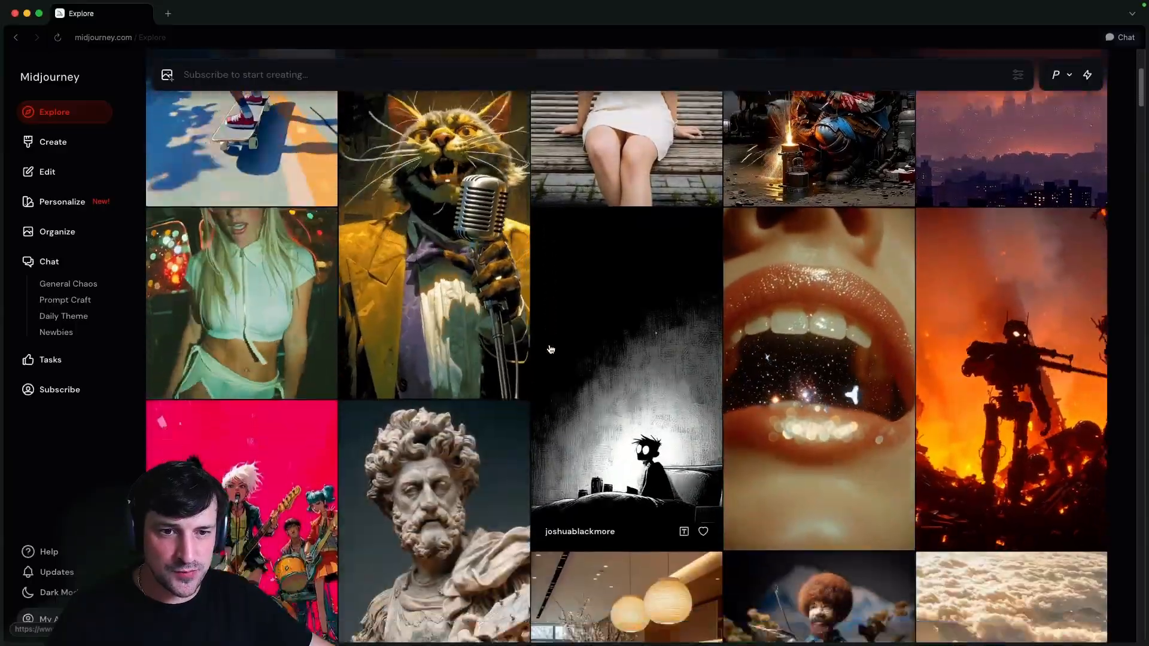
scroll(550, 355, down, 4)
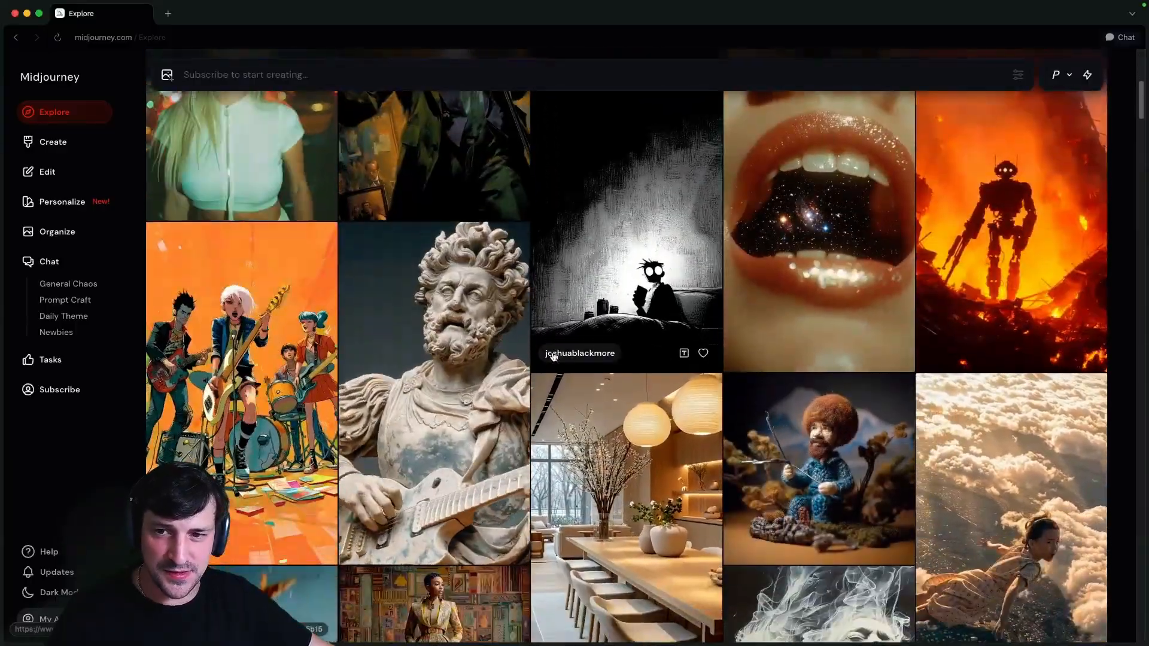
scroll(553, 357, down, 4)
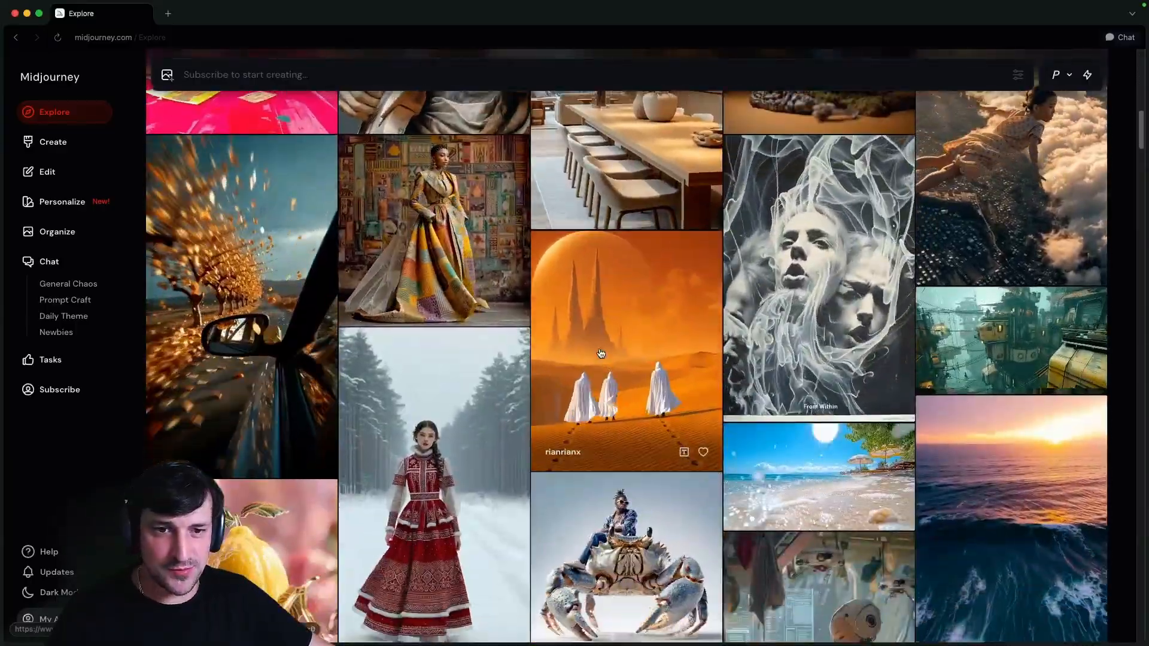
scroll(641, 349, down, 8)
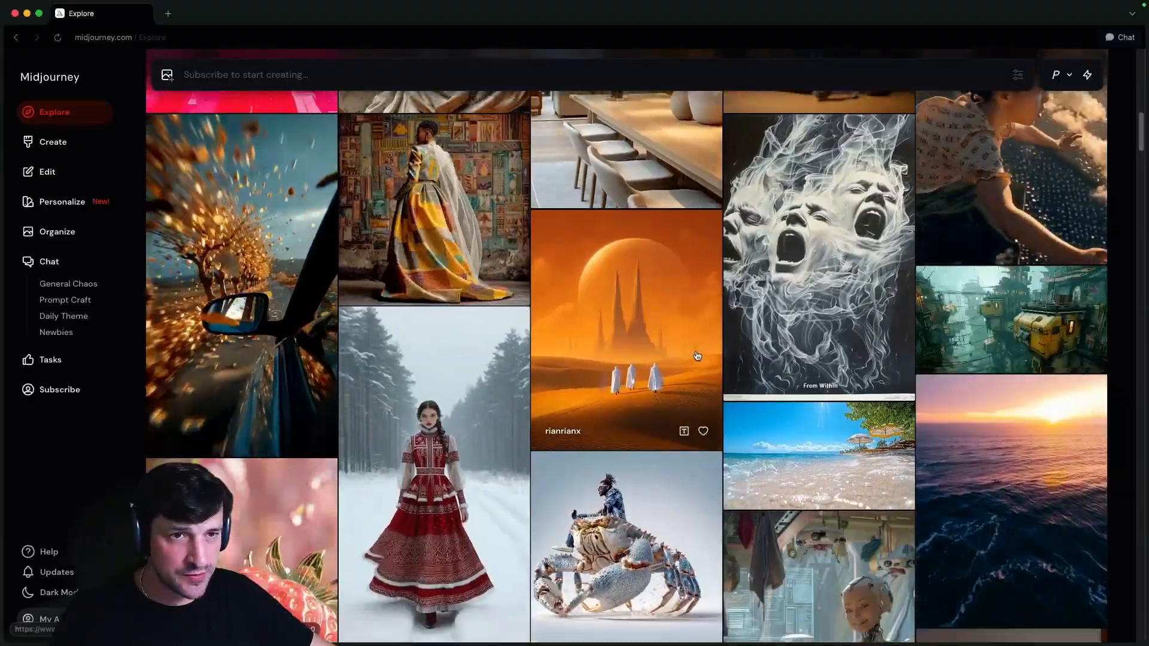
scroll(696, 358, down, 4)
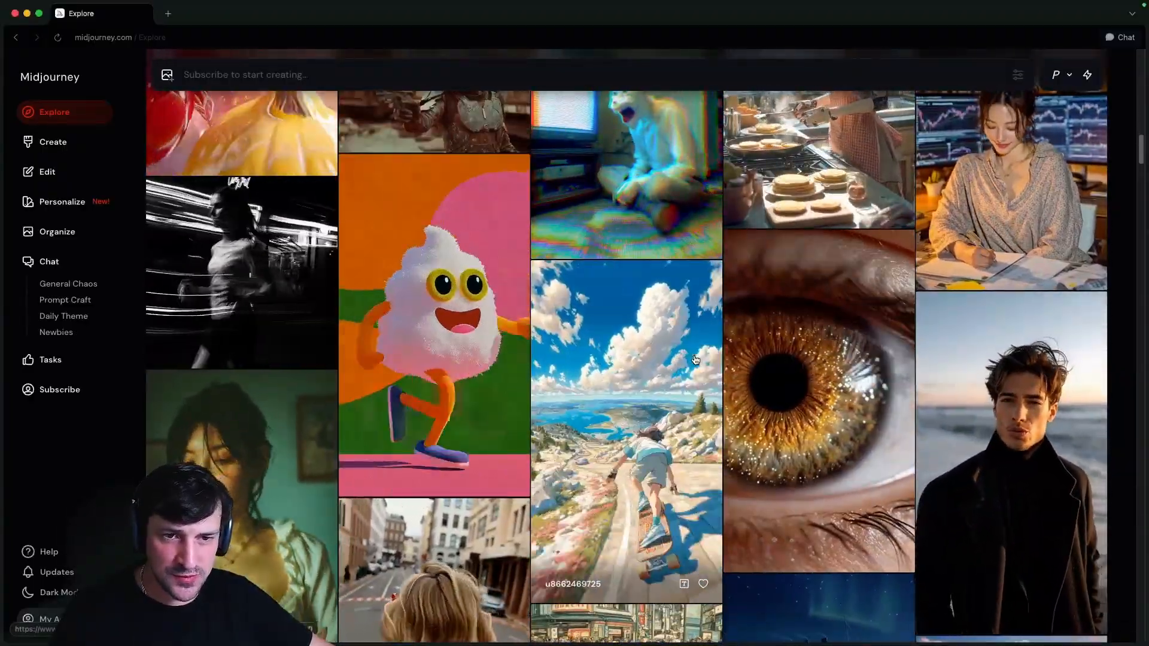
scroll(695, 360, down, 8)
click(694, 363)
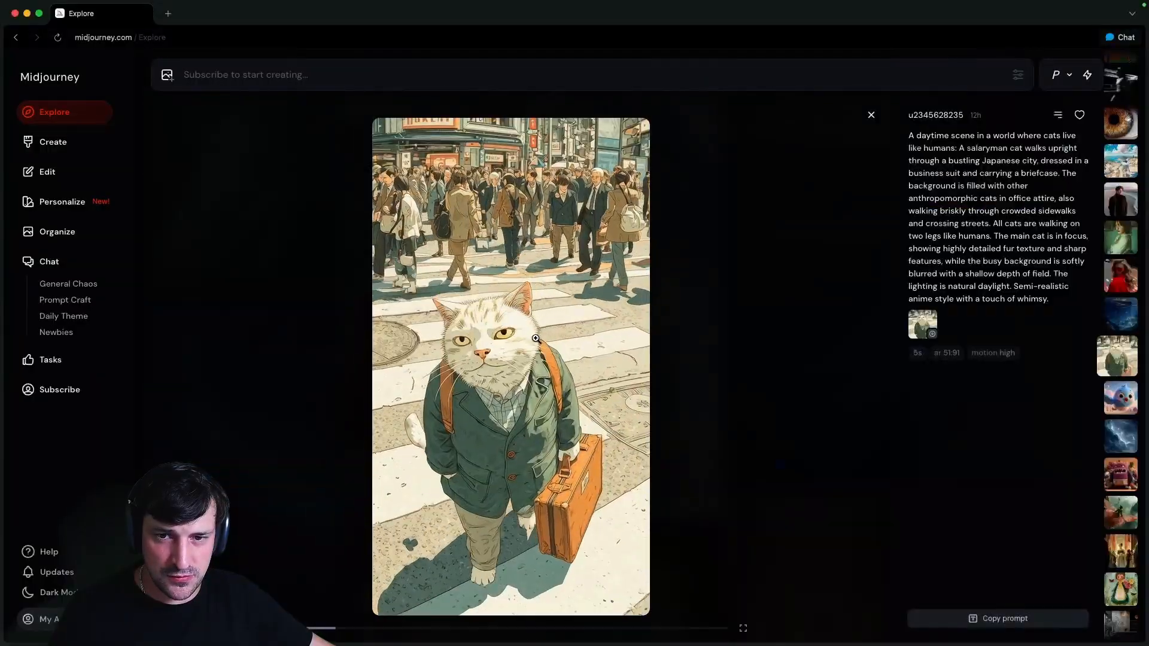
click(536, 339)
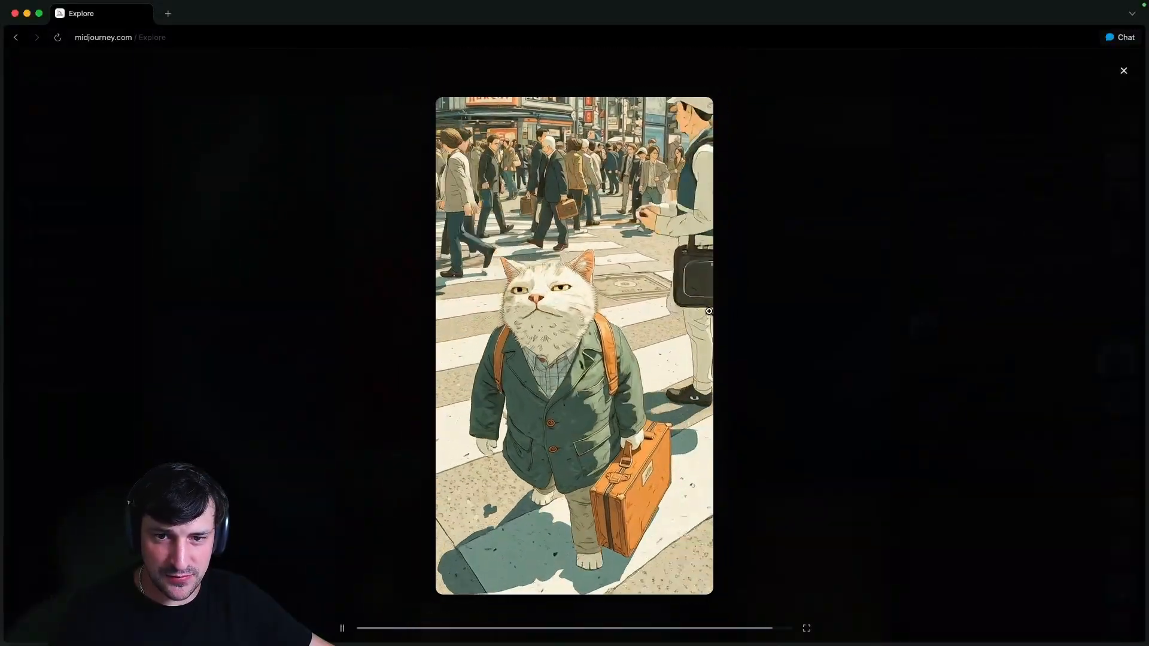
click(1124, 70)
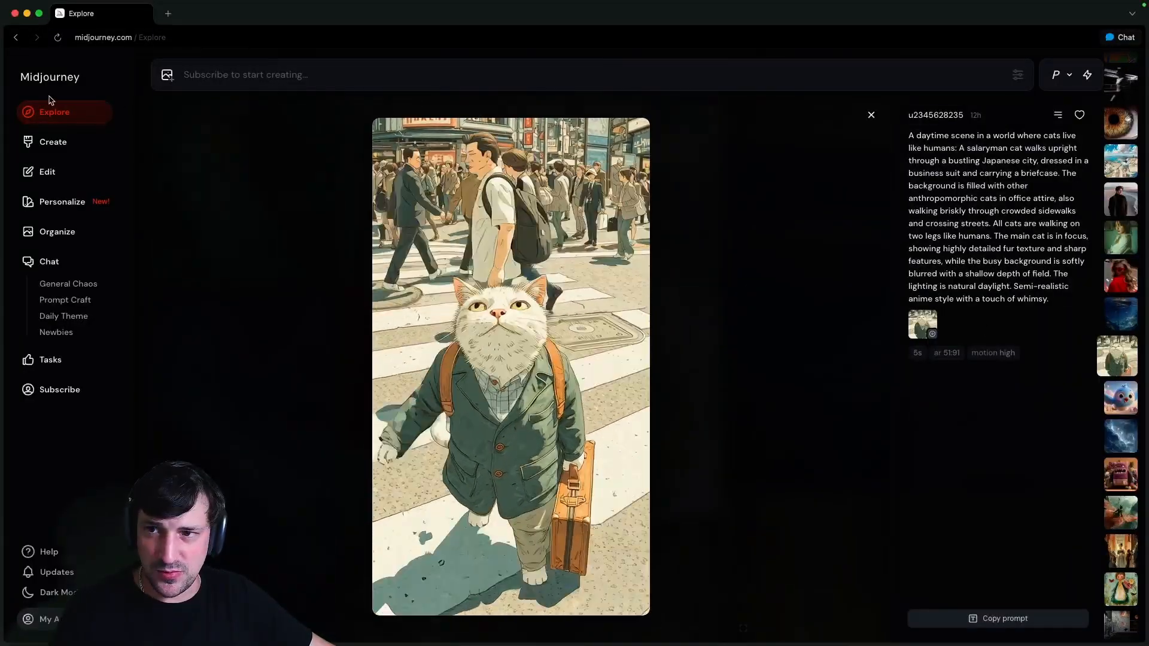
click(51, 110)
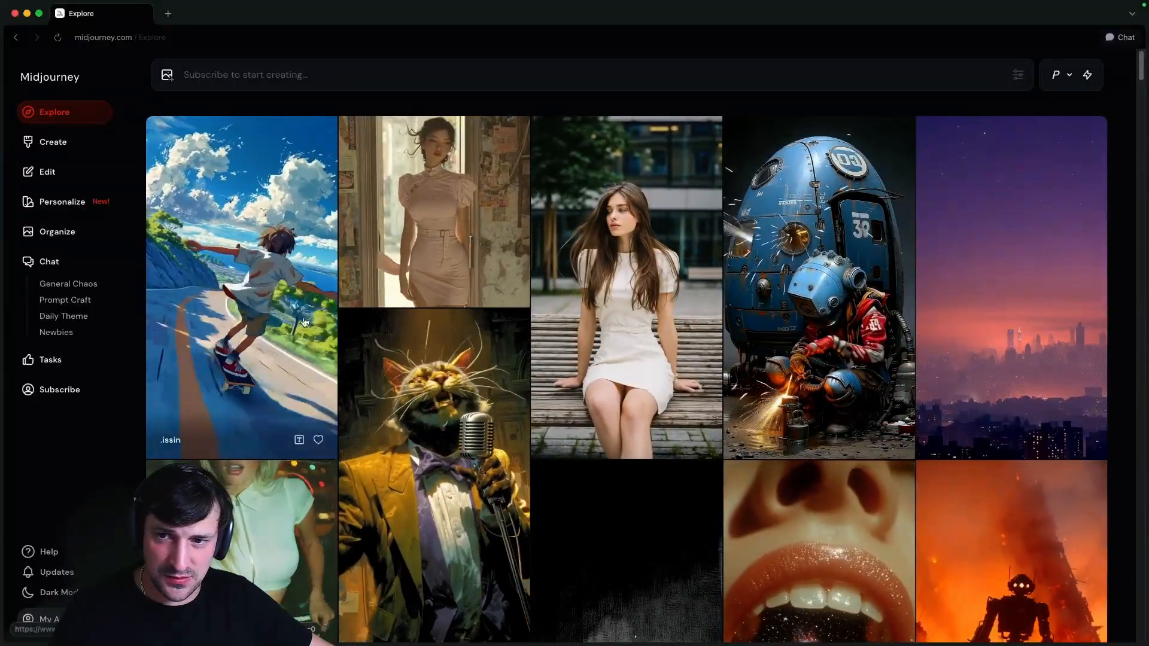
View the skateboarding boy video and the open mouth with stars video together with their prompts
click(304, 323)
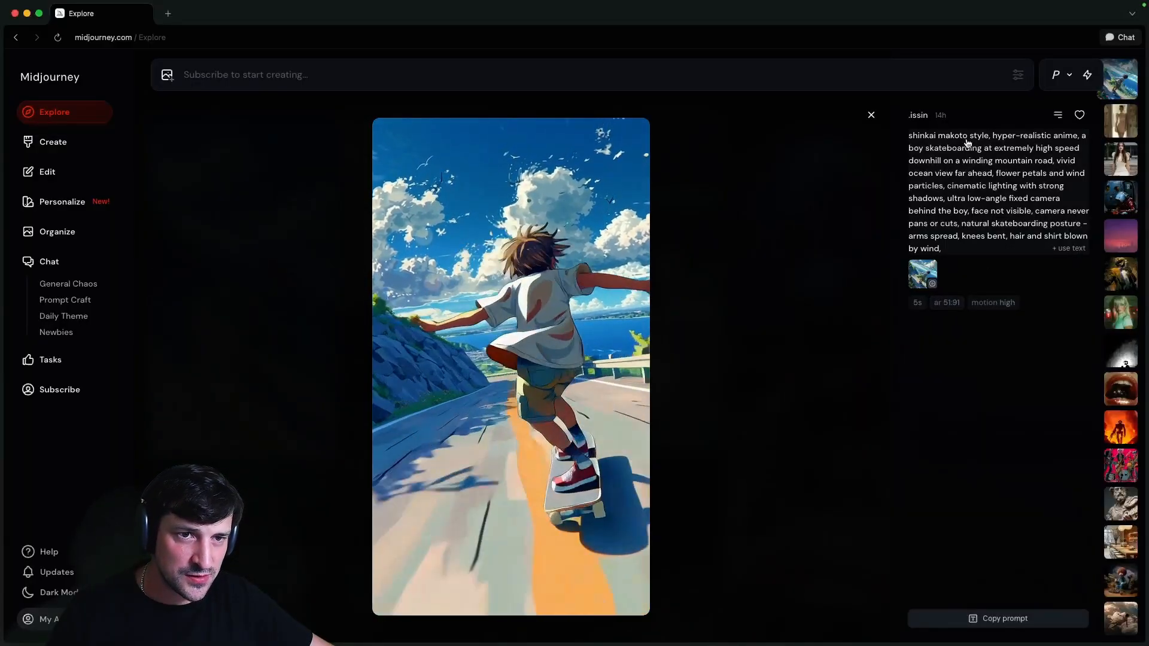
key(Escape)
click(780, 287)
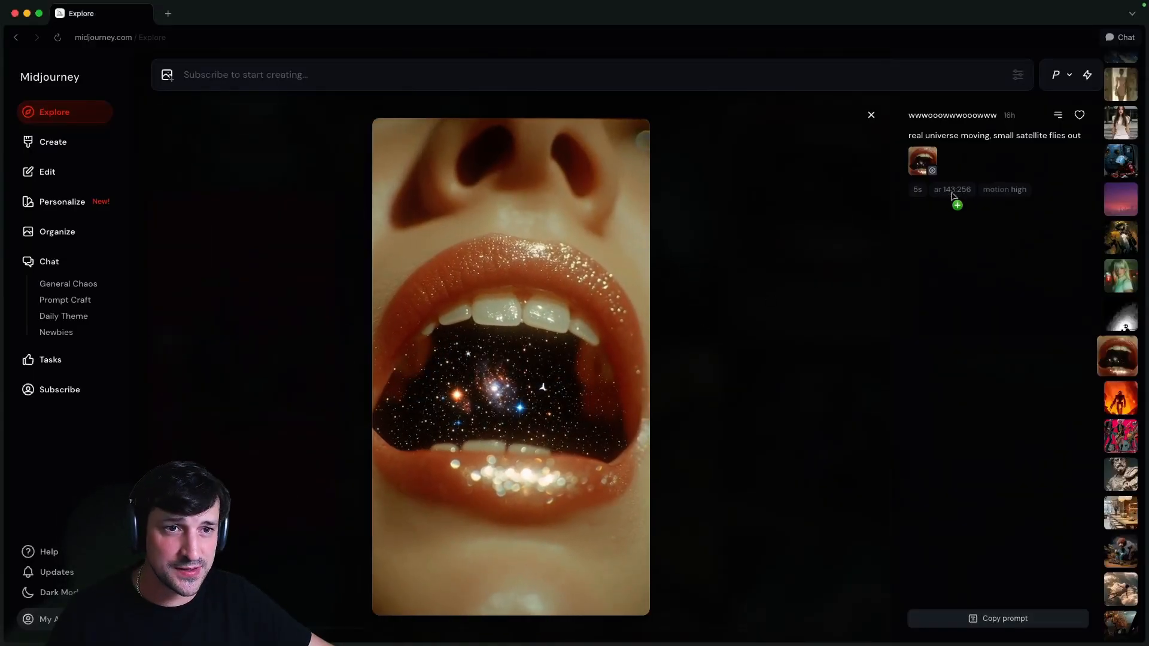
click(795, 304)
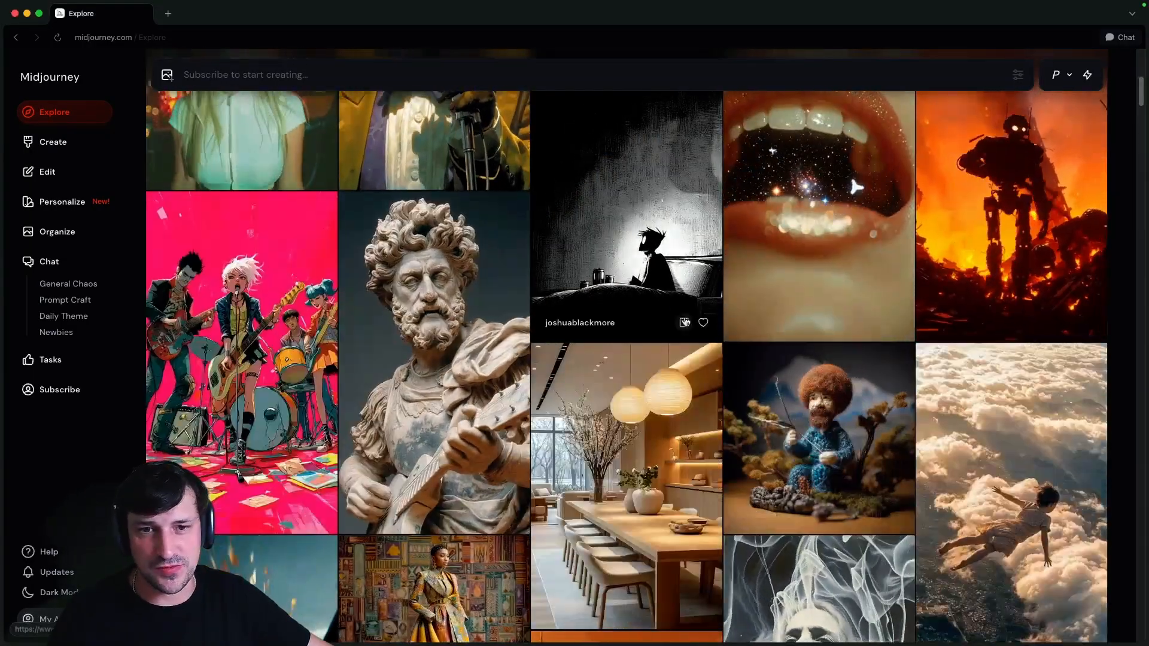
View the black-and-white day and night timelapse video and the video of the woman in a red dress in snow
click(688, 251)
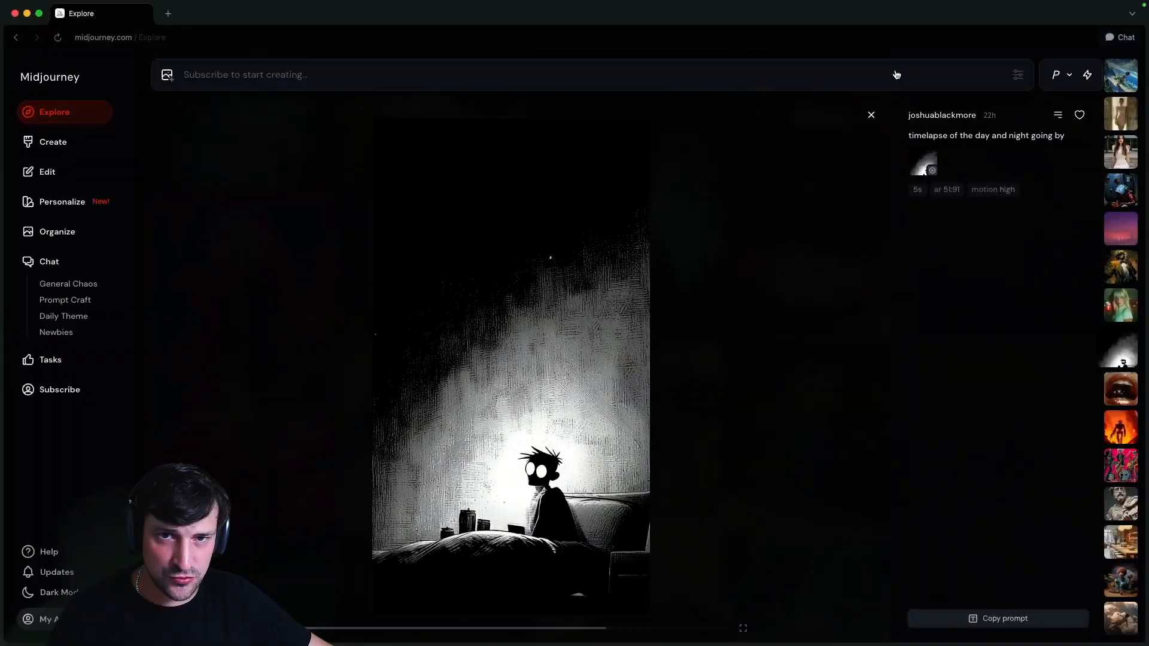
click(871, 115)
scroll(483, 416, down, 8)
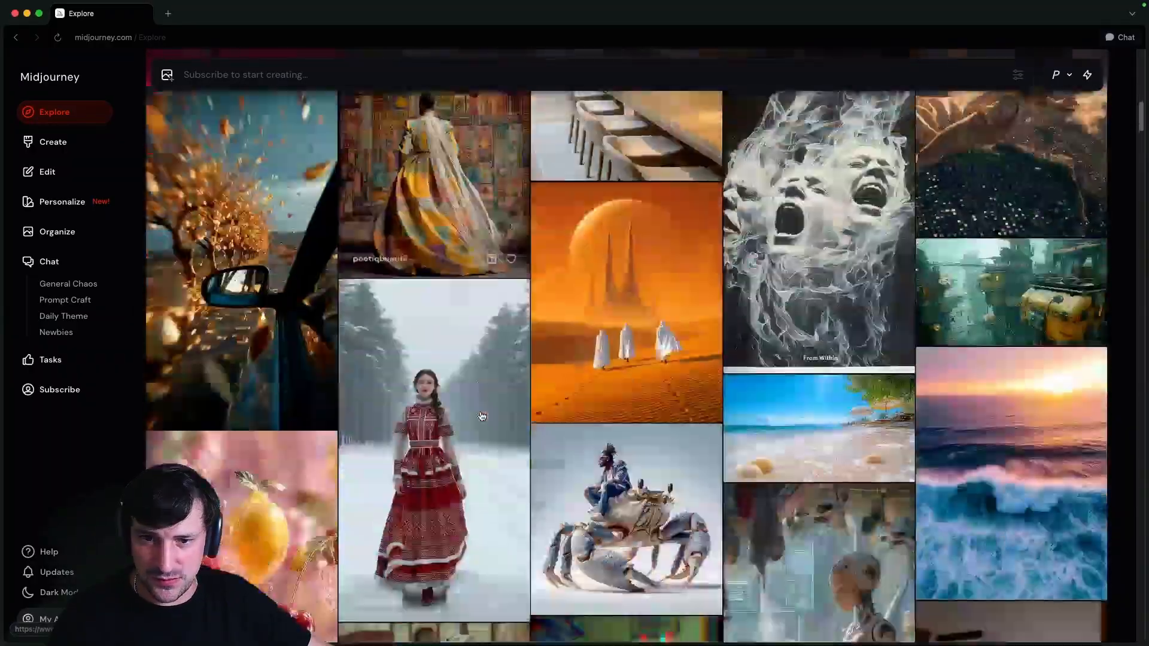
scroll(482, 416, down, 3)
click(482, 416)
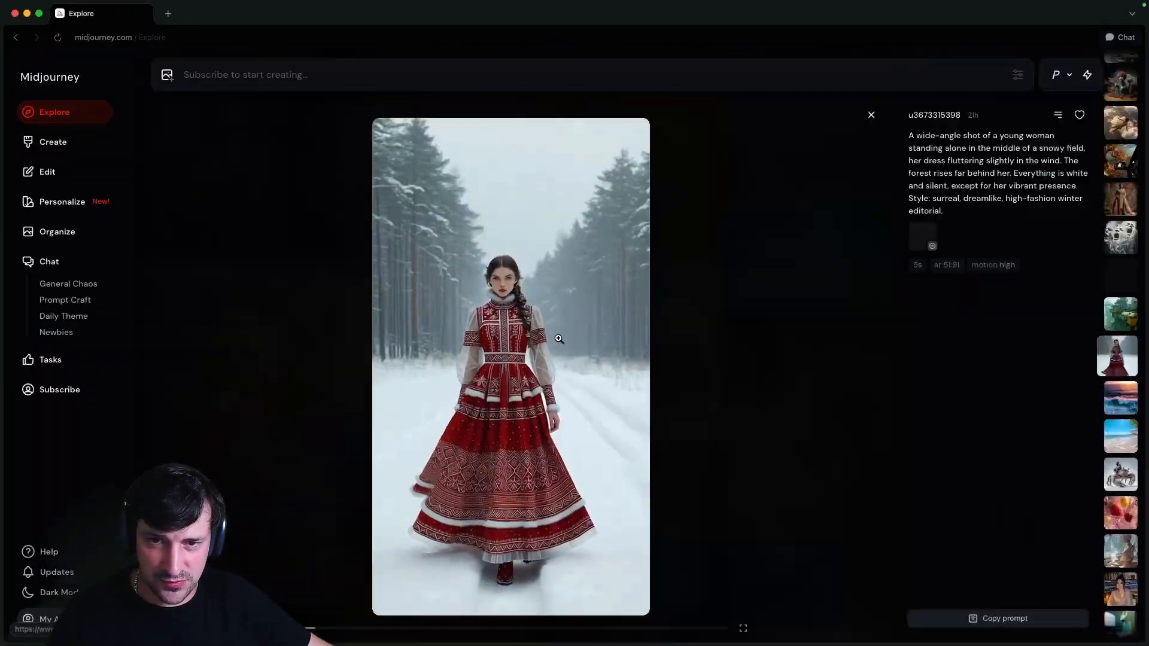
click(872, 115)
View the video of the woman writing in front of stock charts and the one of the man in a black coat
click(975, 320)
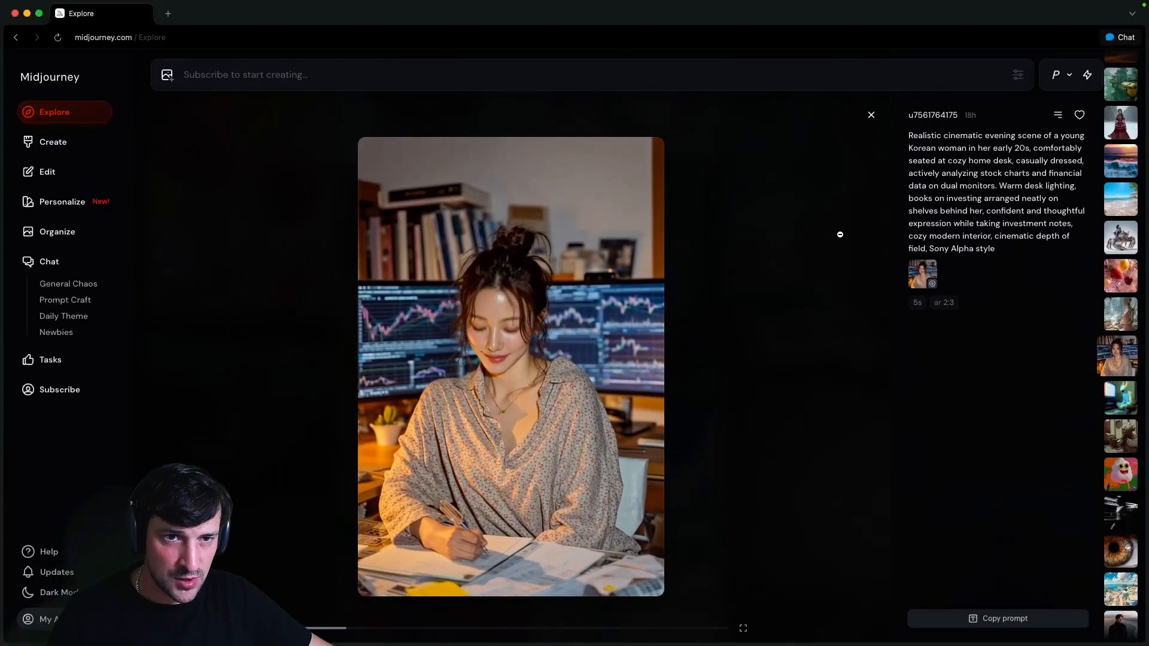
click(873, 115)
scroll(948, 413, down, 3)
click(944, 478)
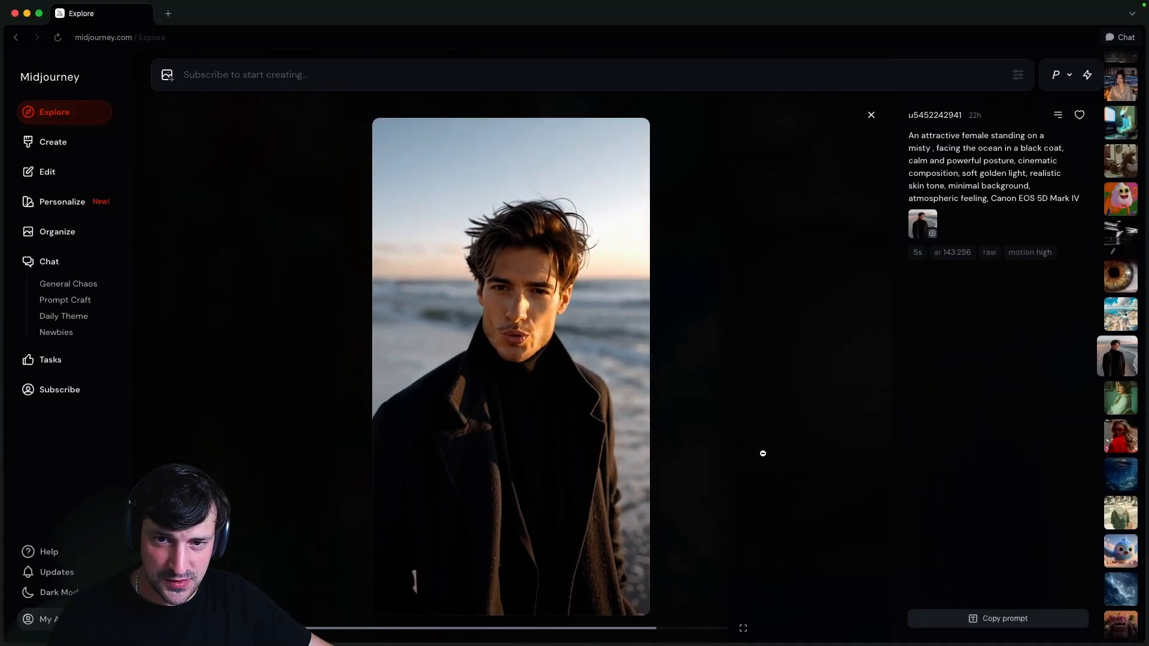
click(873, 115)
View the Titanic ocean cross-section video and the first-person futuristic motorcycle video further down the gallery
scroll(831, 419, down, 3)
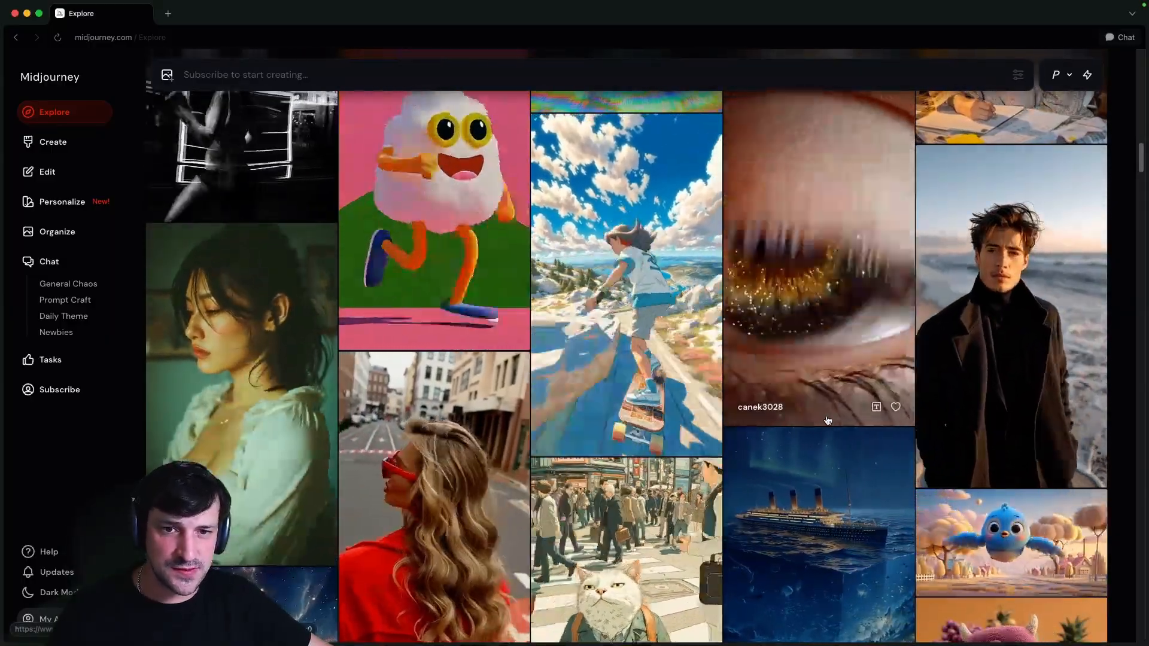
scroll(825, 420, down, 6)
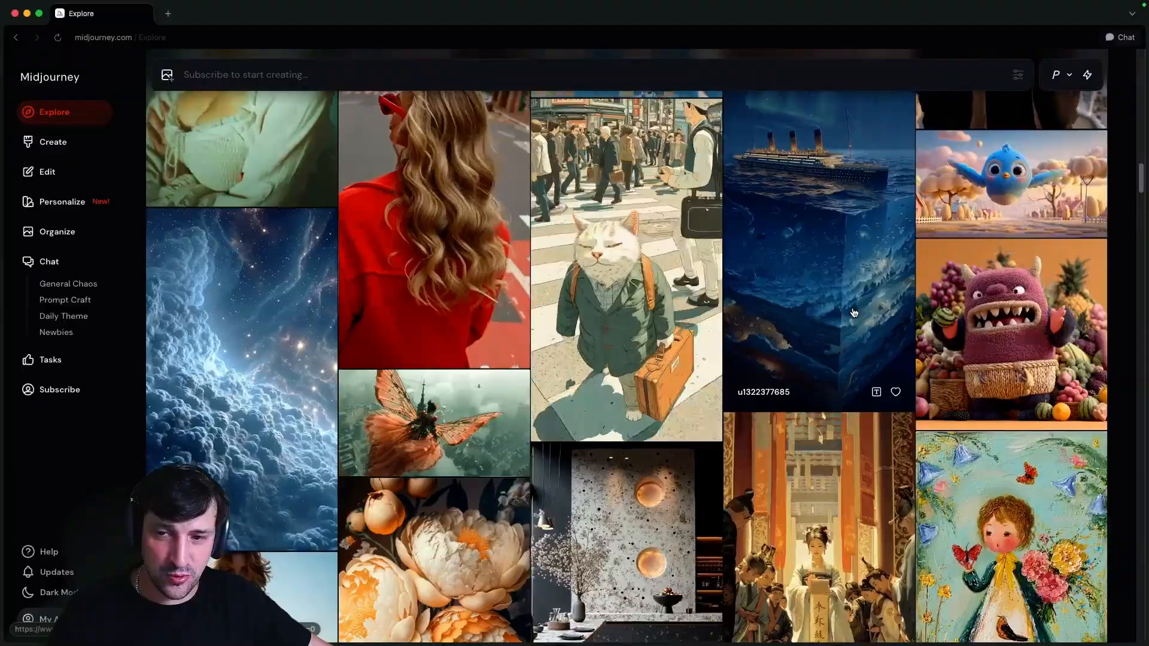
click(851, 311)
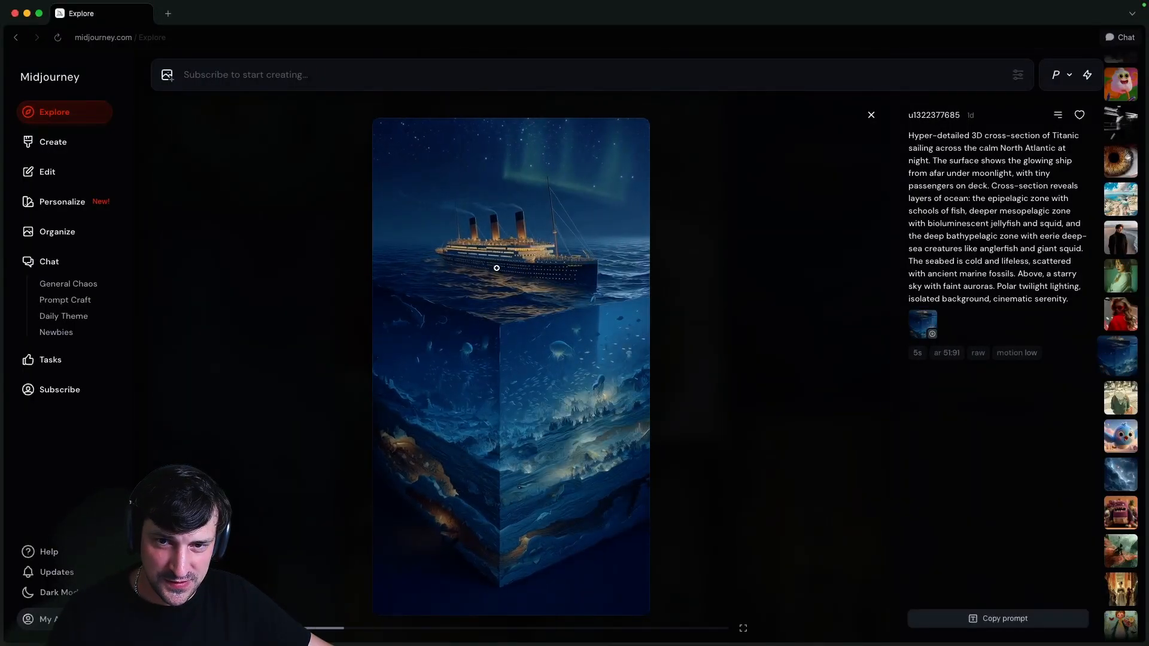
click(870, 116)
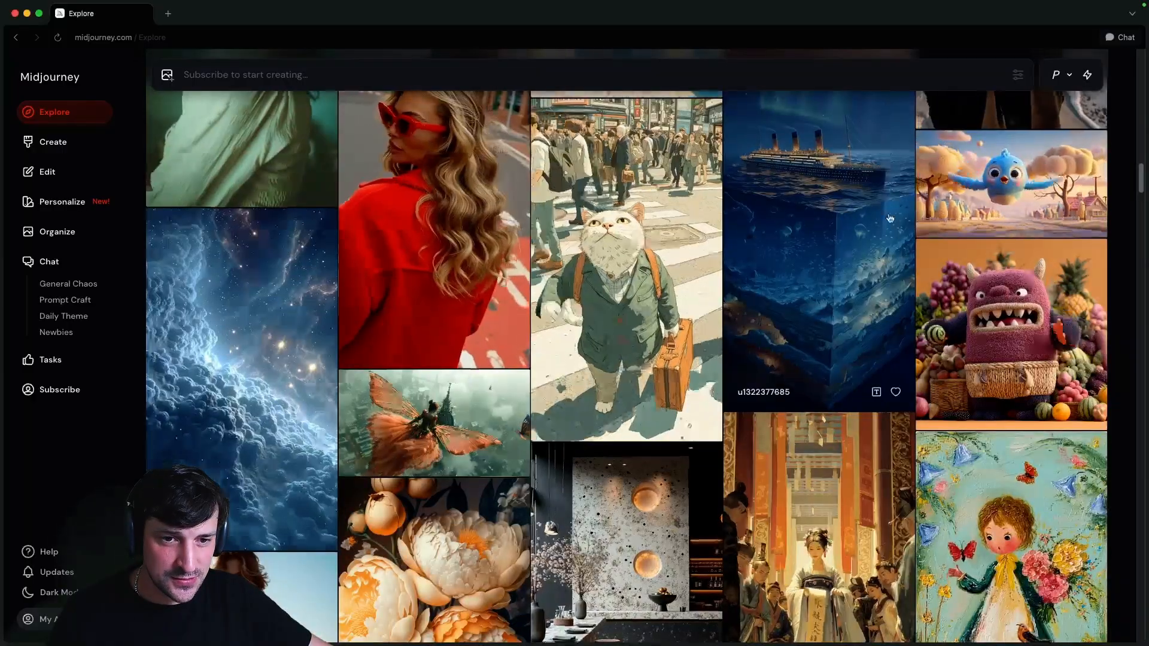
scroll(797, 407, down, 8)
scroll(797, 407, down, 2)
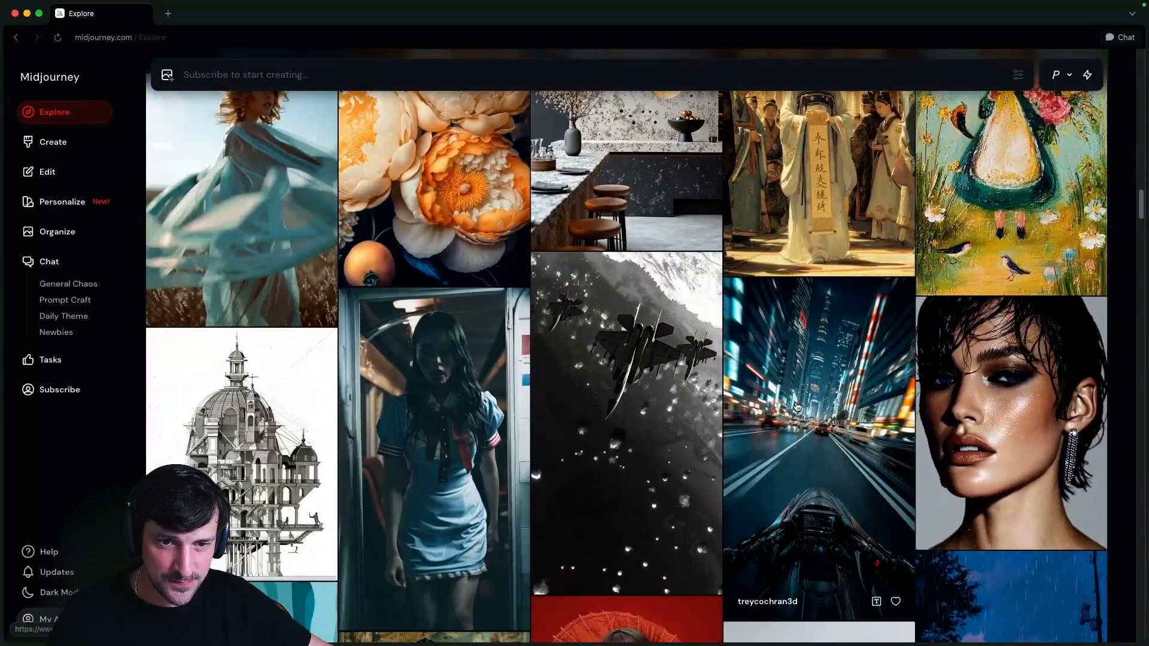
click(836, 420)
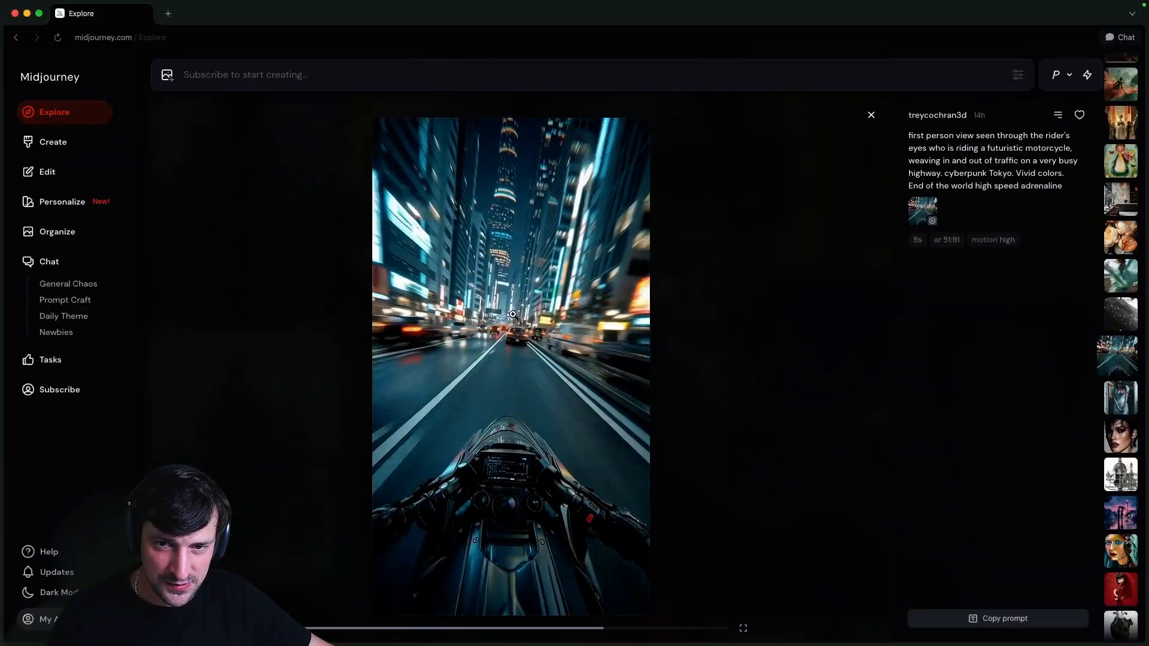
click(871, 115)
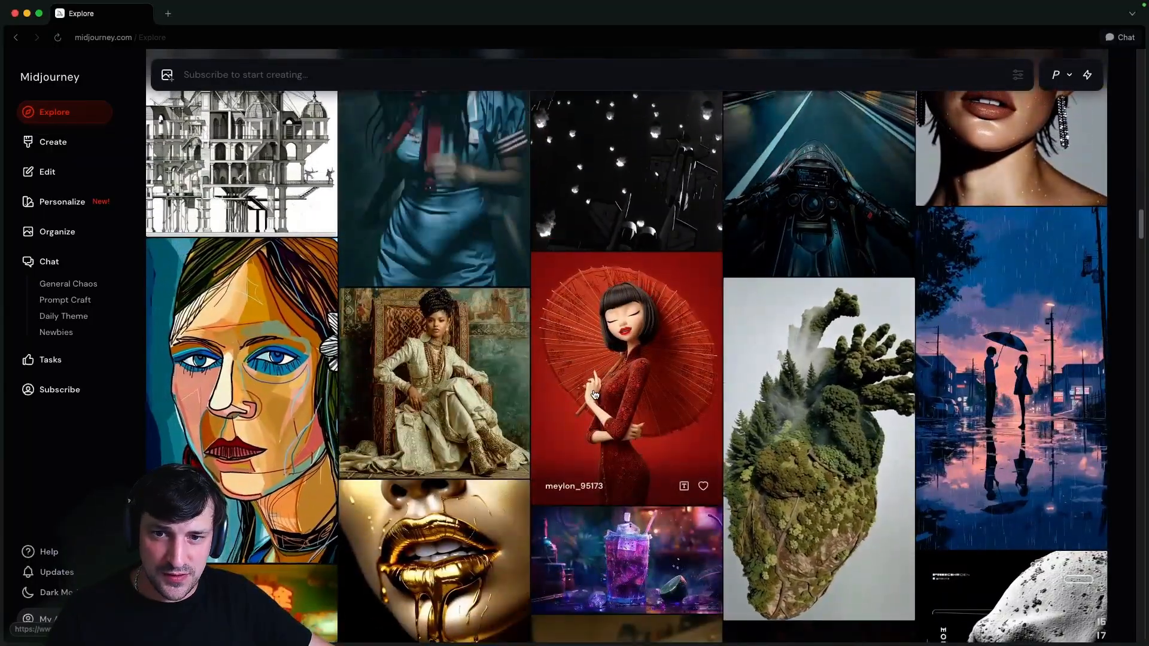
Browse further down the Explore gallery to examine the range of community-made images and videos
scroll(595, 395, down, 1)
scroll(637, 398, down, 1)
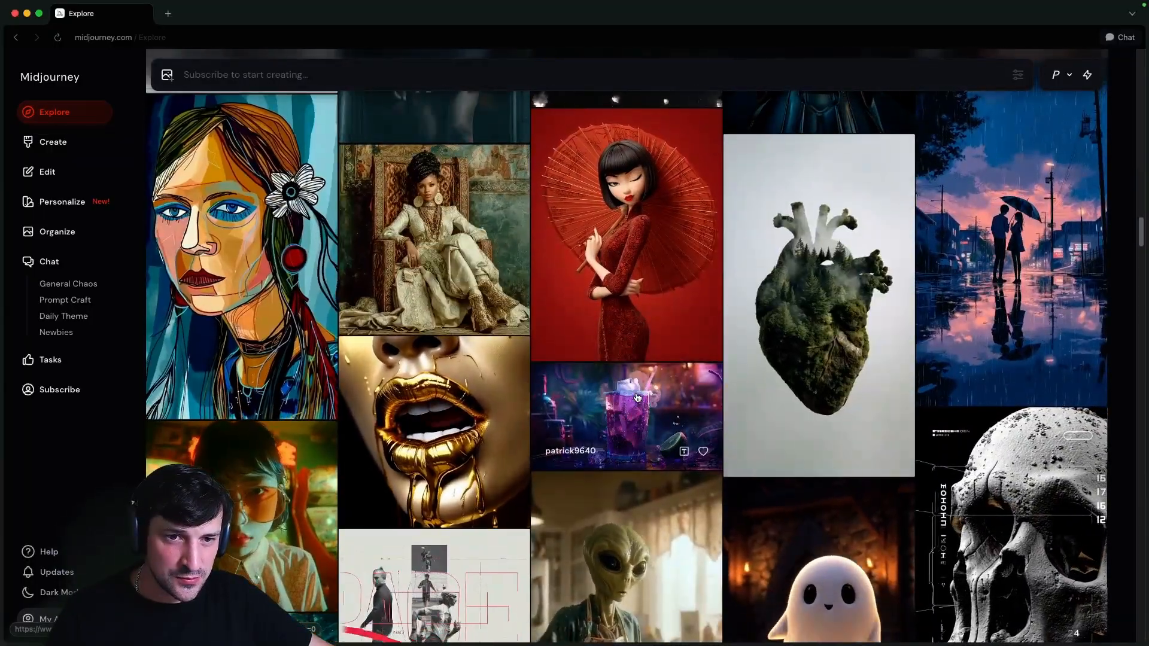
scroll(683, 408, down, 4)
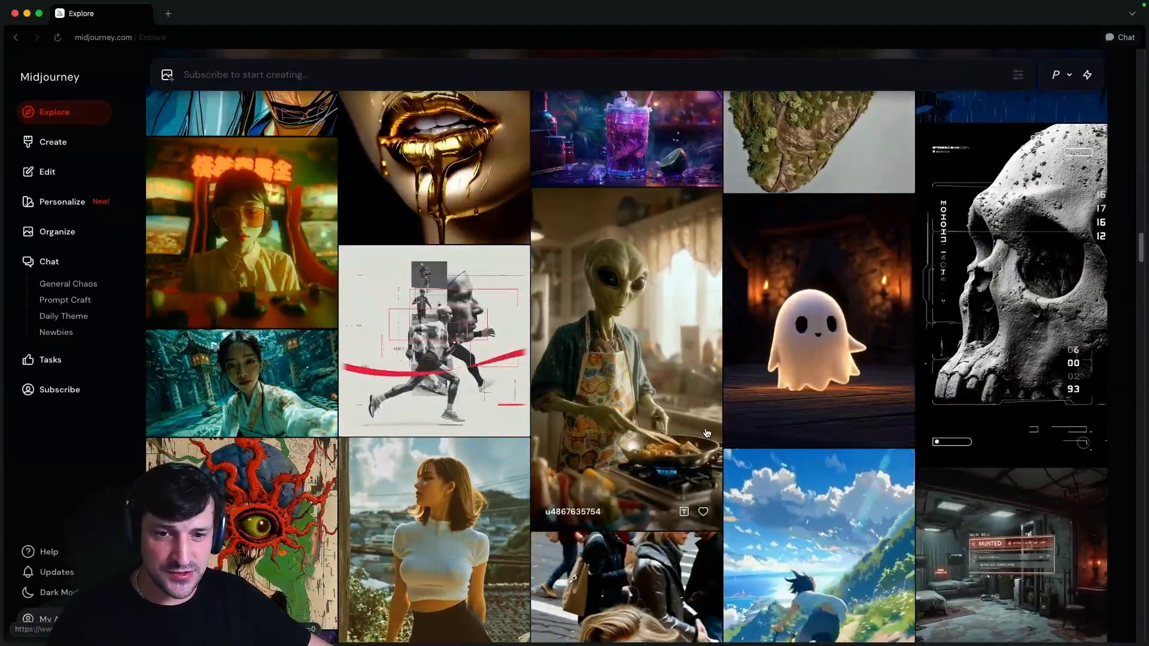
scroll(707, 432, down, 4)
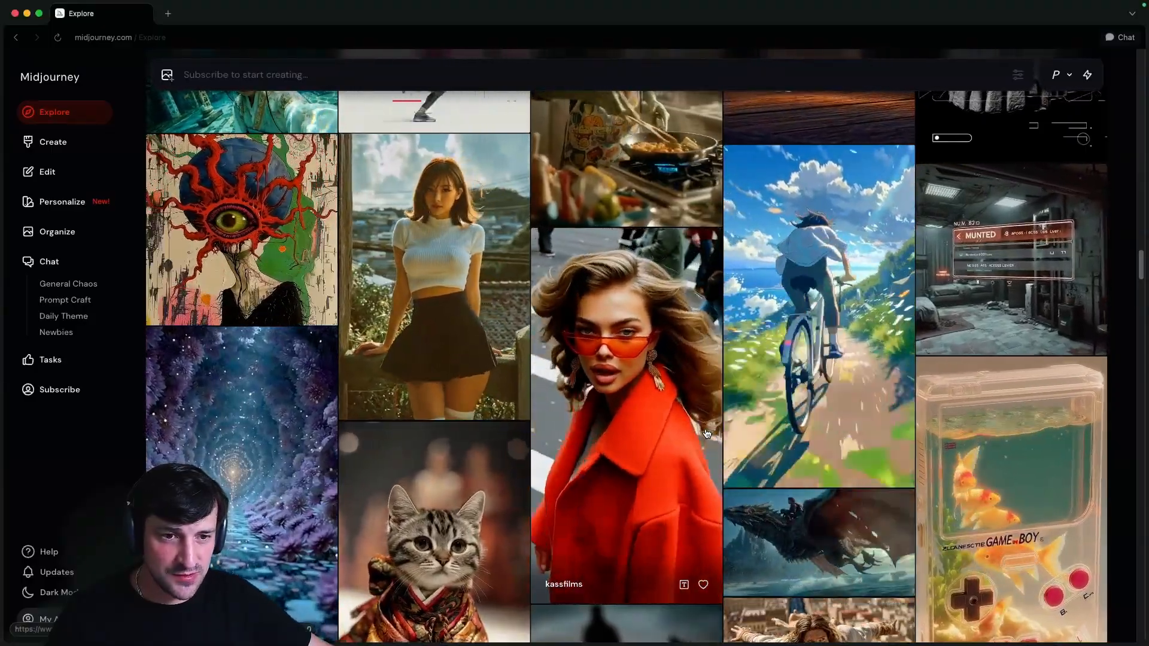
scroll(830, 457, down, 2)
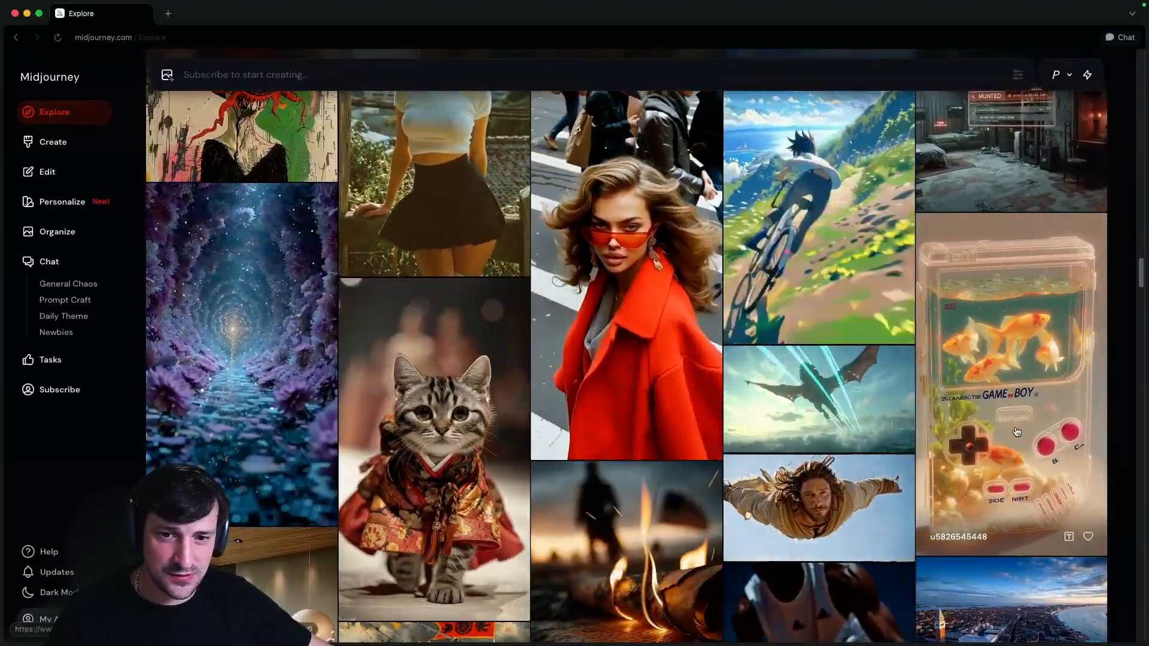
scroll(1012, 434, down, 3)
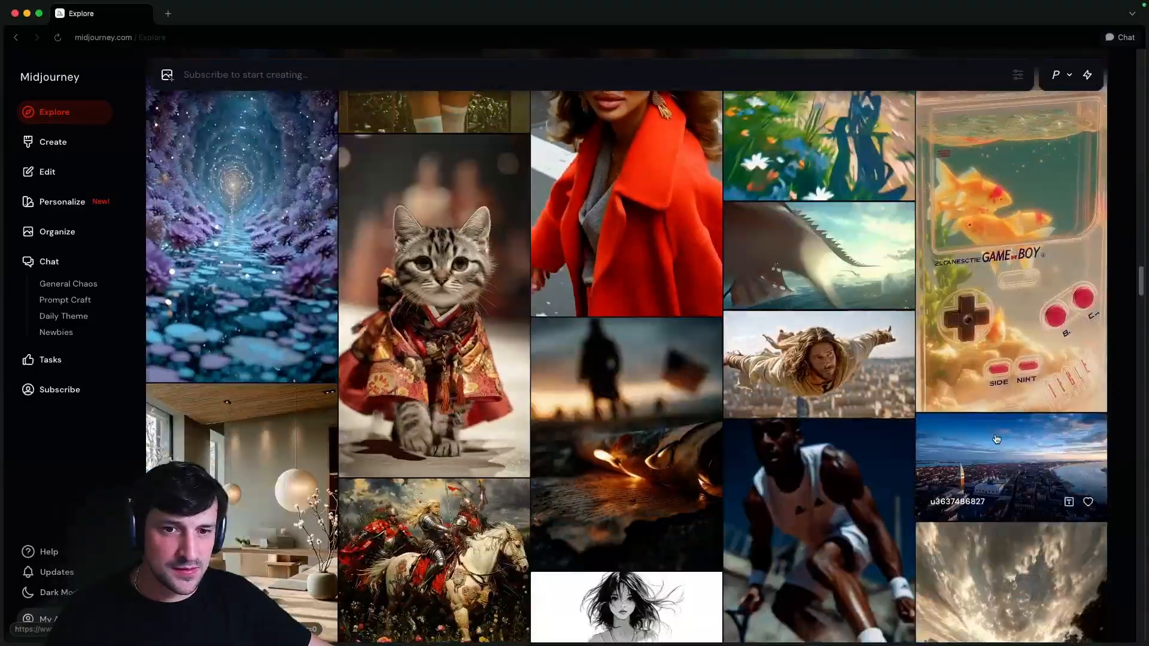
scroll(980, 452, down, 6)
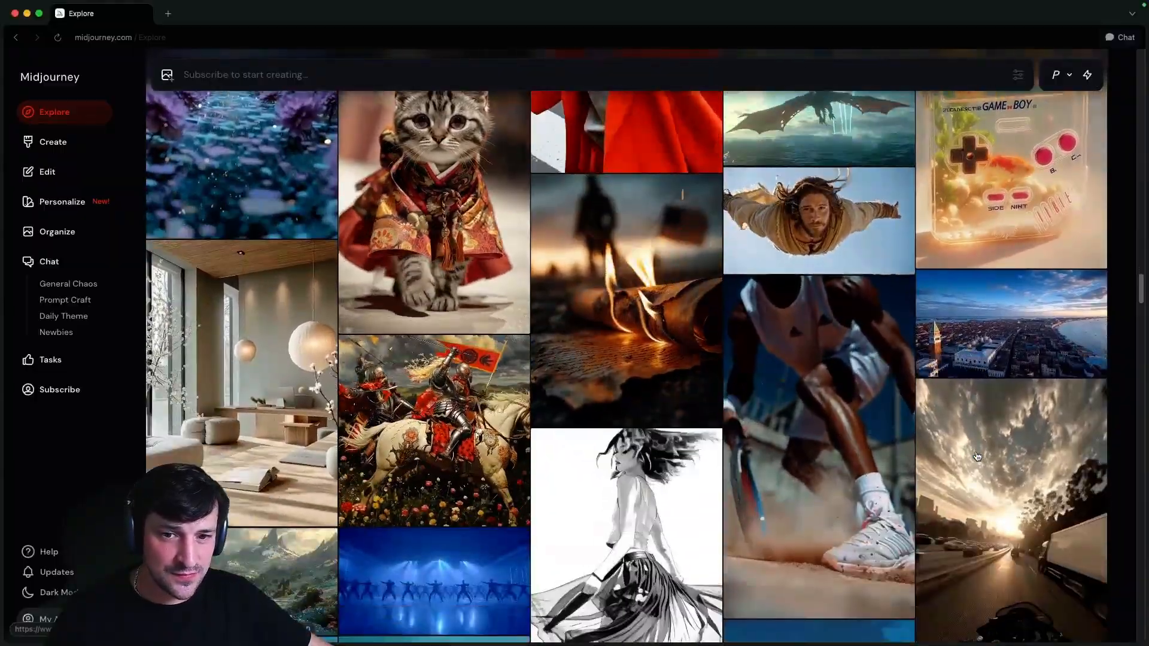
scroll(983, 458, down, 4)
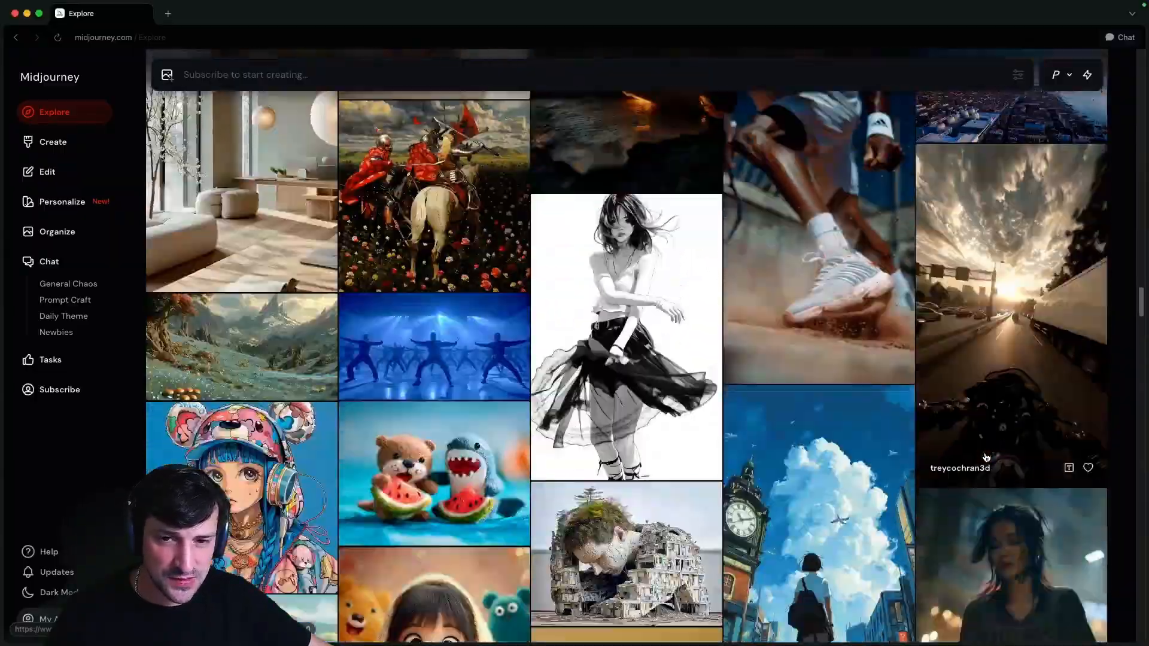
scroll(772, 433, down, 4)
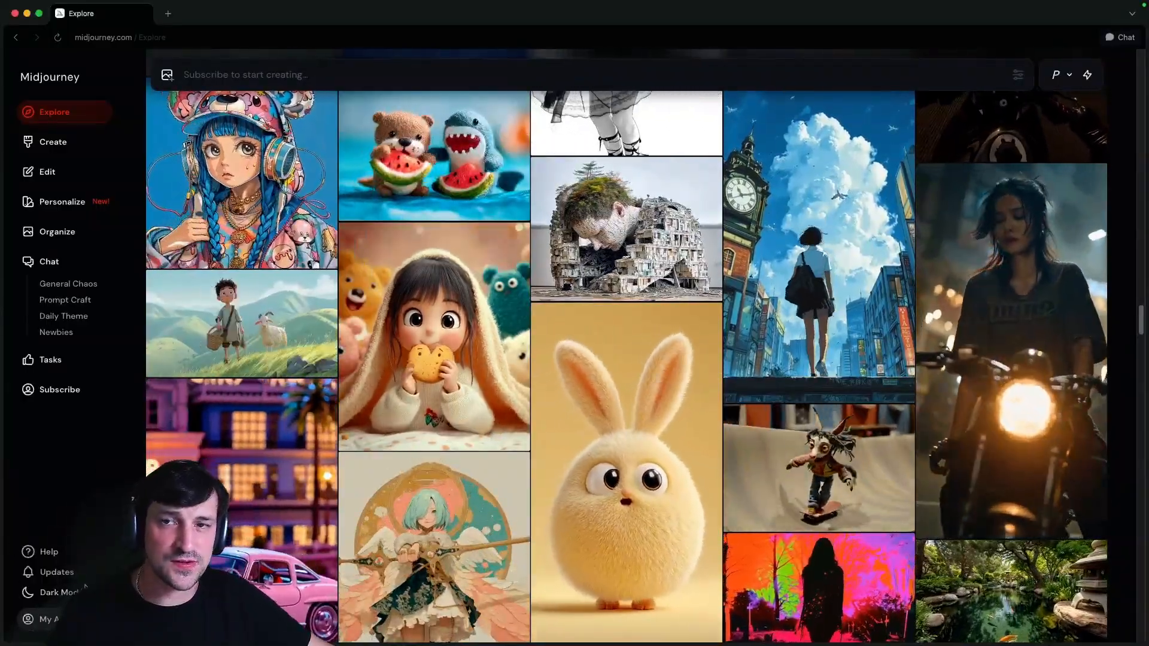
Open the subscription plans page and compare the plan prices under monthly and yearly billing
click(60, 390)
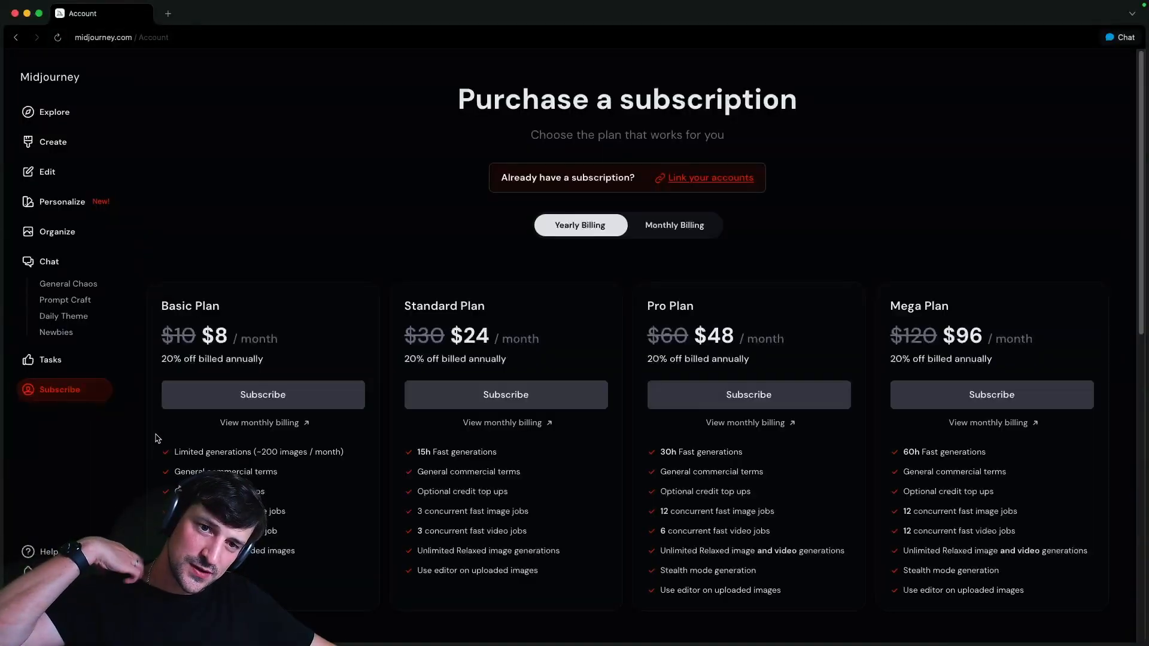
scroll(473, 435, down, 1)
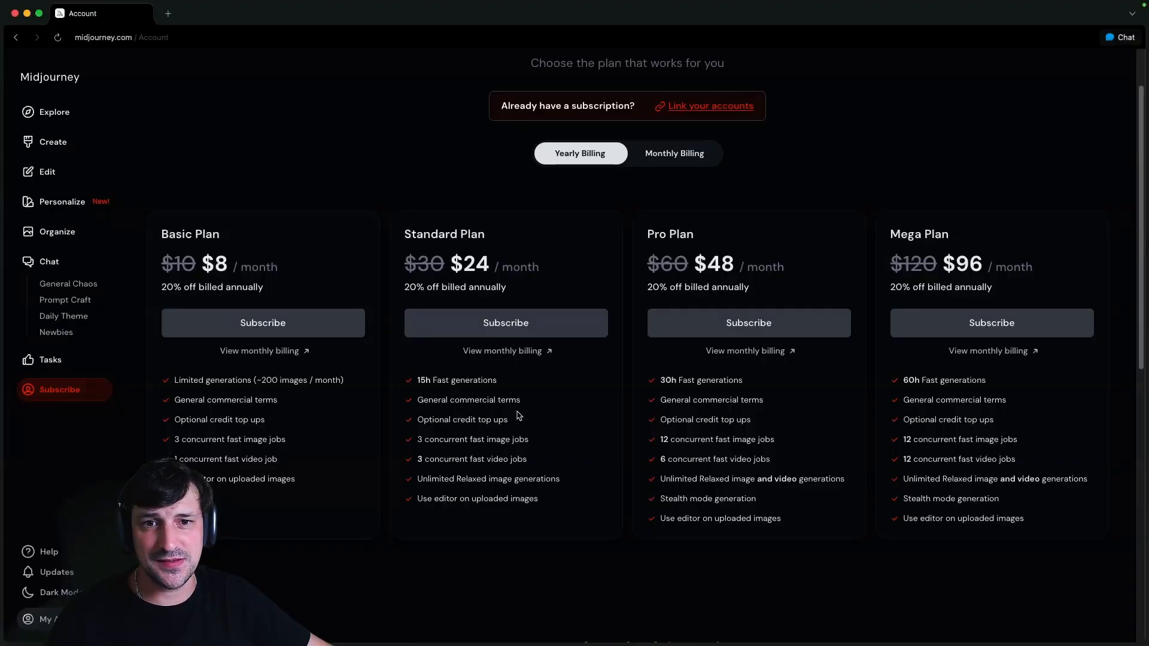
click(647, 157)
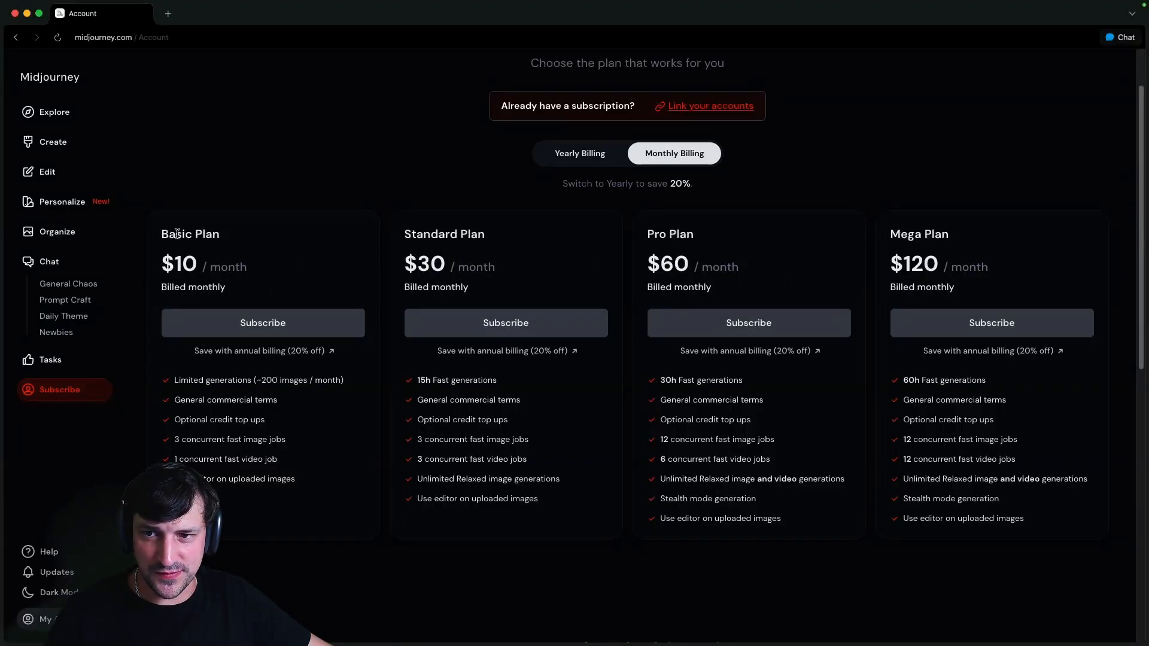
drag(176, 234, 263, 245)
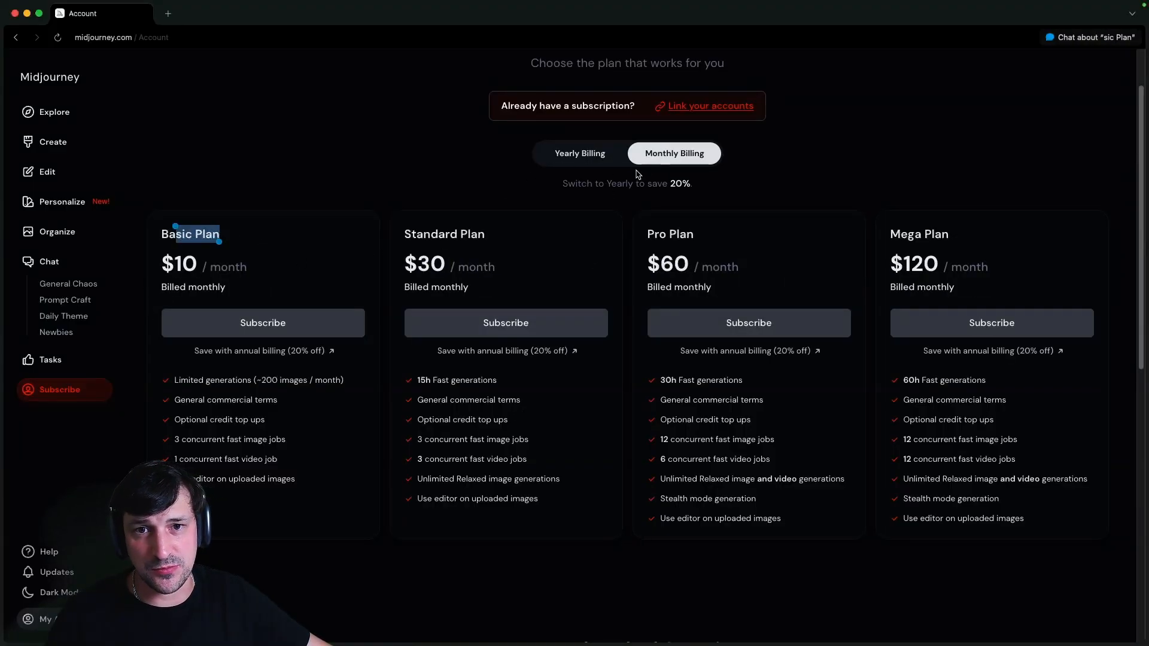
click(583, 161)
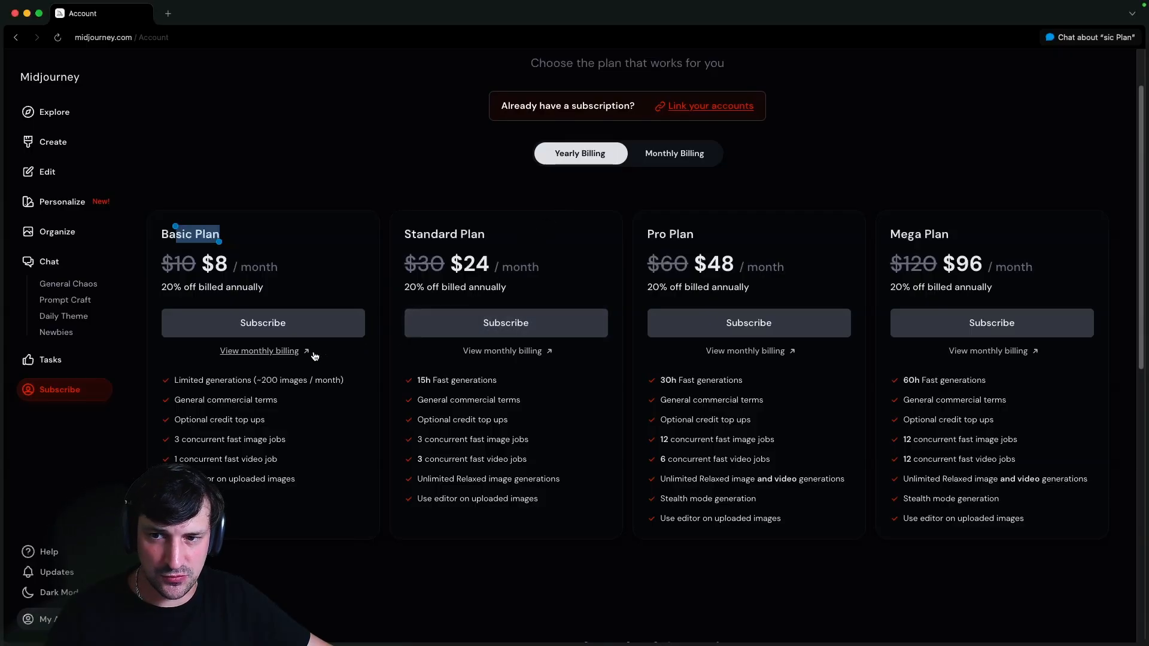
click(217, 237)
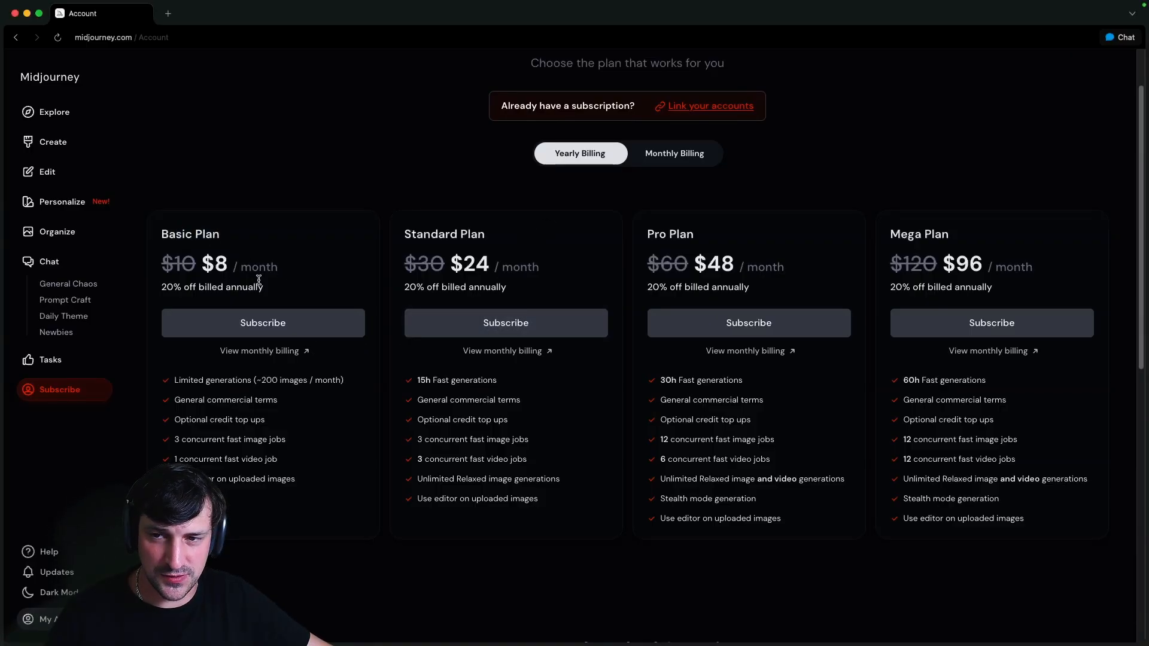
Examine the Basic Plan's features, including its image generation limit, commercial terms, concurrent jobs and editor access
drag(161, 235, 219, 240)
drag(429, 233, 518, 236)
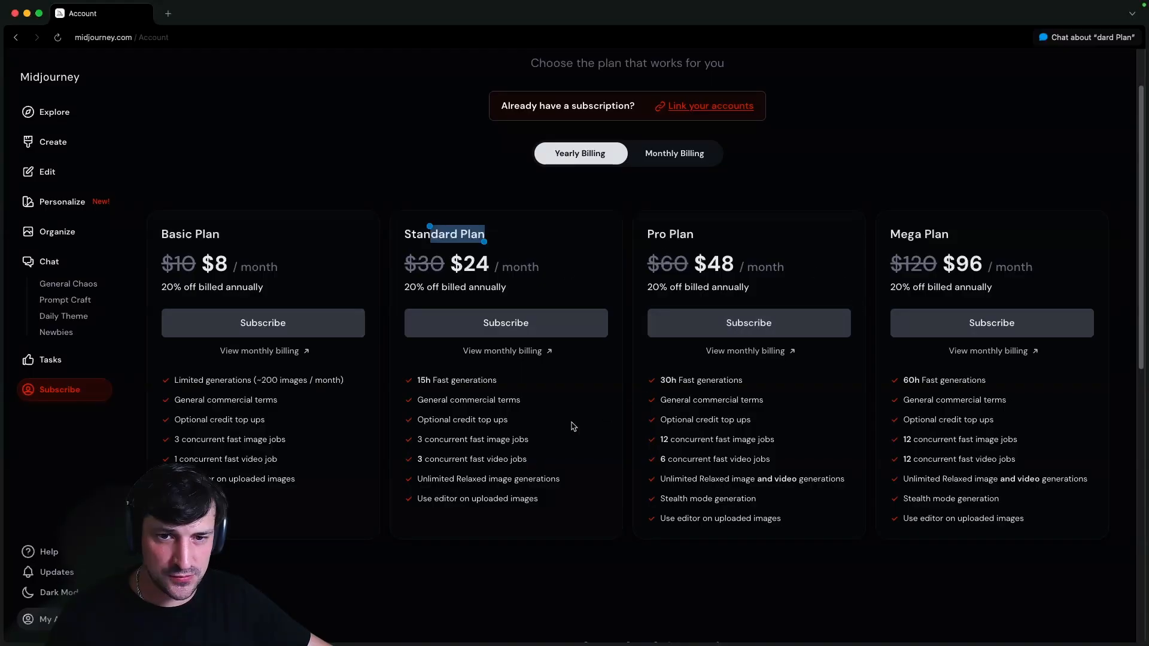
click(192, 382)
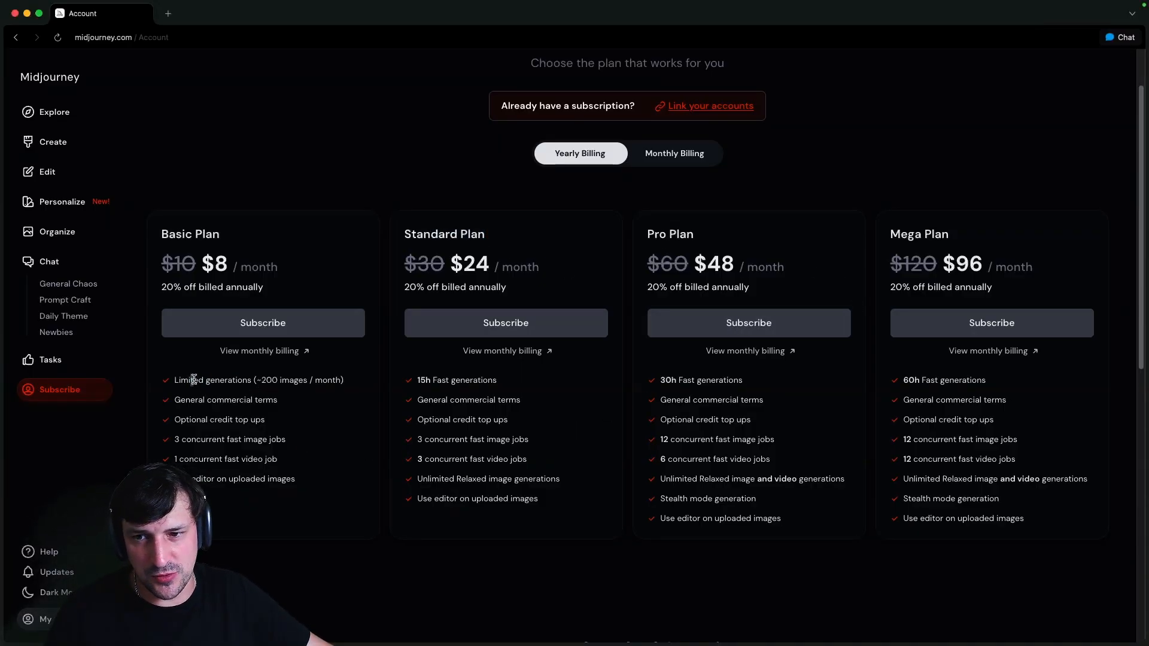
drag(214, 379, 316, 386)
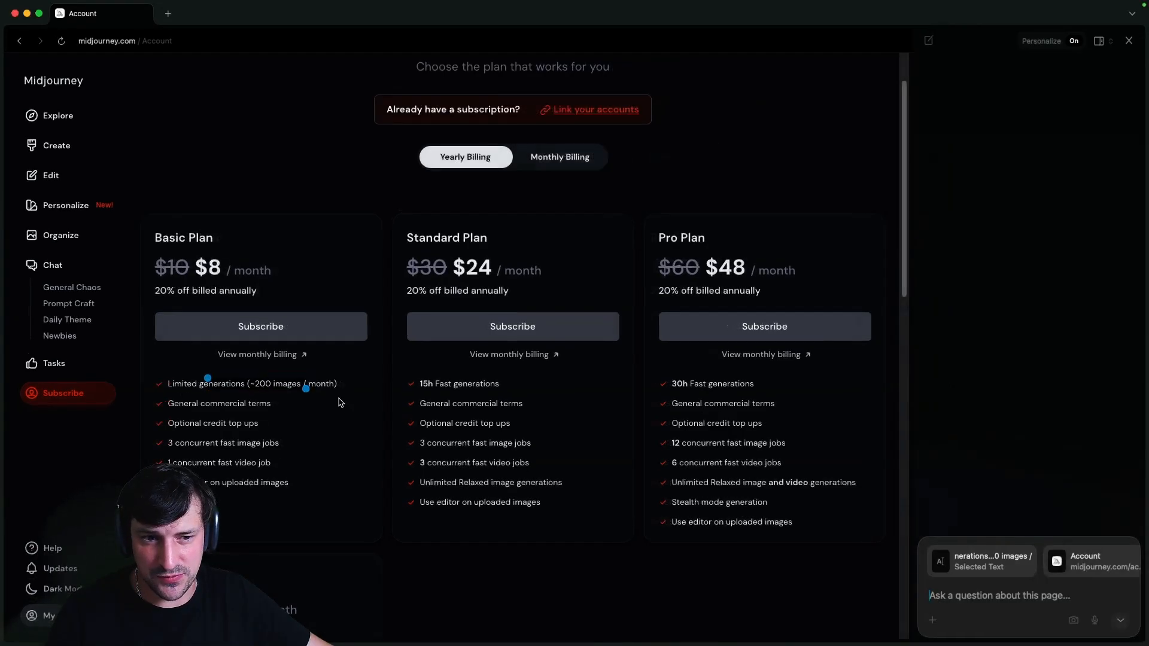
click(260, 402)
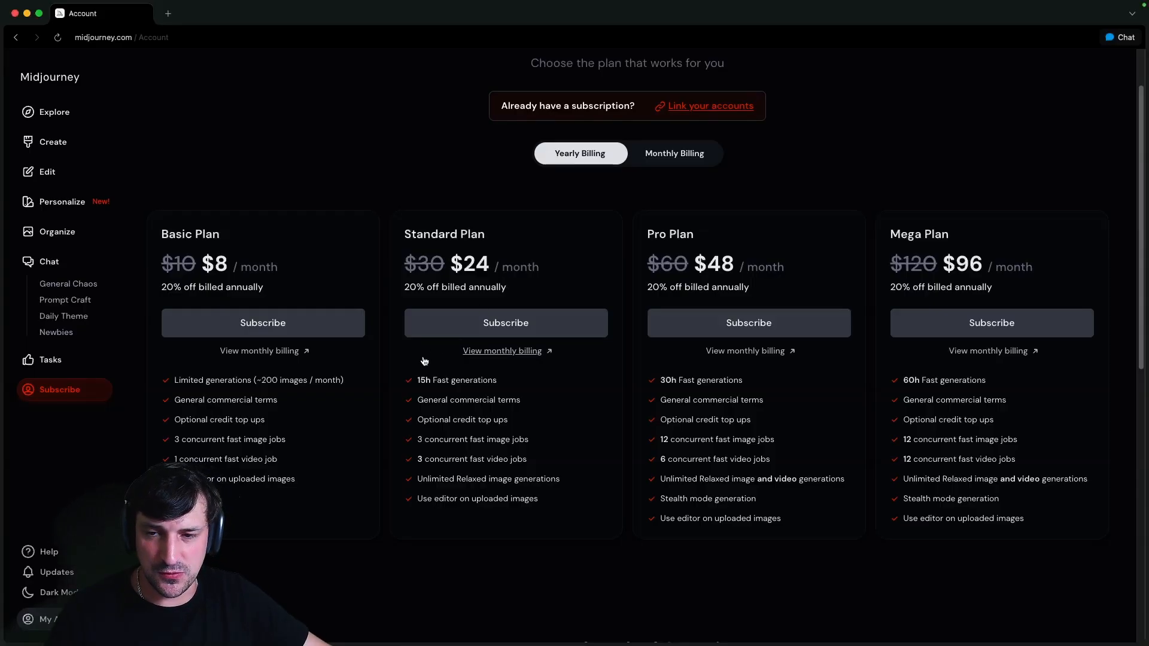
triple_click(240, 399)
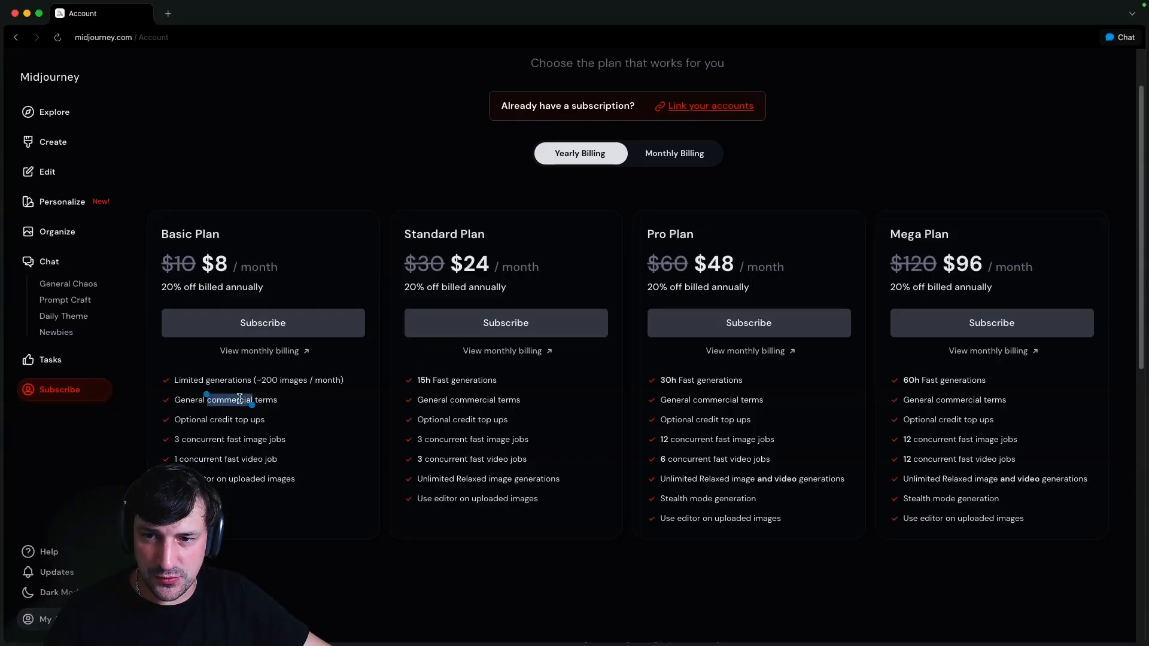
click(218, 424)
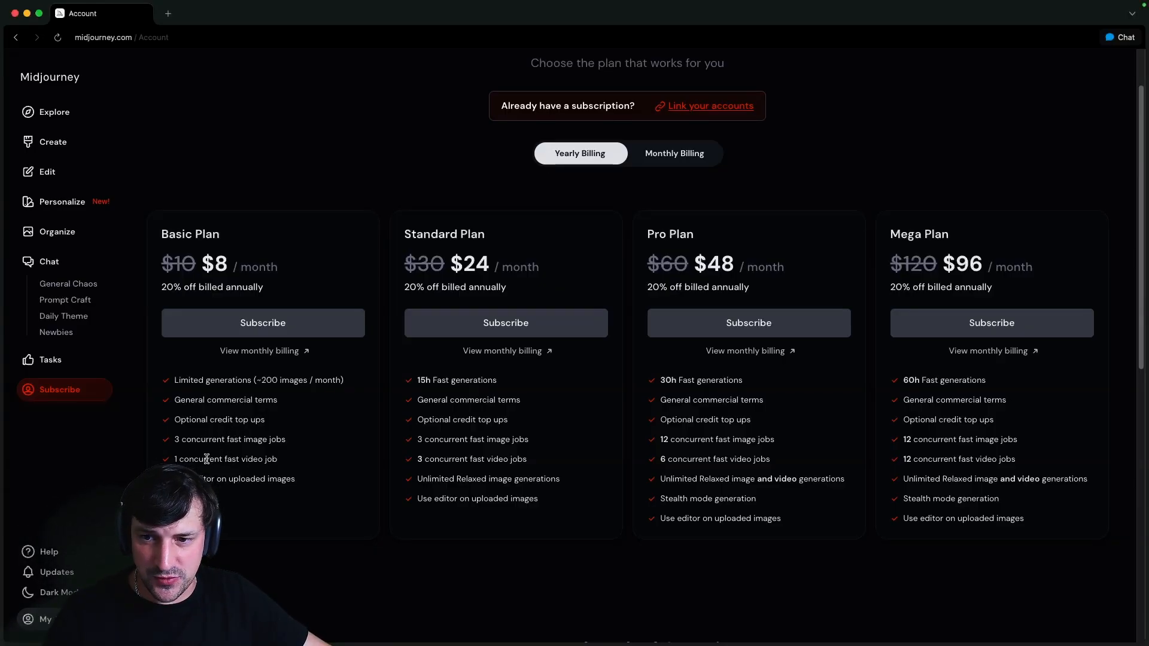
click(248, 480)
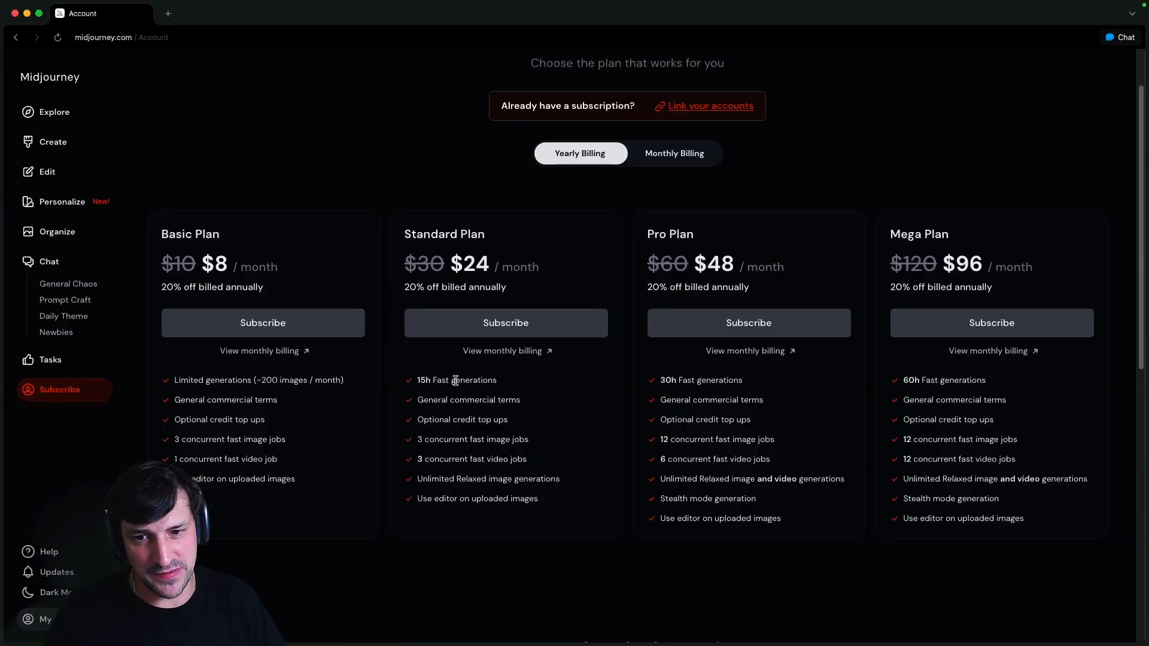
Examine the Standard Plan's Relaxed image generations and the Pro Plan's Relaxed video and Stealth mode features
triple_click(452, 487)
click(464, 481)
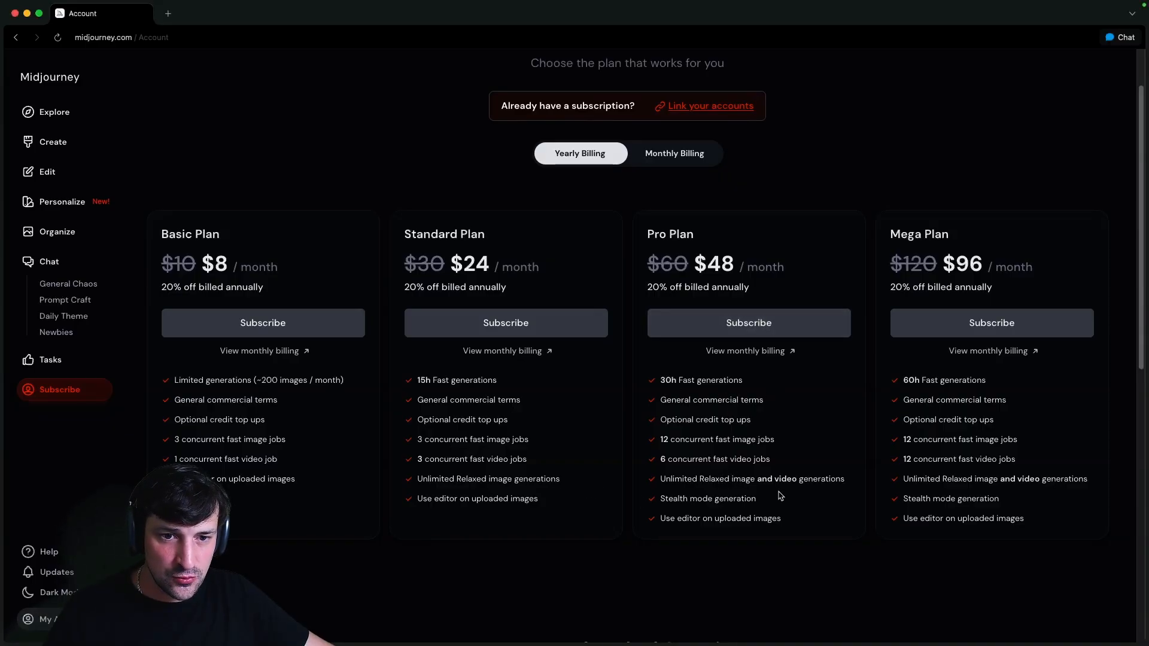
drag(757, 480, 836, 480)
double_click(717, 497)
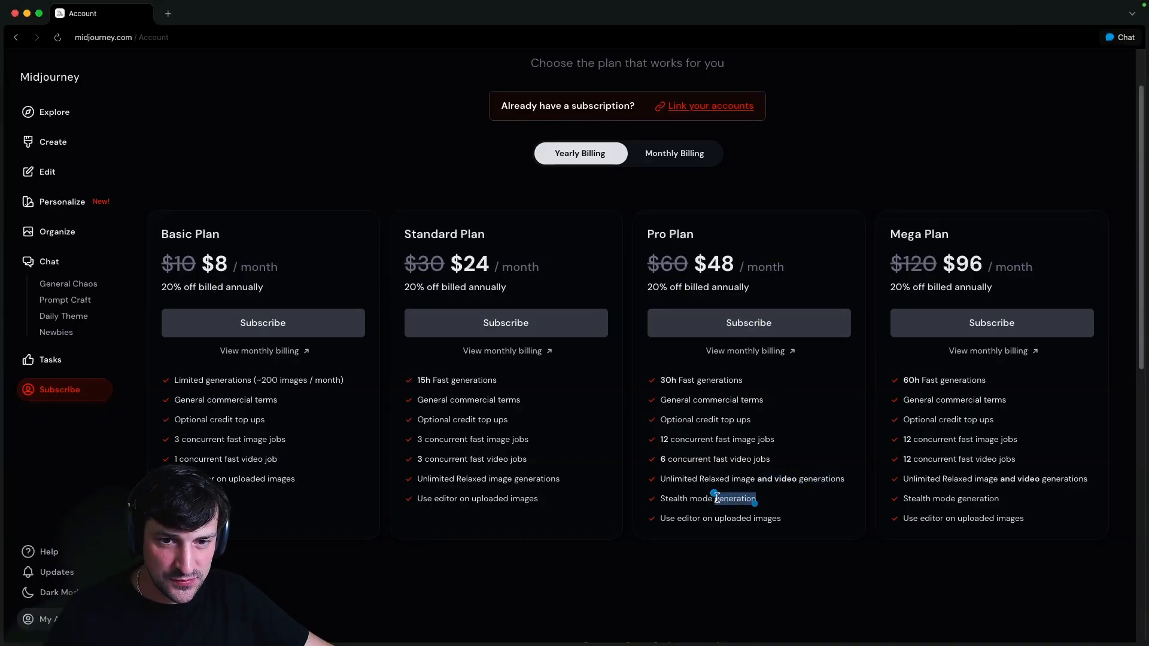
click(745, 530)
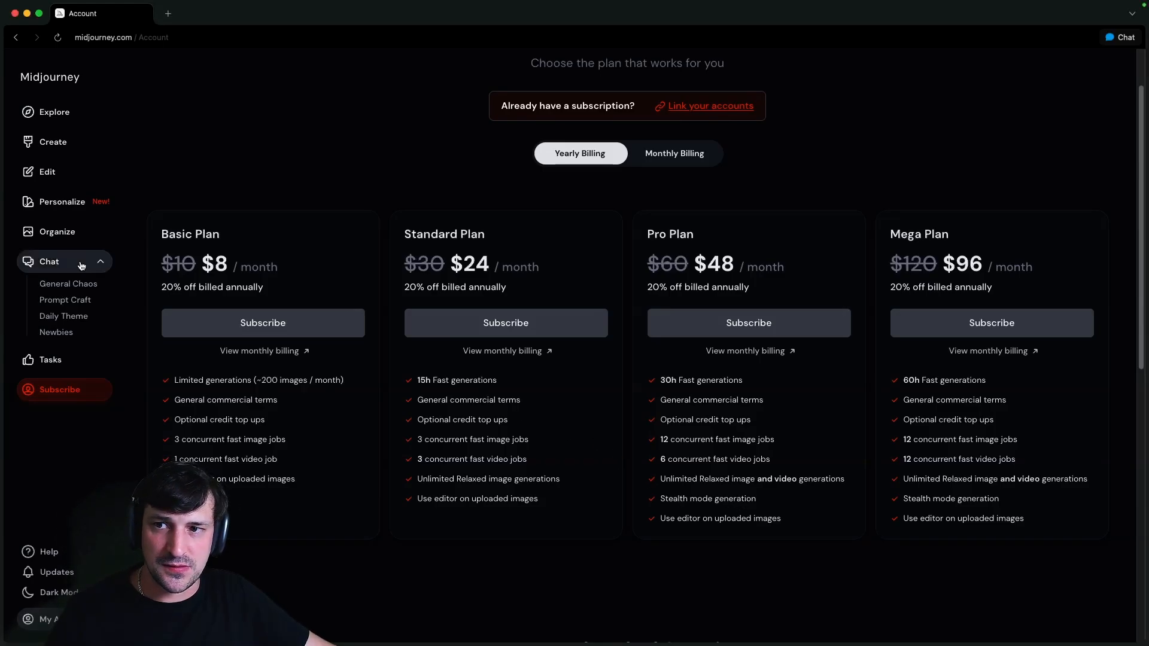
Return to the Explore gallery and browse more community creations far down the feed
click(52, 113)
scroll(614, 369, down, 15)
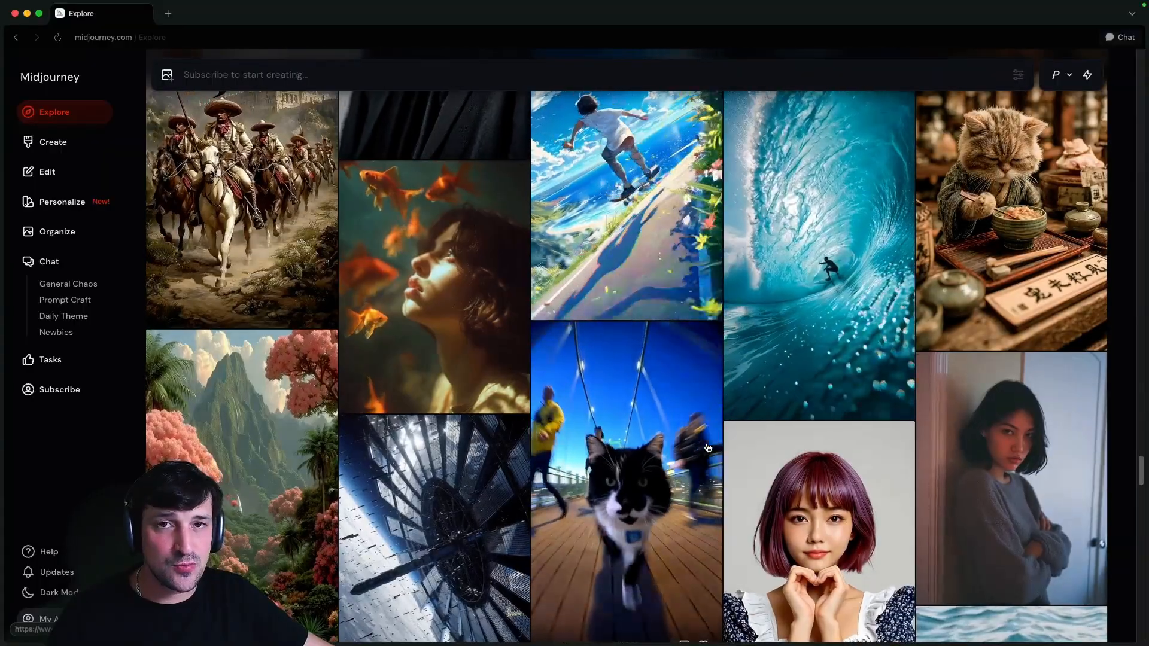
scroll(716, 448, down, 1)
scroll(727, 449, down, 5)
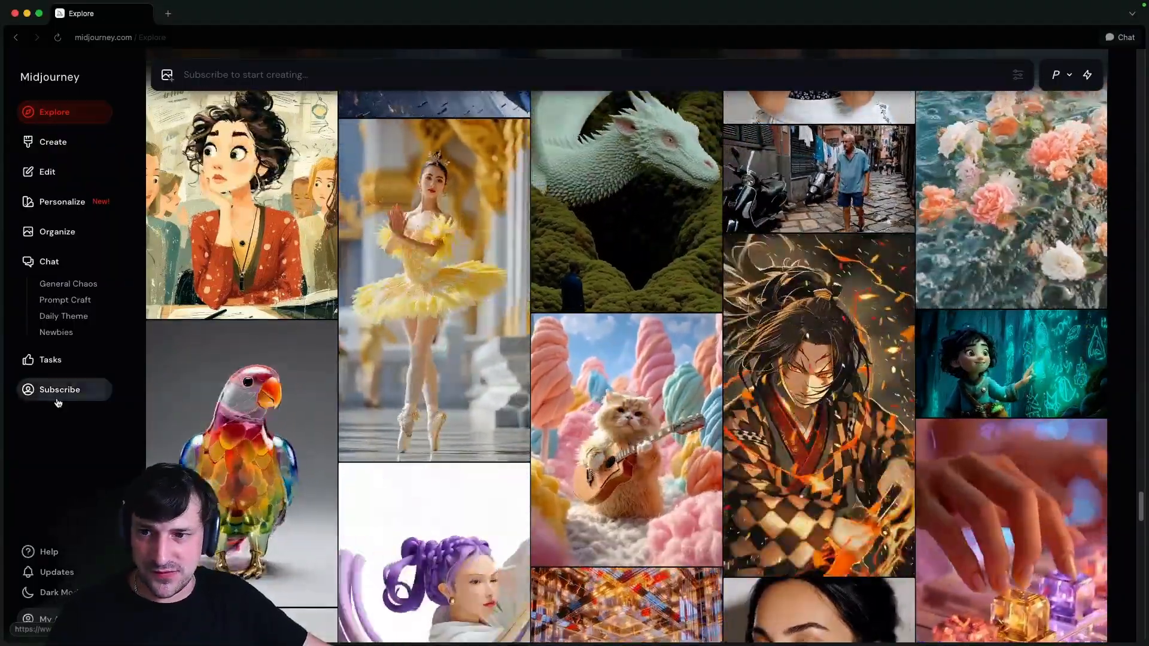
Reopen the subscription plans page and examine the Mega Plan's Fast generation hours and concurrent image and video jobs
click(57, 392)
scroll(637, 380, down, 4)
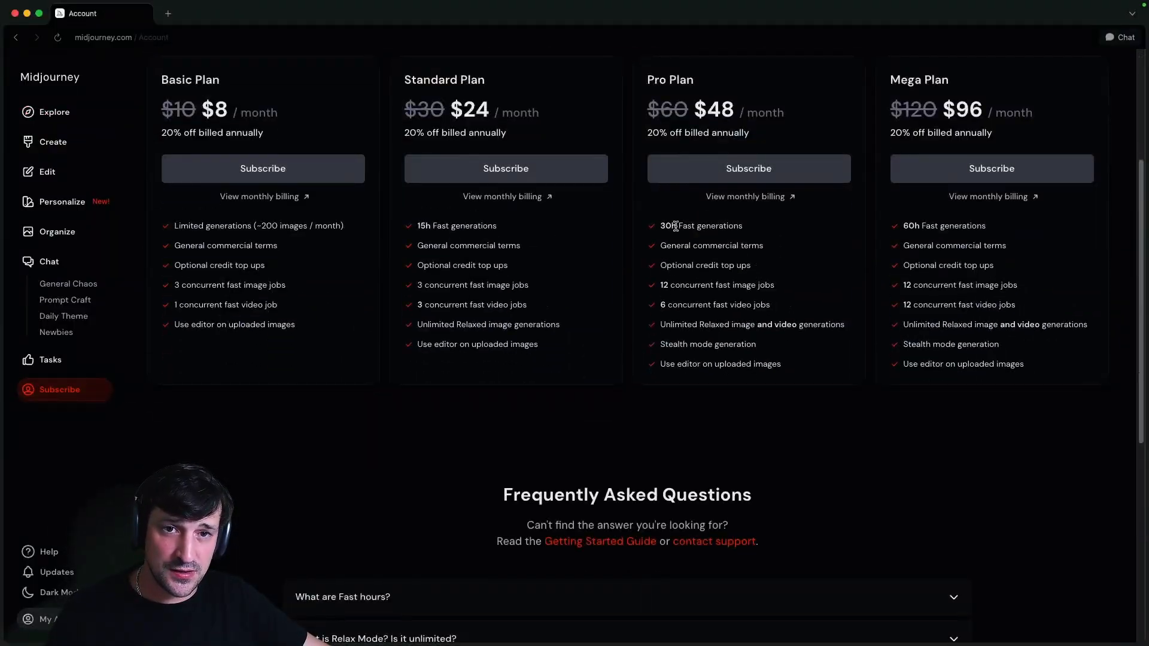
scroll(662, 223, up, 3)
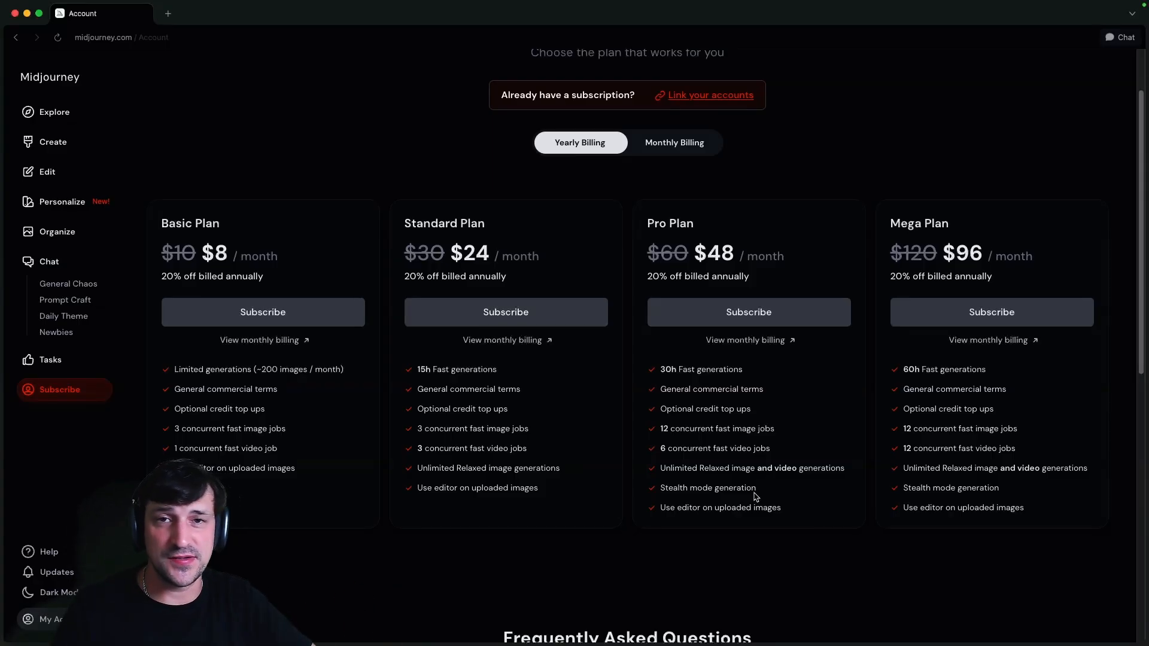
triple_click(937, 430)
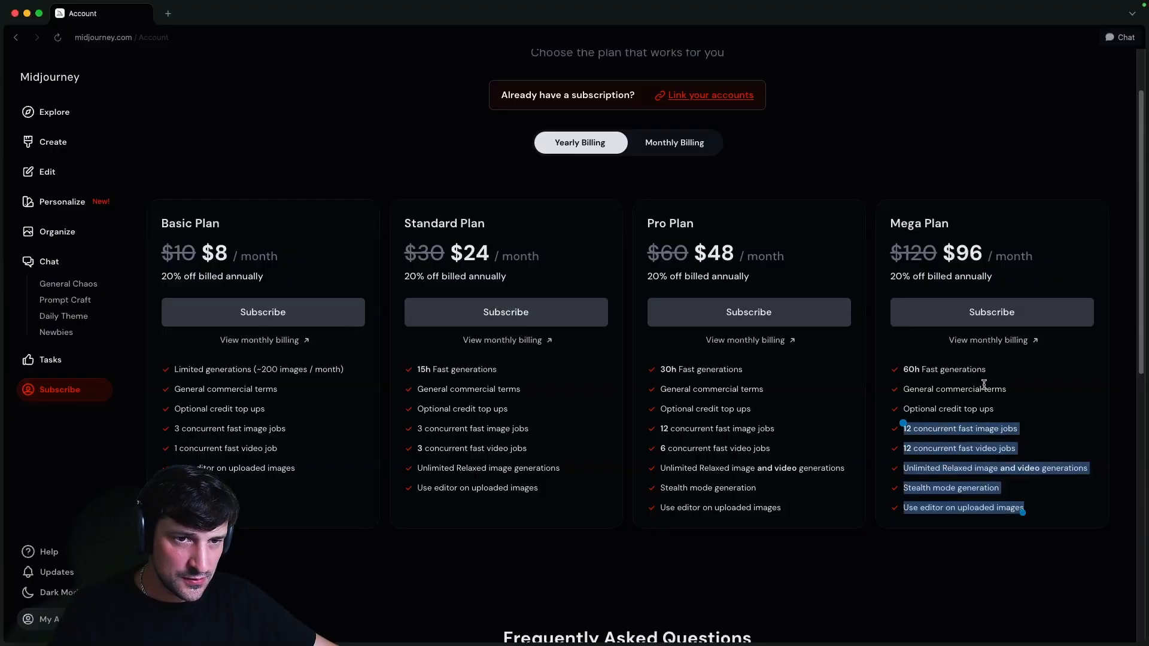
click(975, 390)
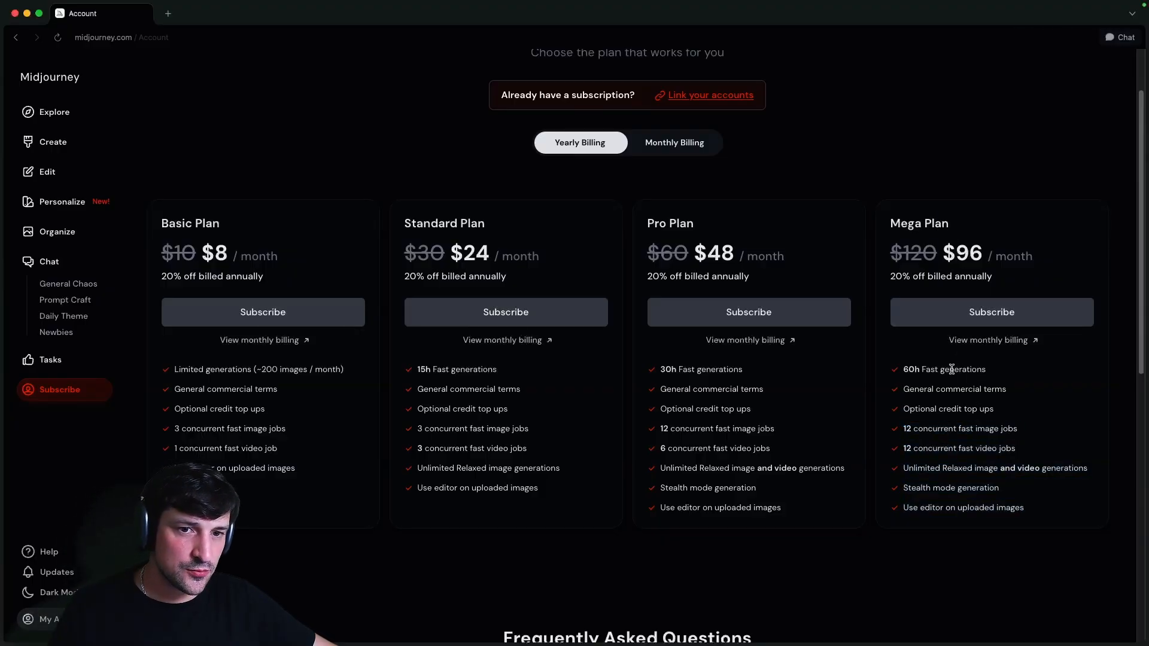
triple_click(911, 367)
click(984, 386)
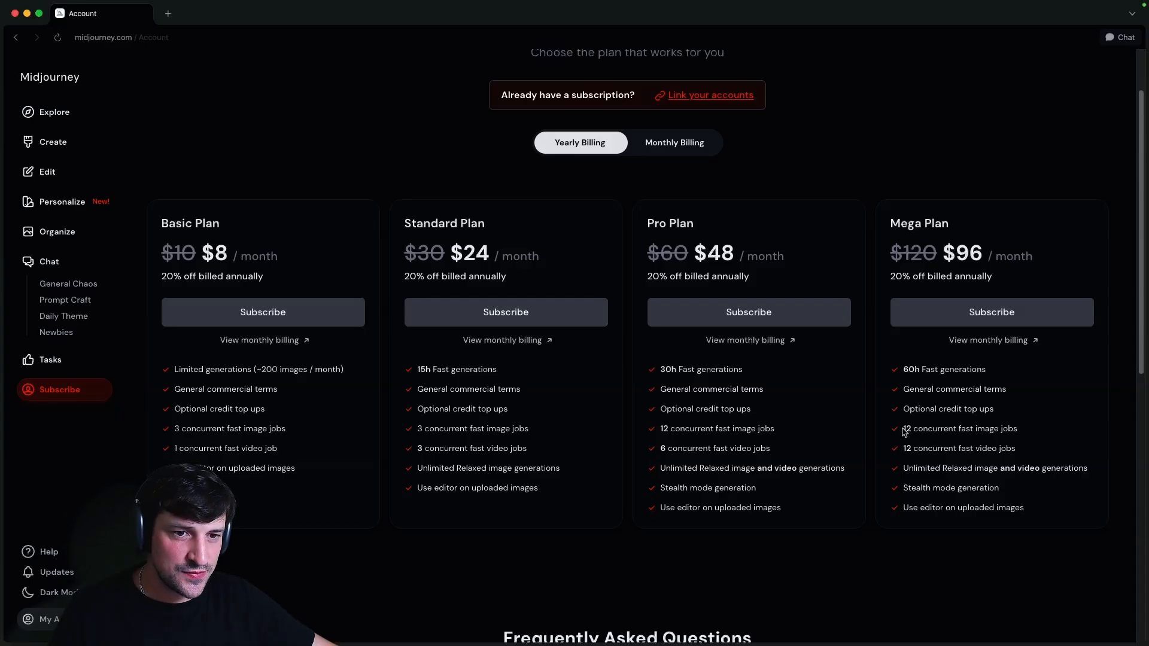
drag(902, 429, 1020, 431)
click(968, 444)
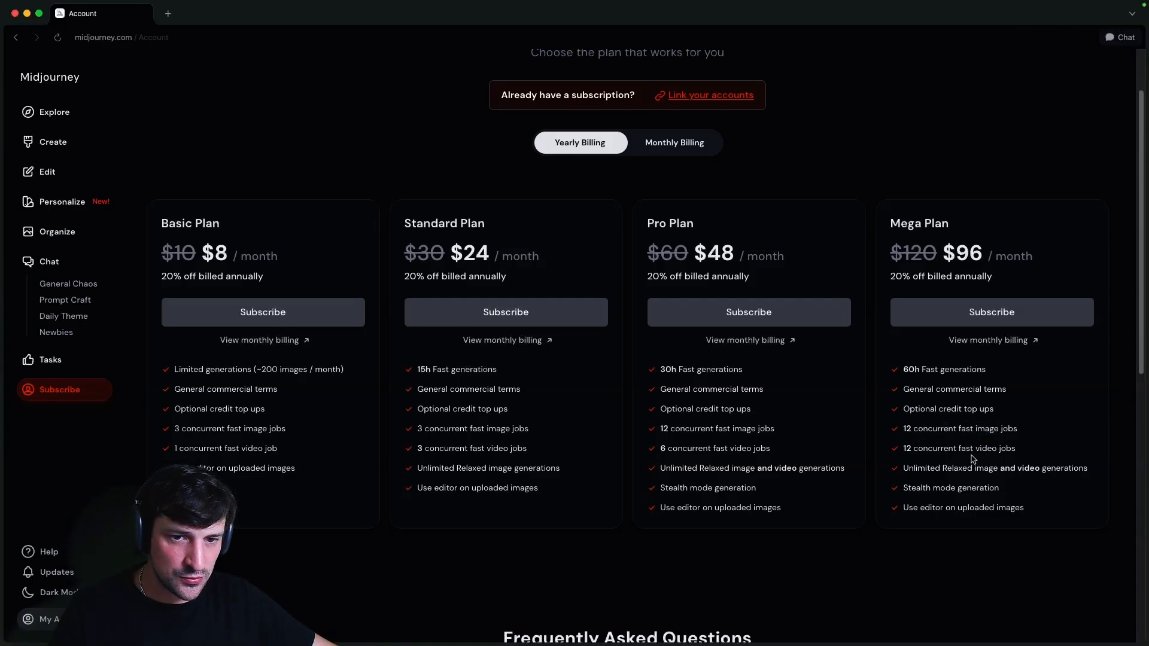
Check the Pro Plan's concurrent fast video jobs and its unlimited Relaxed video generations
mouse_move(701, 429)
mouse_down()
mouse_move(743, 431)
mouse_move(703, 450)
mouse_up()
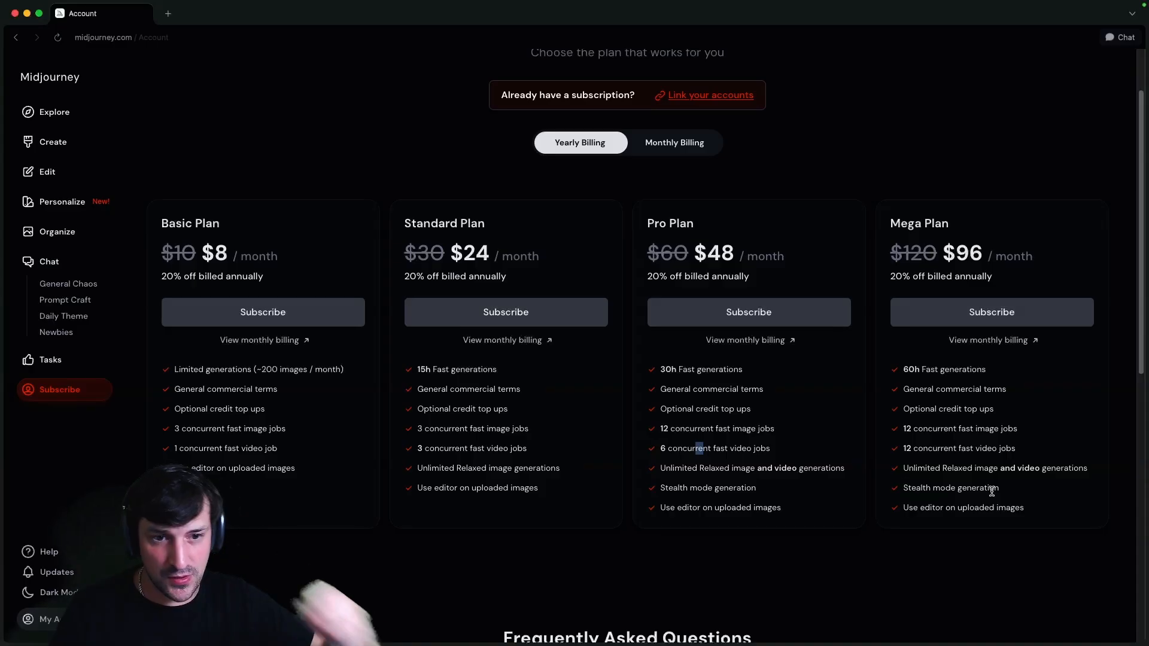
drag(758, 469, 795, 473)
click(804, 472)
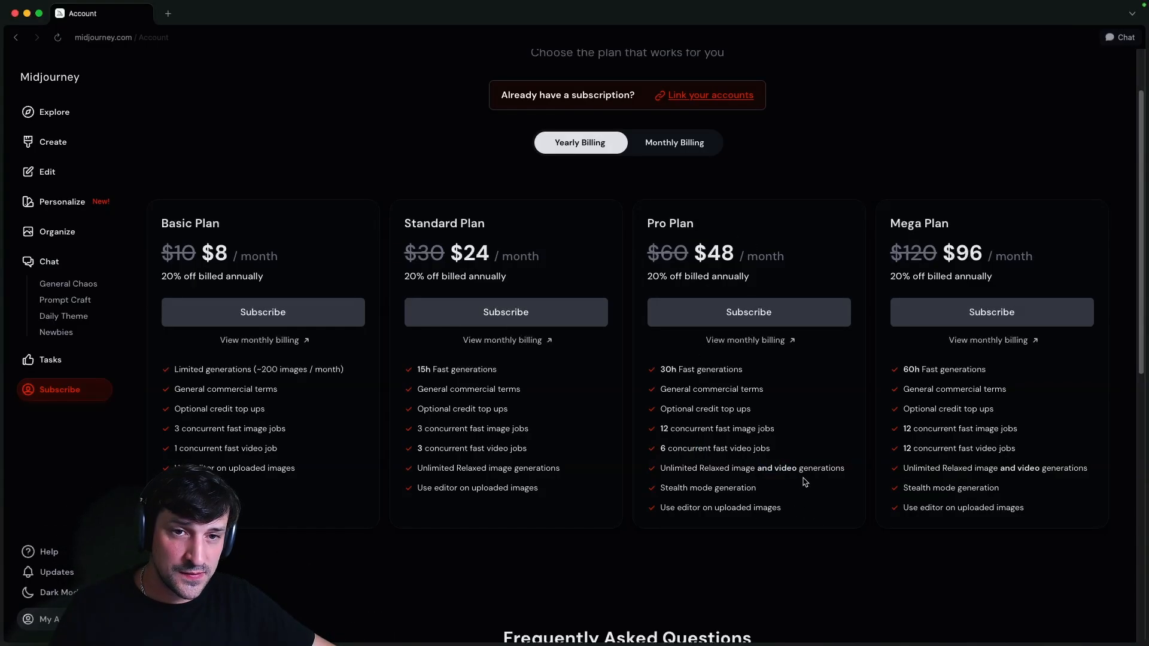
Calculate the Pro Plan's yearly cost with the system search as 48*12
key(super+space)
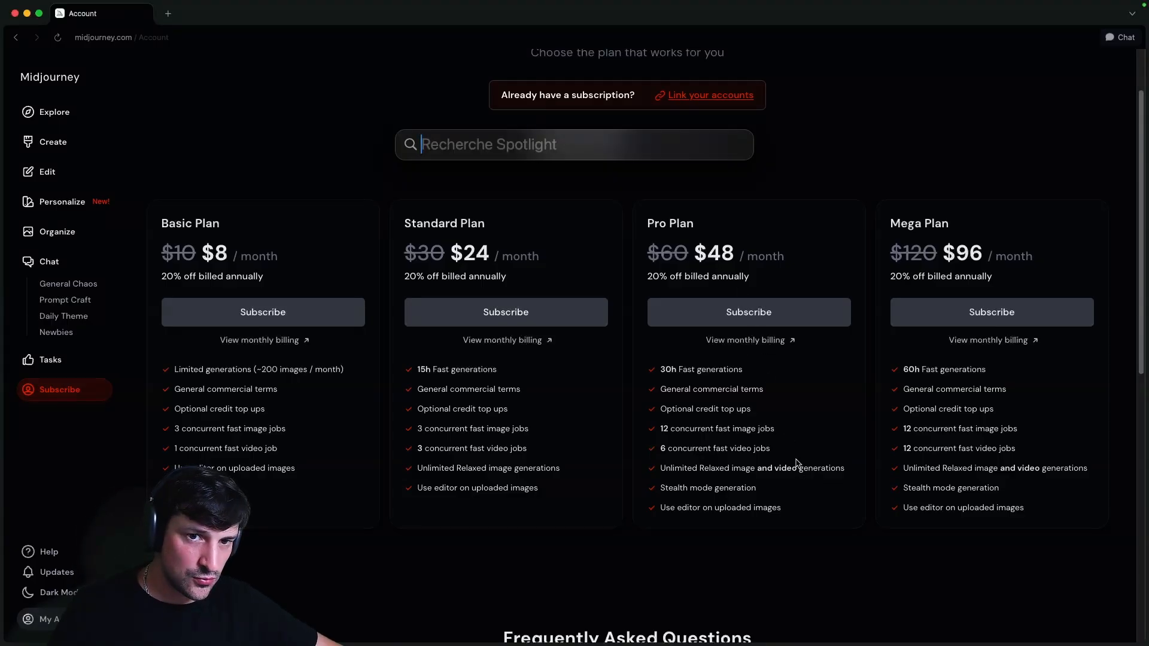
text(48*12)
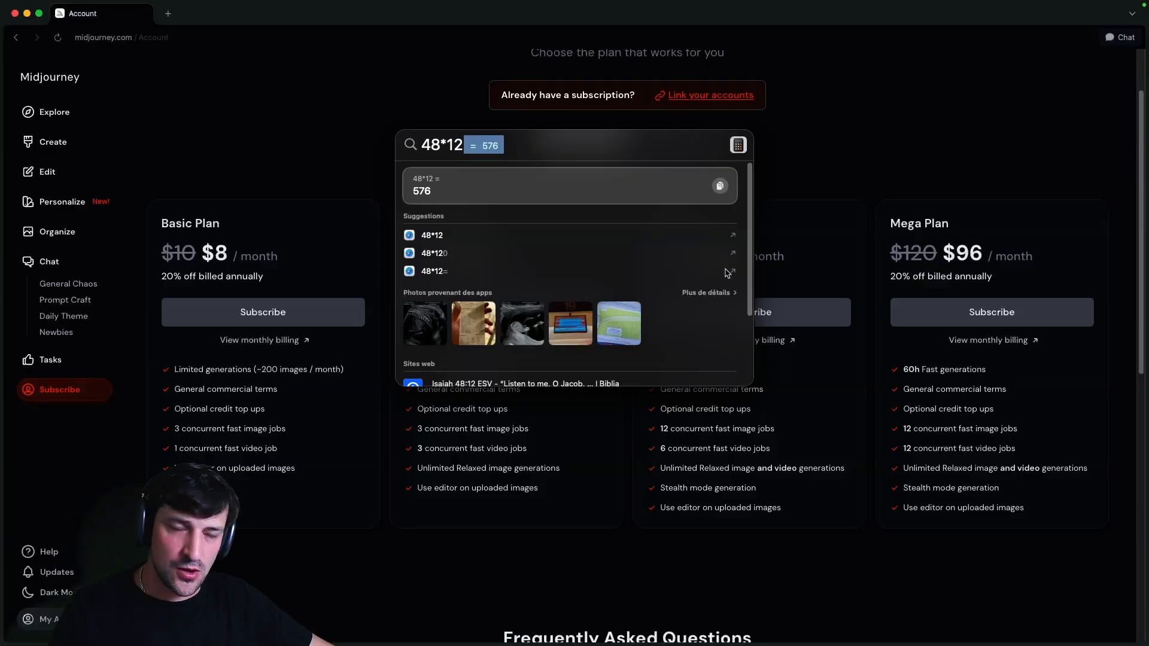
key(Escape)
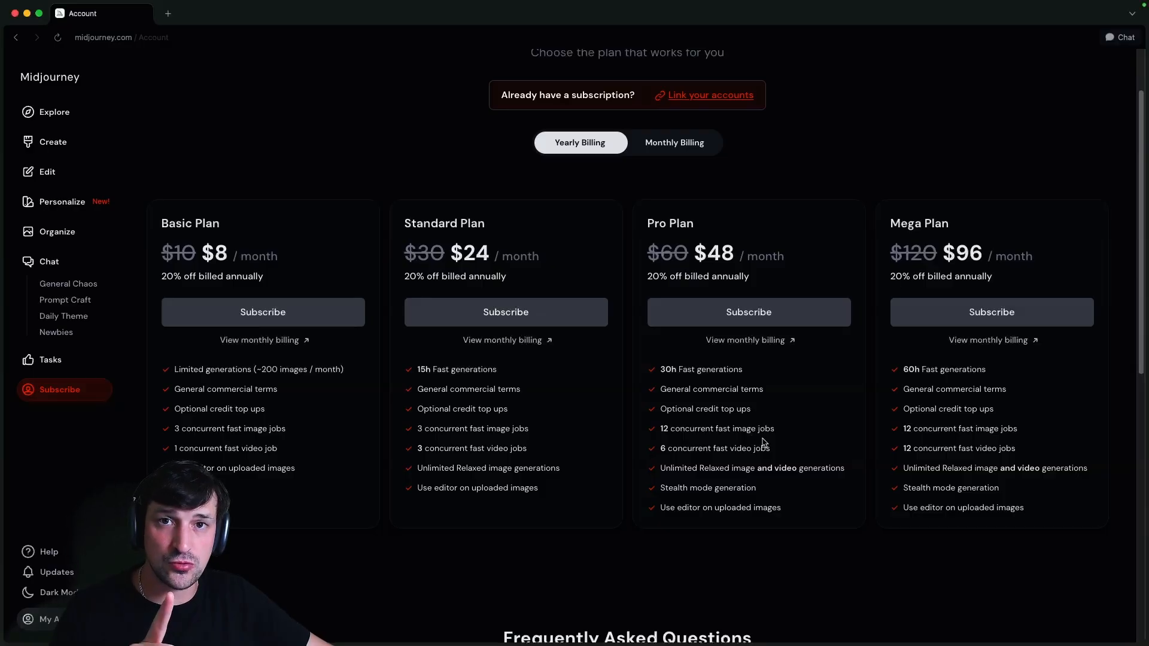
Revisit the Explore gallery, follow its membership invitation to the subscription plans, and examine the Basic Plan's price and features
click(53, 111)
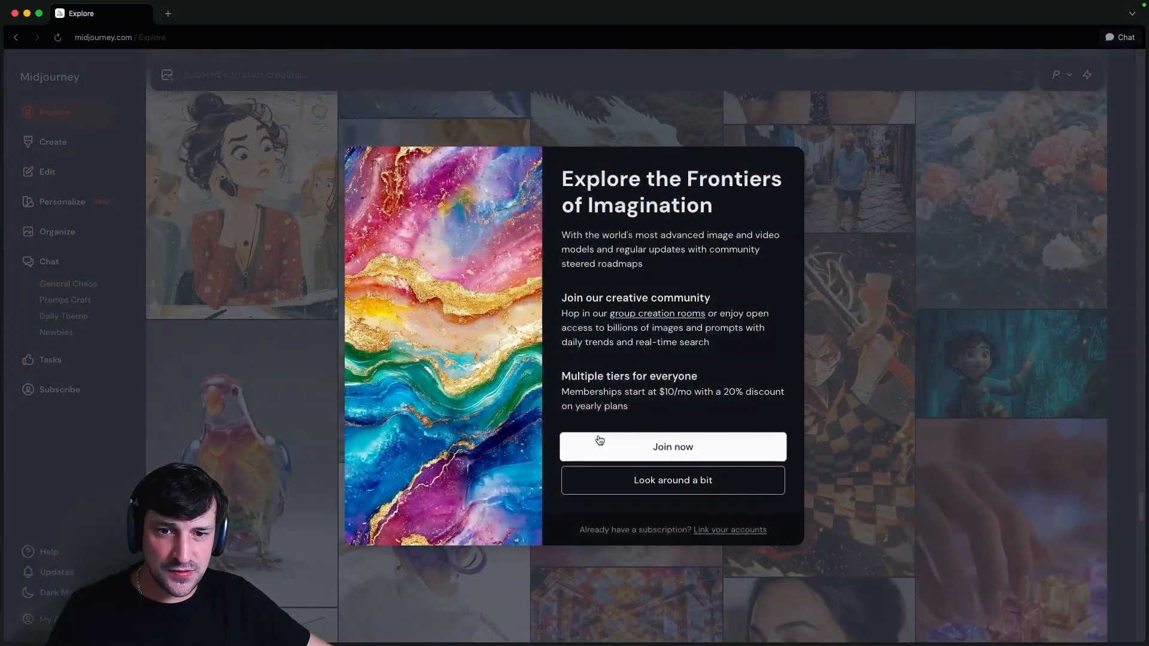
click(642, 452)
scroll(371, 359, down, 2)
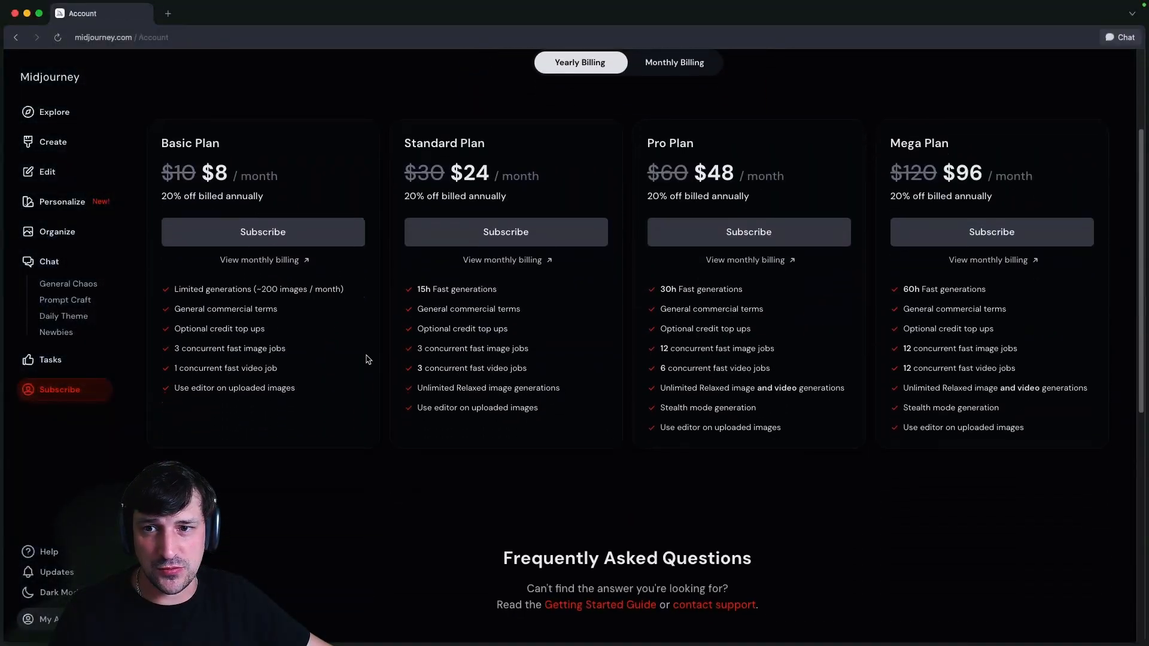
drag(168, 141, 254, 162)
click(265, 167)
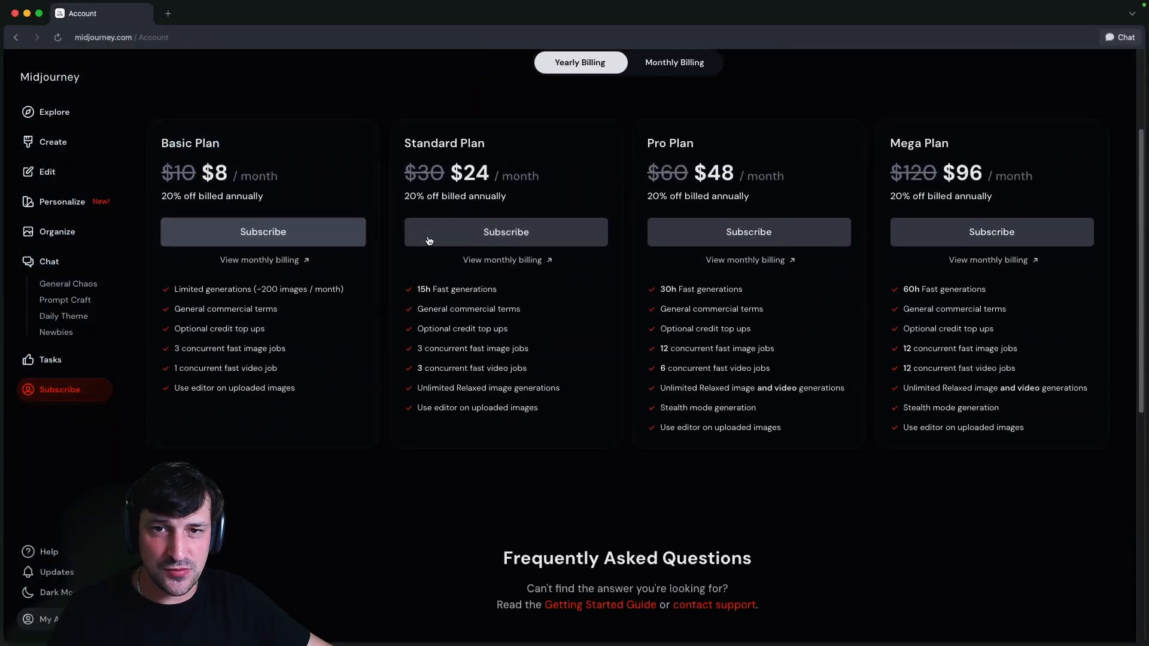
scroll(453, 237, up, 1)
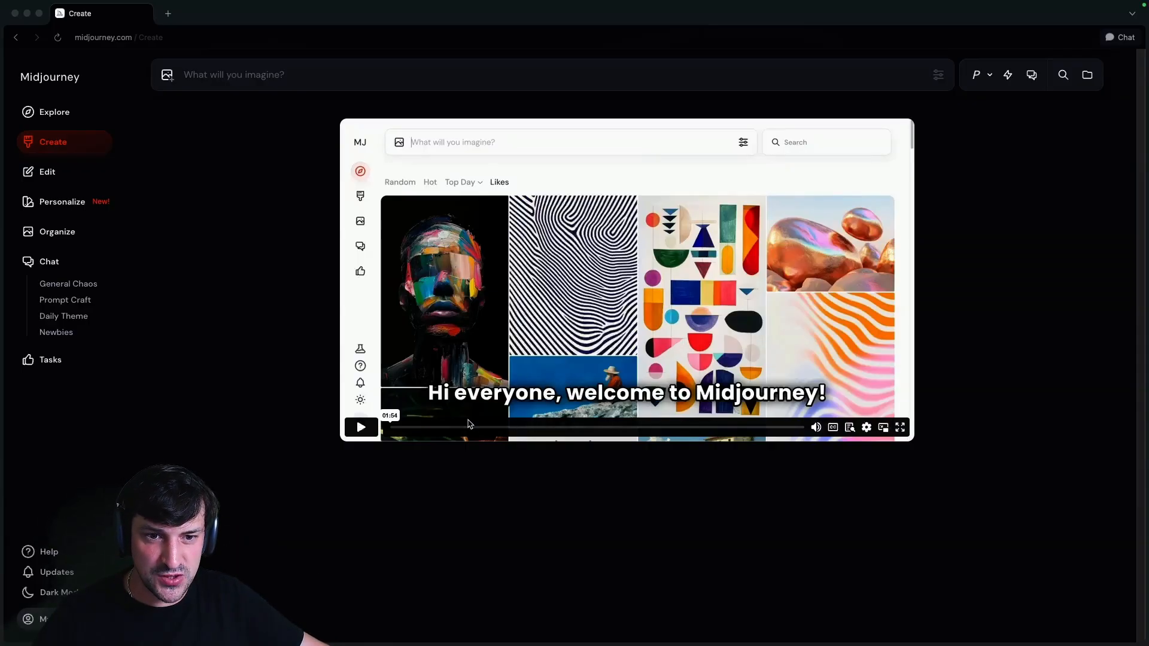
Play the welcome tutorial video on the Create page with its sound muted
click(361, 427)
click(816, 427)
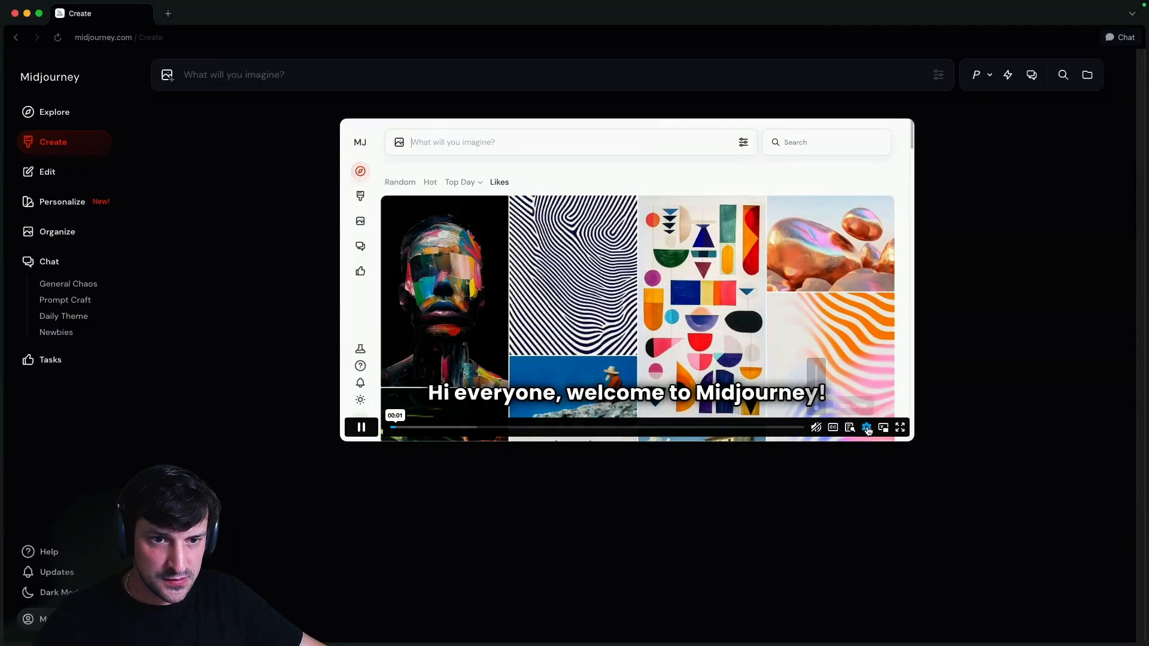
click(866, 428)
click(868, 429)
Skim the first part of the welcome video, covering image generation, browsing a set and the creation actions
click(436, 427)
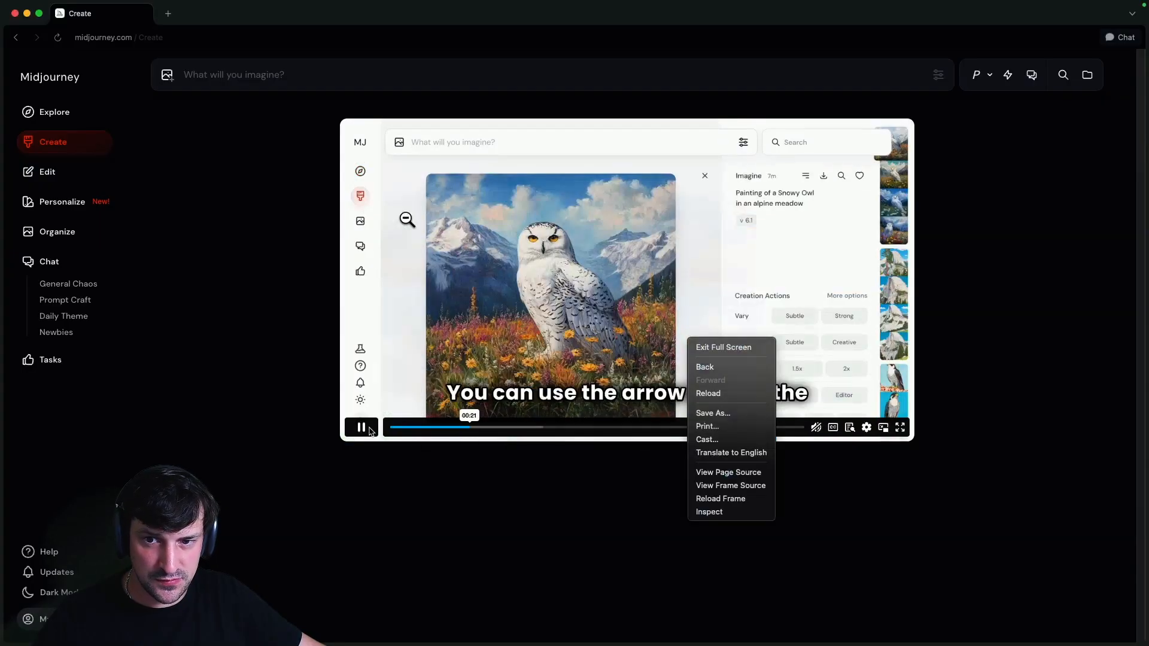
click(478, 428)
click(414, 429)
click(436, 429)
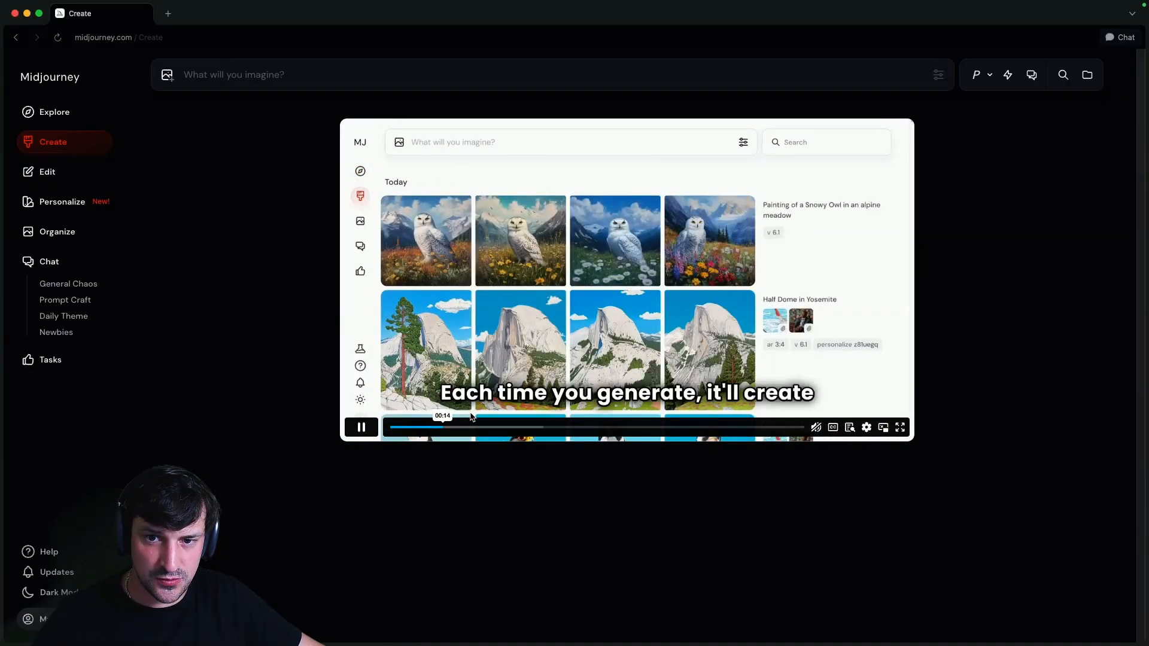
click(467, 429)
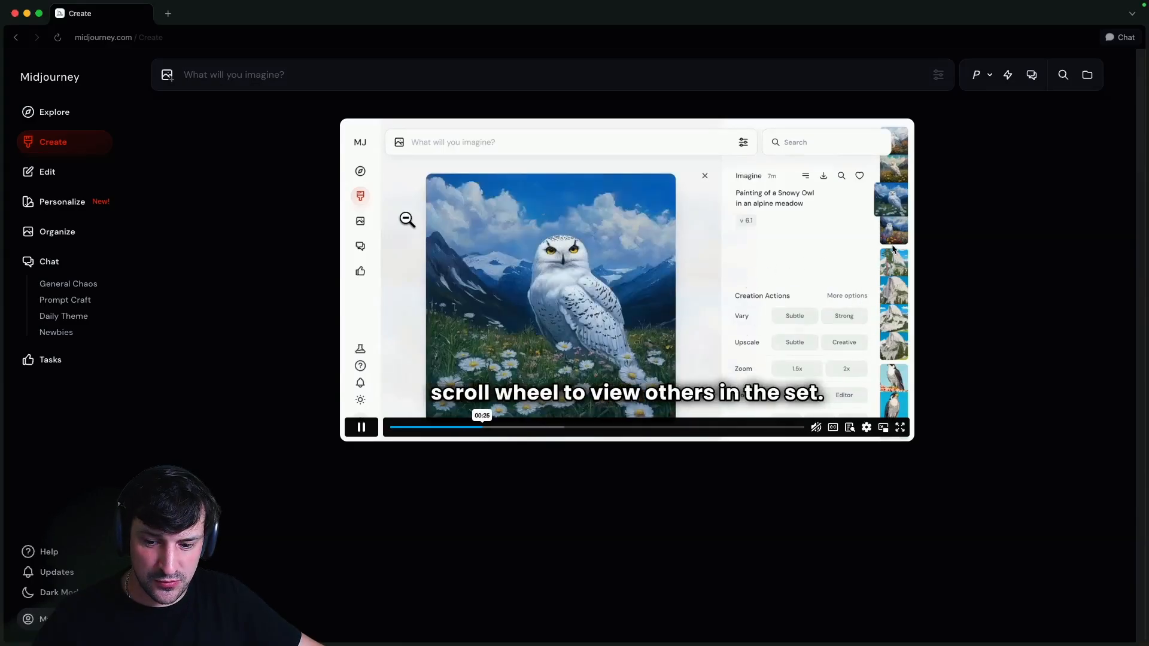
click(511, 429)
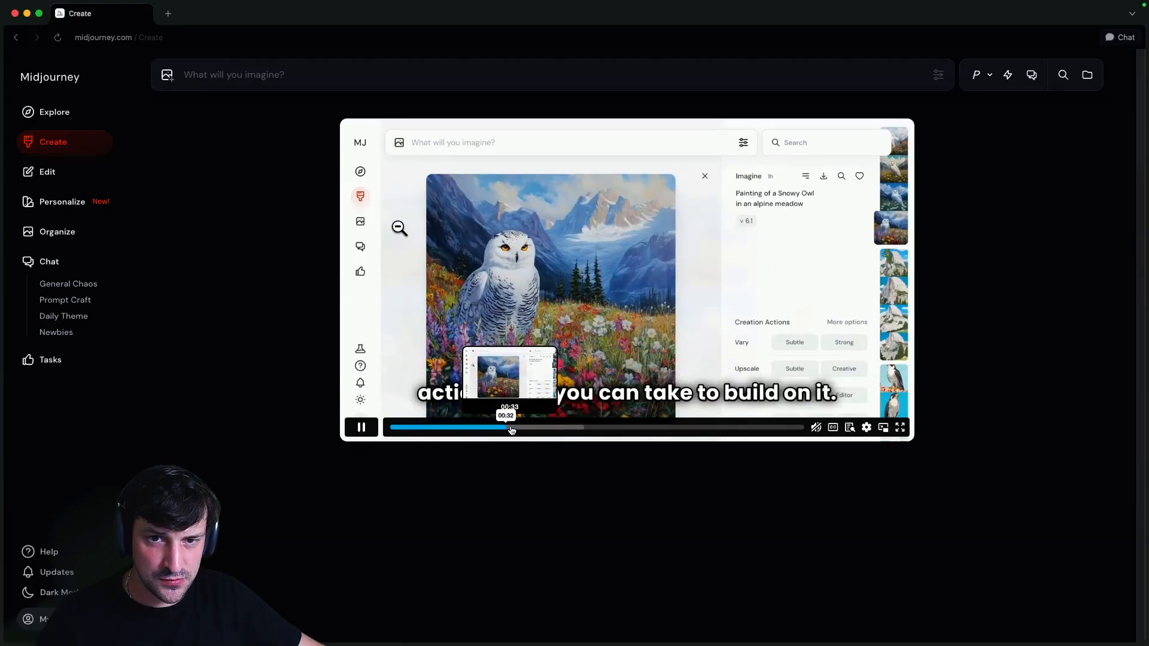
click(526, 429)
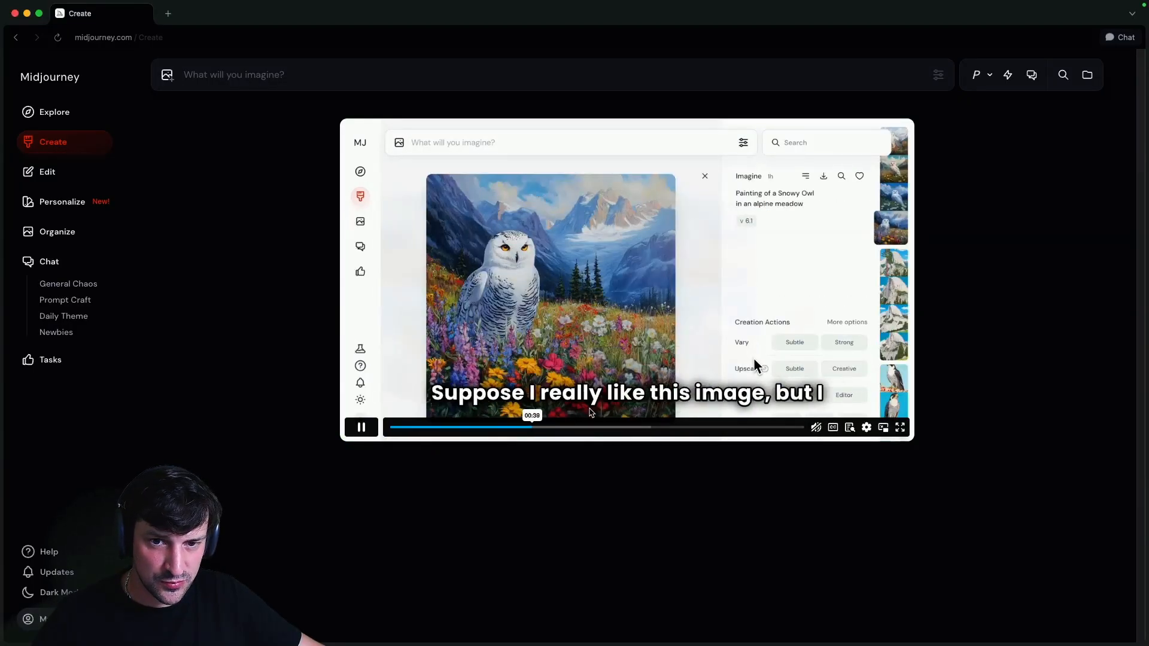
Skip through the rest of the welcome video, covering image variations and the community rooms, to its end
click(626, 428)
click(591, 428)
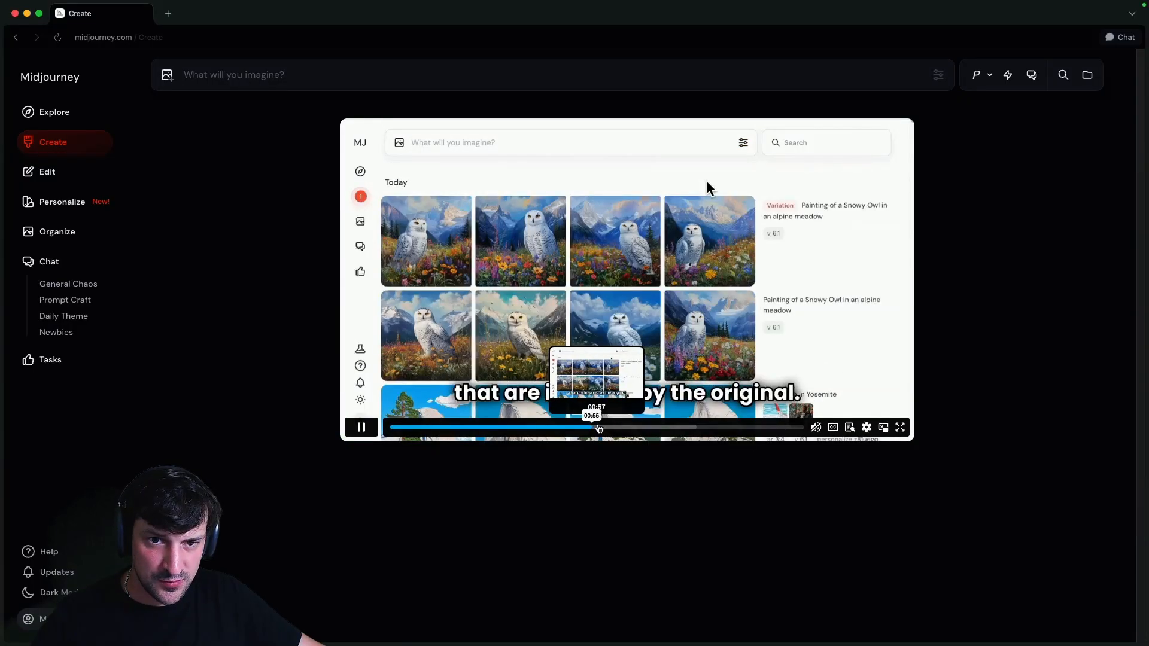
click(616, 428)
click(659, 428)
click(701, 427)
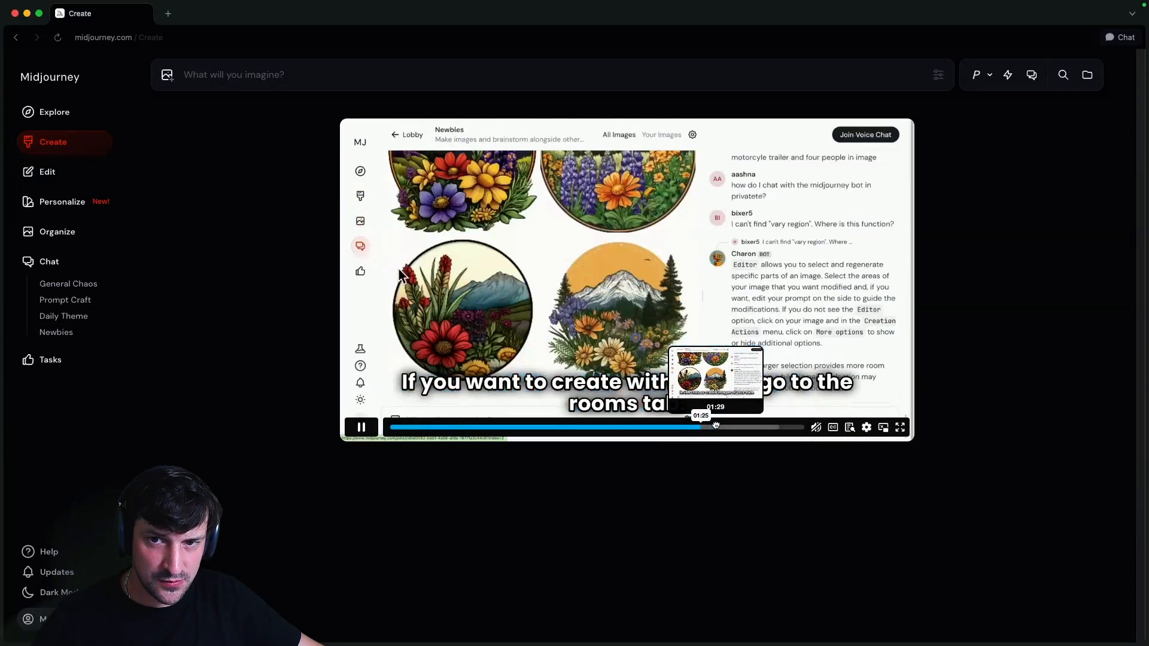
click(716, 427)
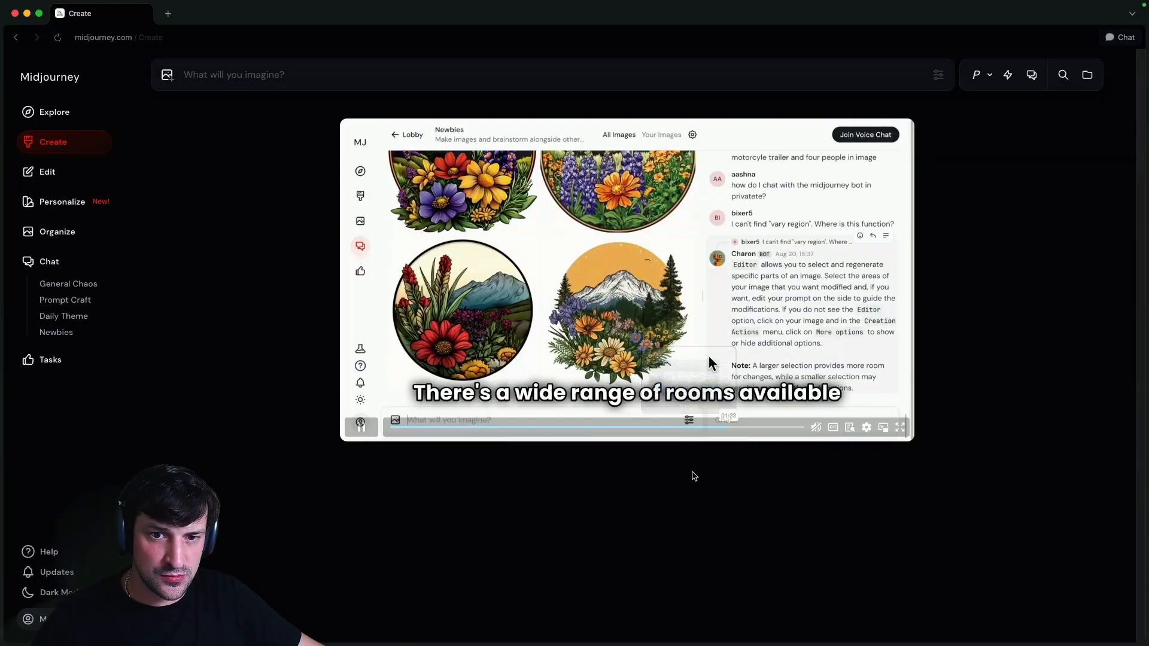
click(789, 428)
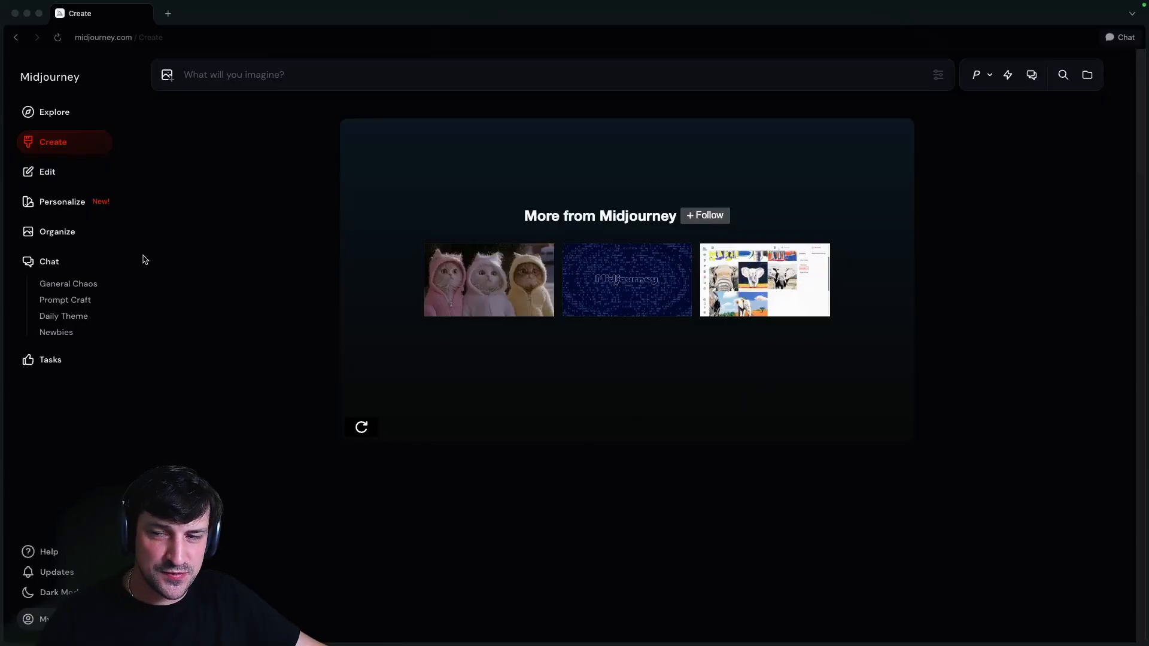
Accept the essential cookies and complete the cookie settings
click(505, 395)
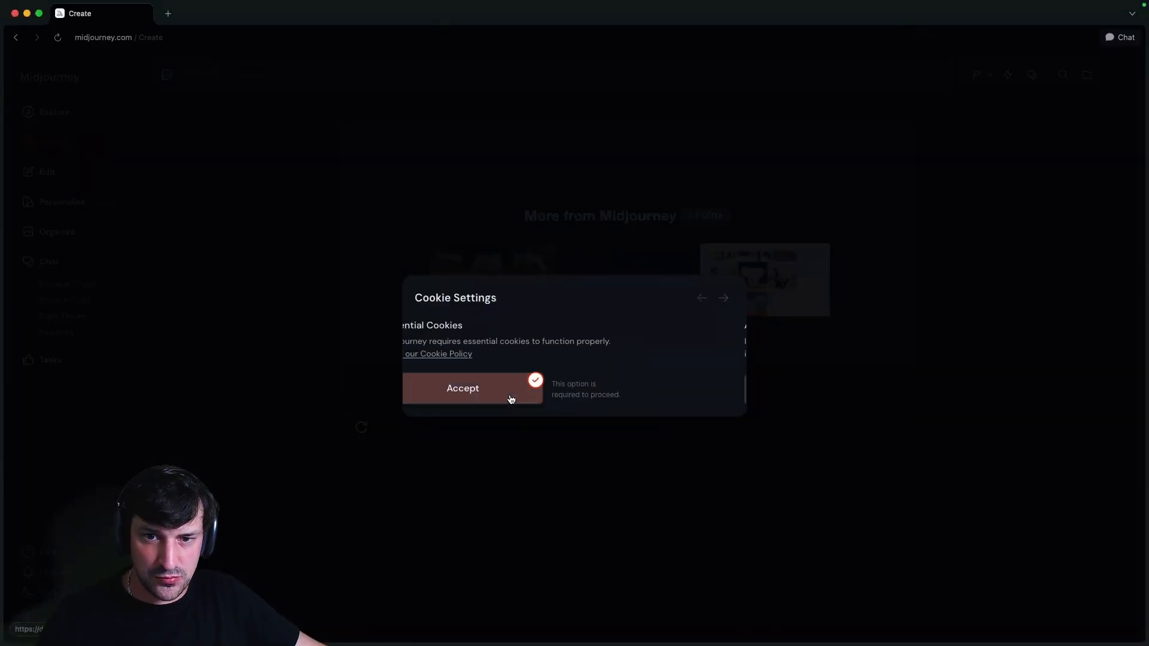
click(536, 391)
click(641, 400)
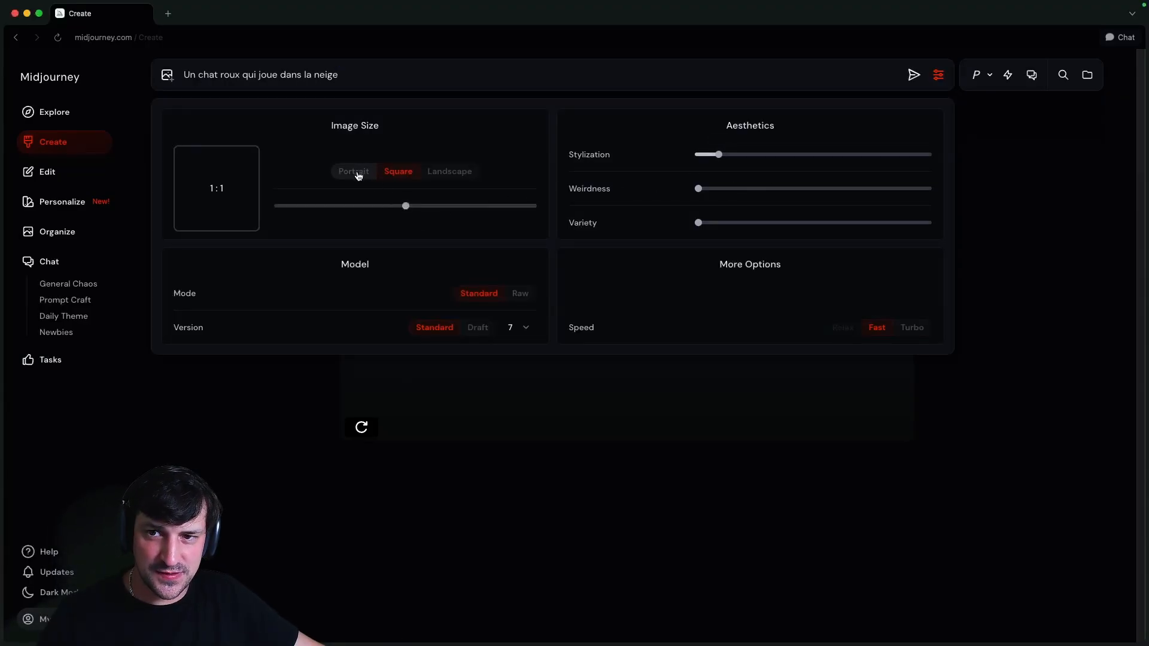
Try the portrait and landscape image sizes for the prompt "Un chat roux qui joue dans la neige", and set Landscape at 16:9
click(458, 177)
drag(456, 205, 536, 206)
click(366, 174)
click(459, 178)
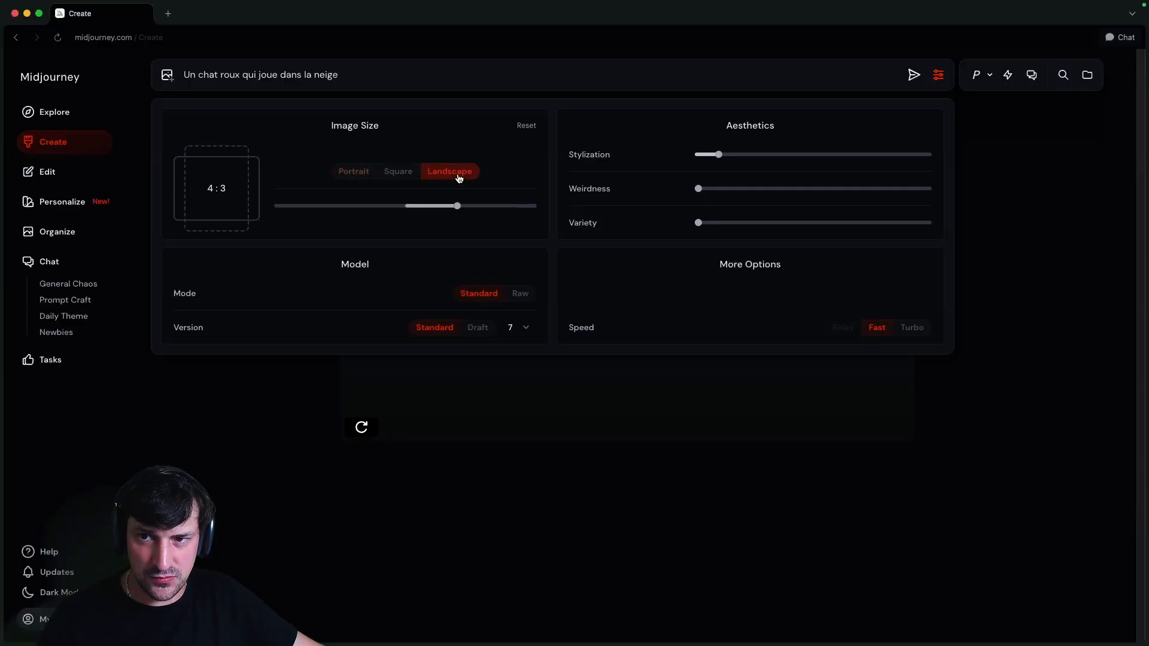
click(509, 206)
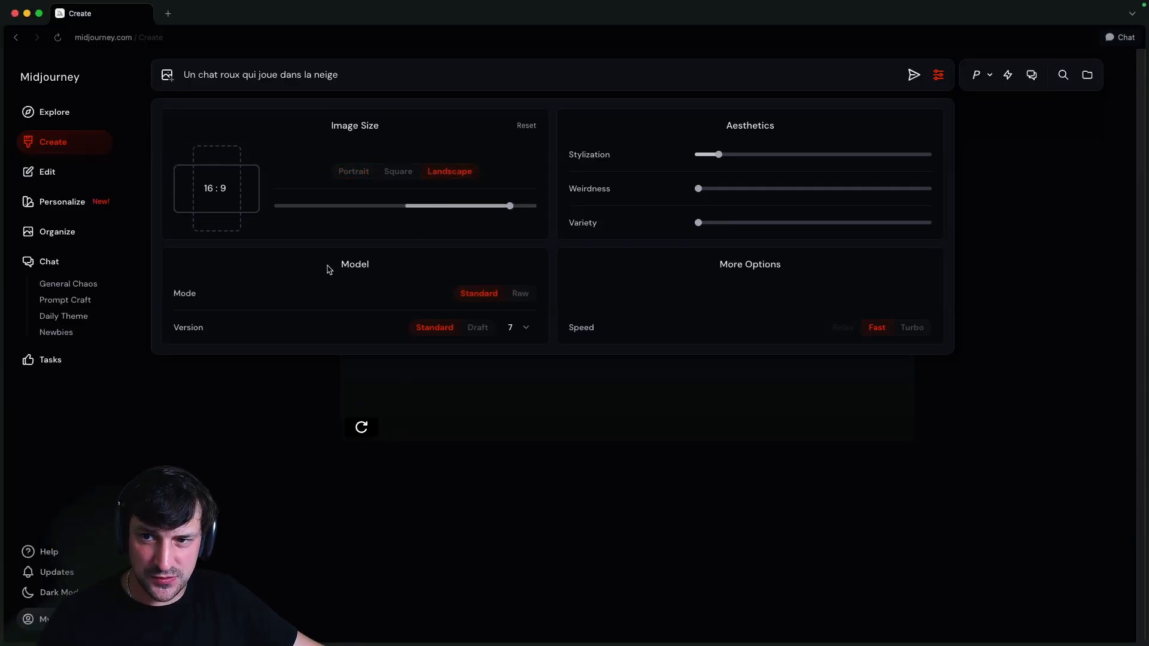
Check the Mode help, try the Raw model mode, and return it to Standard
mouse_move(201, 292)
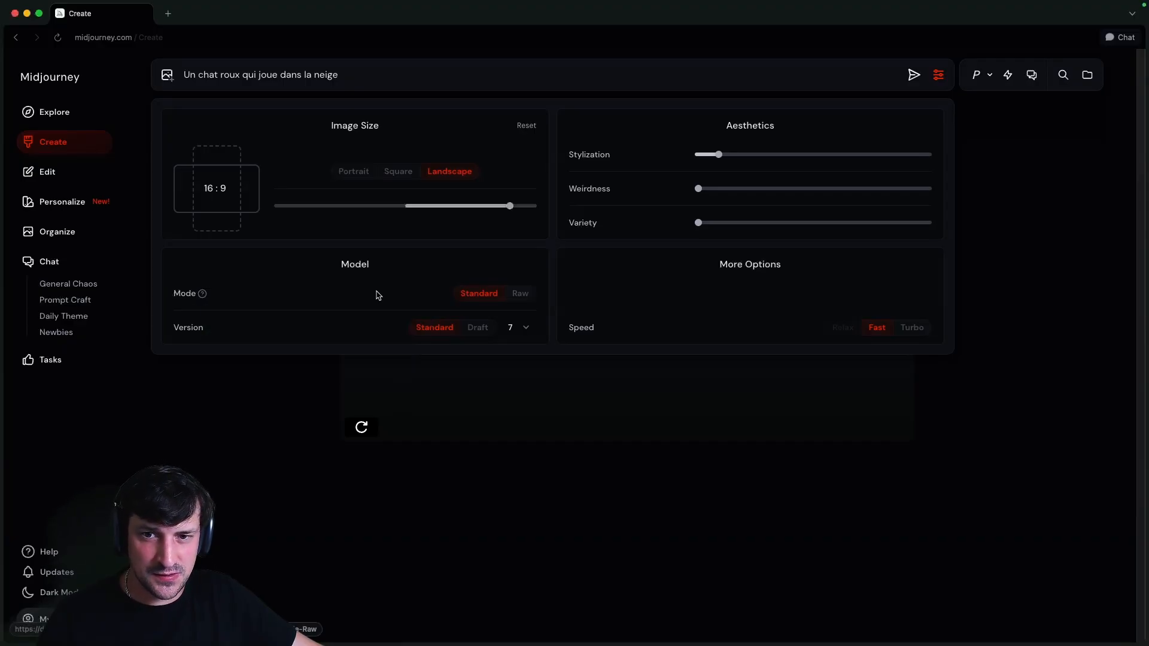
click(520, 293)
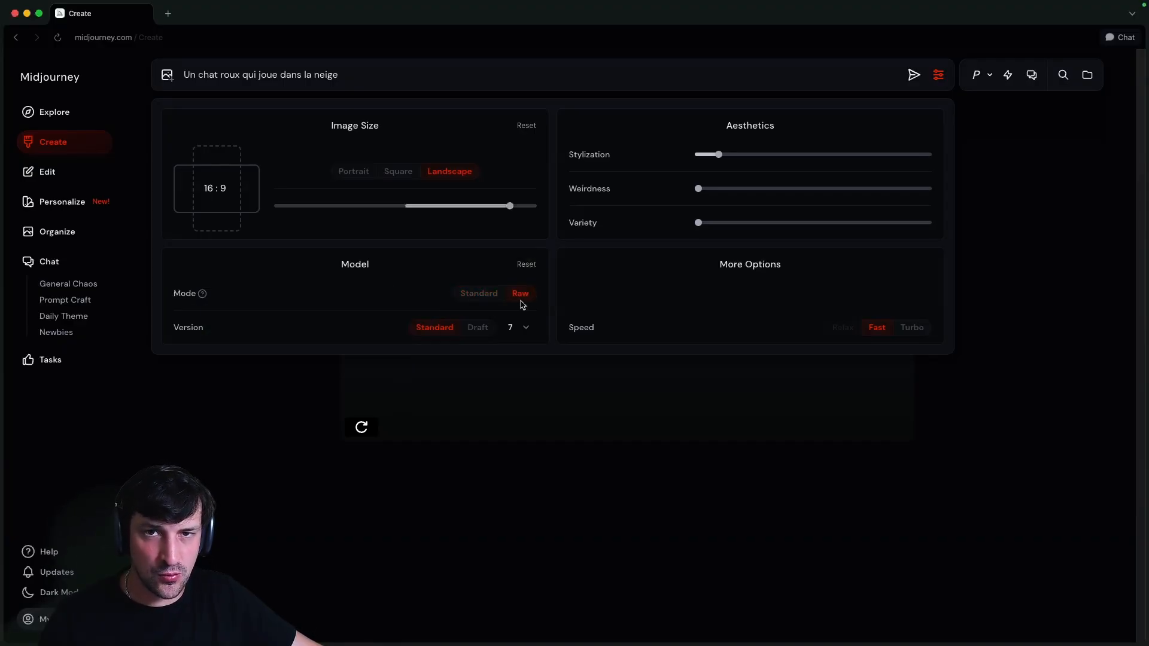
click(476, 294)
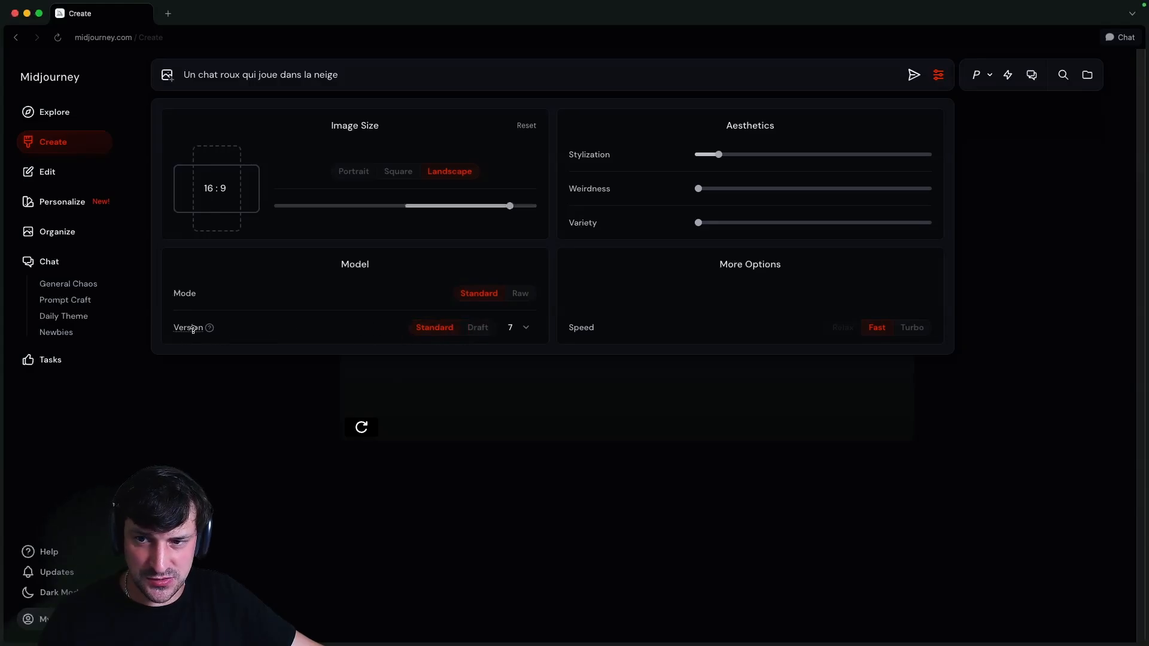
Look through the available model versions, including the niji models, and leave version 7 selected
click(521, 328)
scroll(489, 350, down, 3)
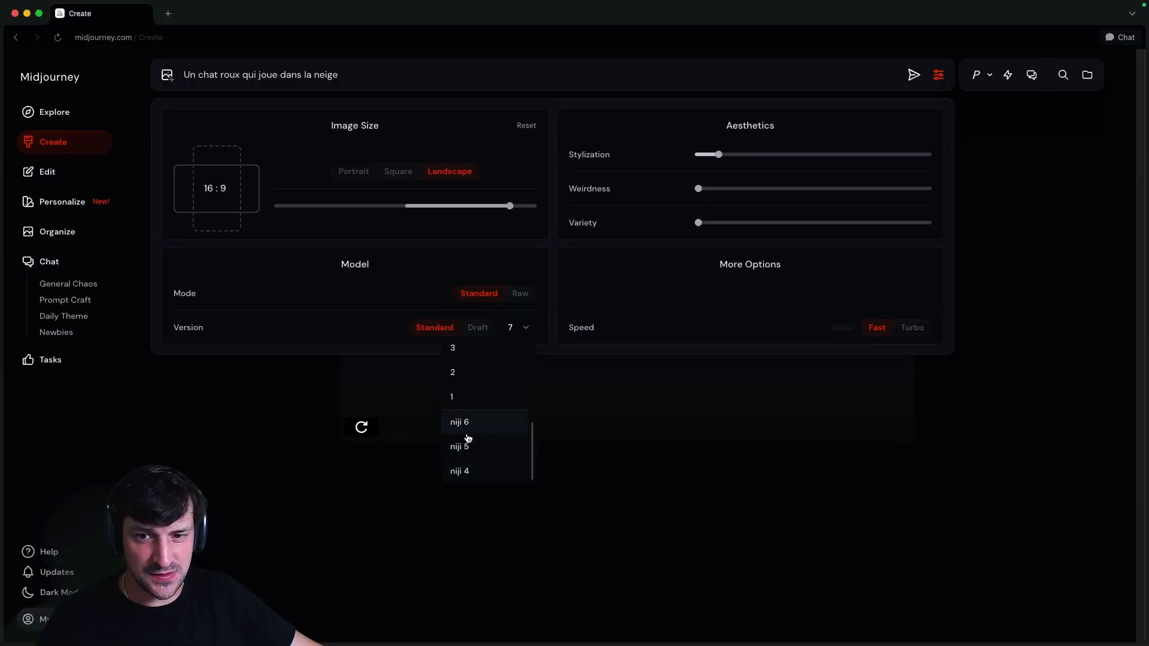
scroll(487, 412, up, 3)
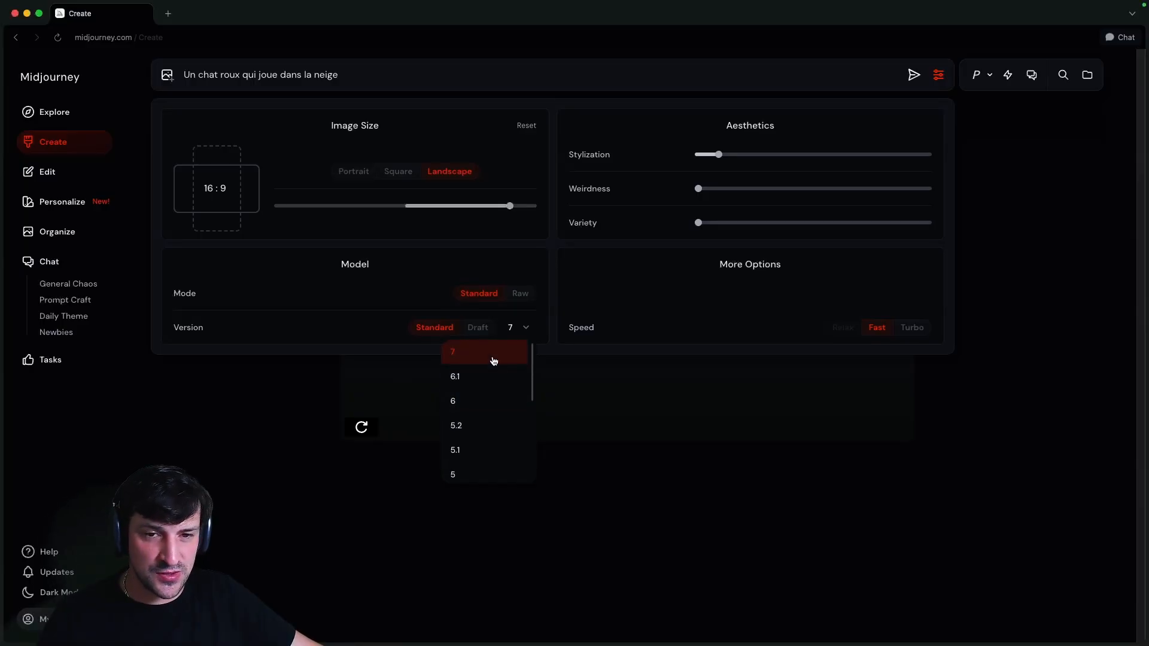
click(353, 327)
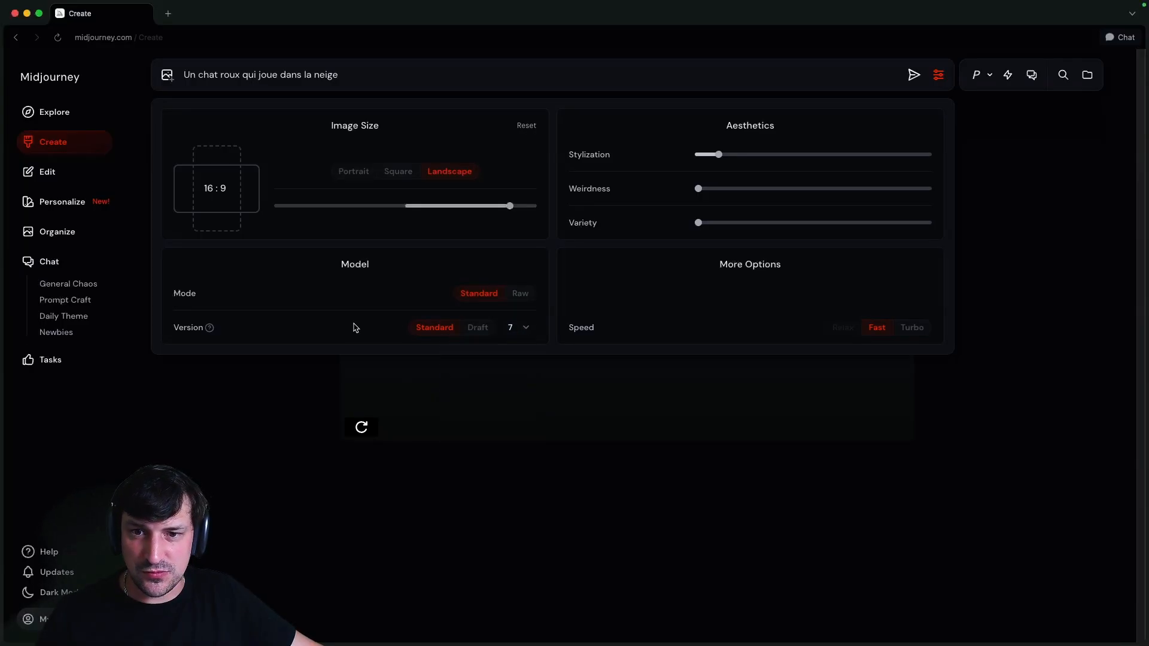
Try the Draft option for model version 7, read the Version help, and switch back to Standard
click(482, 330)
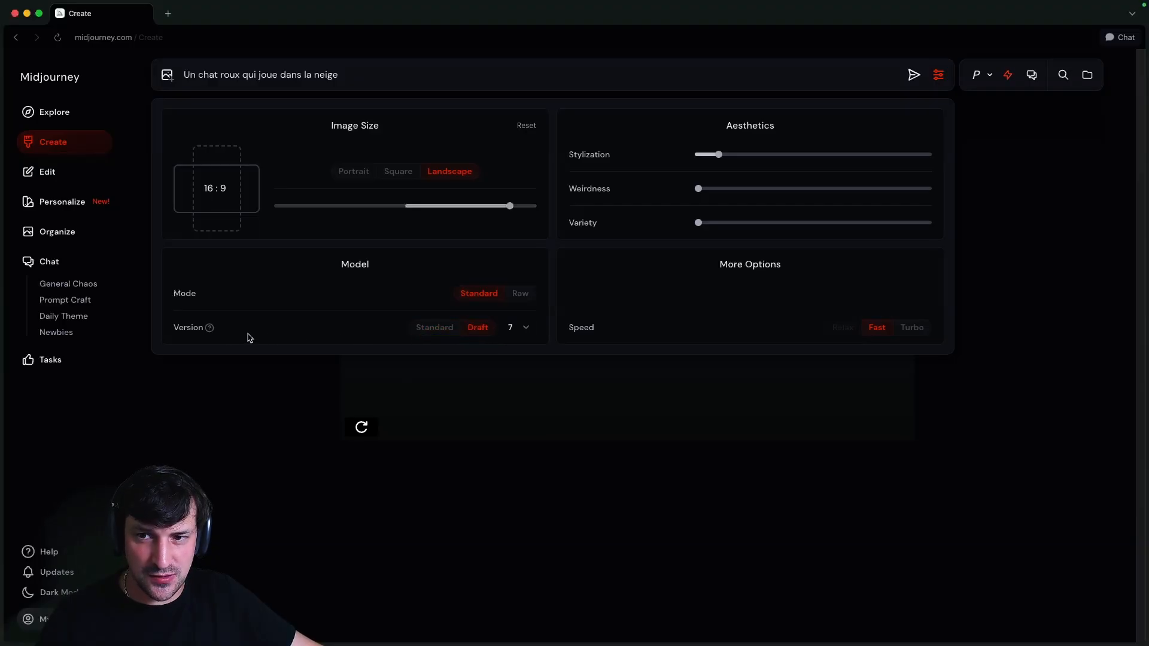
mouse_move(202, 329)
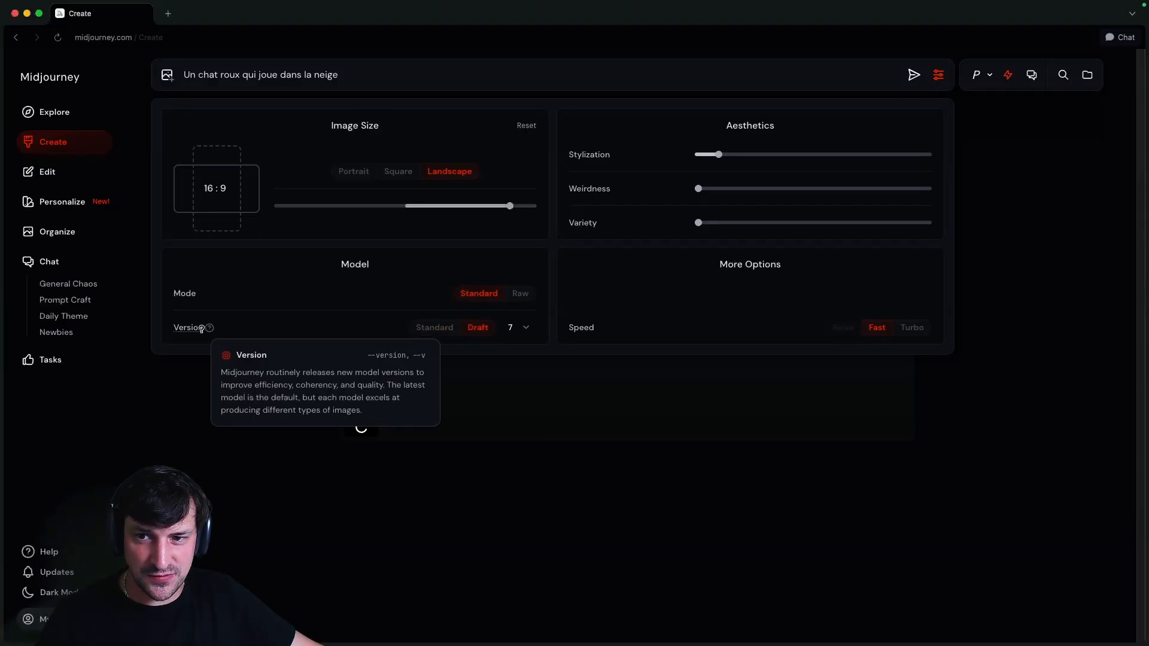
click(450, 332)
click(471, 332)
mouse_move(211, 328)
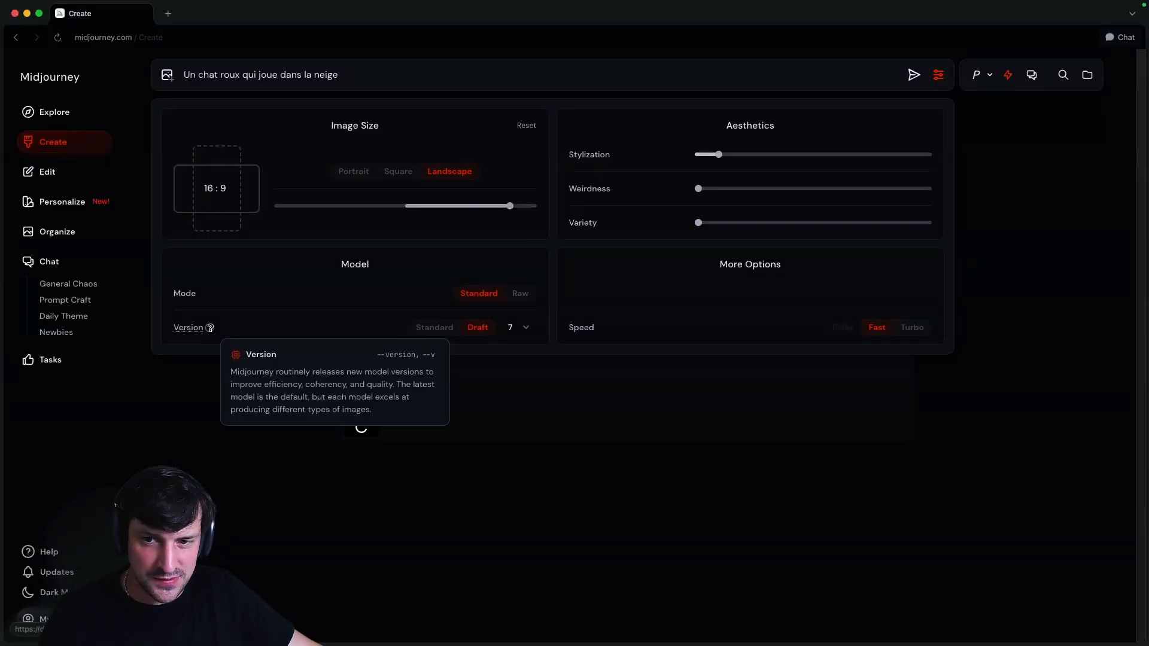
click(434, 327)
Read the Relax, Fast and Turbo speed explanations, try Turbo, and set the generation speed back to Fast
mouse_move(714, 151)
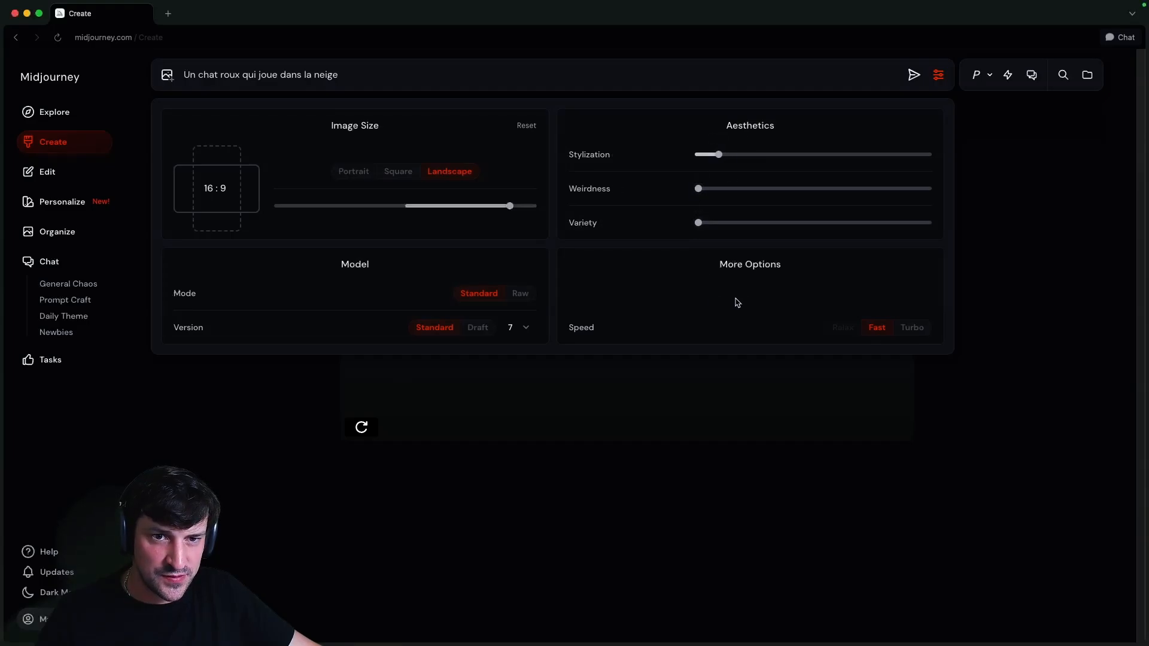
mouse_move(852, 332)
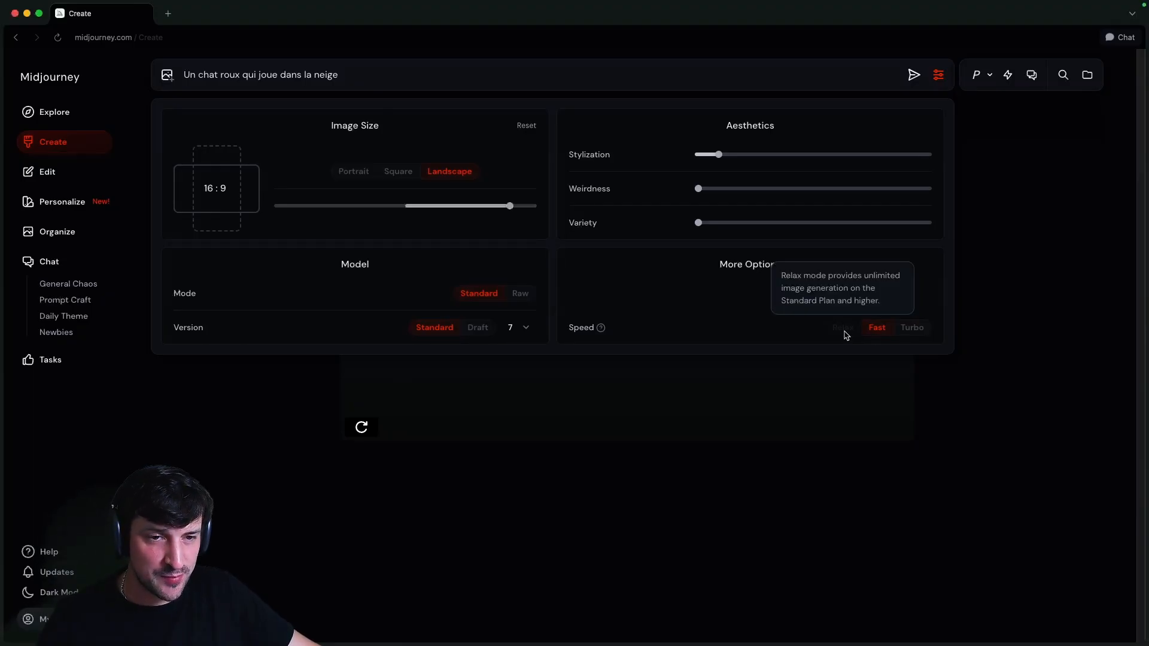
click(909, 334)
mouse_move(601, 328)
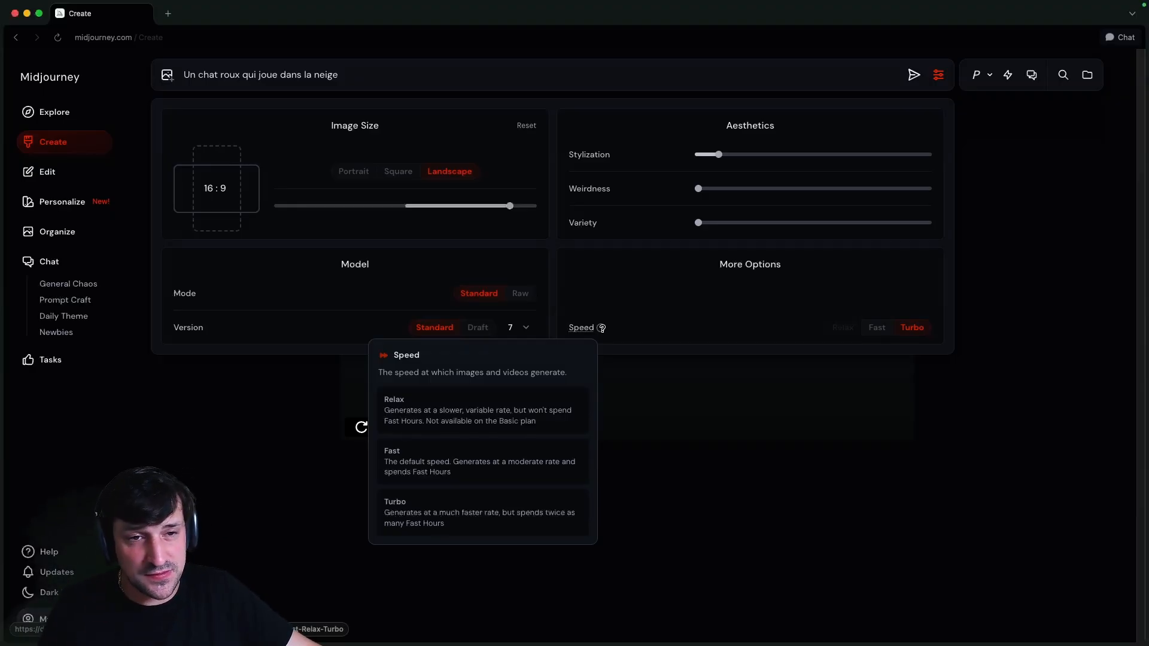
click(869, 328)
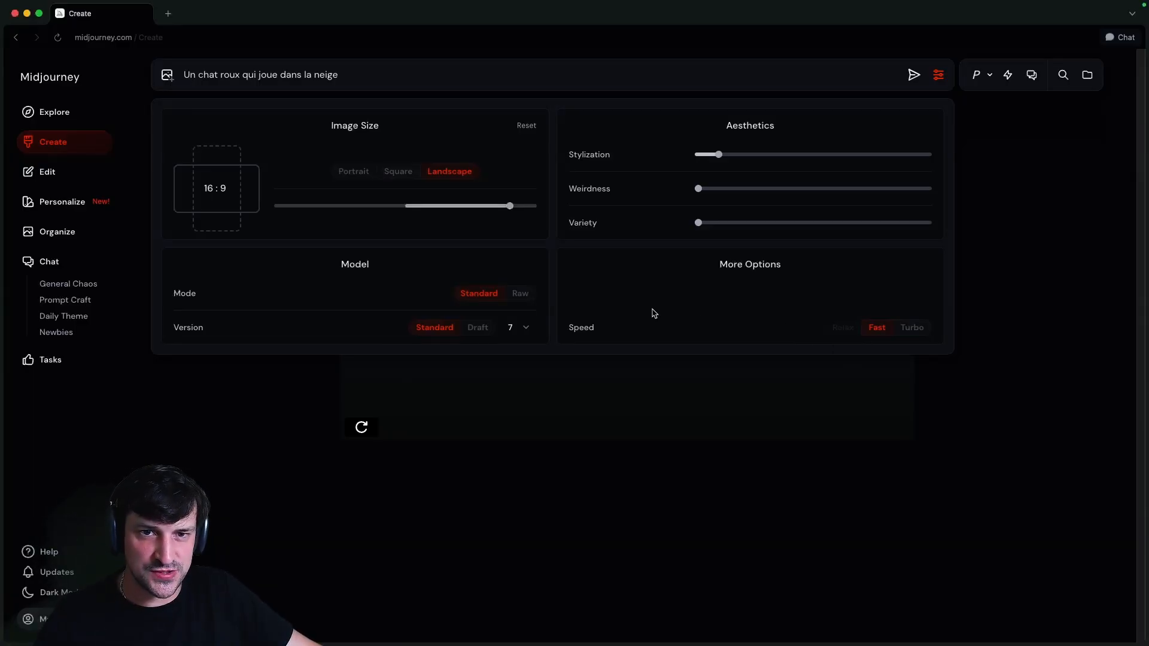
Check the Personalize information and generate images from the prompt "Un chat roux qui joue dans la neige"
click(485, 79)
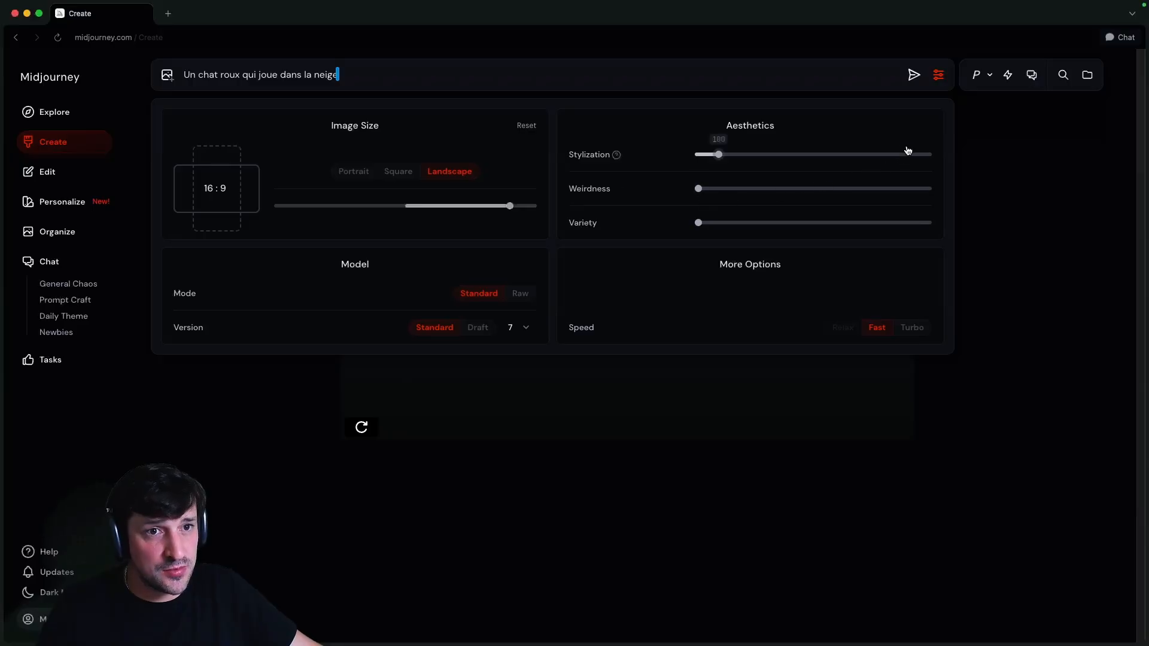
click(989, 76)
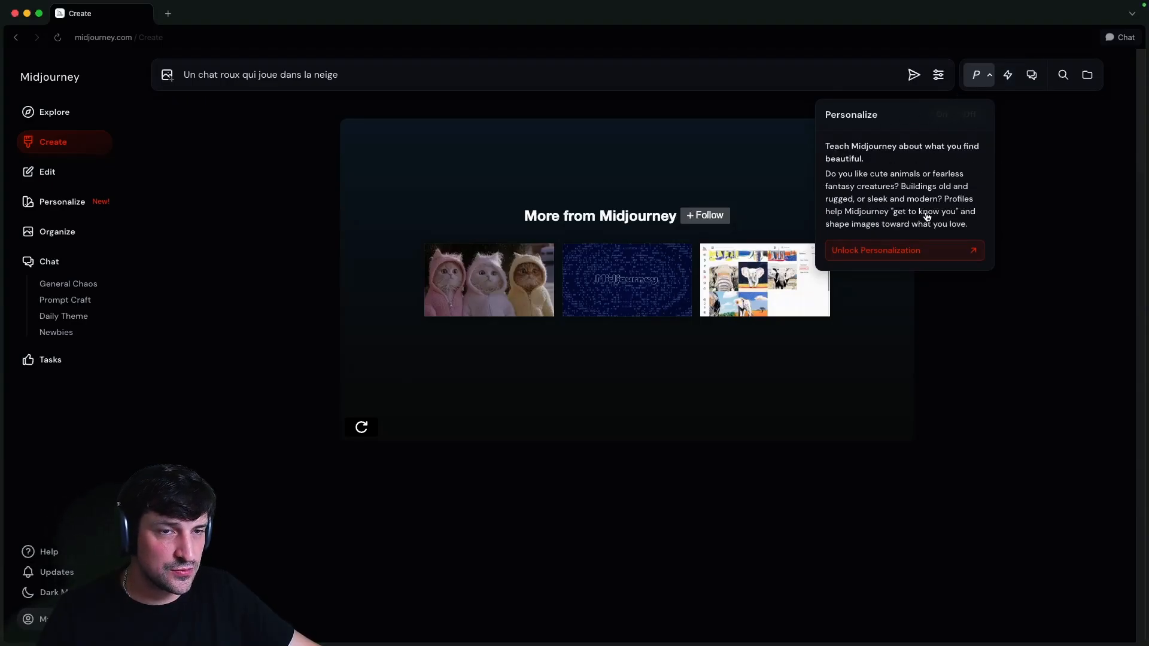
click(990, 76)
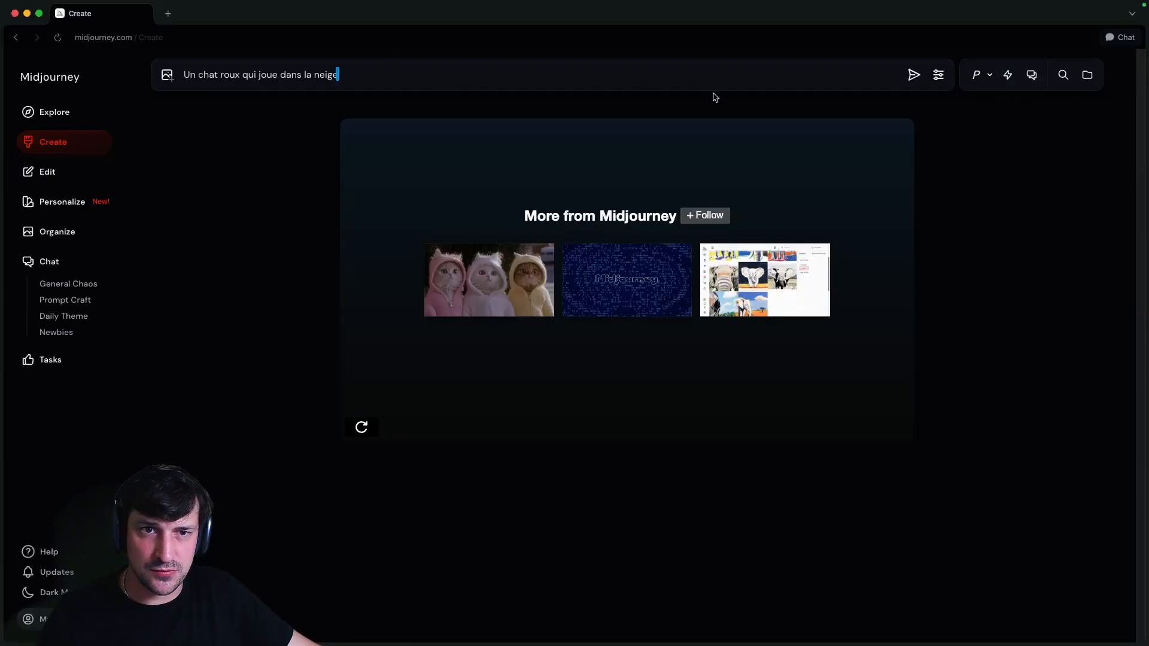
click(914, 75)
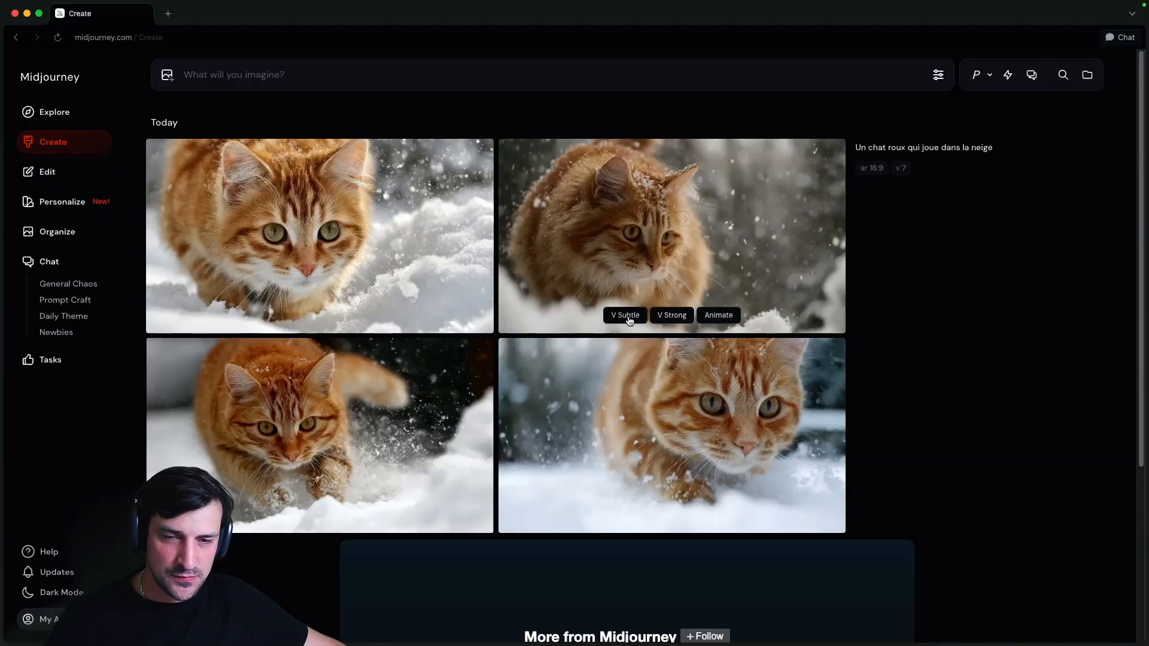
Open the generated cat images in detail view, browse through them, and read the Upscale help
click(521, 247)
scroll(1017, 377, down, 2)
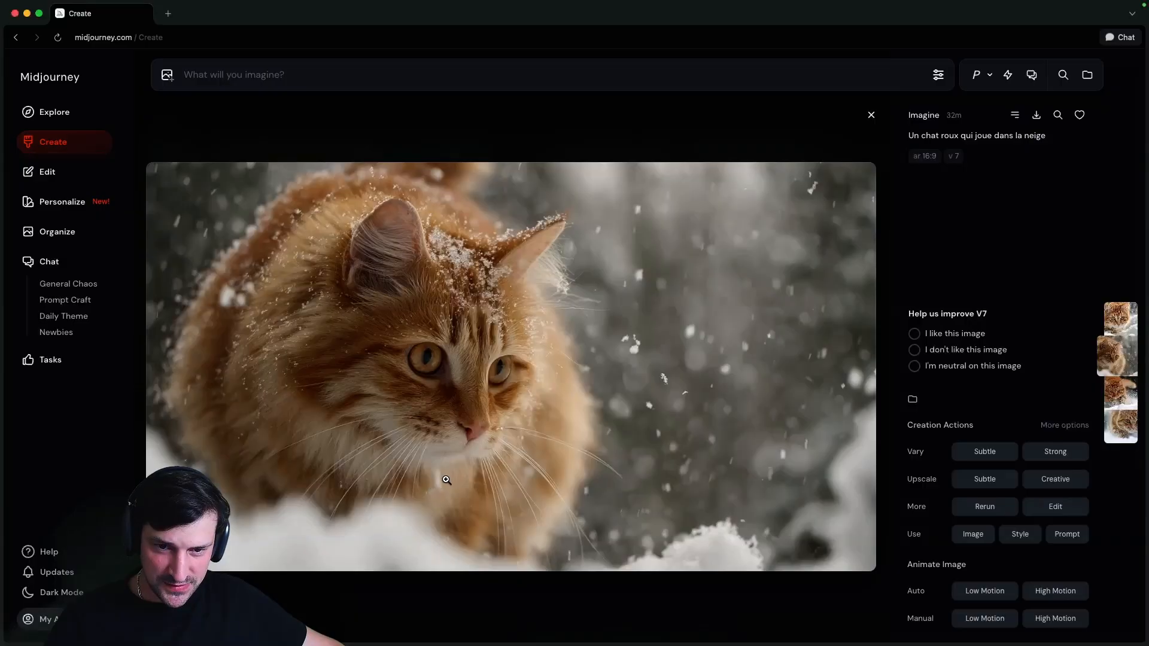
scroll(496, 479, up, 1)
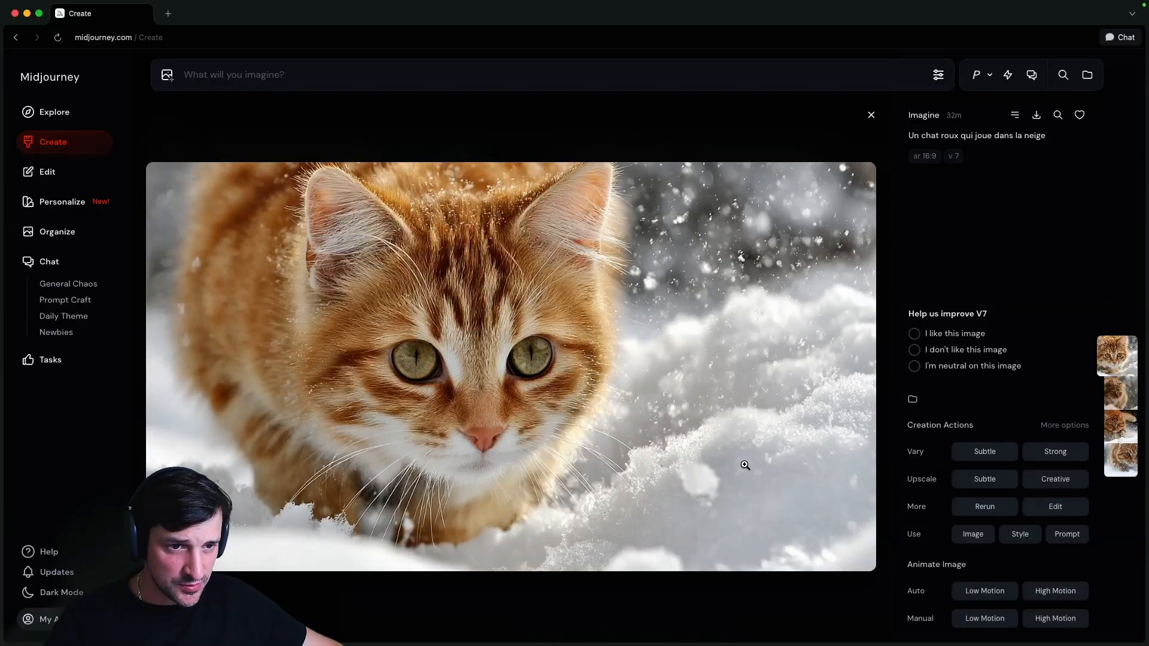
scroll(742, 465, down, 3)
scroll(745, 473, up, 3)
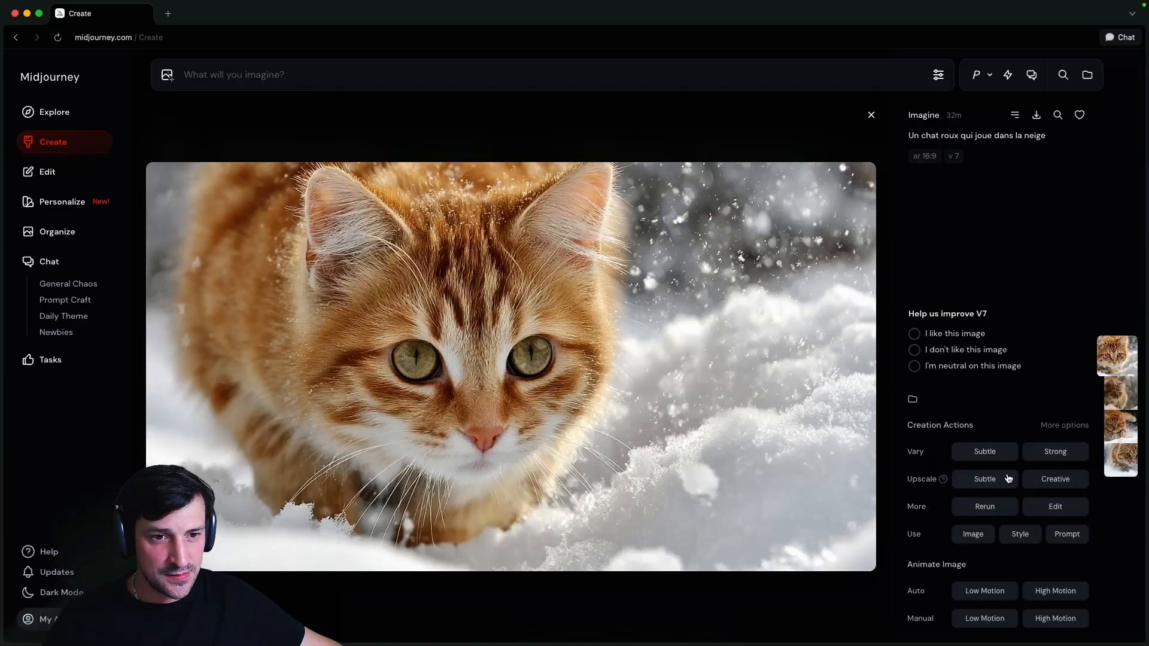
mouse_move(944, 480)
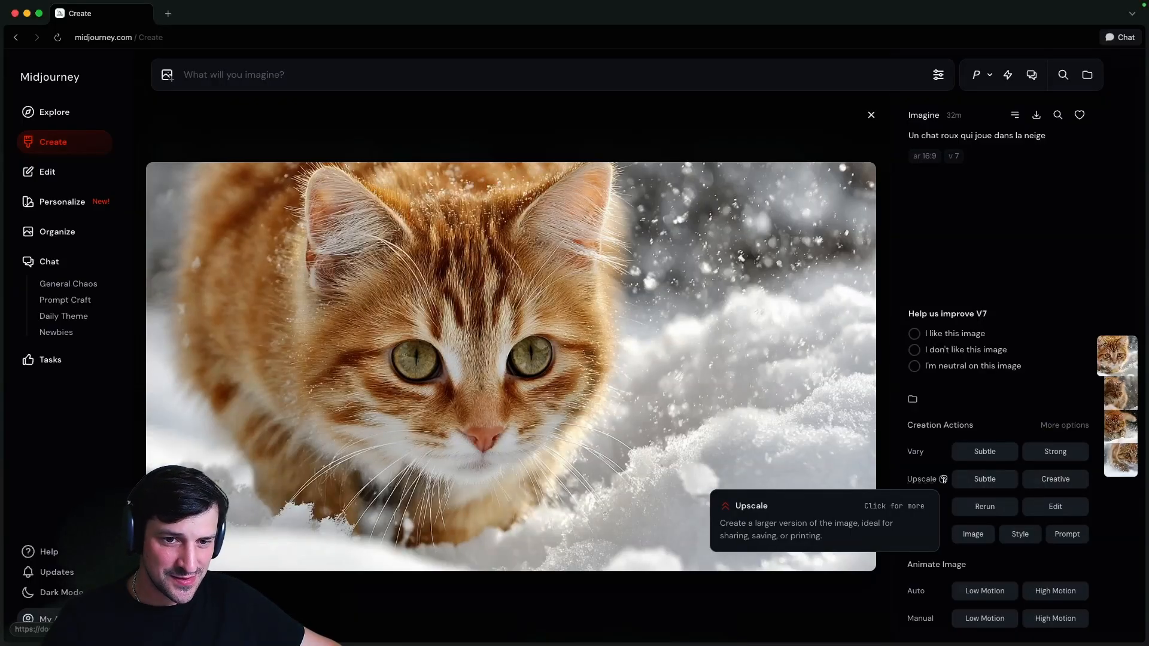
Enlarge the first cat image, compare it with the other results, and zoom in to inspect its details
click(808, 410)
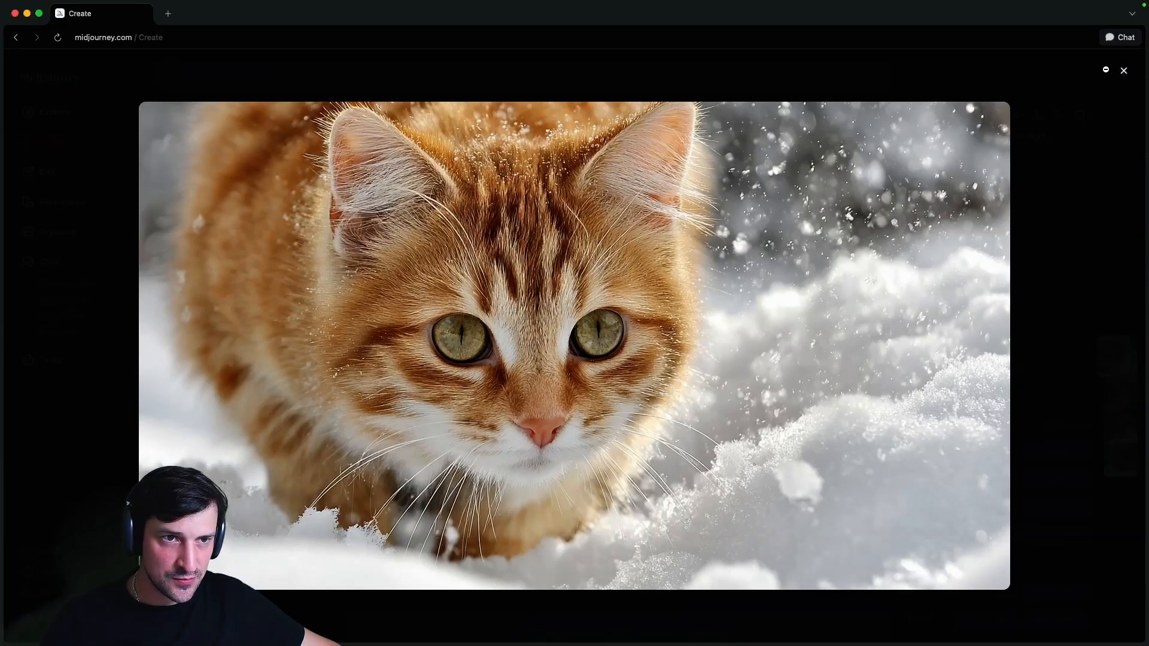
click(706, 331)
right_click(706, 331)
scroll(1054, 459, down, 3)
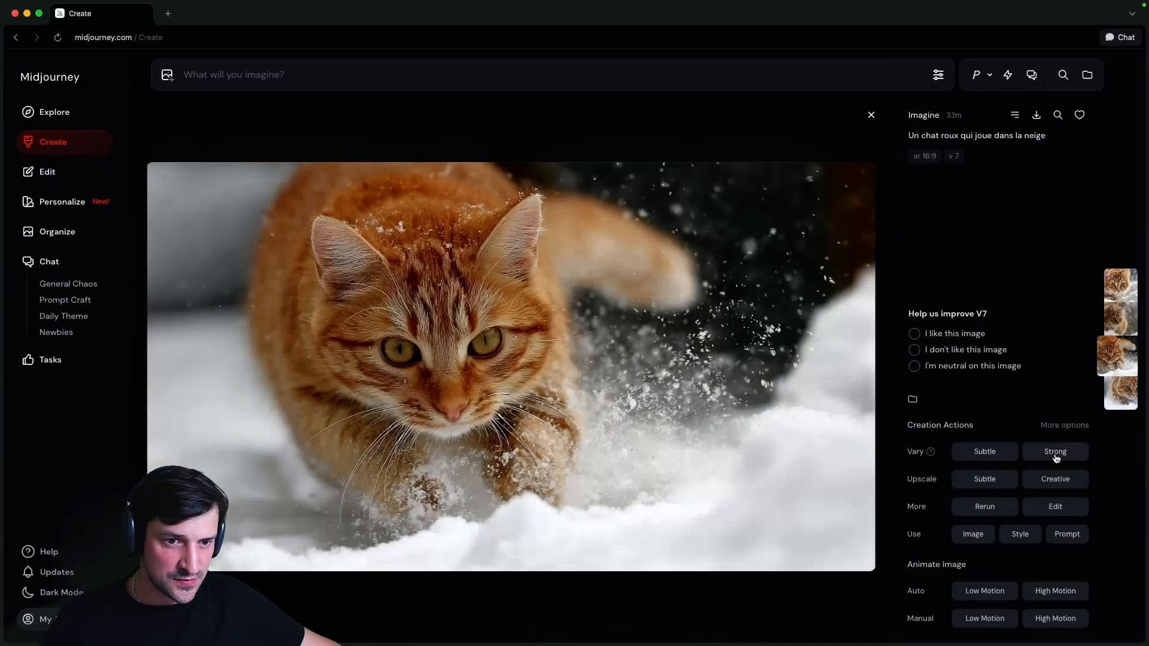
scroll(972, 447, up, 2)
scroll(991, 444, down, 1)
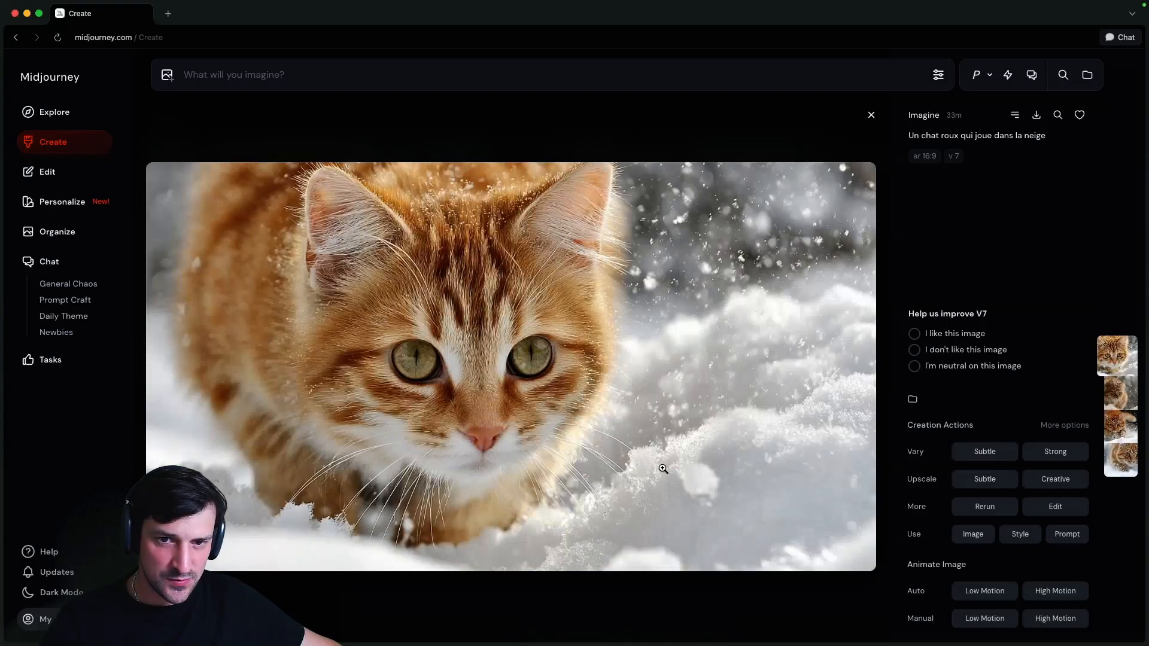
click(602, 381)
click(602, 381)
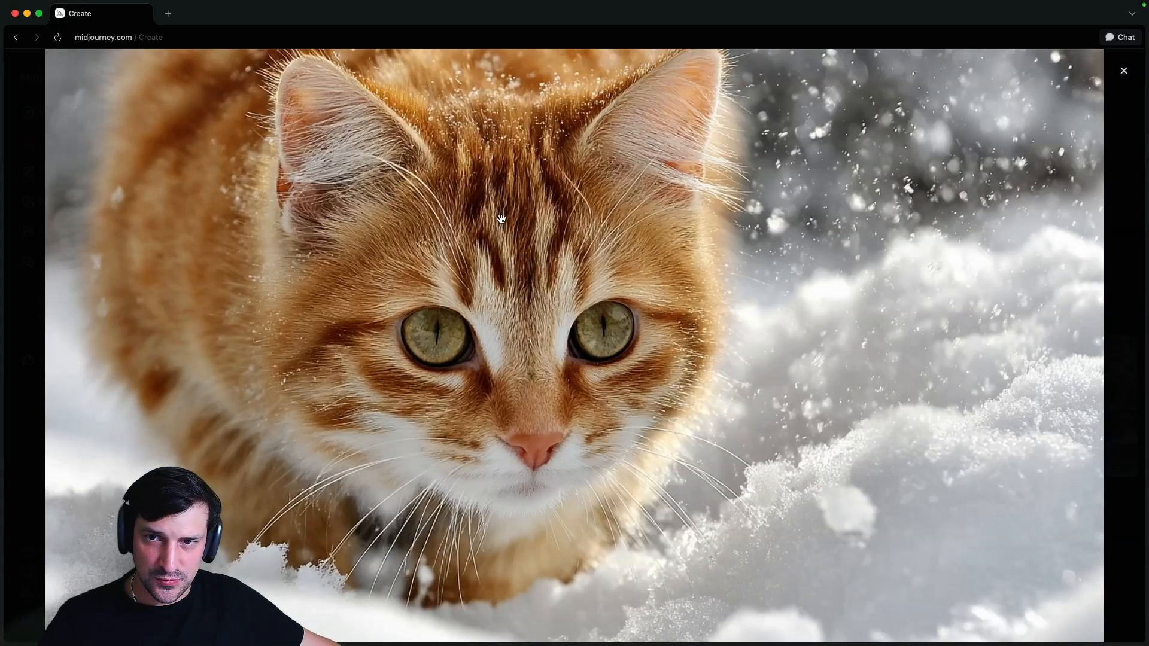
click(675, 297)
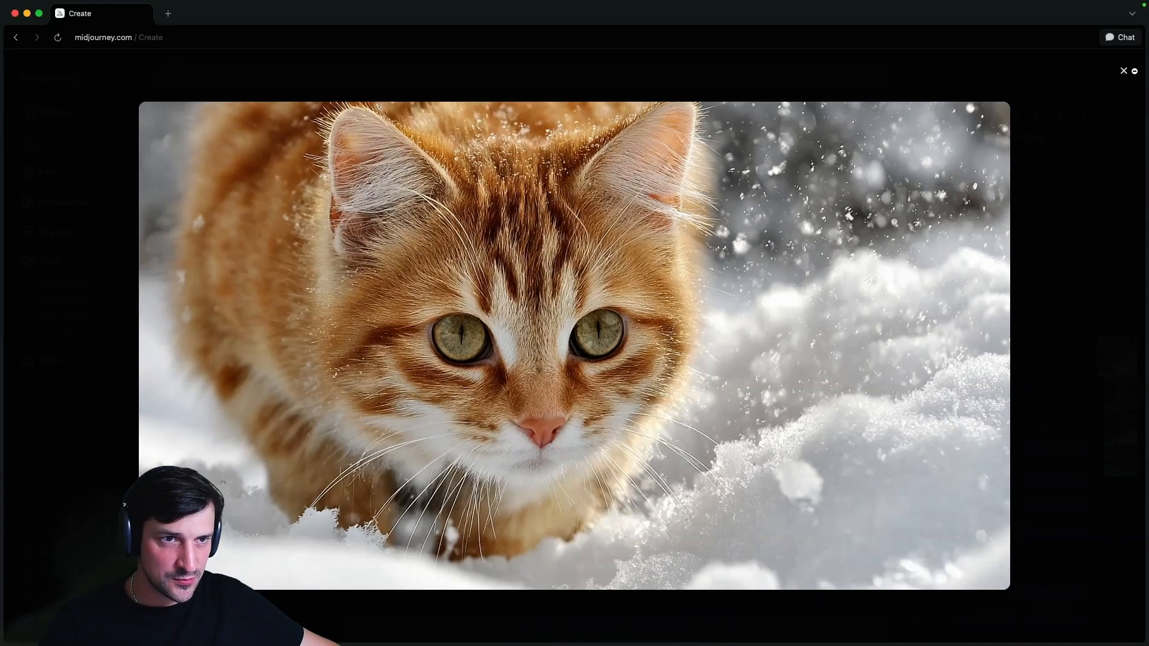
click(1131, 70)
Animate the first cat image automatically with High Motion and return to the Create page to follow the video generation
scroll(1043, 411, down, 2)
scroll(961, 390, up, 2)
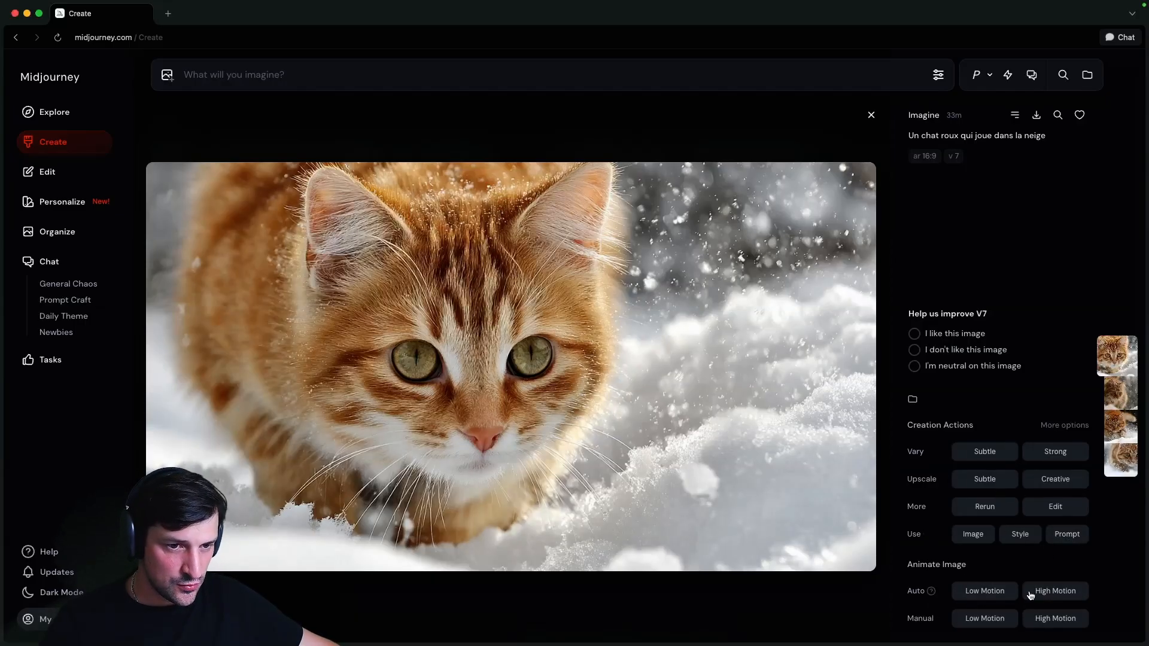
mouse_move(942, 618)
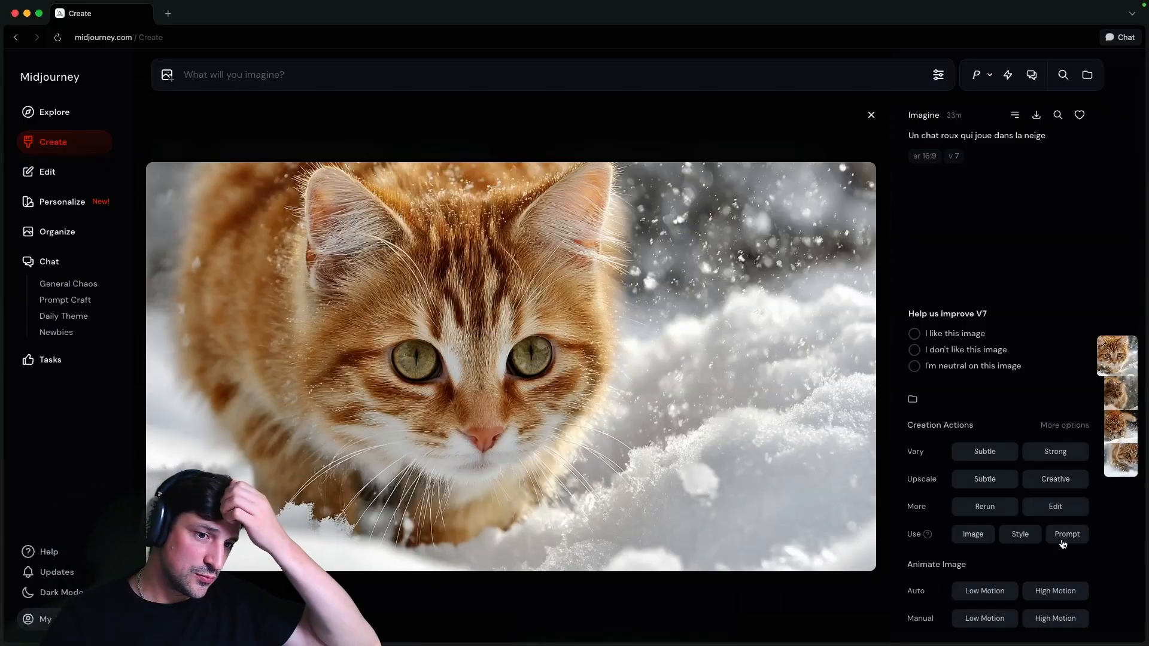
click(1058, 590)
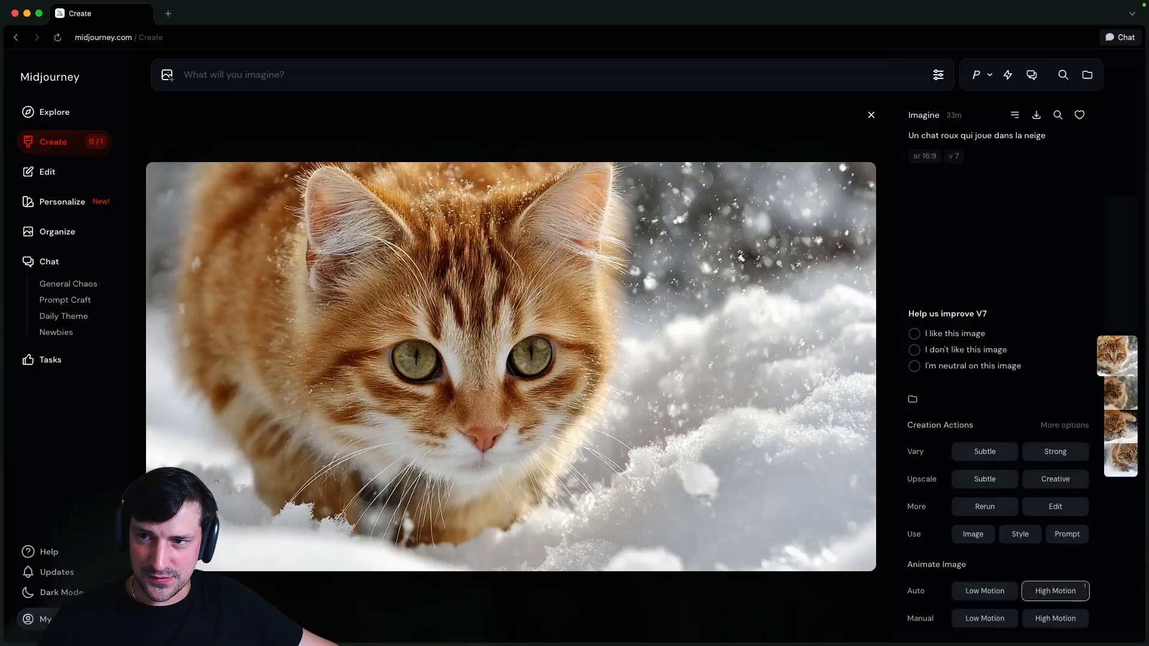
click(72, 620)
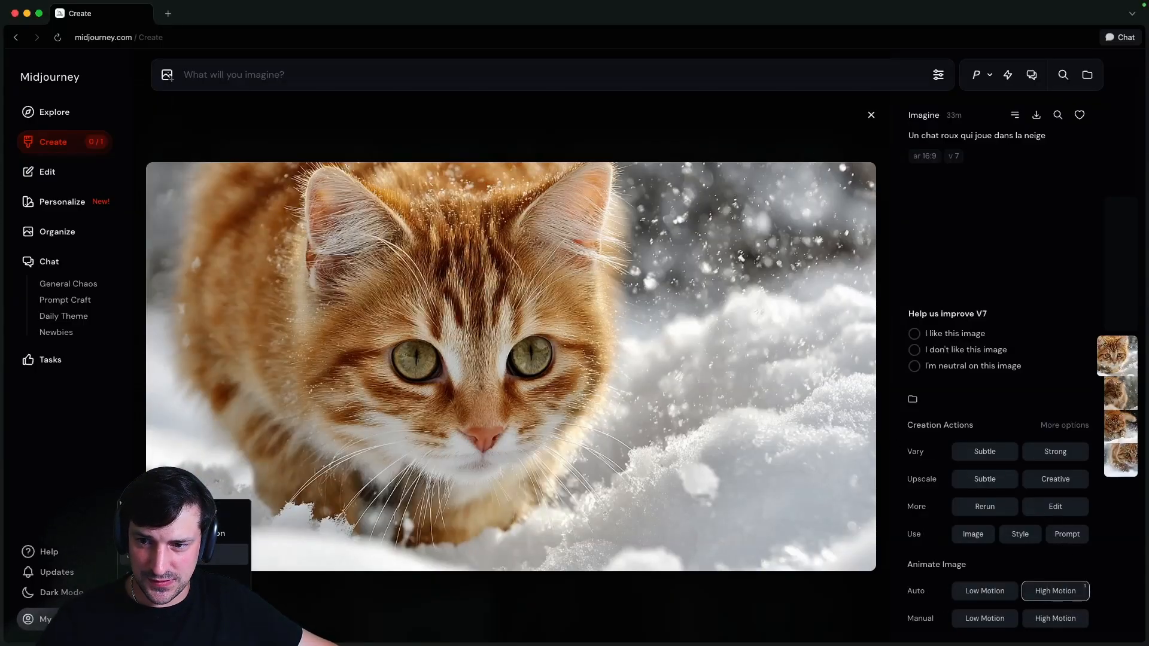
click(57, 150)
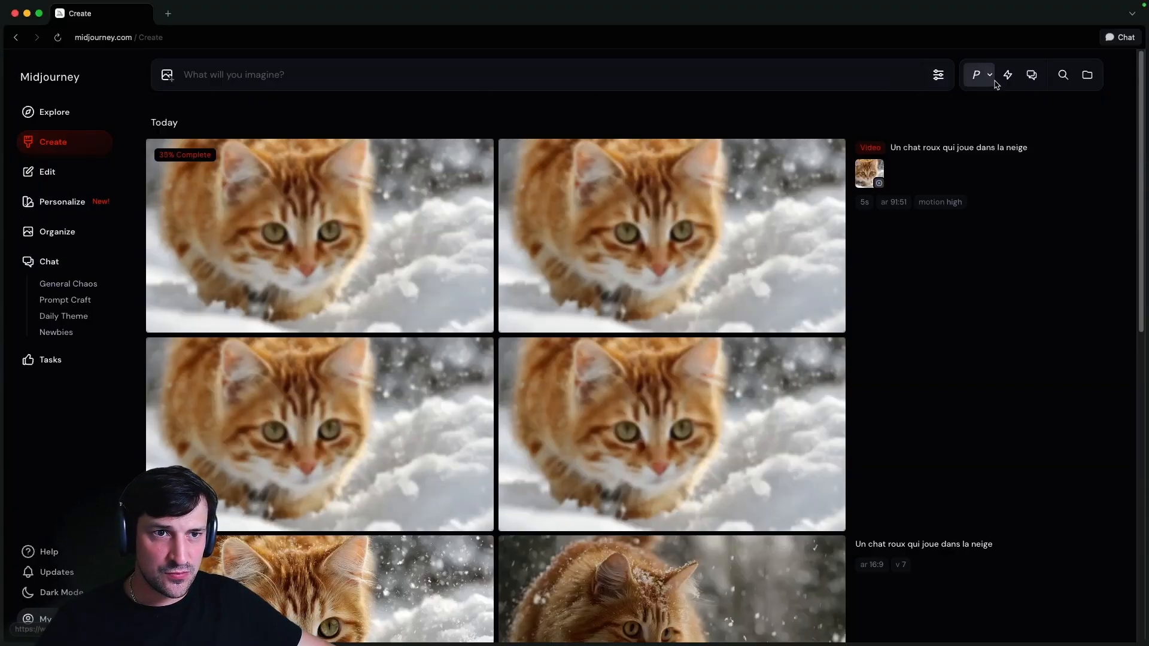
Open the subscription management page and check the plan's price, billing period and remaining Fast hours
click(37, 619)
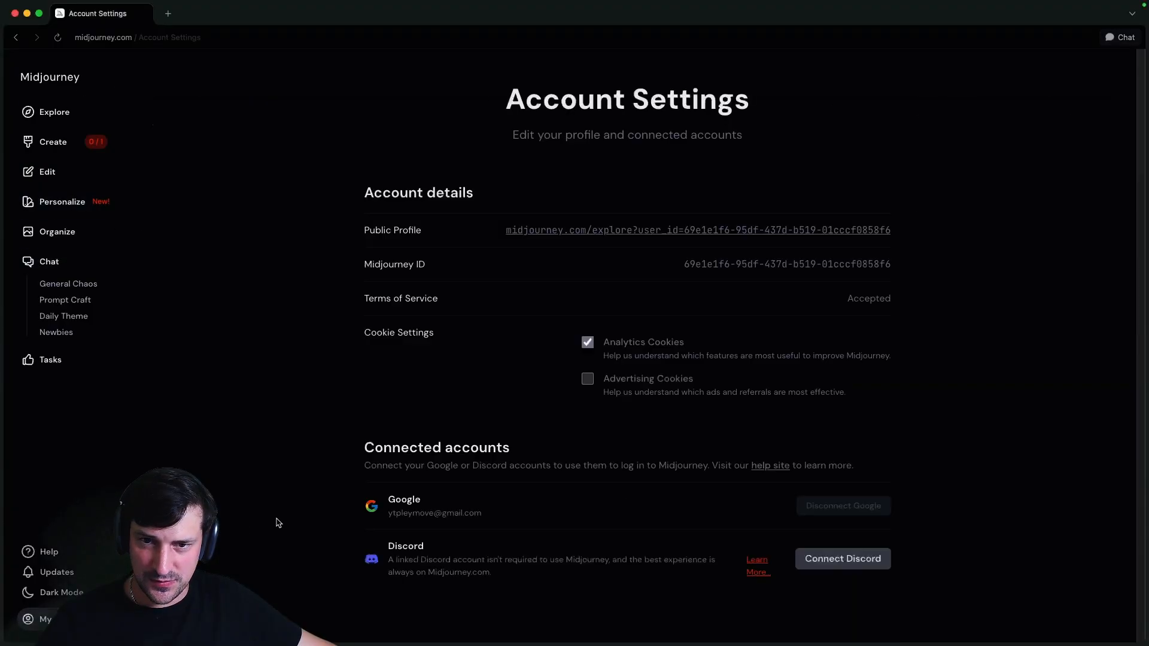
click(40, 619)
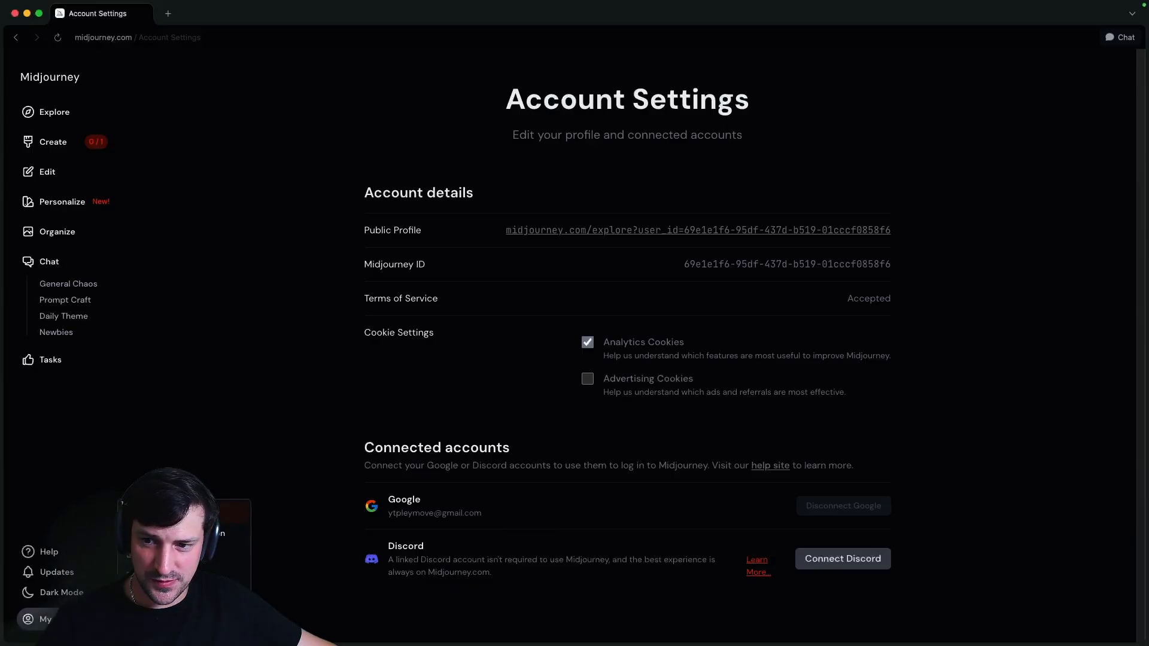
click(132, 578)
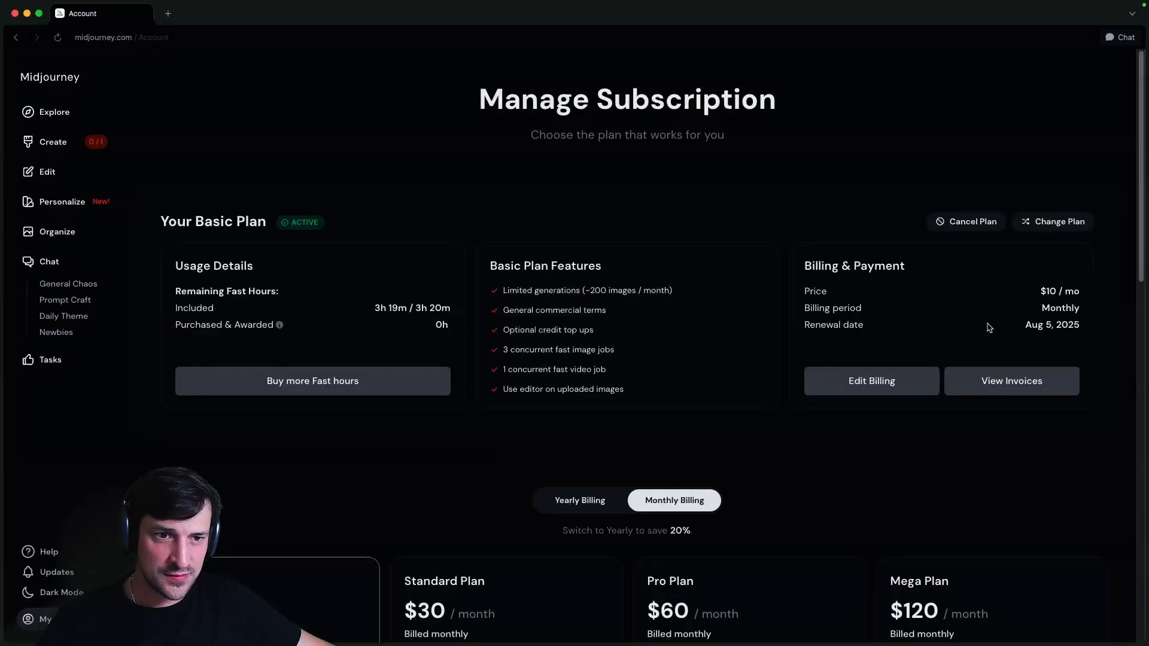
drag(1041, 292, 1079, 292)
click(1019, 309)
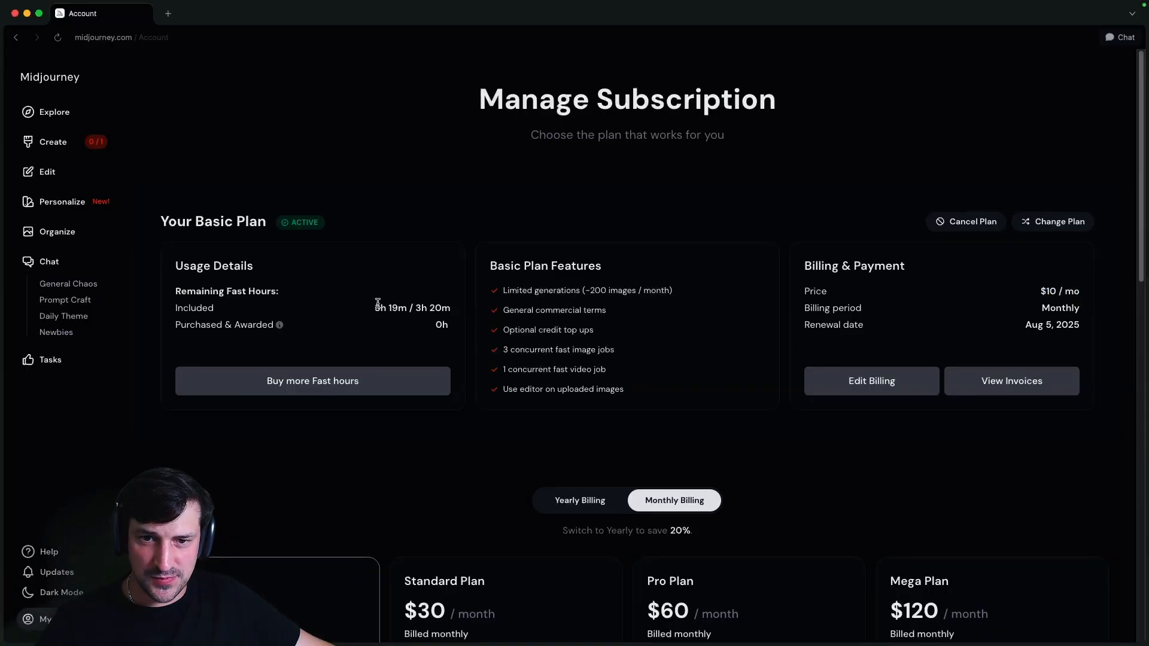
Return to the Create page and look over the cat videos in progress
click(55, 113)
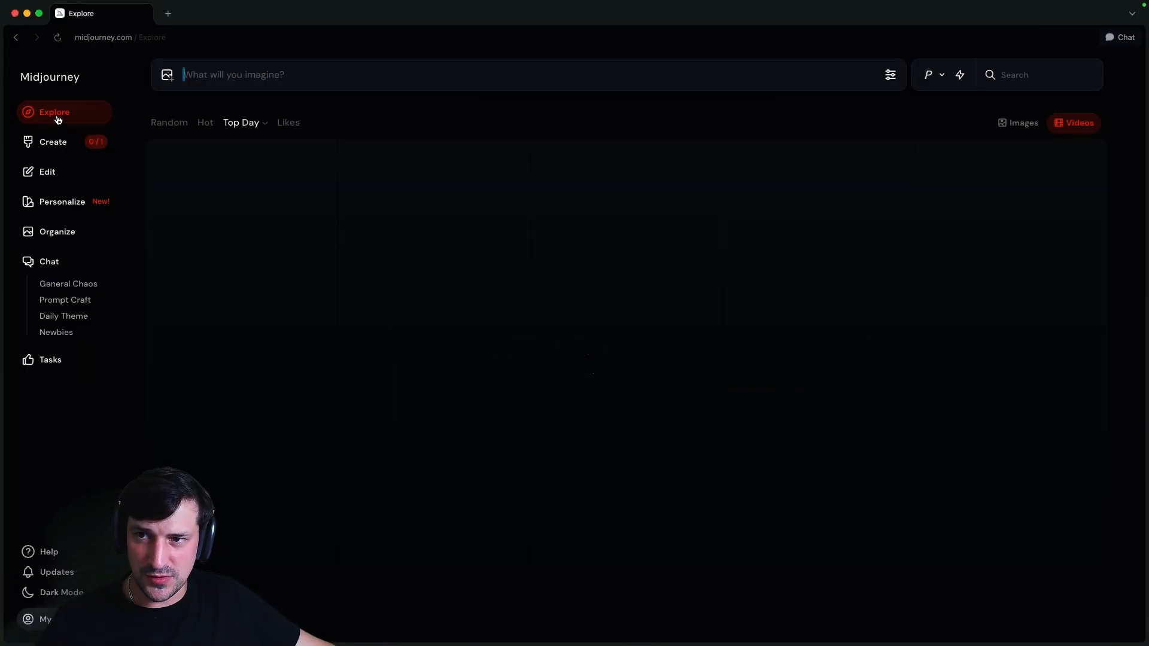
click(69, 142)
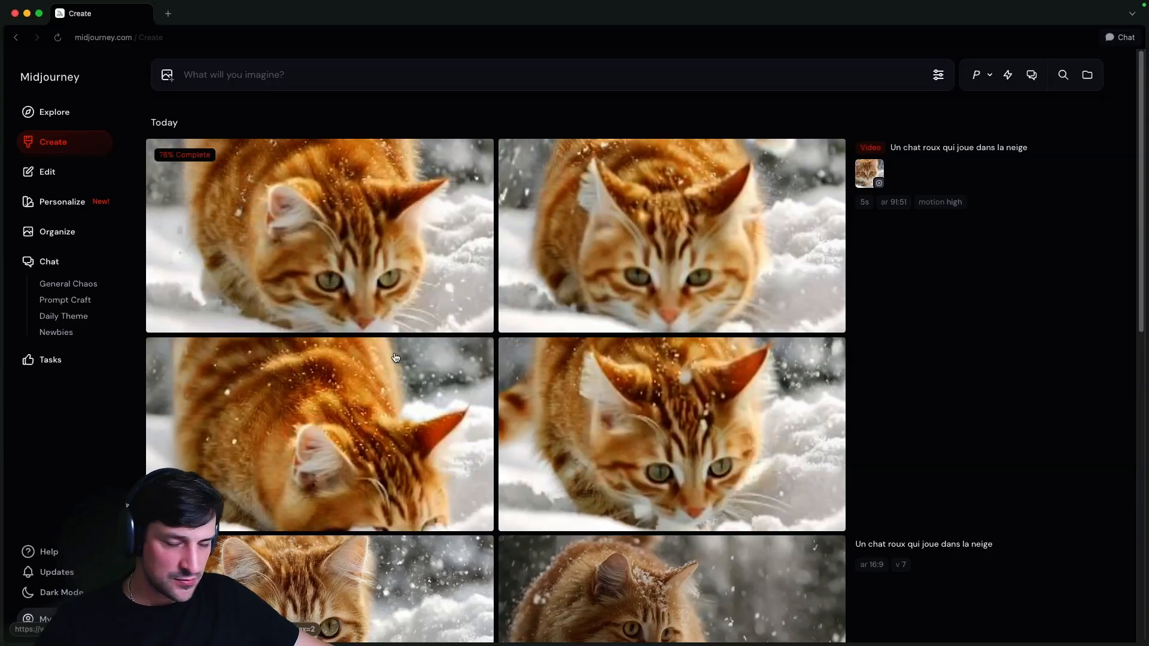
scroll(395, 358, down, 2)
scroll(300, 269, up, 2)
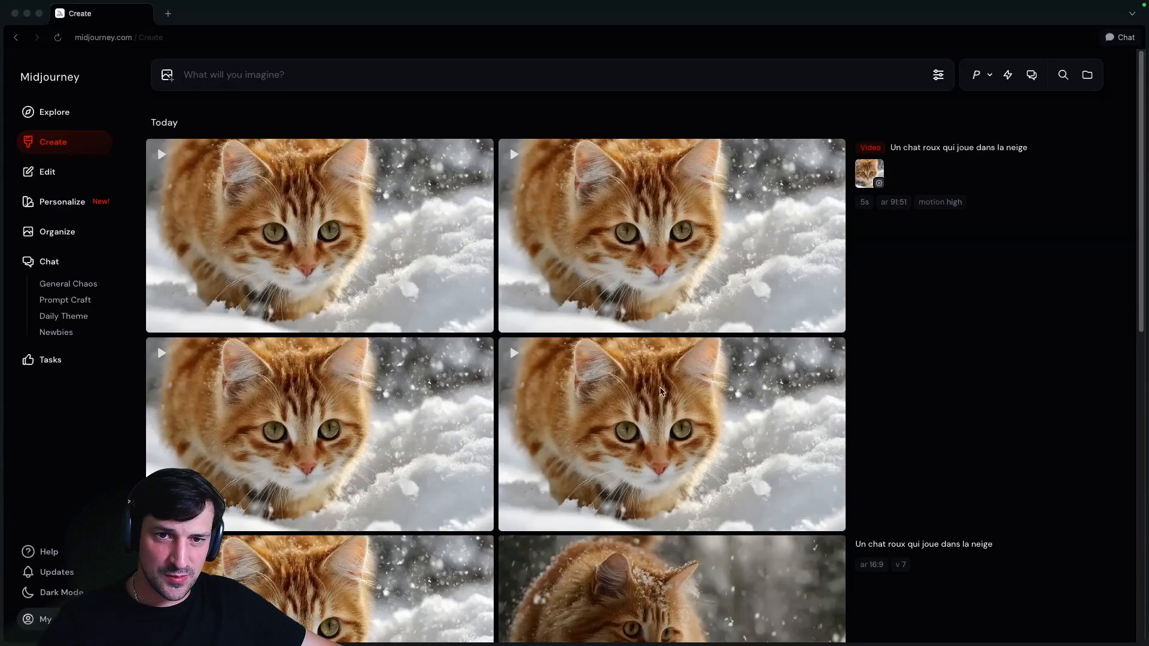
Play two of the generated cat videos, look through the additional creation actions, and return to the gallery
click(423, 375)
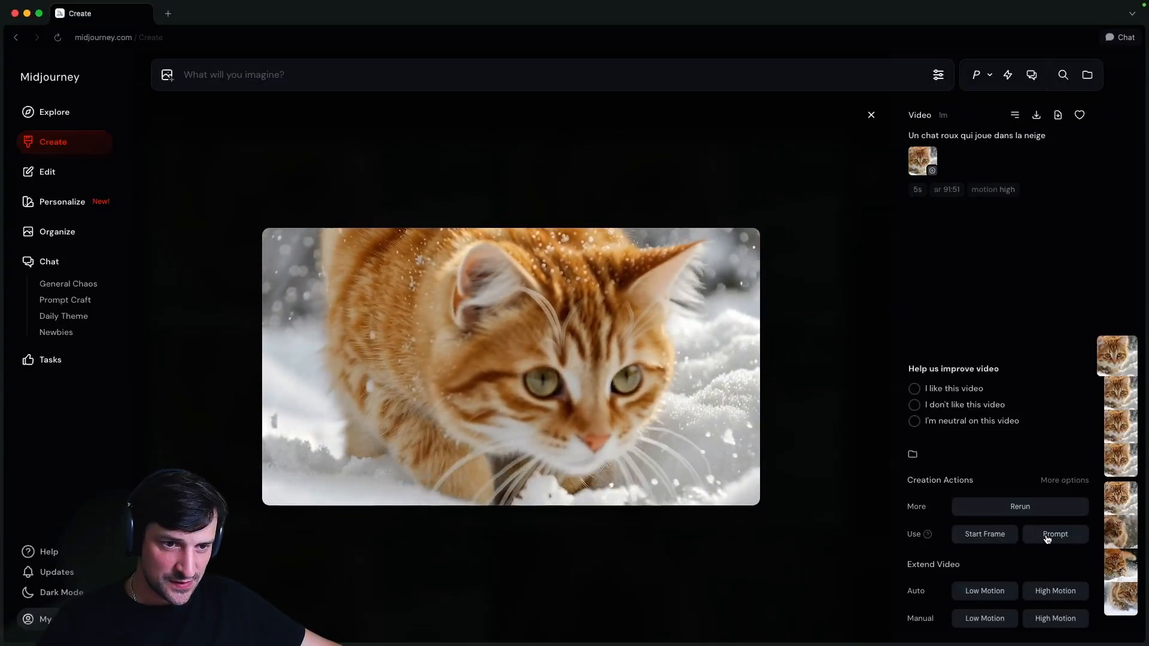
click(1056, 480)
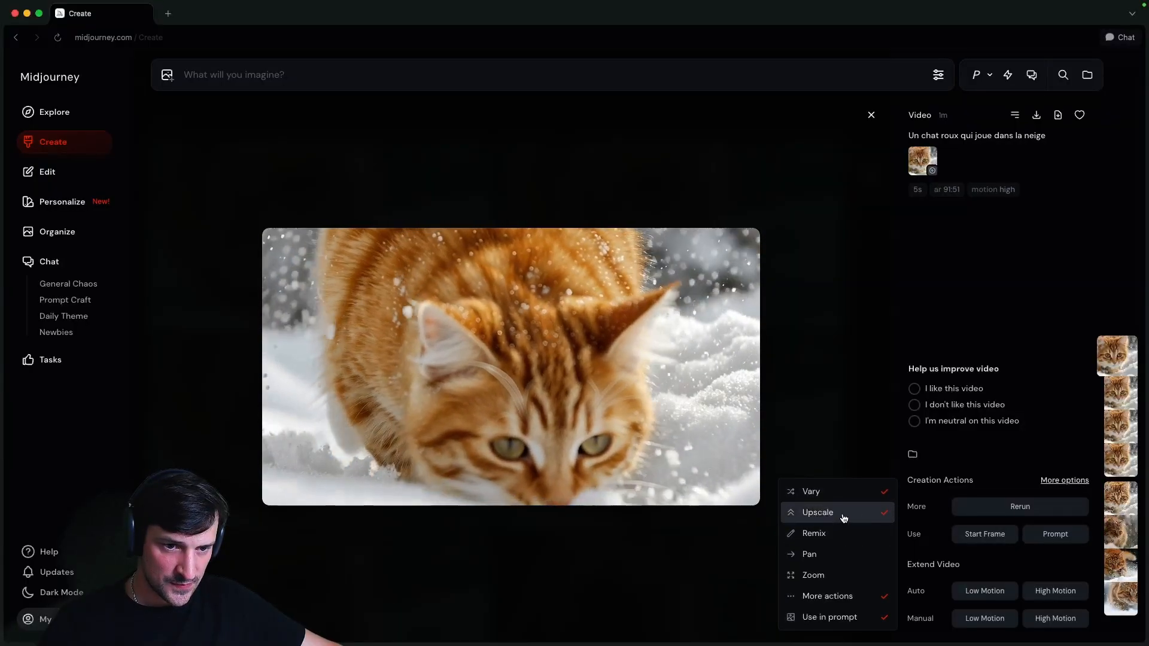
click(1016, 559)
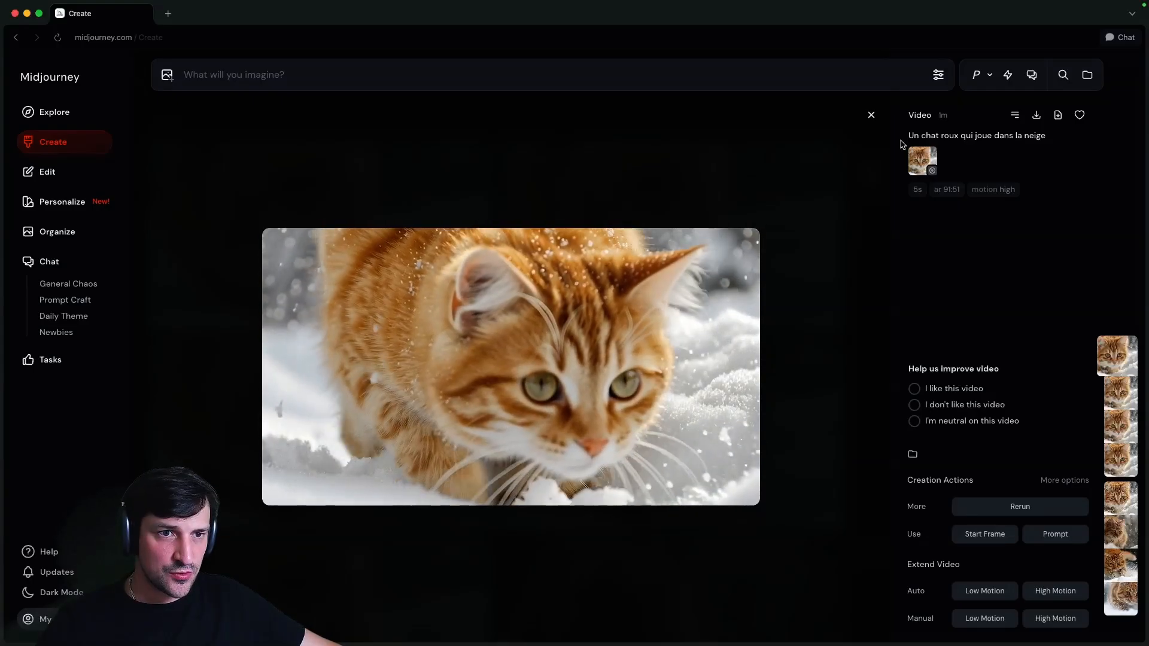
key(Escape)
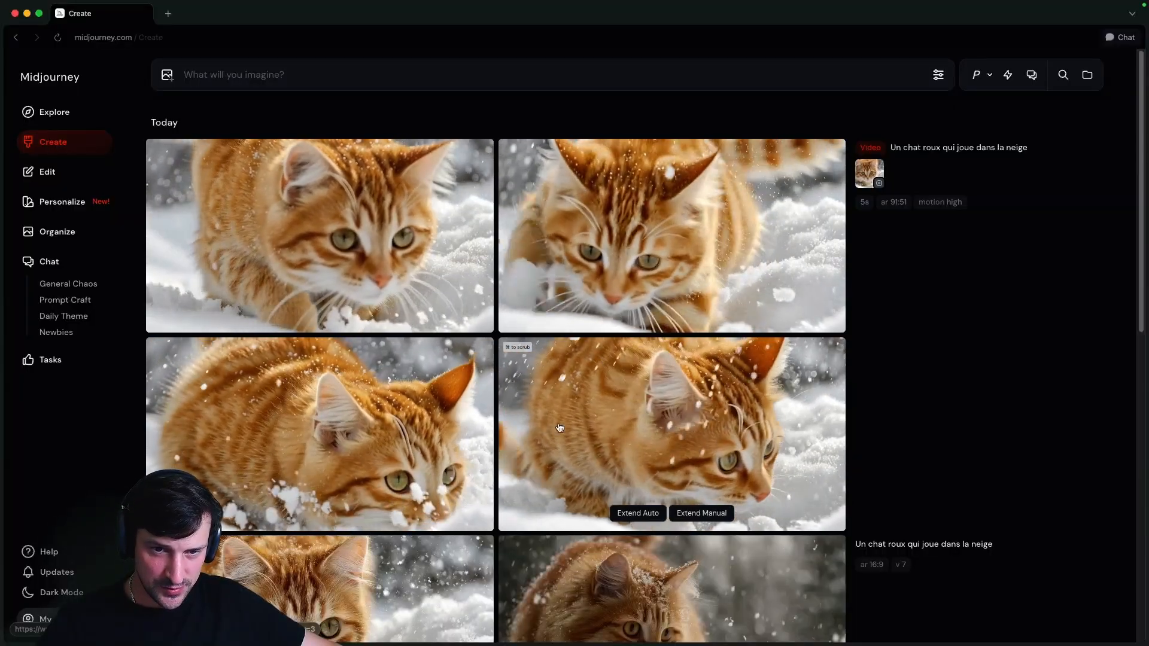
click(547, 425)
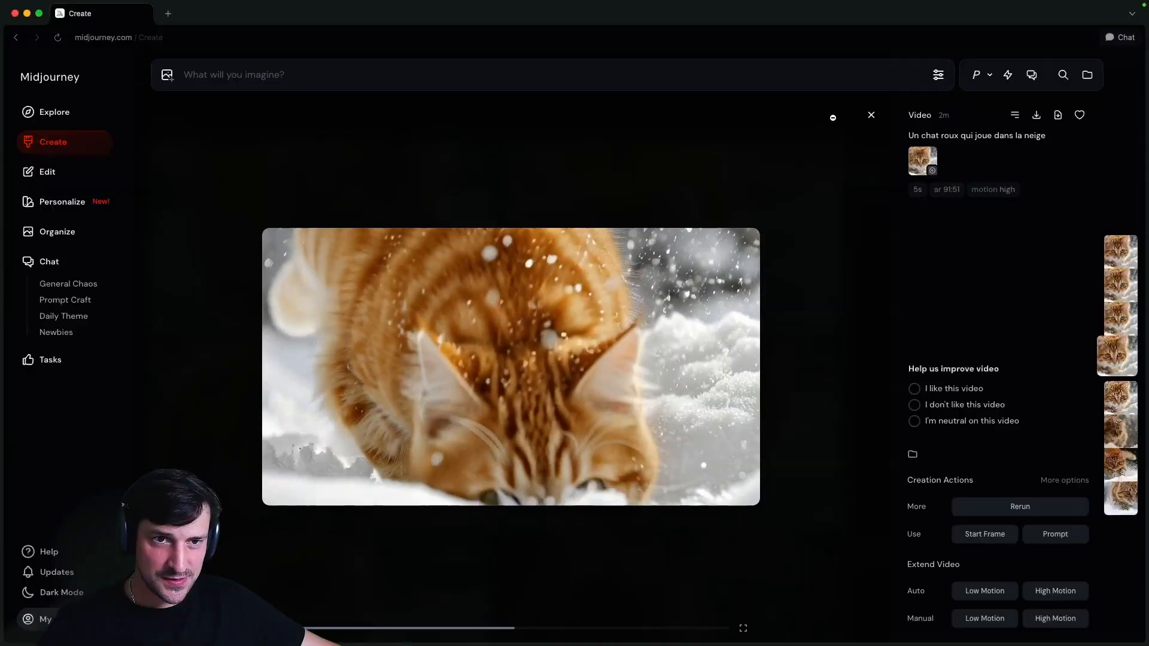
click(871, 115)
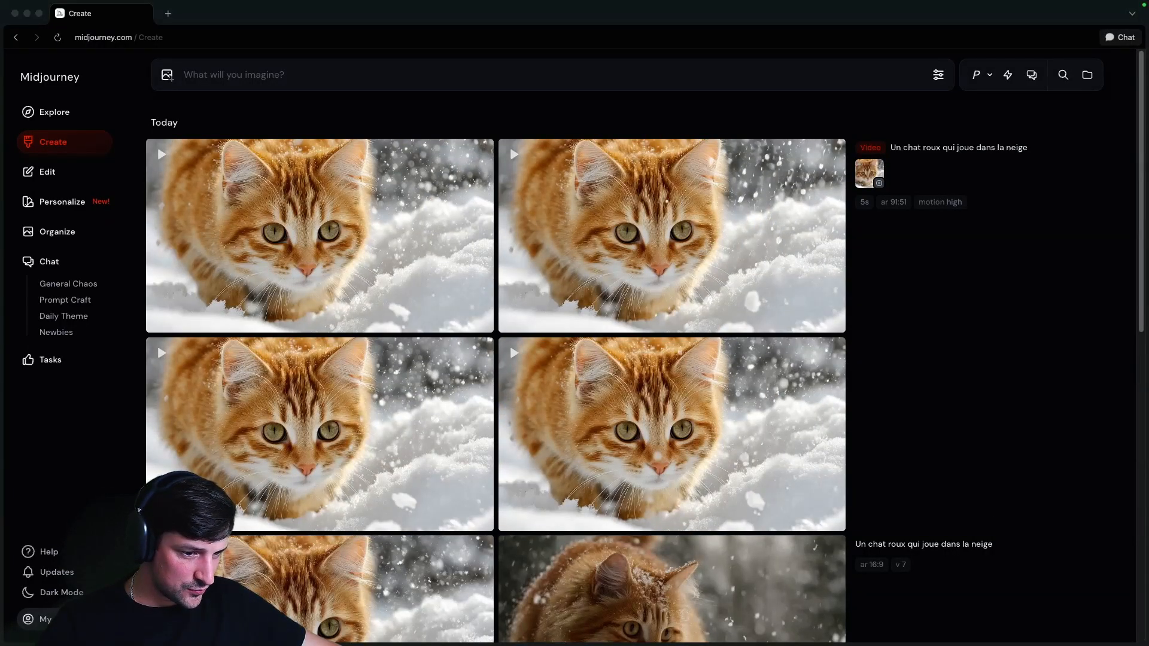
Enter the prompt "Crée une cité flottant au-dessus d'un océan de nuages, architecture steampunk, éclairage doré de coucher de soleil, vue en plongée." and select Draft version
click(284, 77)
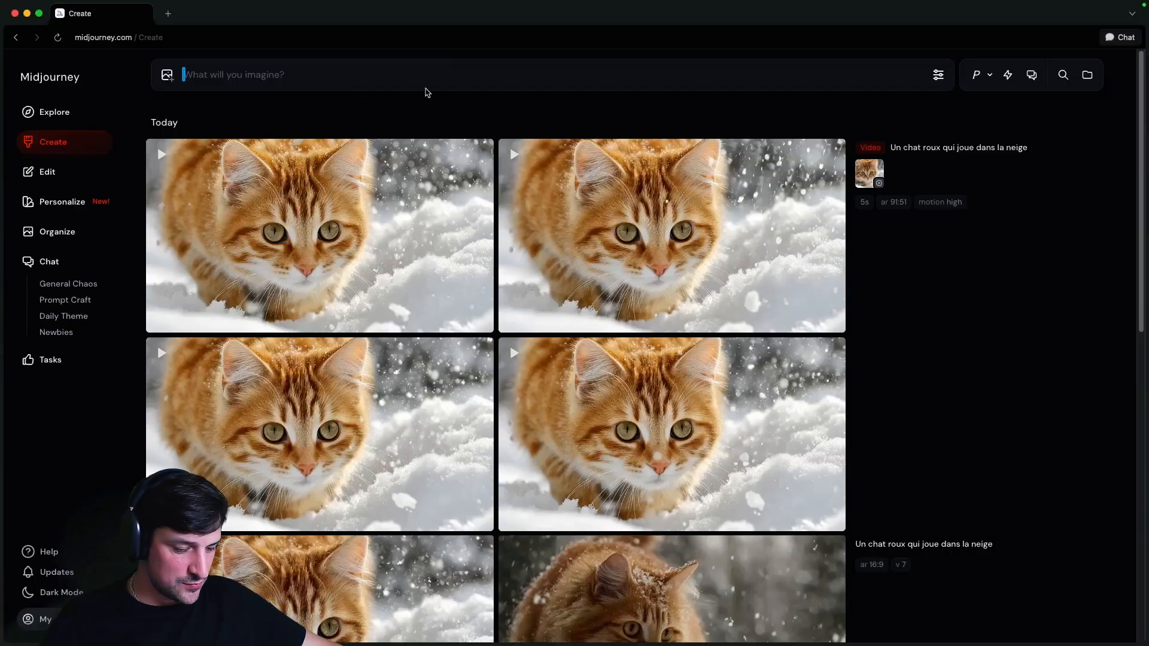
text(Crée une cité flottant au-dessus d’un océan de nuages, architecture steampunk, éclairage doré de coucher de soleil, vue en plongée)
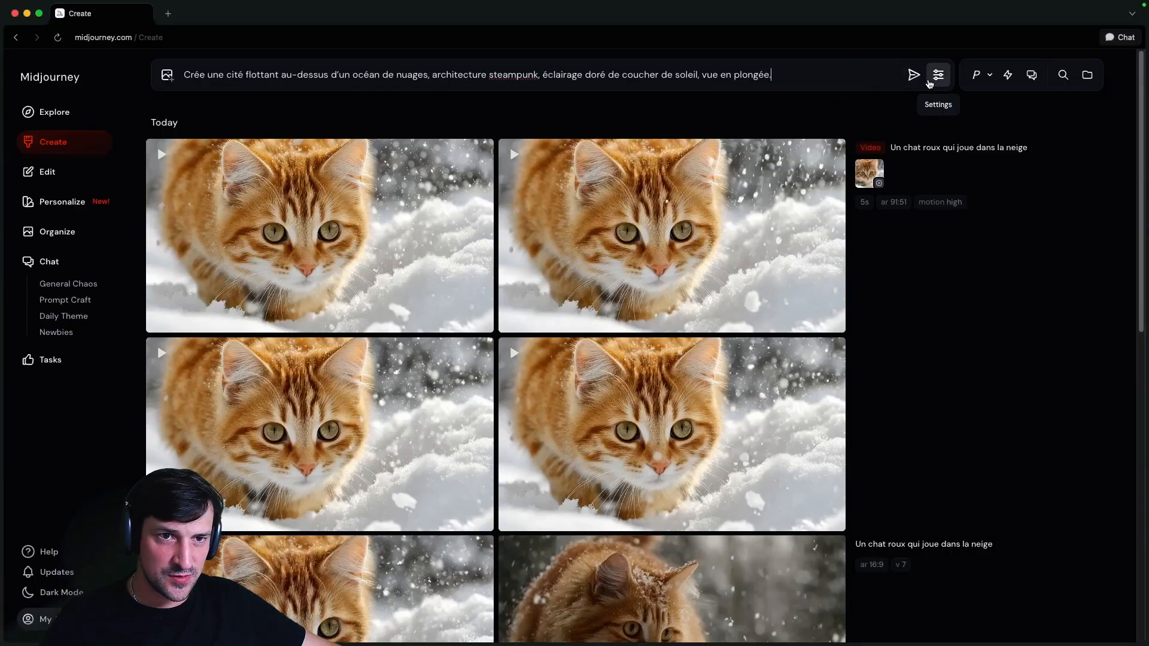
click(939, 75)
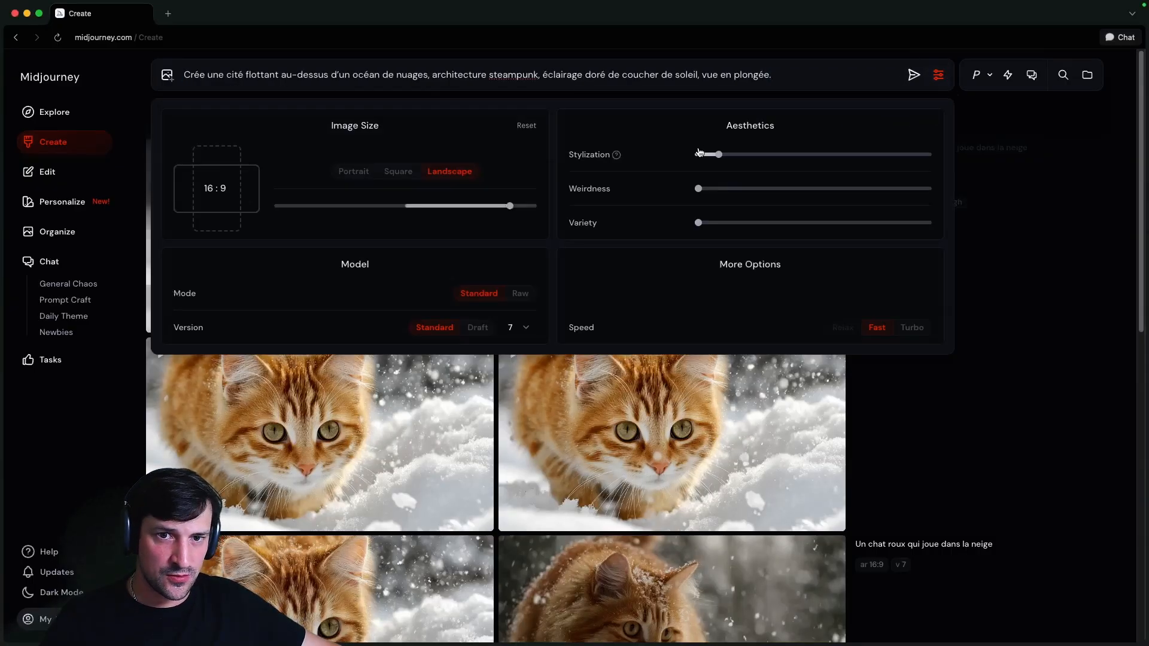
click(473, 328)
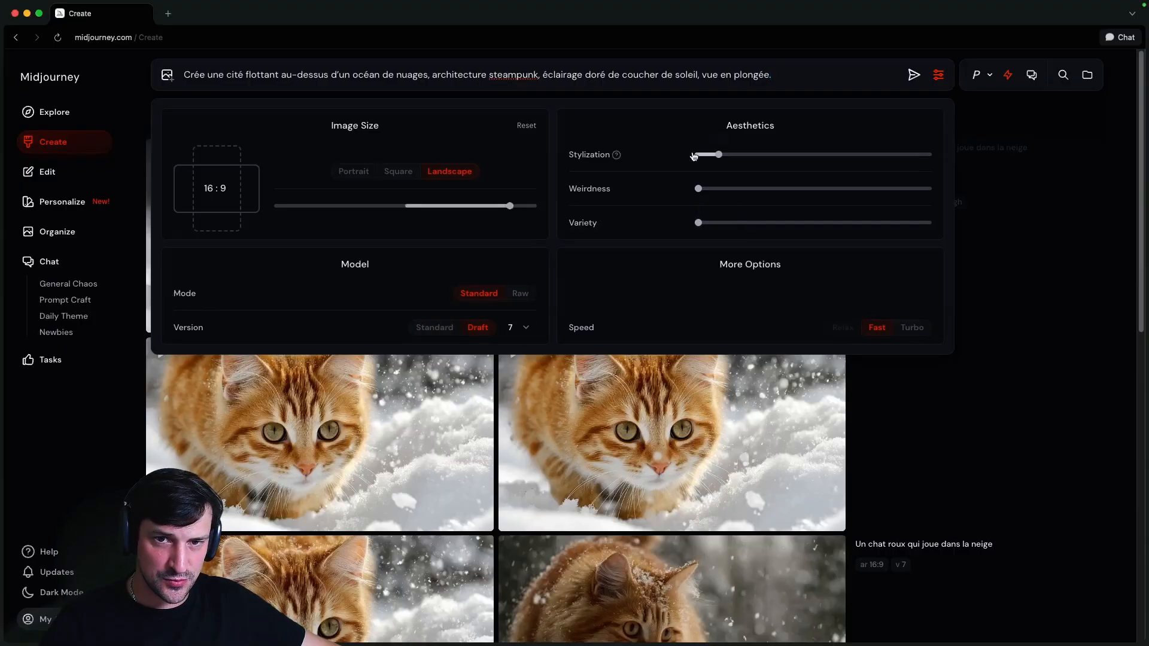
Generate the Draft images from the steampunk city prompt and look over the gallery
key(Return)
scroll(925, 408, down, 8)
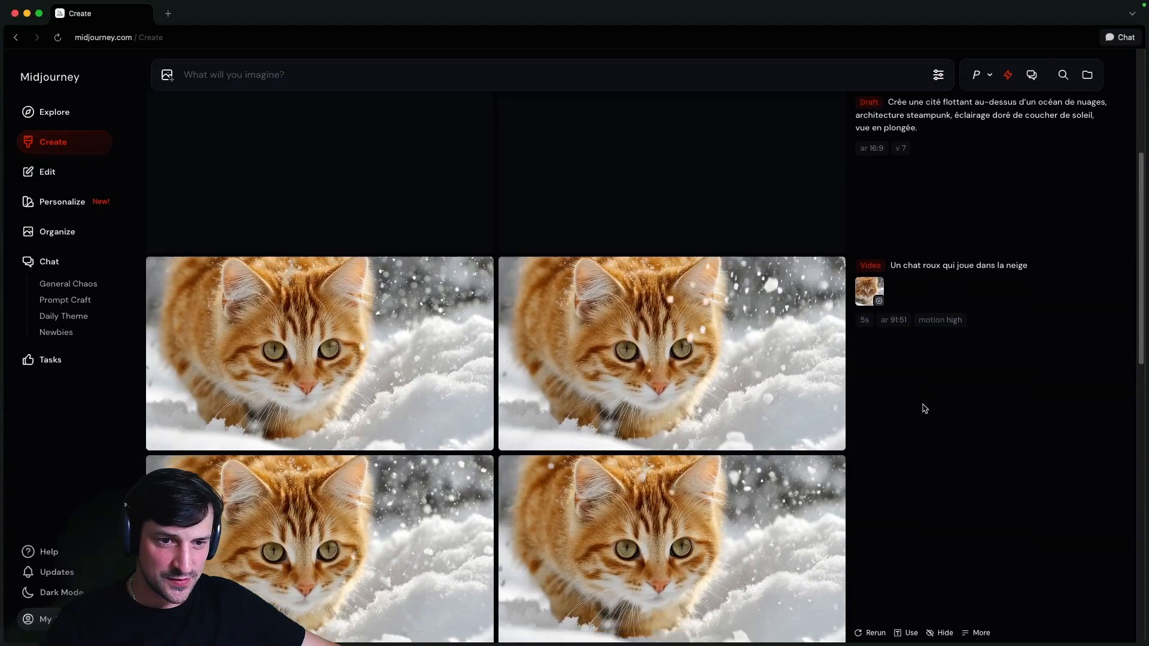
scroll(874, 364, up, 8)
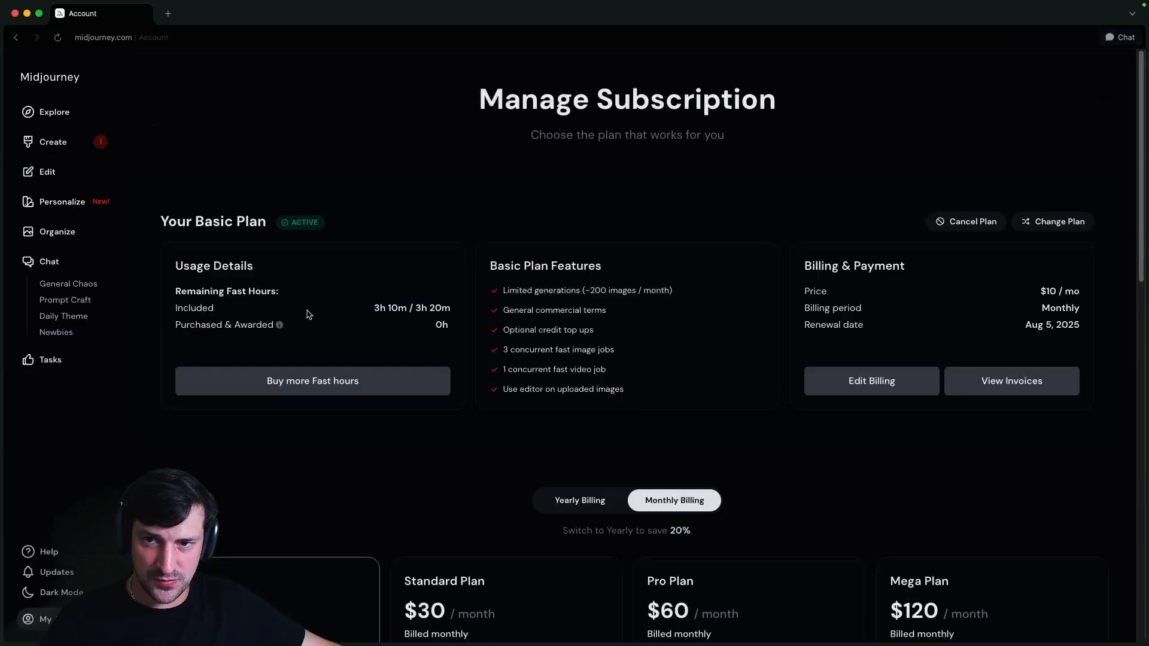
Return to the Create page, open the first Draft city image and reuse its prompt text
click(16, 37)
click(475, 287)
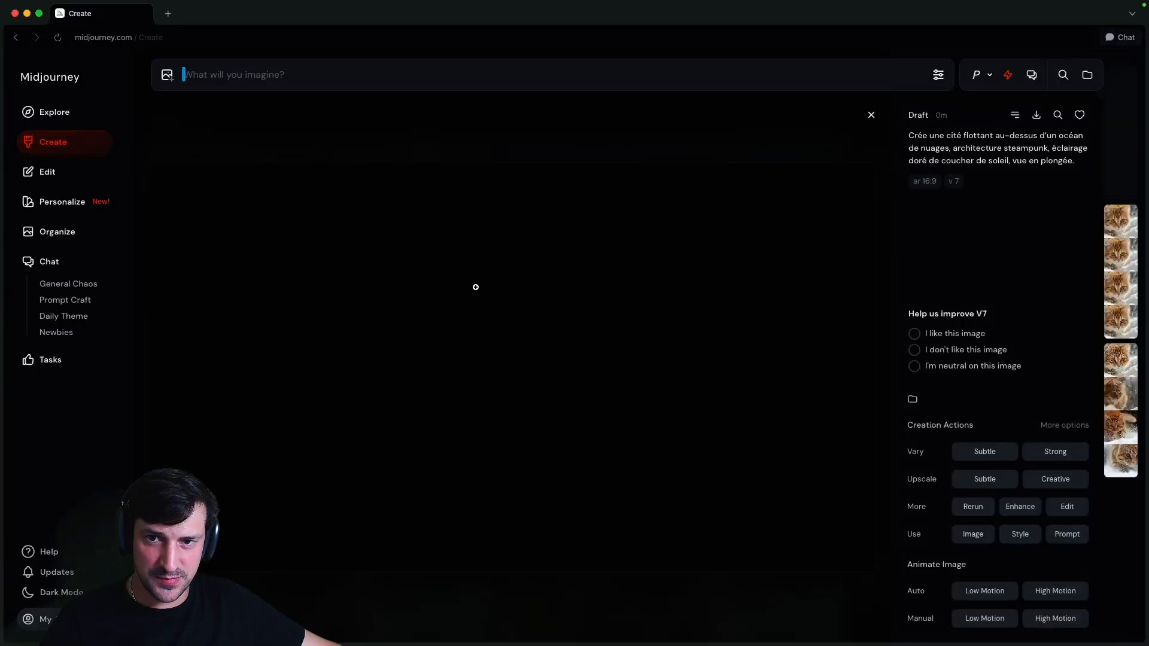
click(720, 351)
click(948, 215)
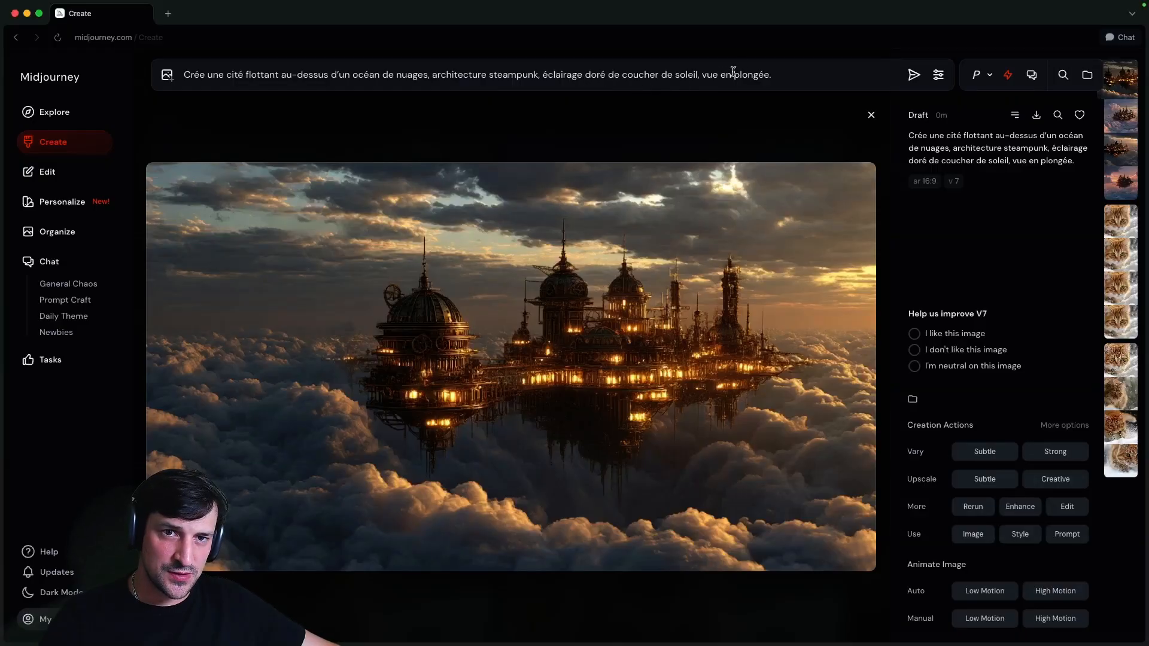
View the four Draft images of the floating steampunk city one after another to compare them
click(1120, 149)
click(1122, 194)
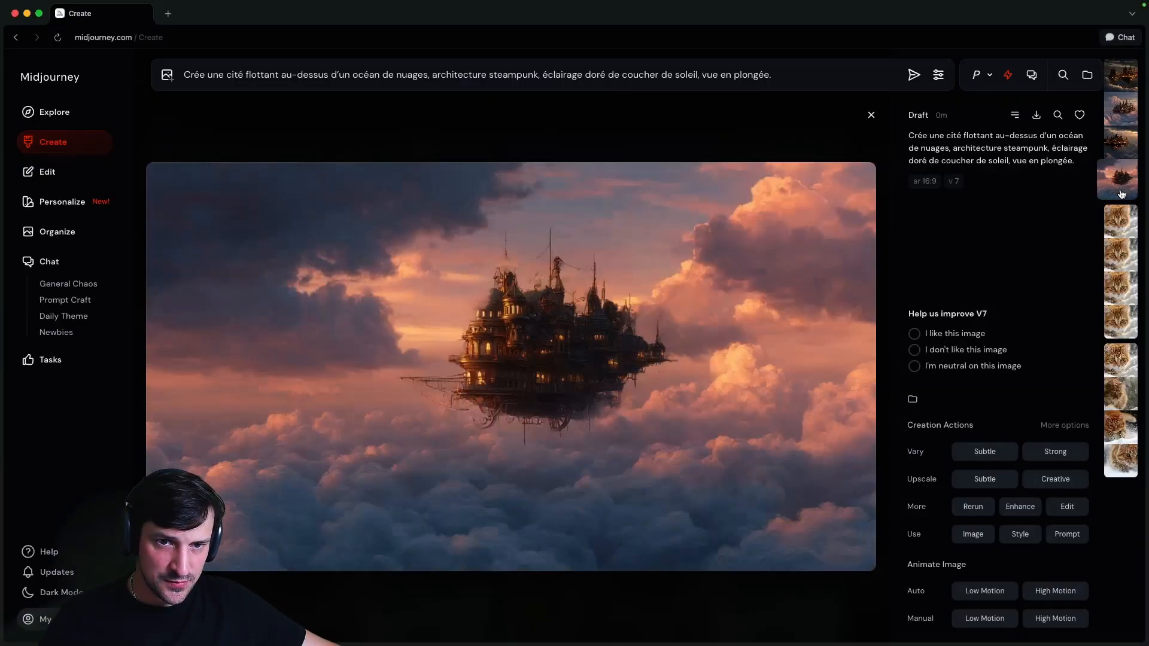
click(1127, 119)
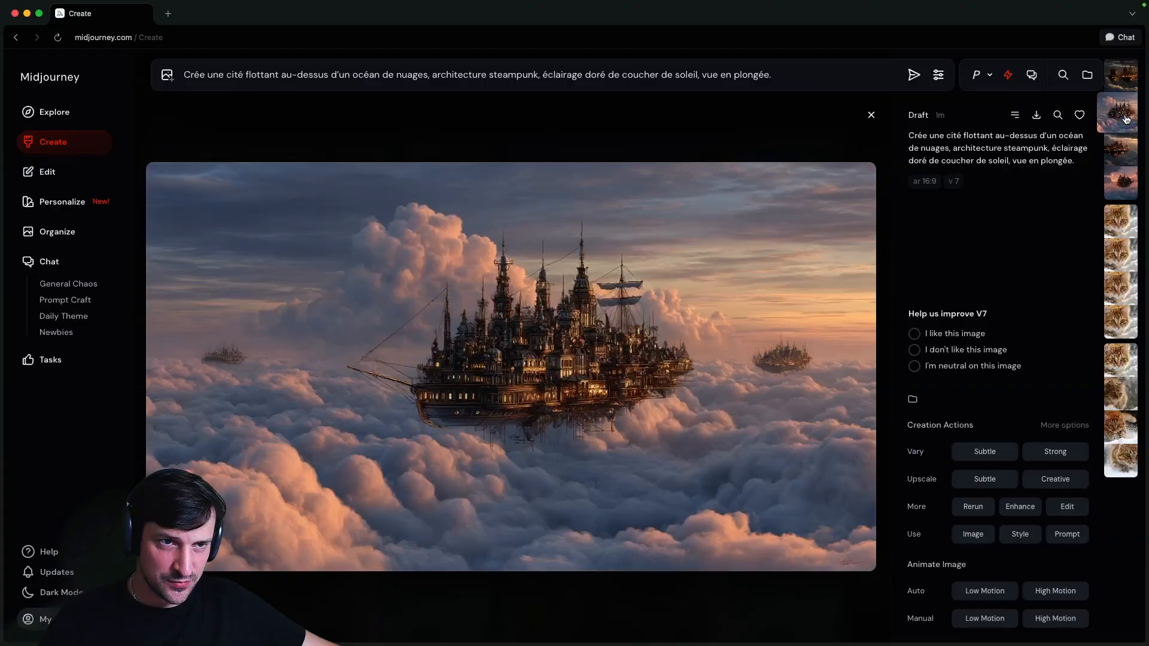
click(1120, 75)
click(1125, 117)
click(1123, 155)
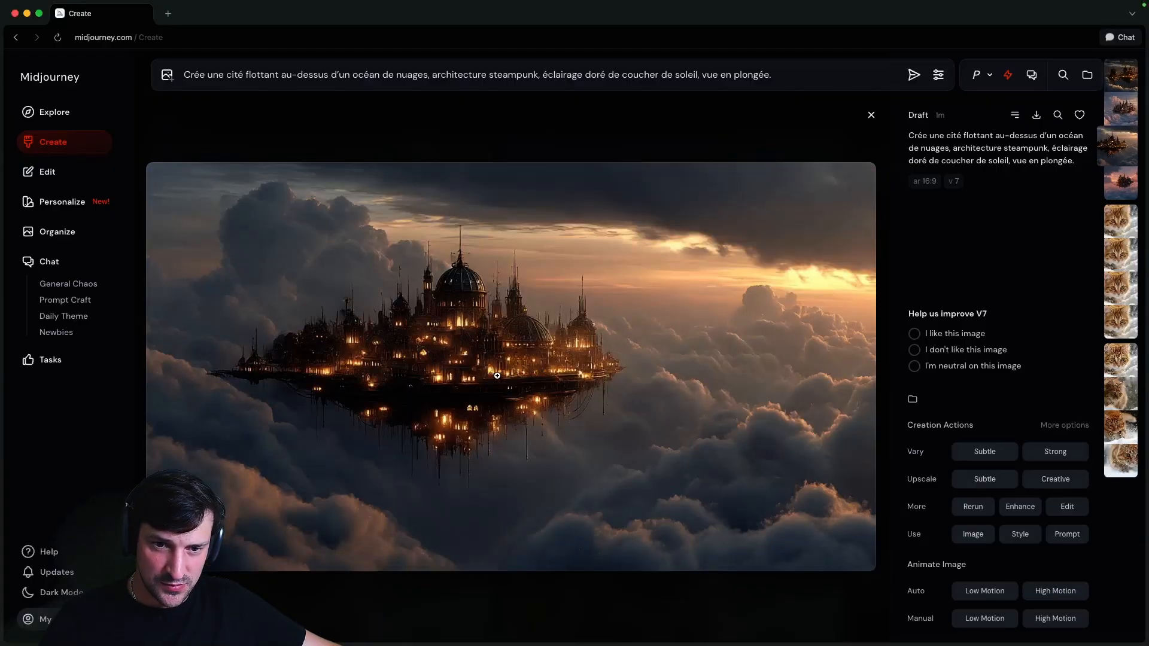
click(1112, 179)
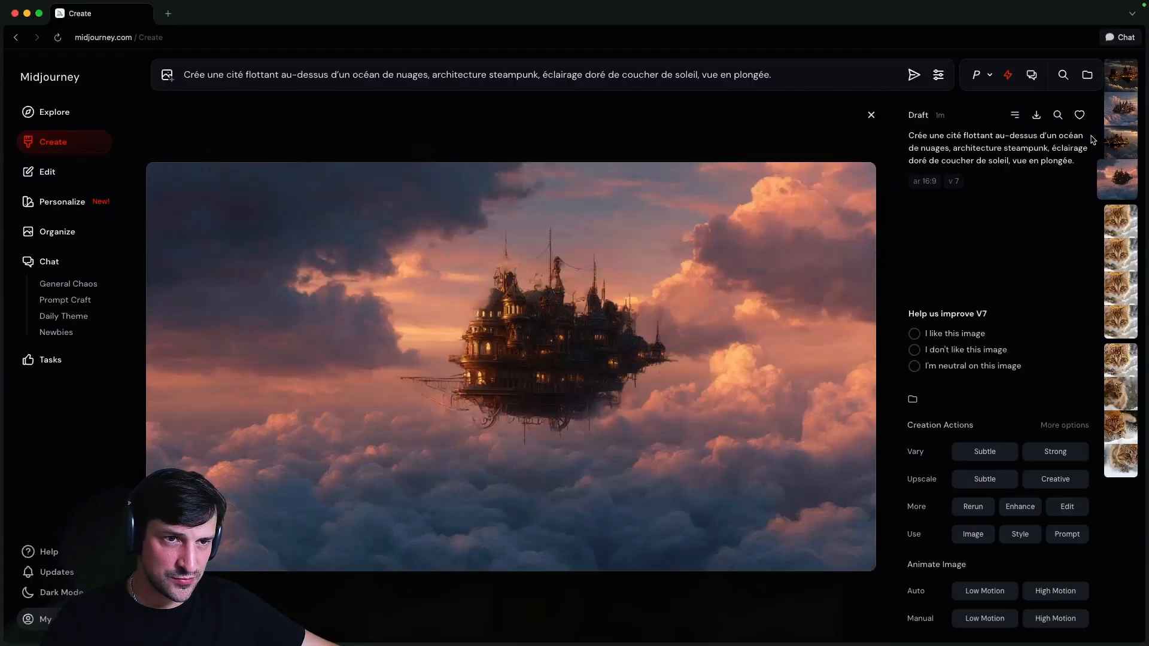
Set the model version to Standard 7 and generate the floating city again from the same prompt
click(939, 74)
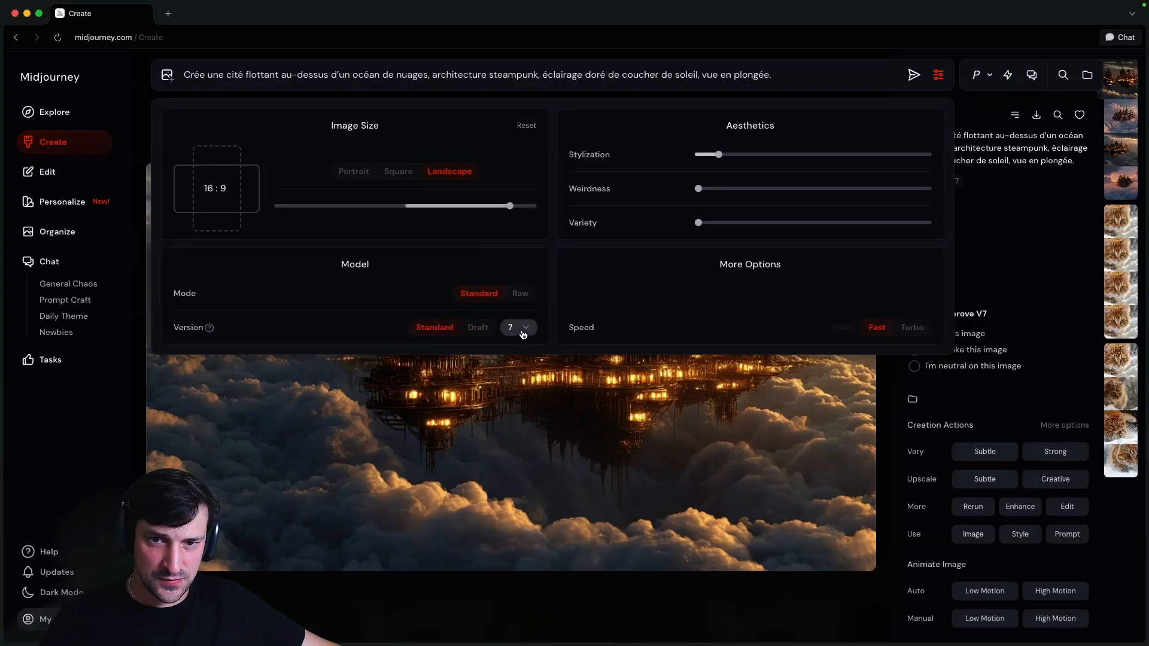
click(520, 332)
click(498, 356)
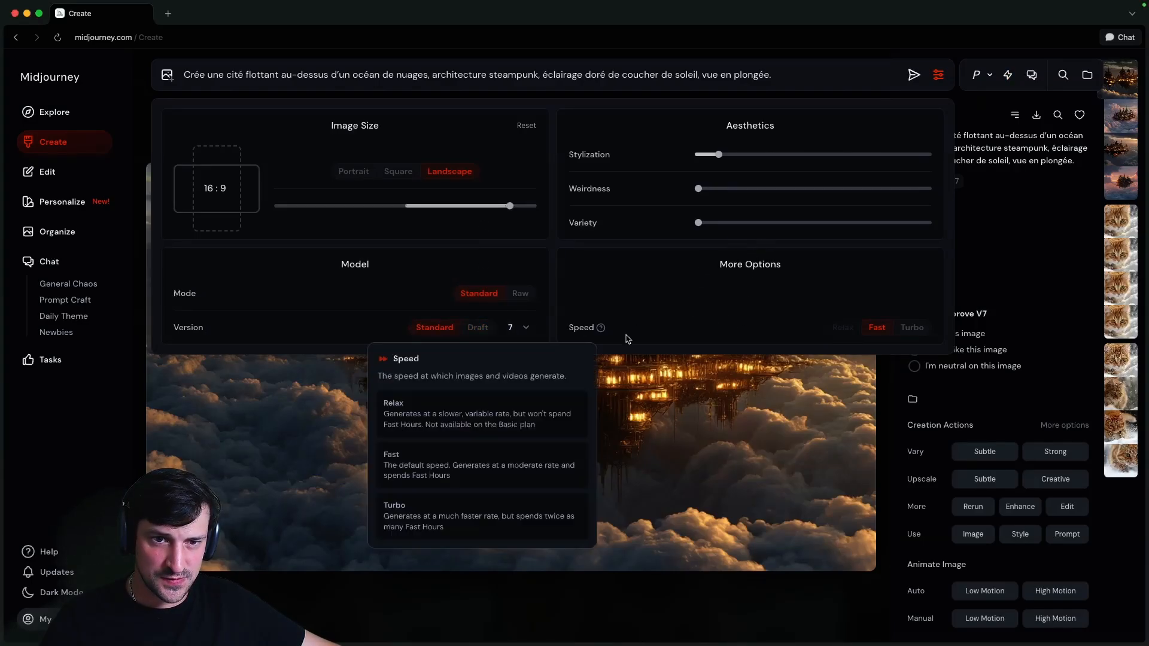
key(Return)
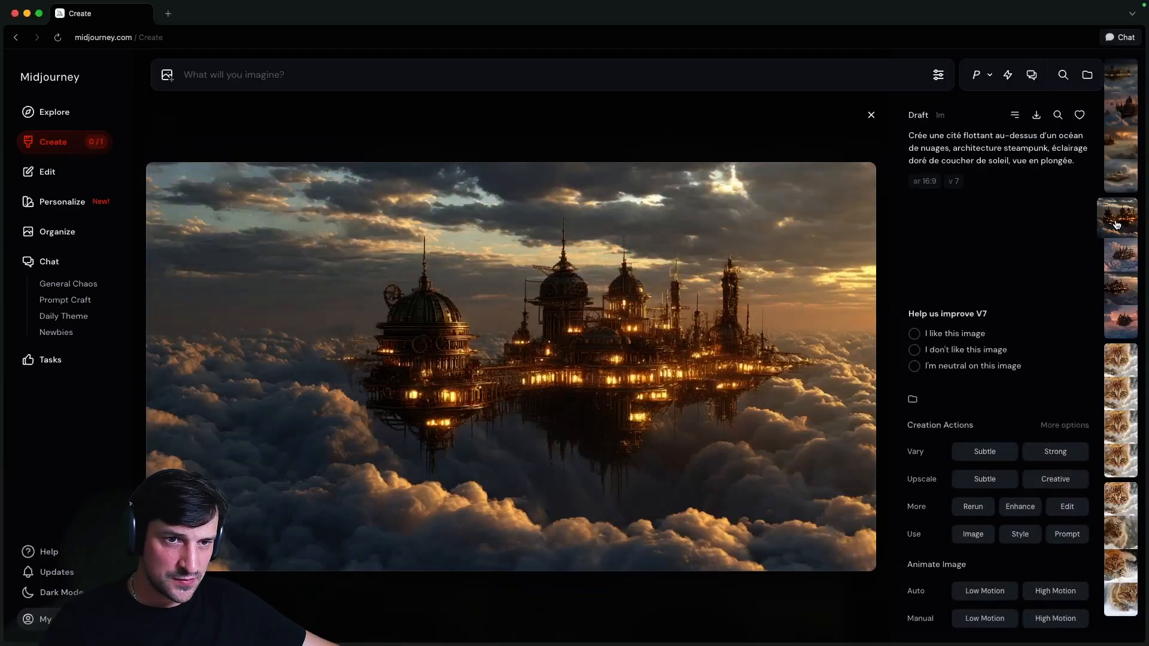
Compare the new Standard city images with the first Draft image and view the fourth Standard image enlarged
click(1120, 86)
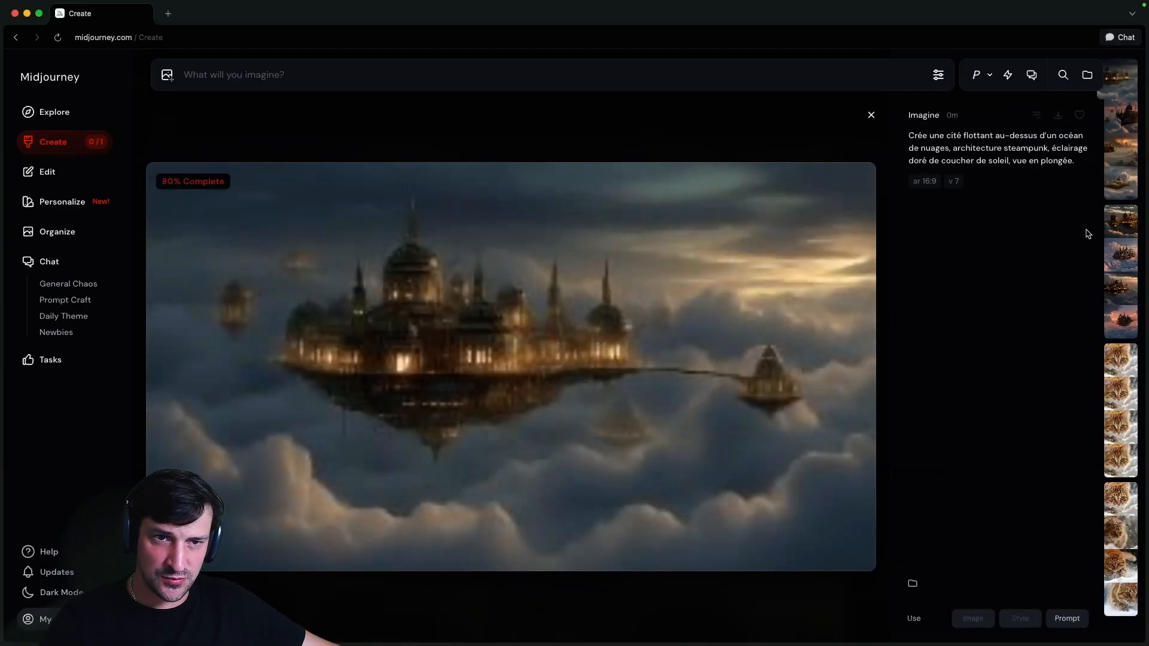
click(1120, 210)
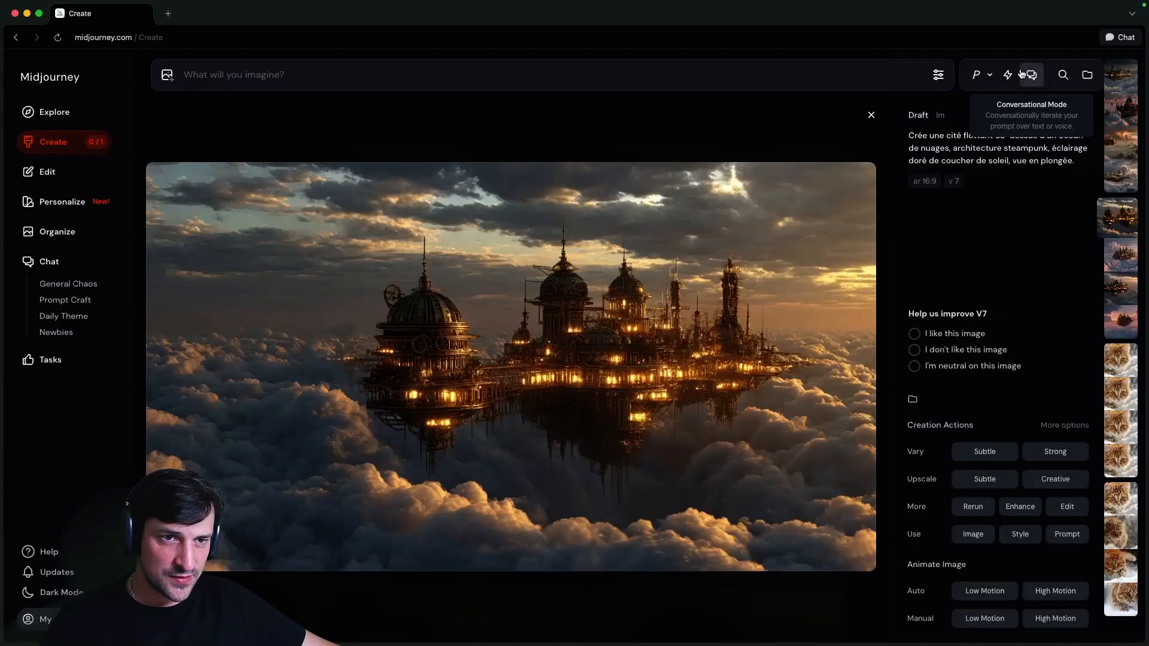
key(Up)
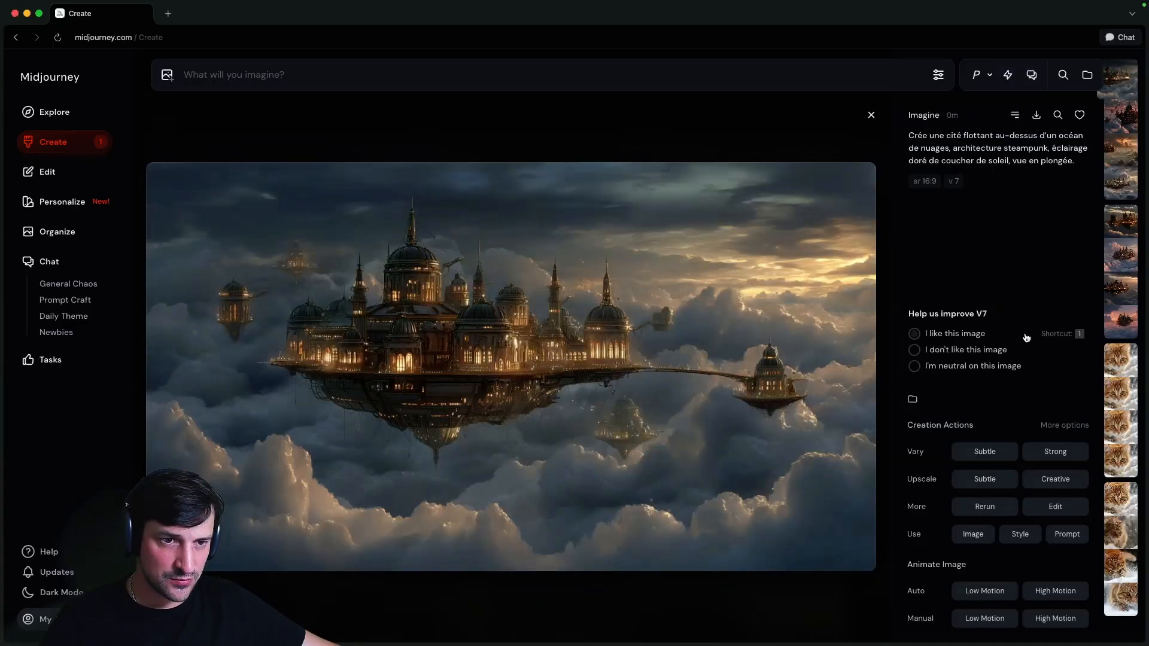
click(1118, 124)
click(1122, 157)
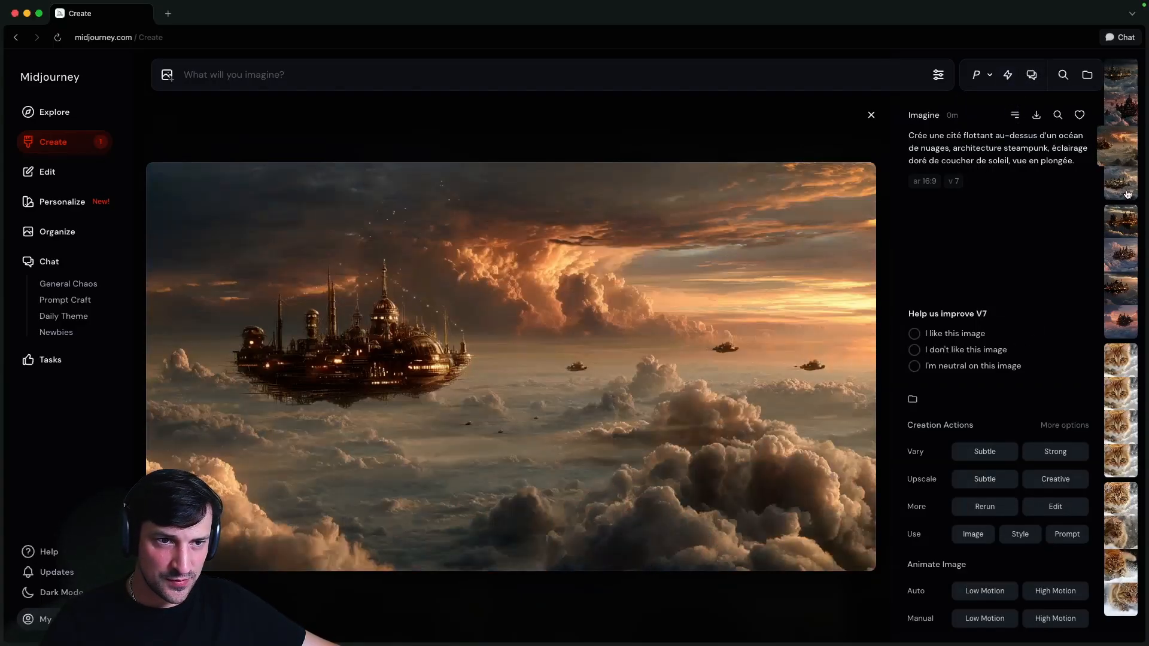
click(1128, 193)
click(538, 377)
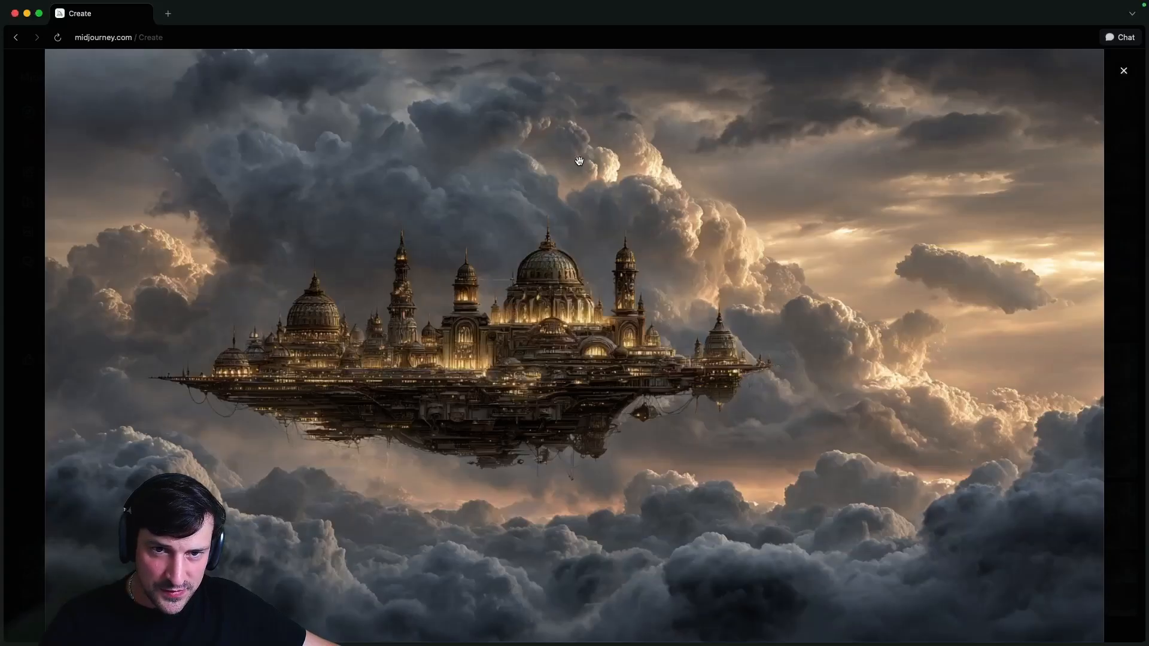
click(552, 398)
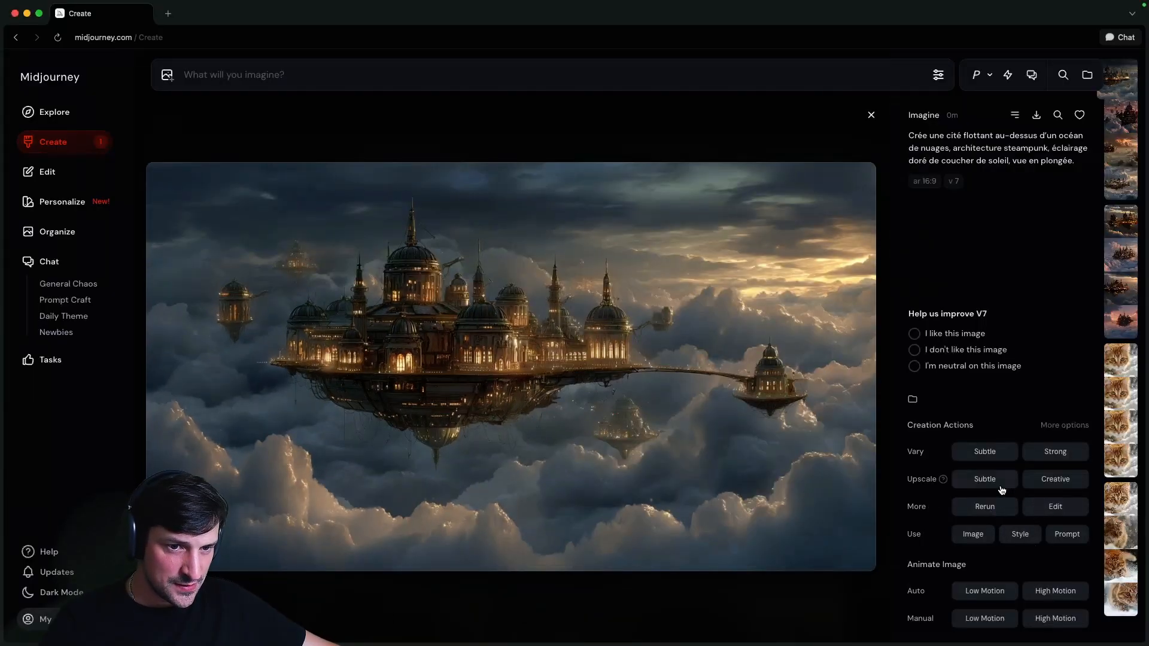
Upscale the first Standard city image with the Subtle option and inspect the upscaled result's details enlarged
click(986, 480)
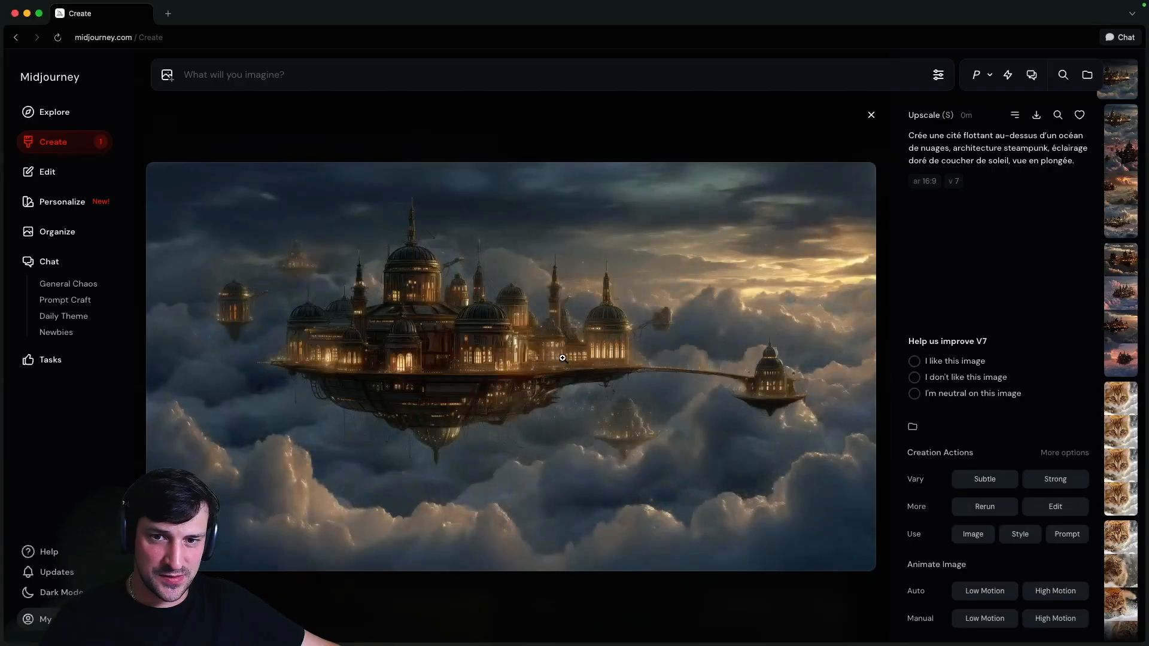
click(543, 353)
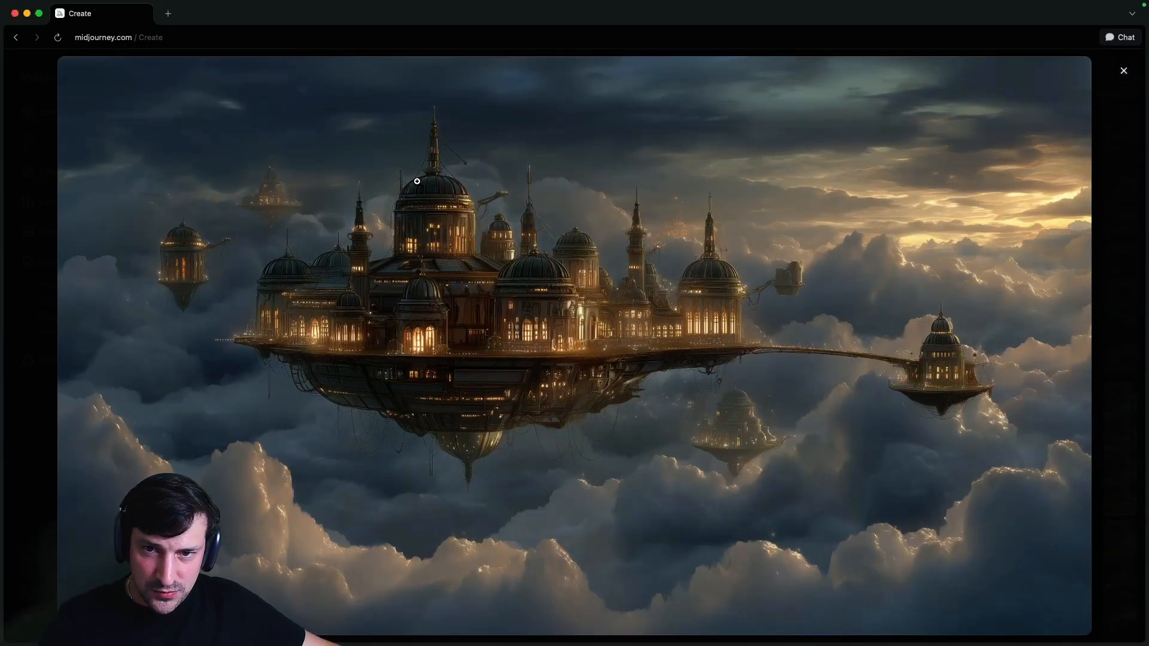
click(429, 264)
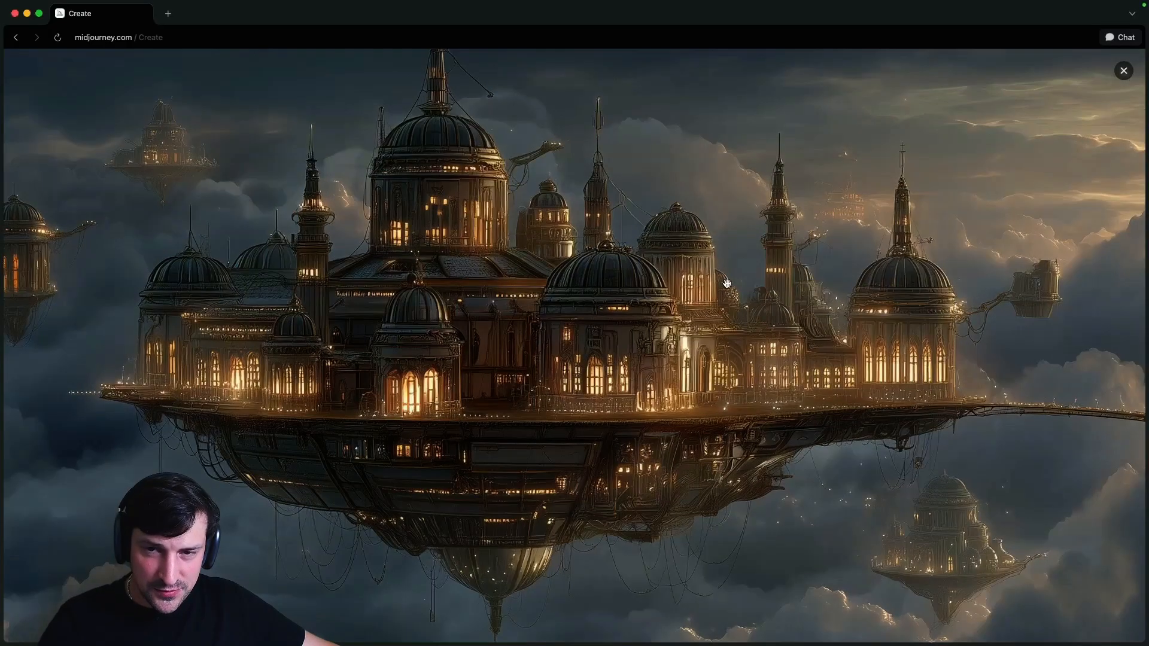
click(727, 283)
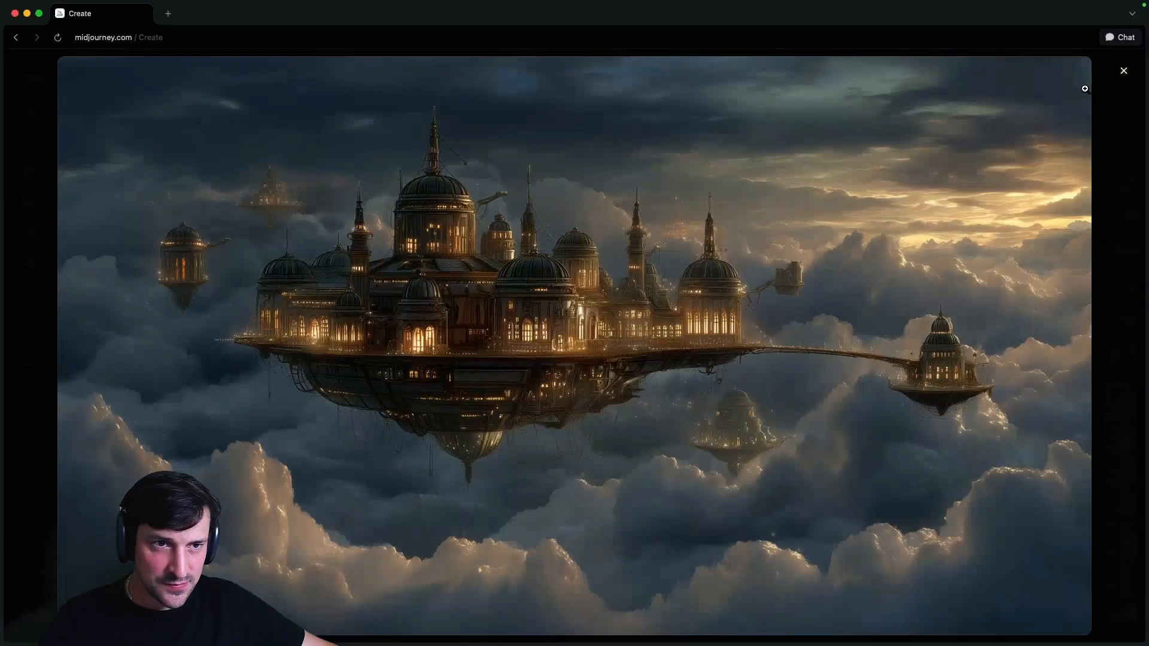
click(1124, 70)
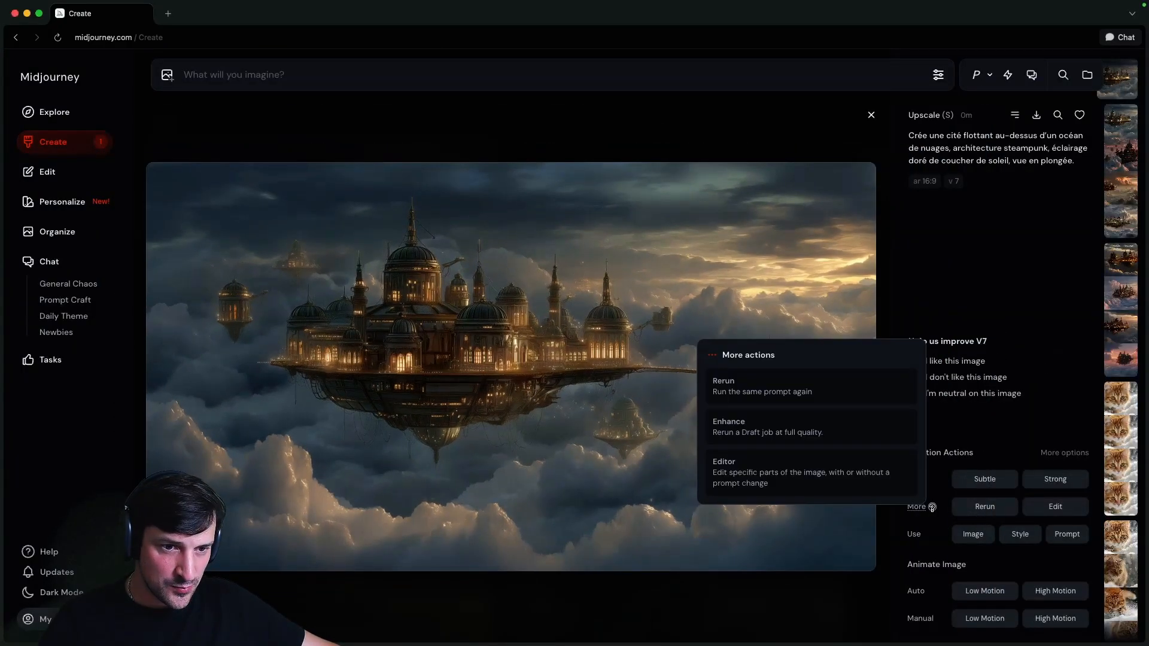
Compare the actions offered for the original and upscaled city, and animate the upscaled image with Auto High Motion
scroll(1042, 506, down, 1)
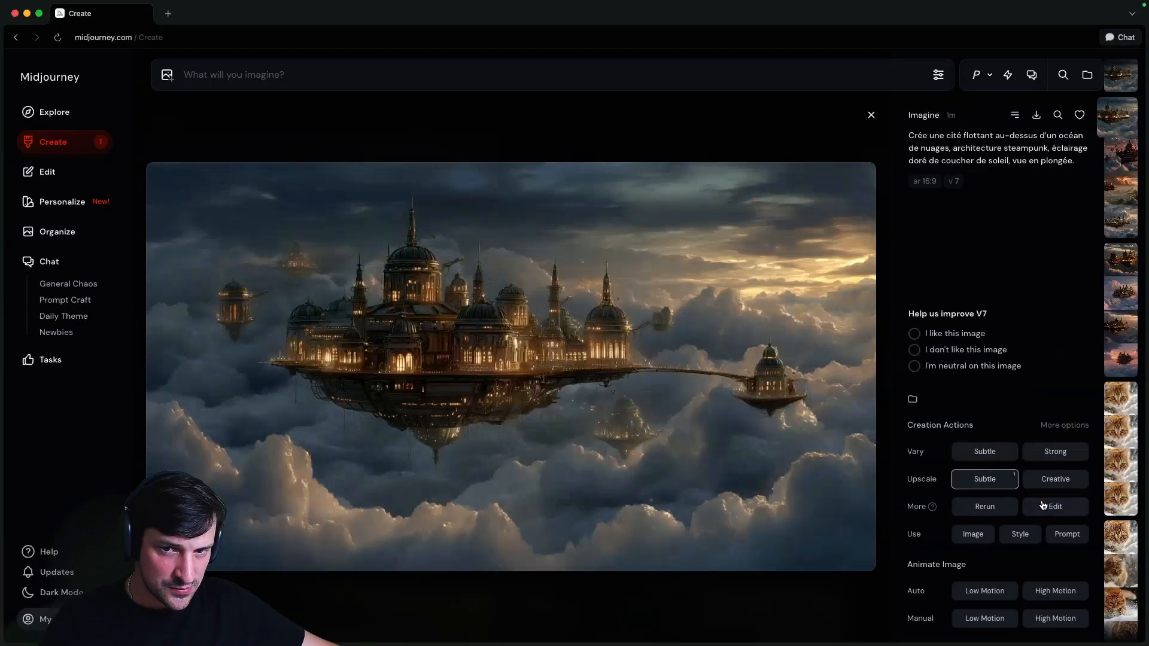
scroll(1042, 506, up, 1)
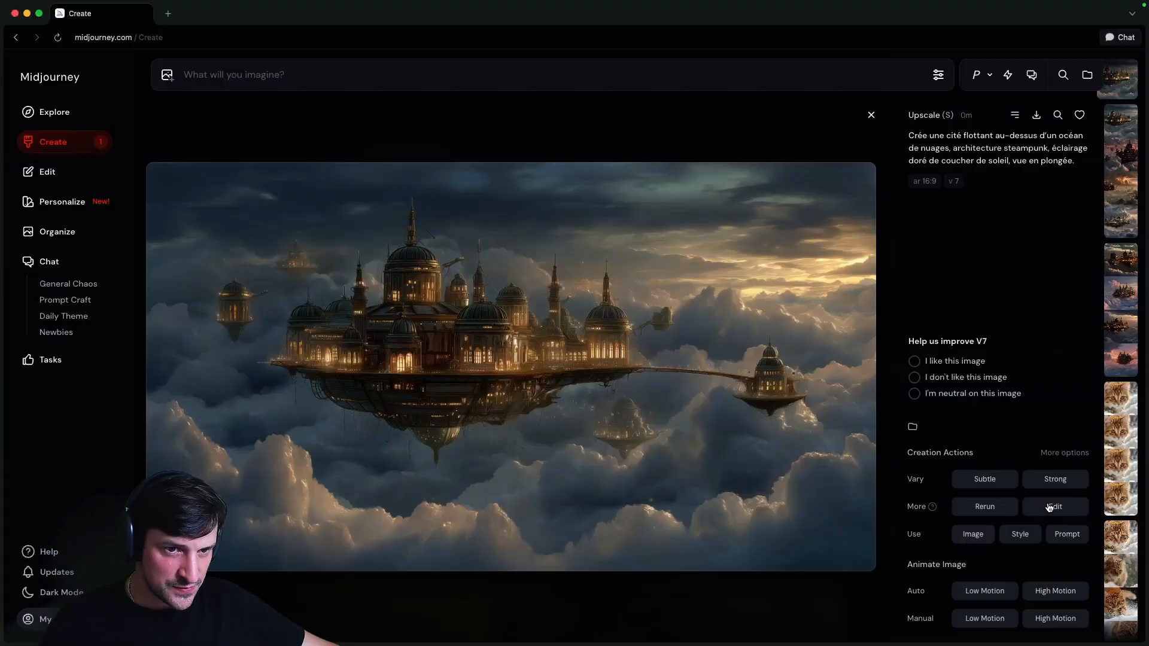
click(1056, 592)
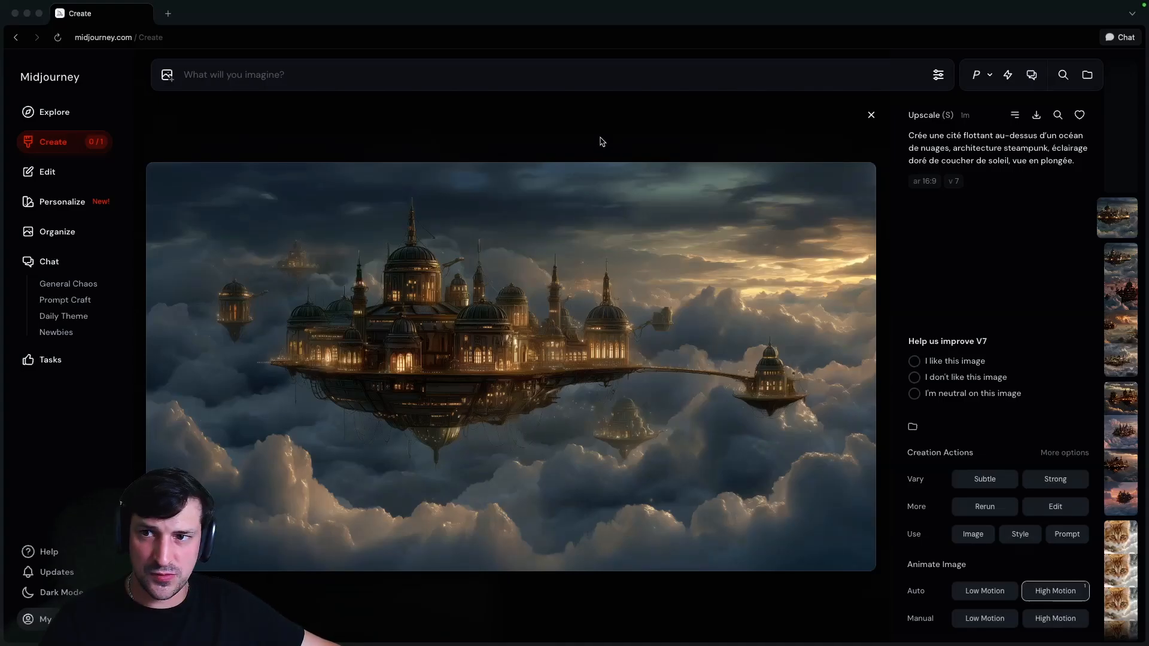
Generate images from the prompt "Un orchestre symphonique de chats anthropomorphes joue d'instruments transparents dans une salle baroque inondée d'eau claire."
click(266, 78)
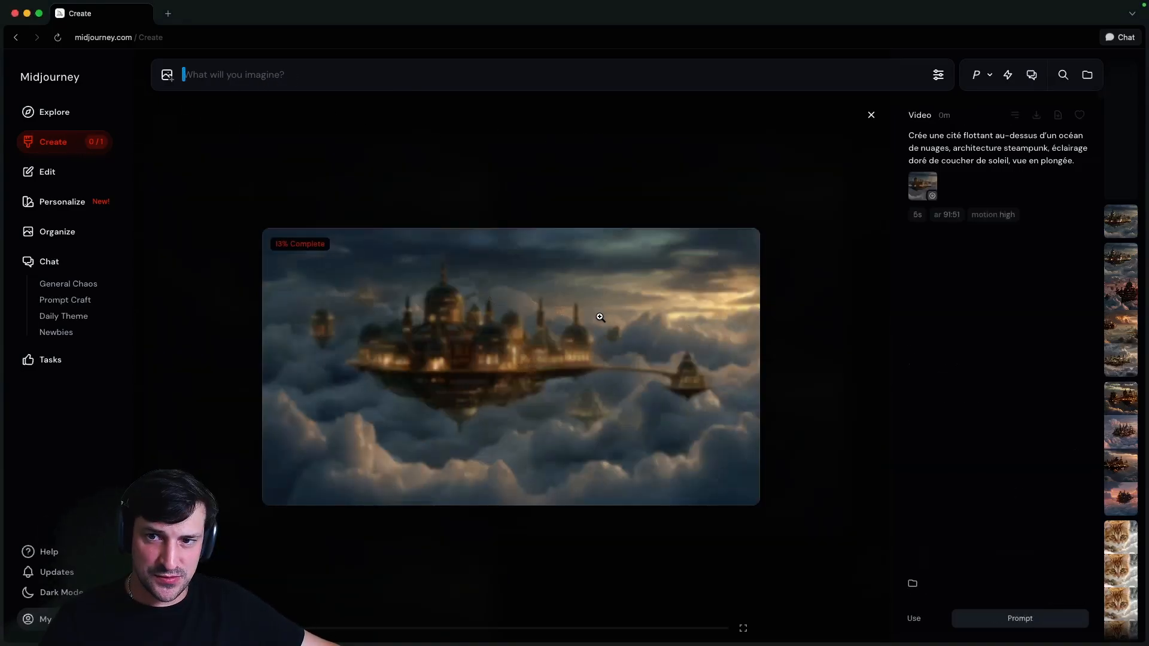
text(Un orchestre symphonique de chats anthropomorphes joue d’instruments transparents dans une salle baroque inondée d’eau claire.)
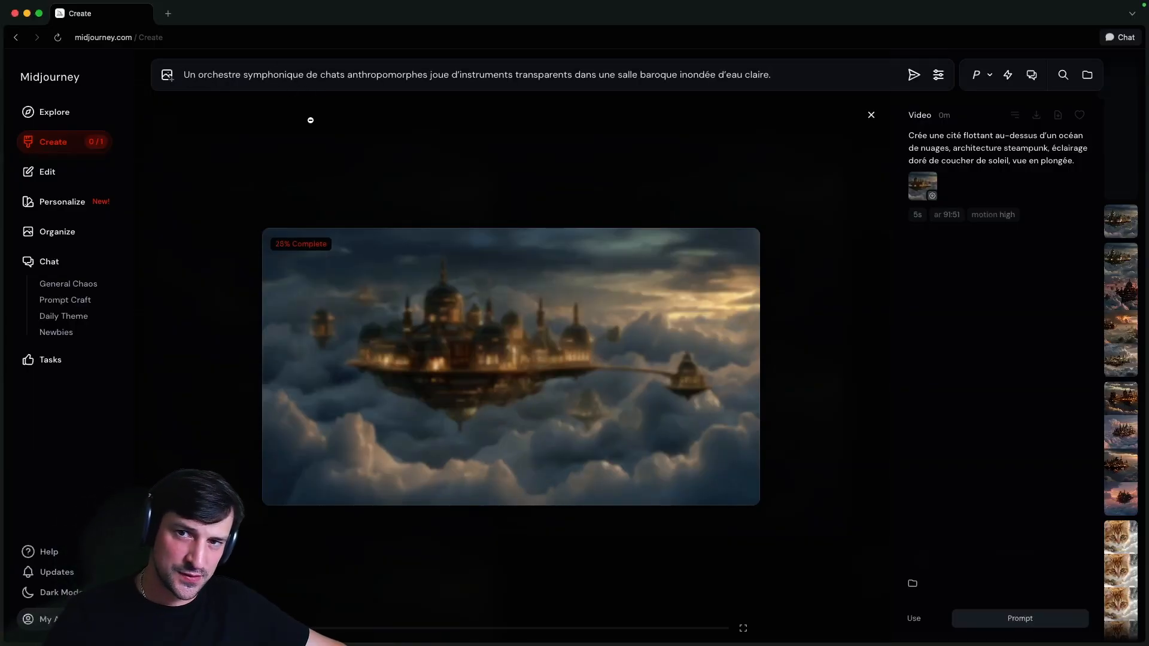
key(BackSpace)
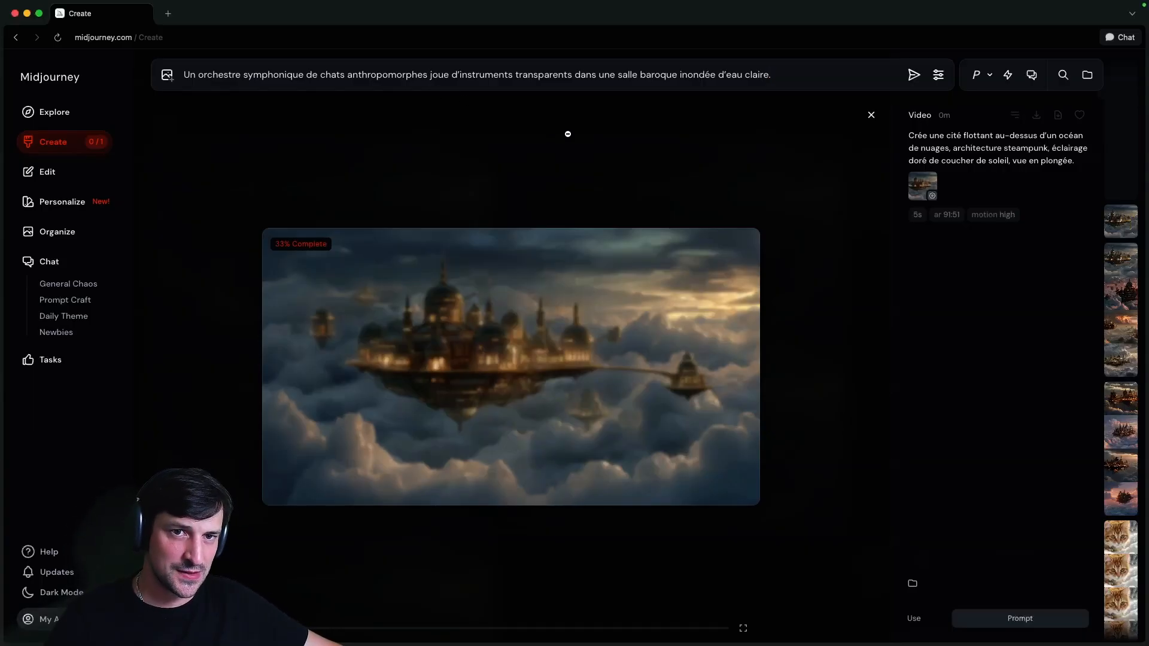
click(938, 74)
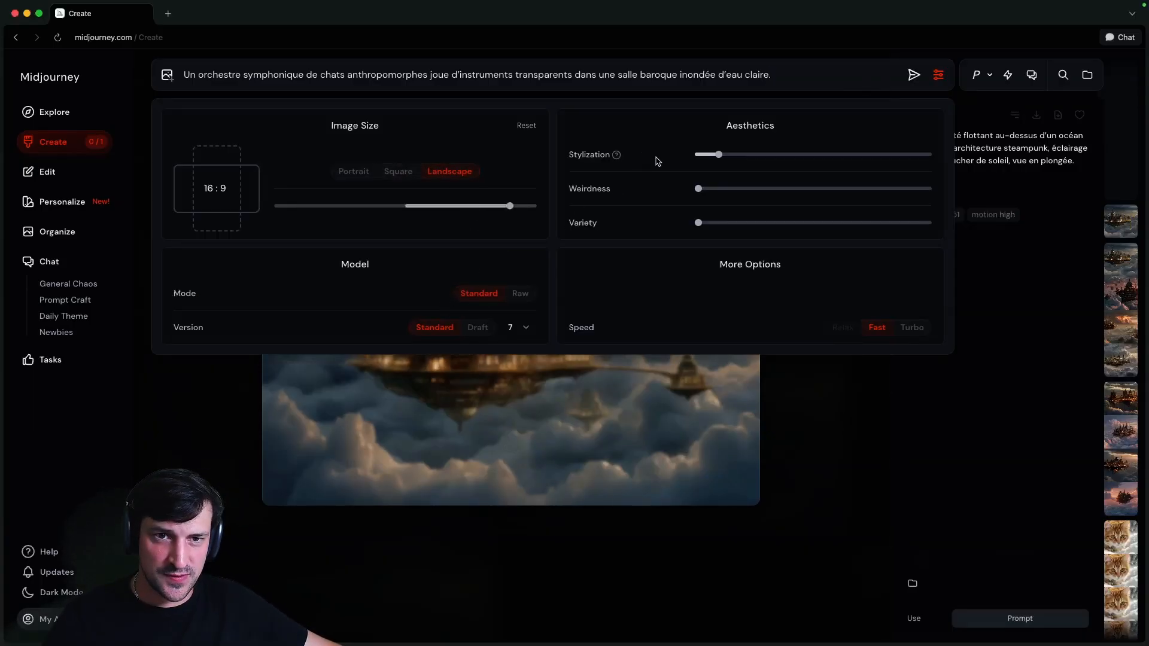
click(914, 75)
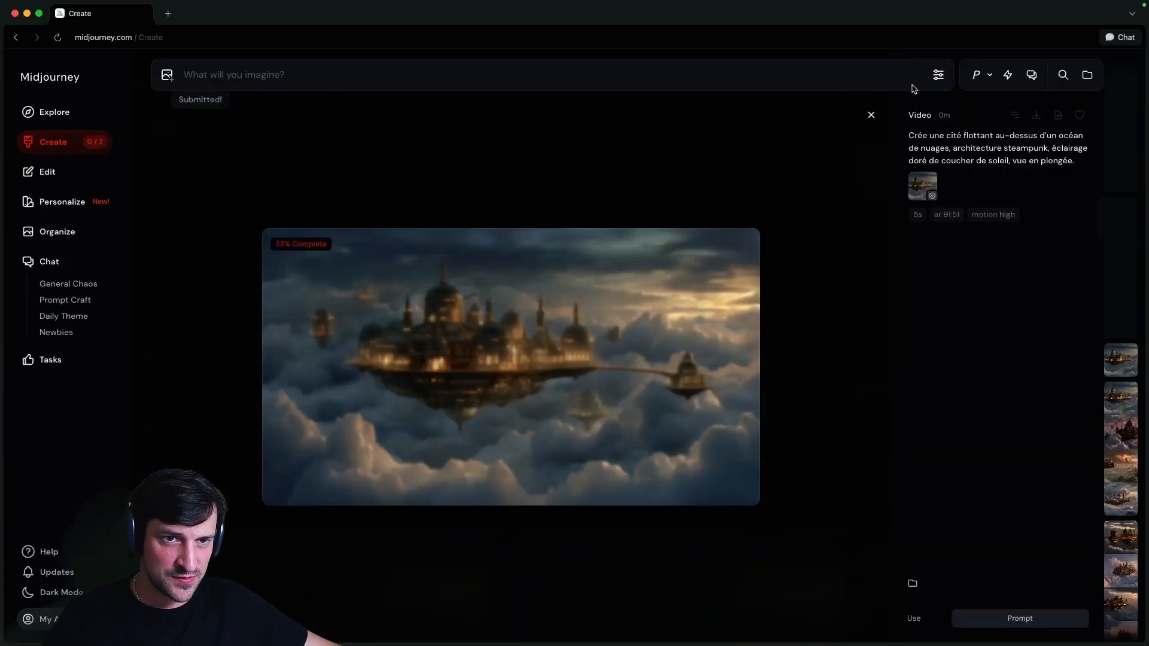
Return to the Create gallery and look over the orchestra images and city videos in progress
click(84, 150)
scroll(283, 261, down, 7)
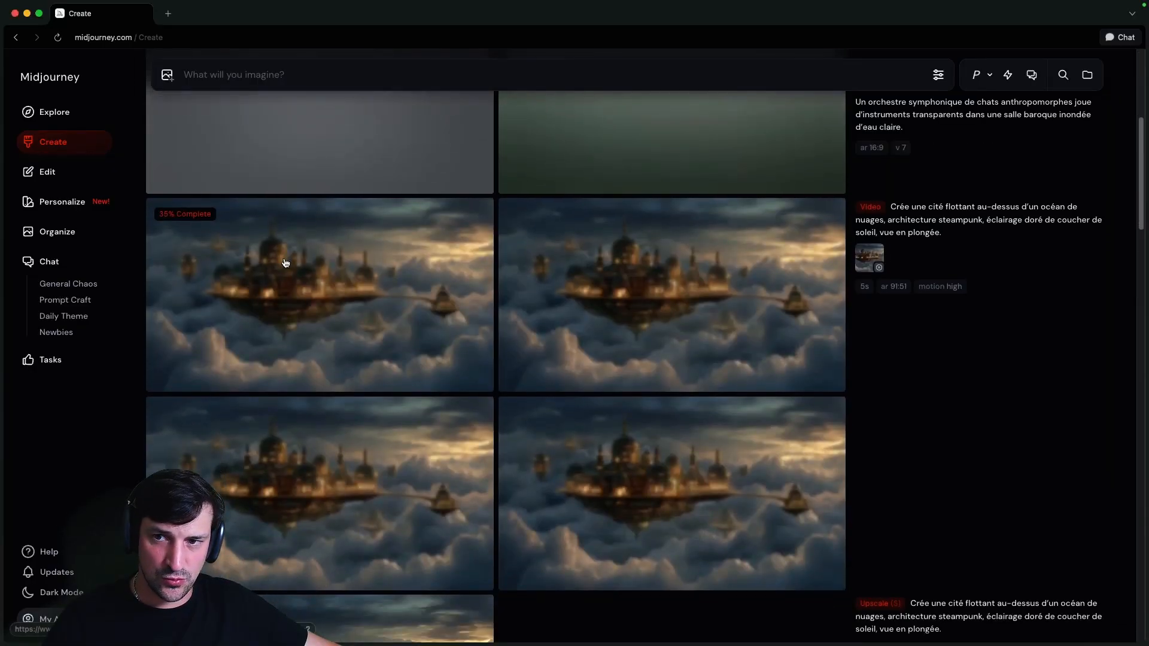
scroll(285, 263, up, 7)
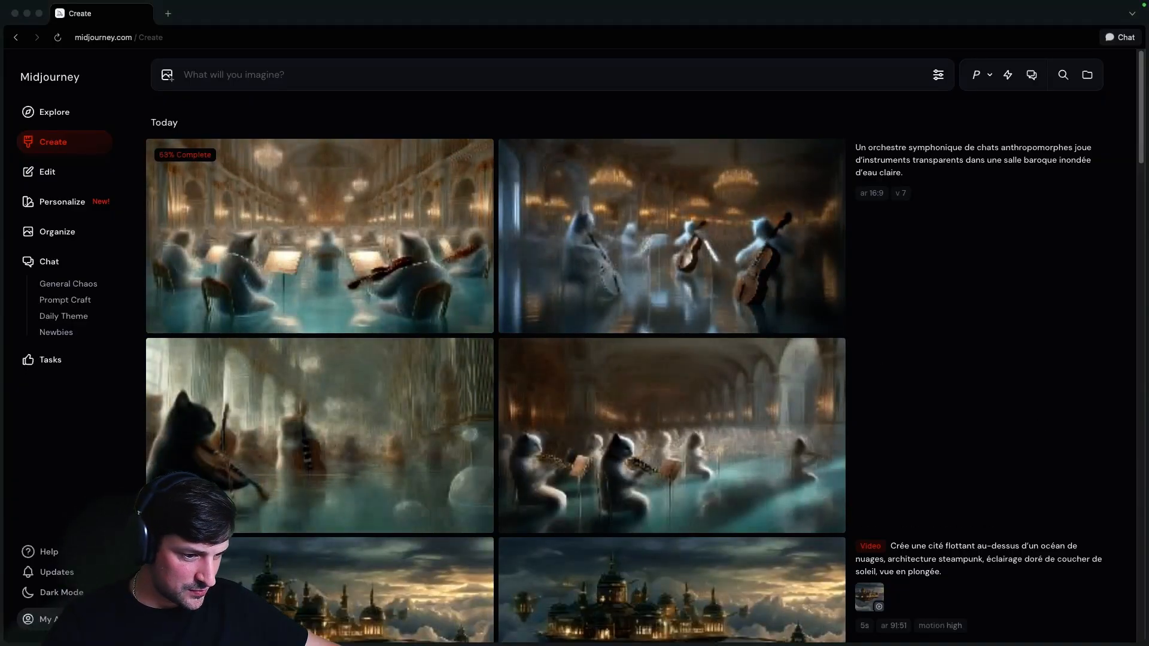
Generate images from the prompt "Donald trump et Kim jong Un se serre la main en souriant dans un onsen."
click(342, 81)
text(Donald trump et Kim jong Un se serre la main en souriant dans un onsen)
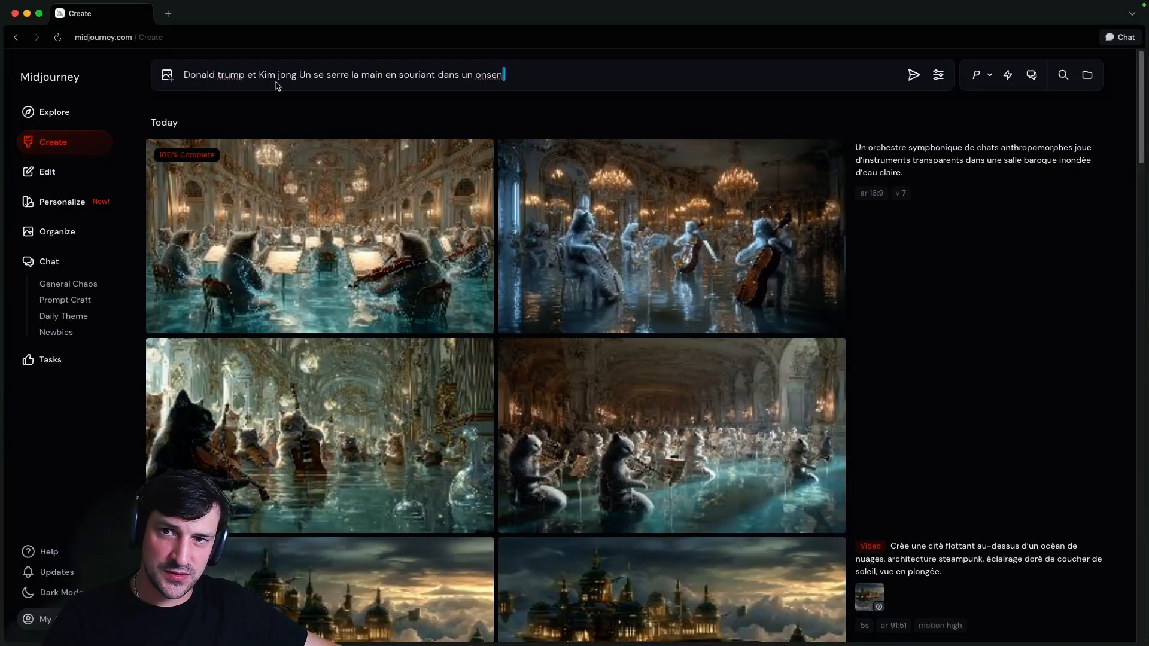
text(.)
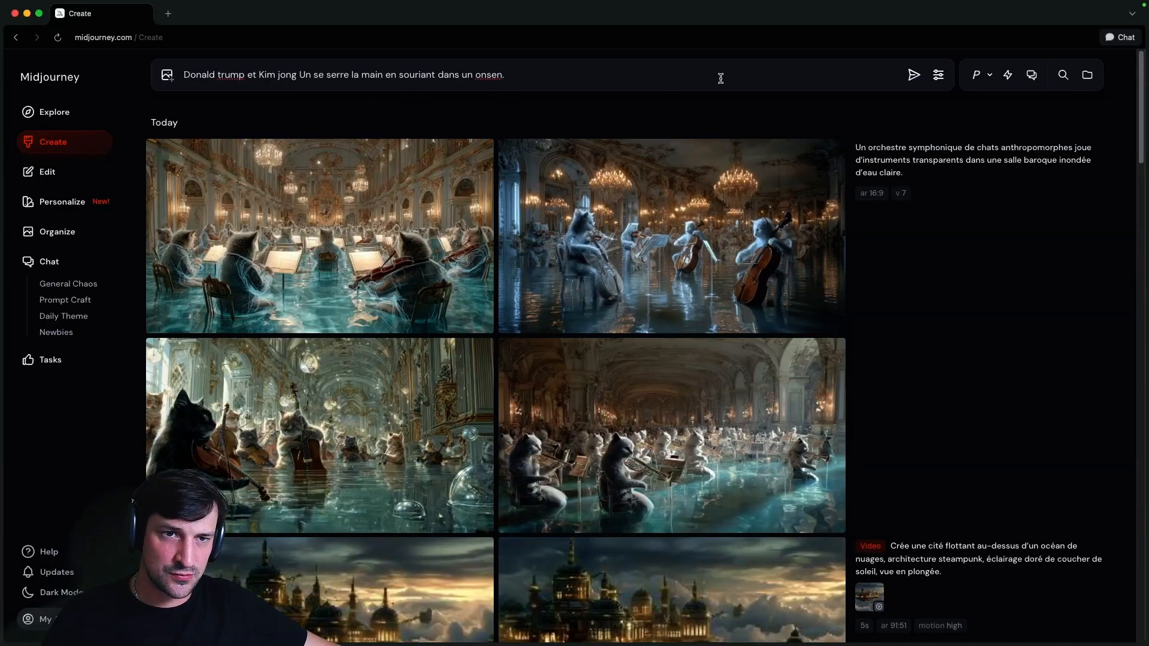
click(913, 76)
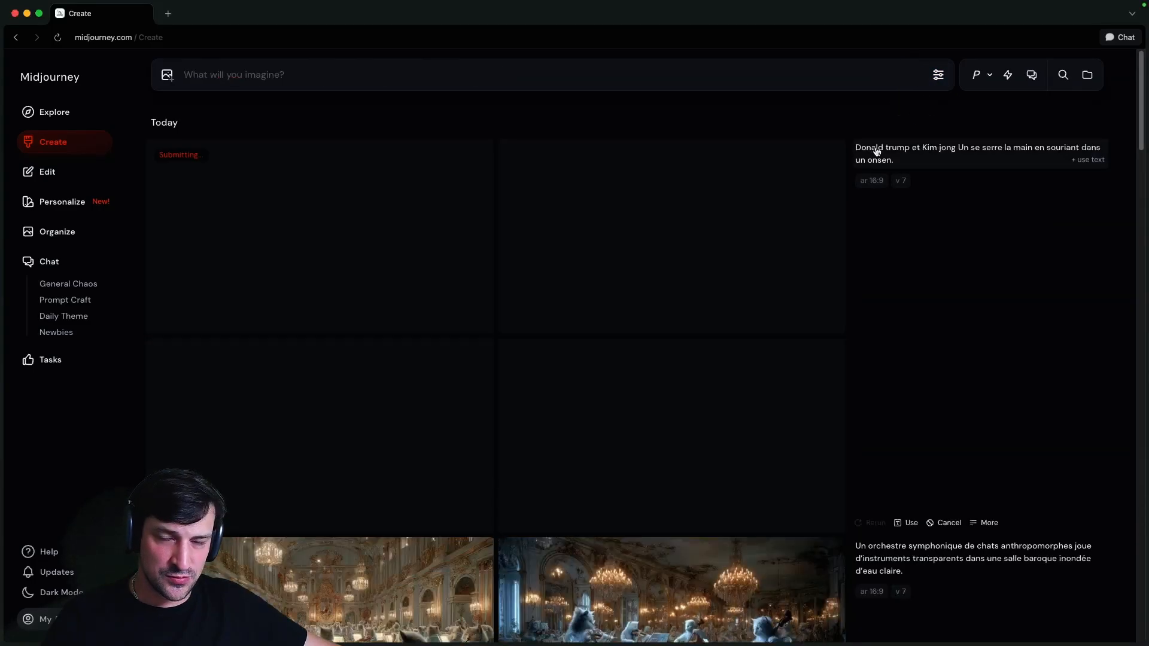
Generate images from a French prompt for a photorealistic disposable-camera-style shot of Mario in dark alleys, holding a Famas-type weapon ready for use
mouse_move(296, 163)
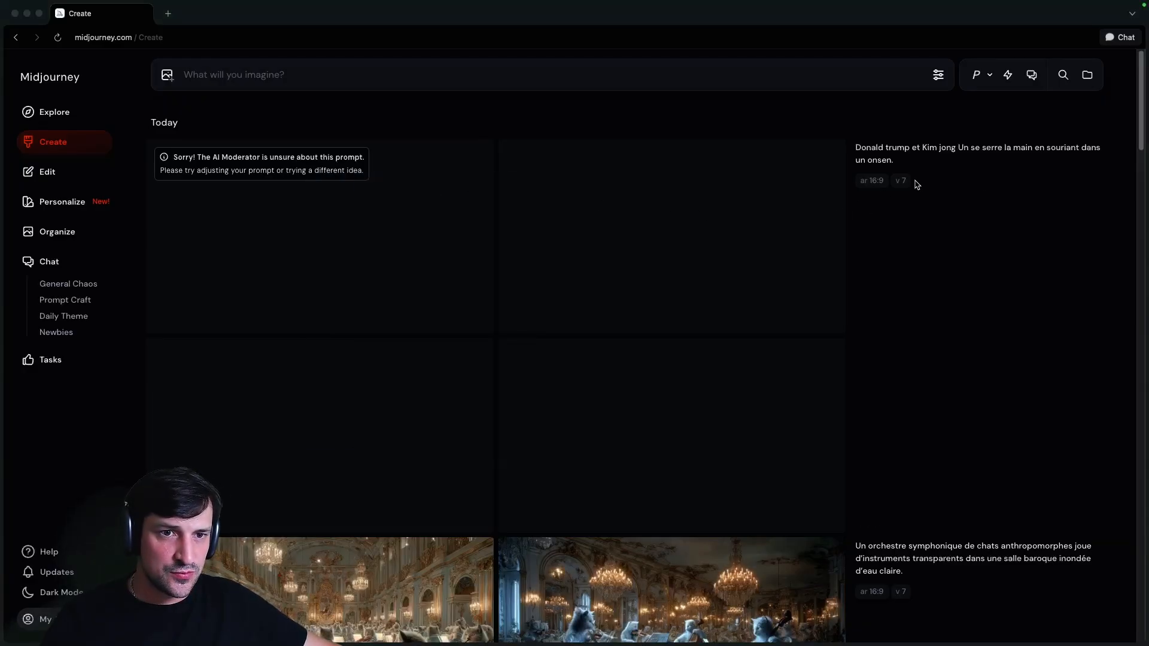
click(967, 174)
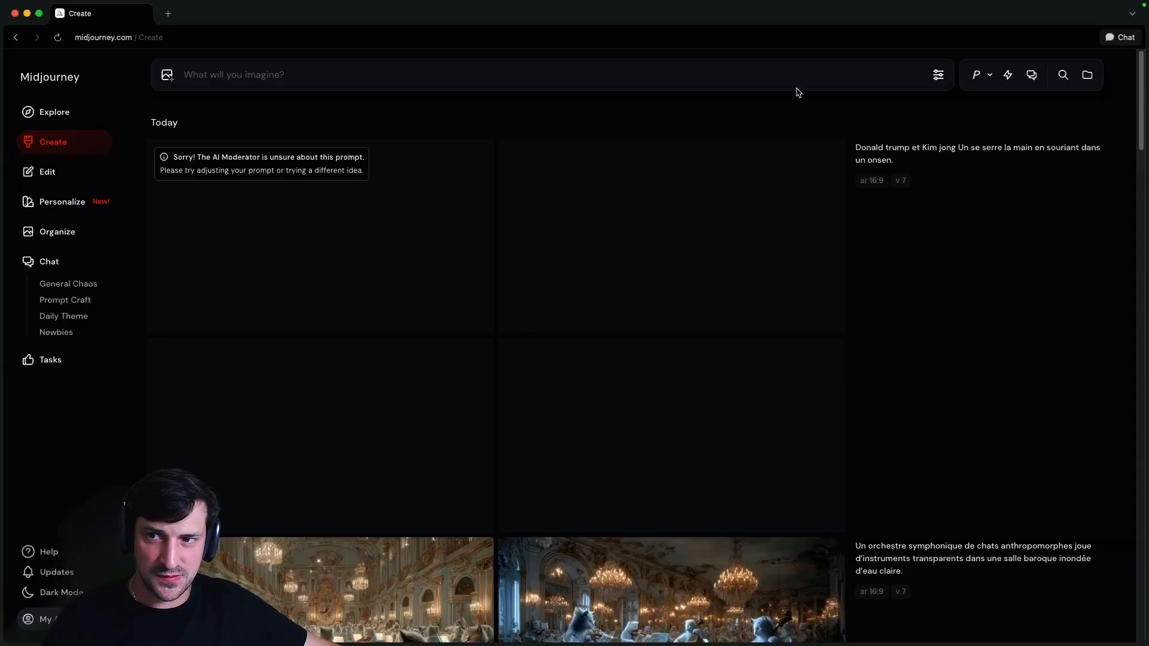
text(Réalise une image photo réaliste style appareil photo jetable du personnage Mario dans des ruelles sombres qui tient une arme de type Famas pret a s'en servir.)
click(913, 75)
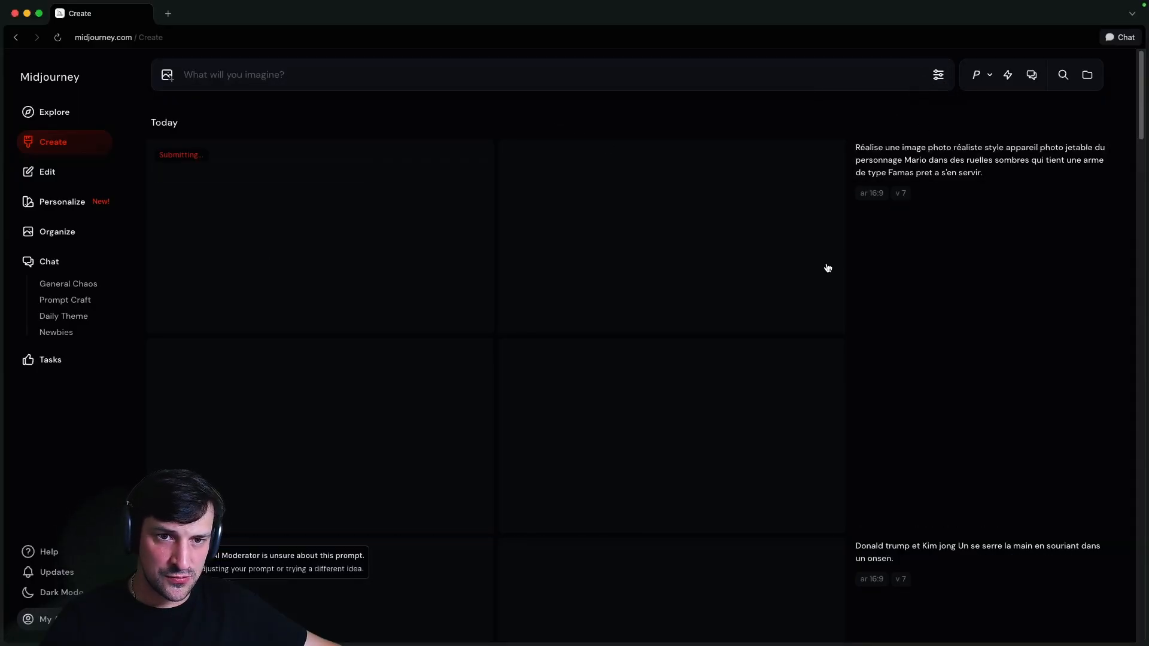
Play the first high-motion videos of the floating steampunk city in the enlarged view and inspect the building details
scroll(774, 305, down, 10)
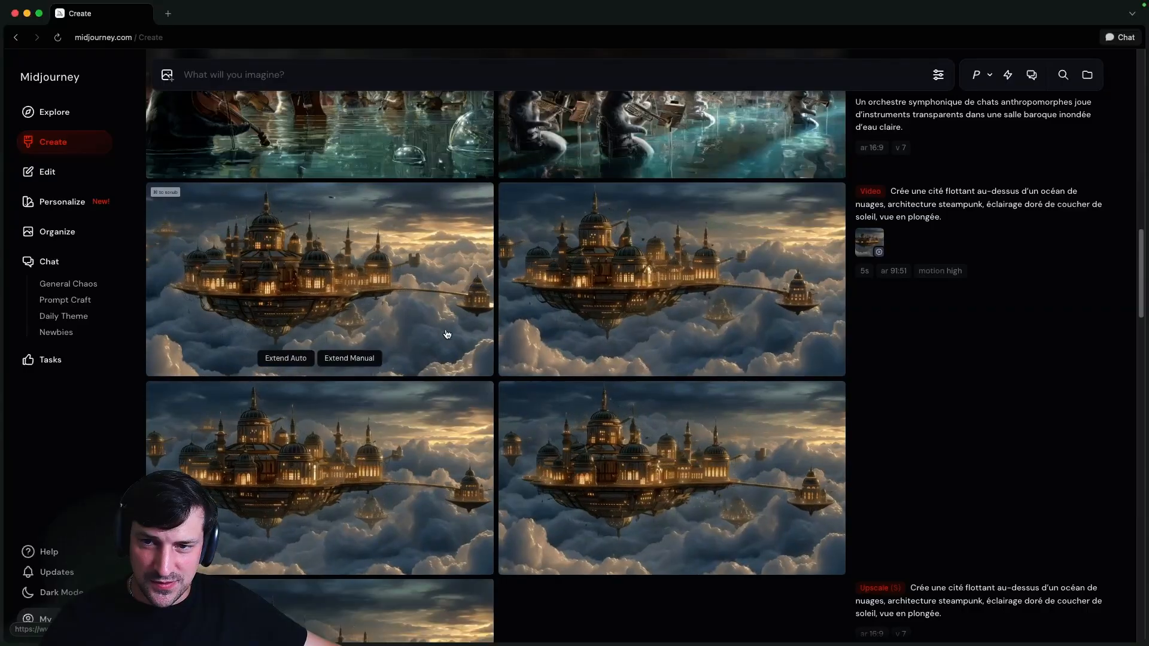
click(452, 337)
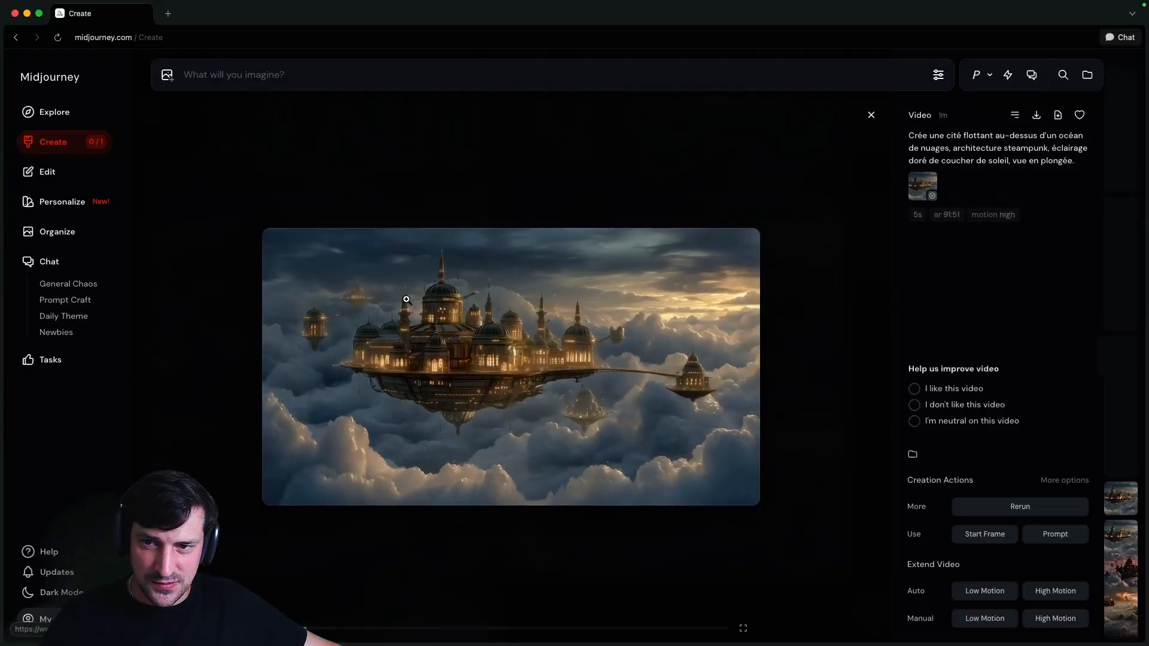
click(519, 368)
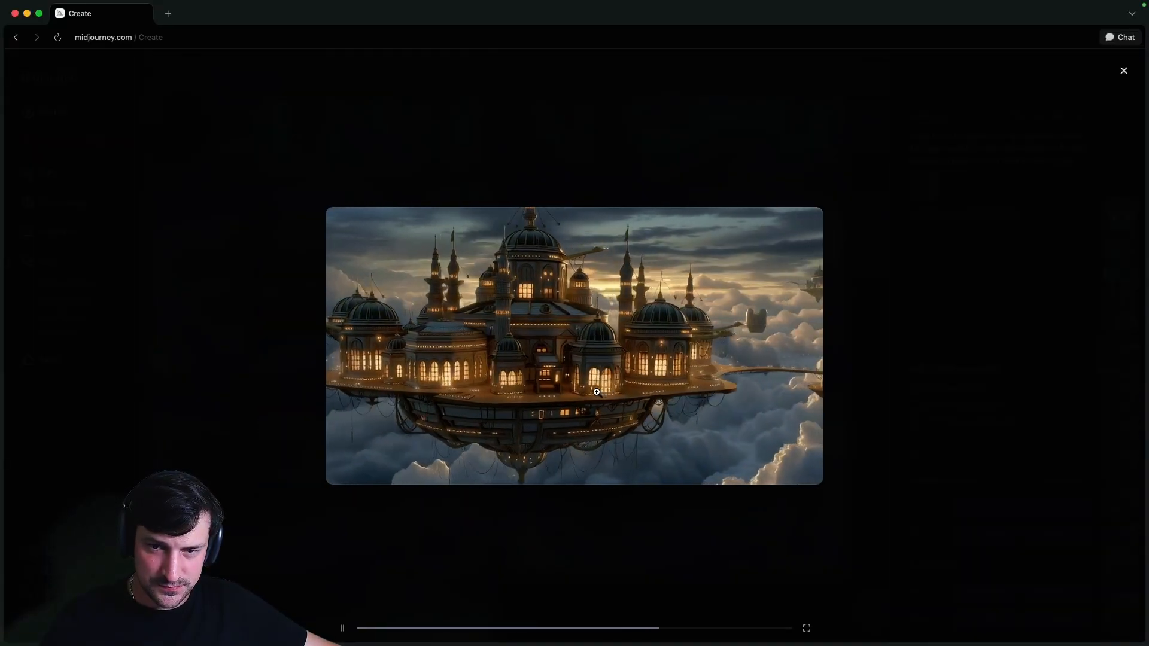
click(861, 378)
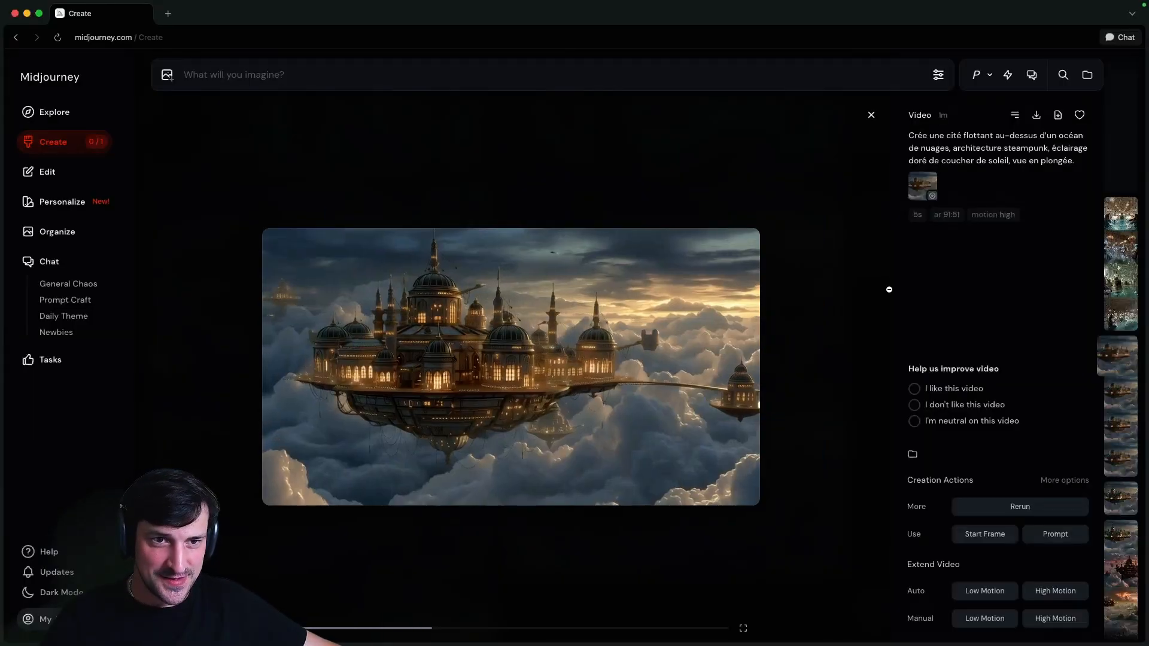
click(621, 341)
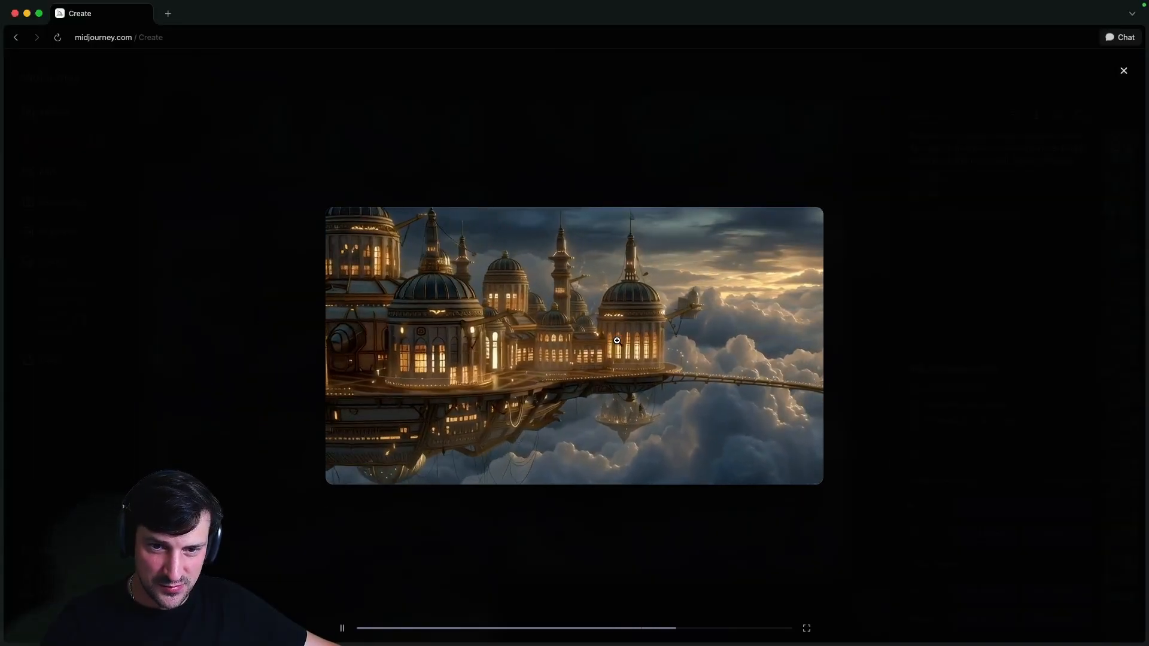
click(617, 340)
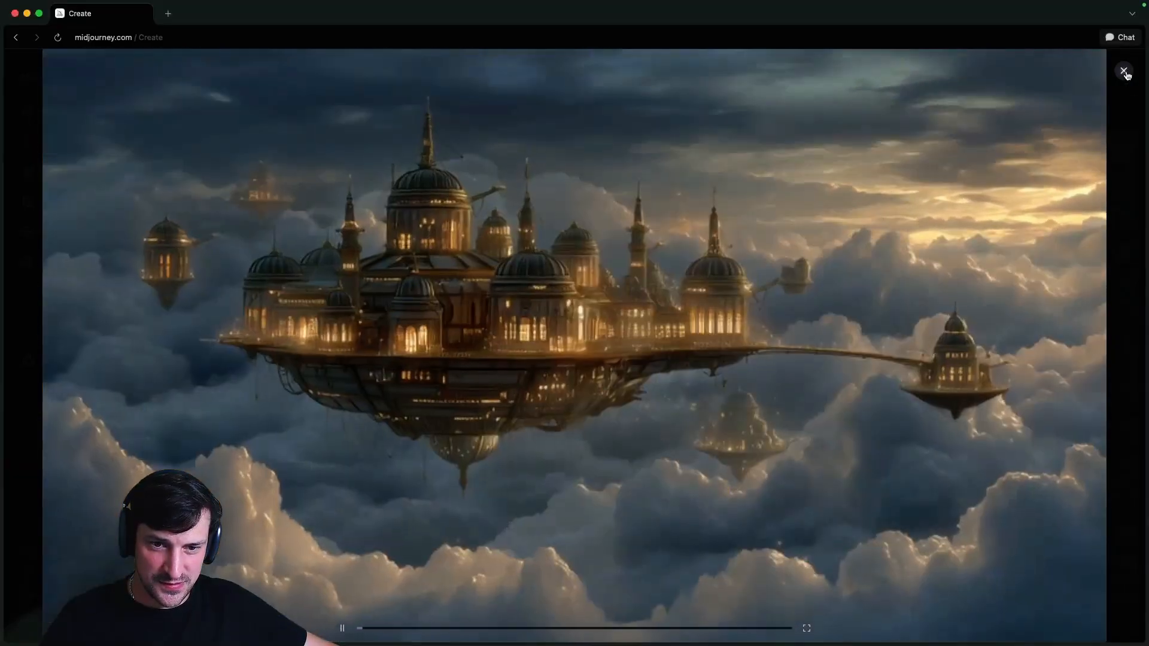
click(1124, 71)
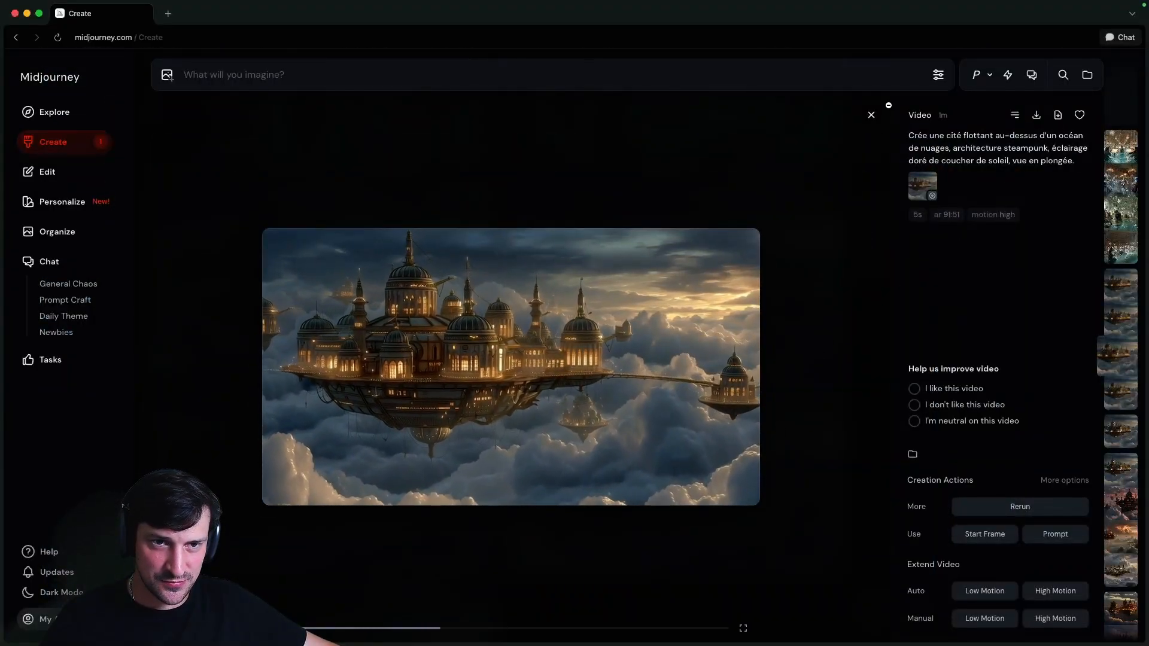
click(617, 366)
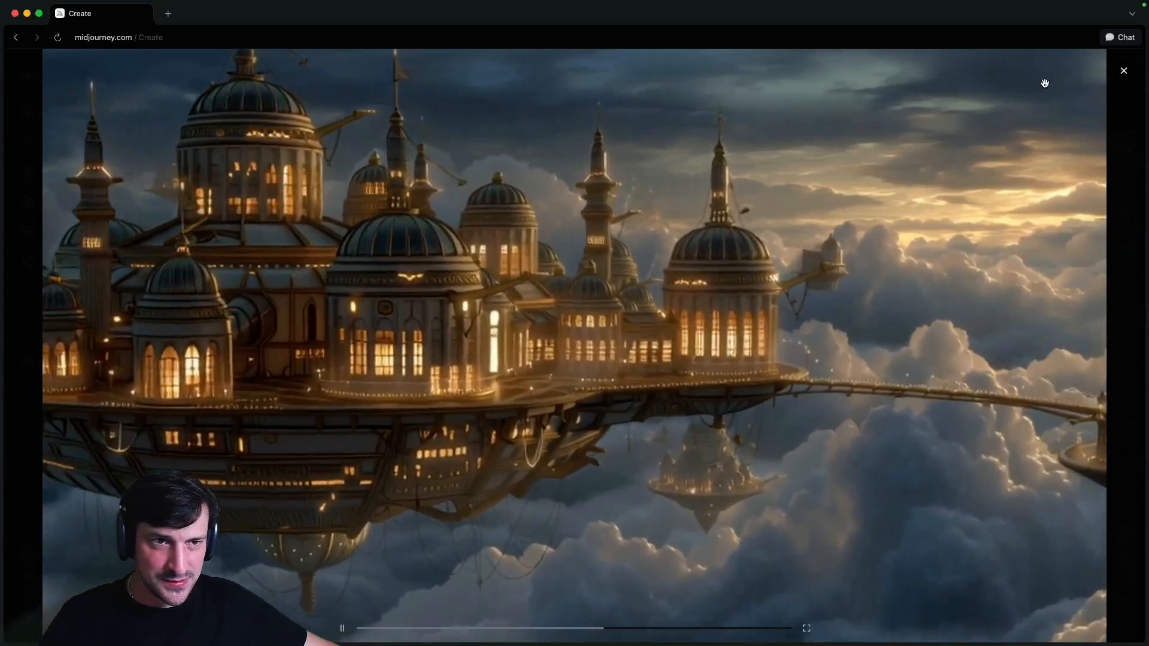
click(1132, 82)
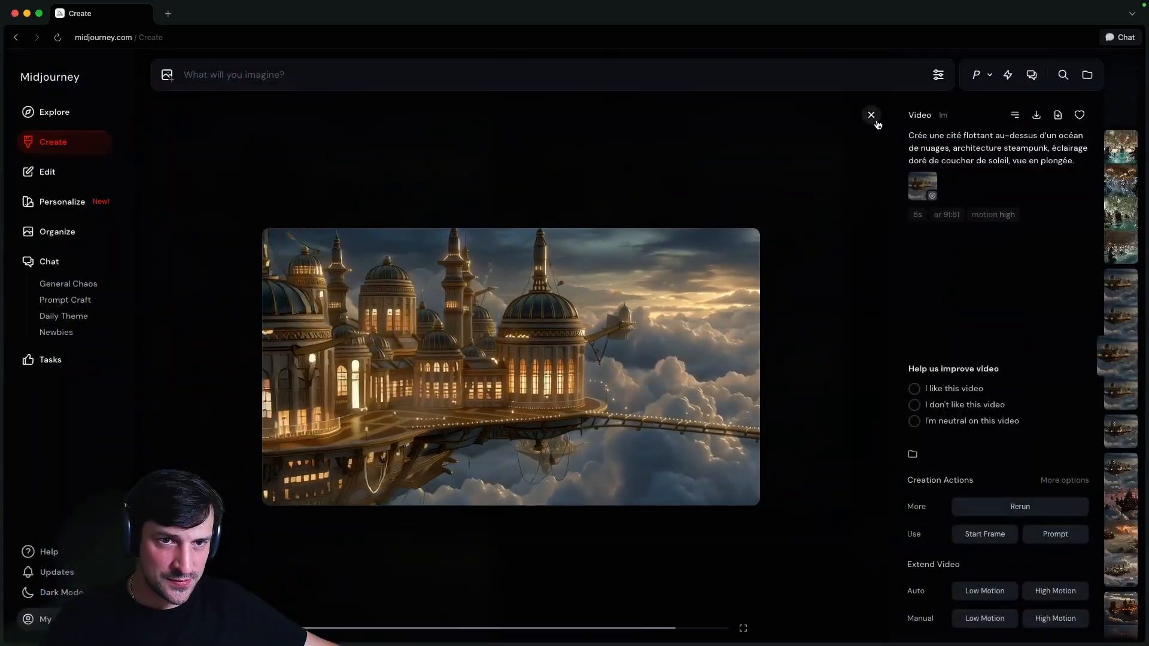
Compare the remaining high-motion variants of the floating steampunk city by playing them at full size
click(871, 114)
click(727, 275)
click(675, 338)
click(675, 339)
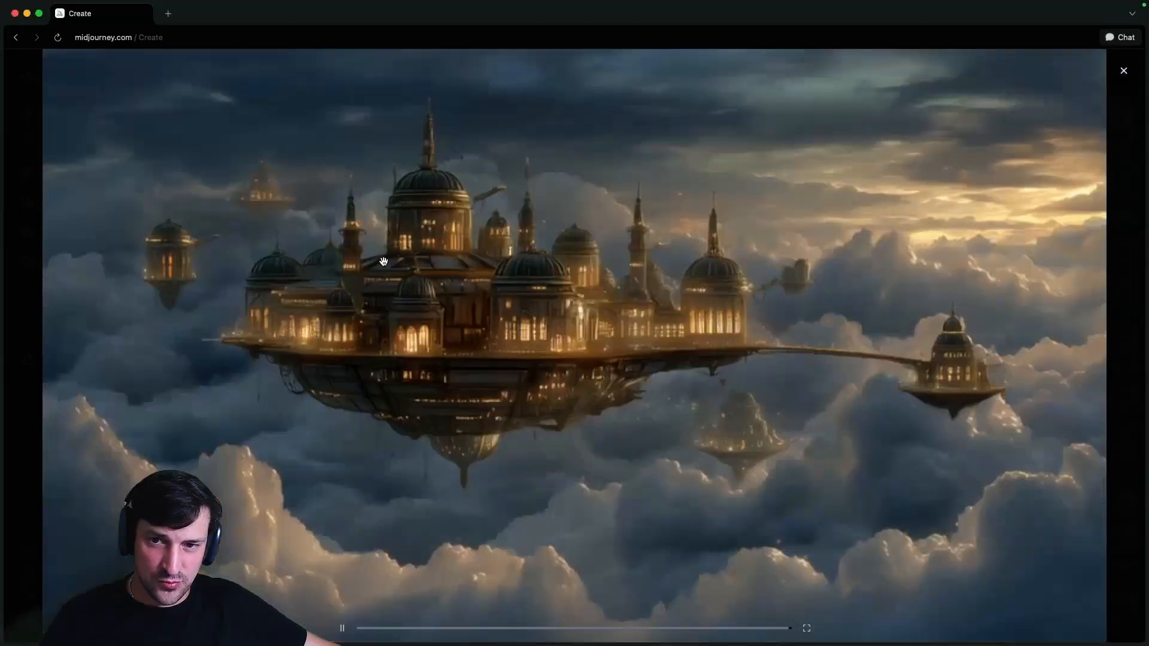
click(1123, 71)
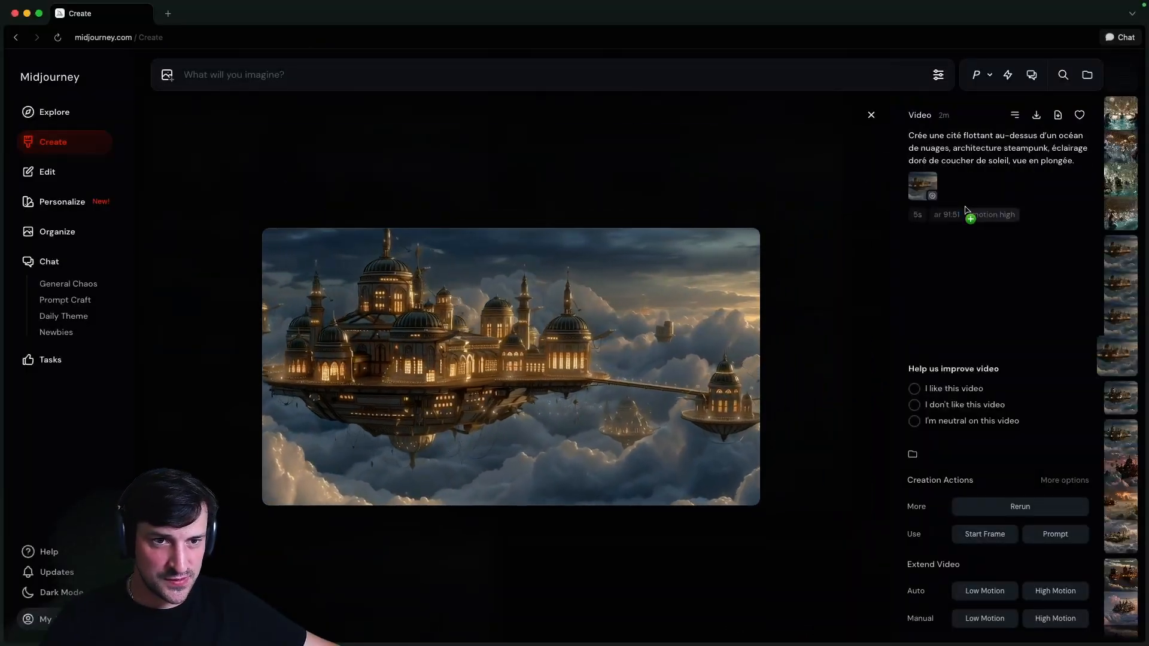
click(871, 114)
scroll(724, 332, up, 4)
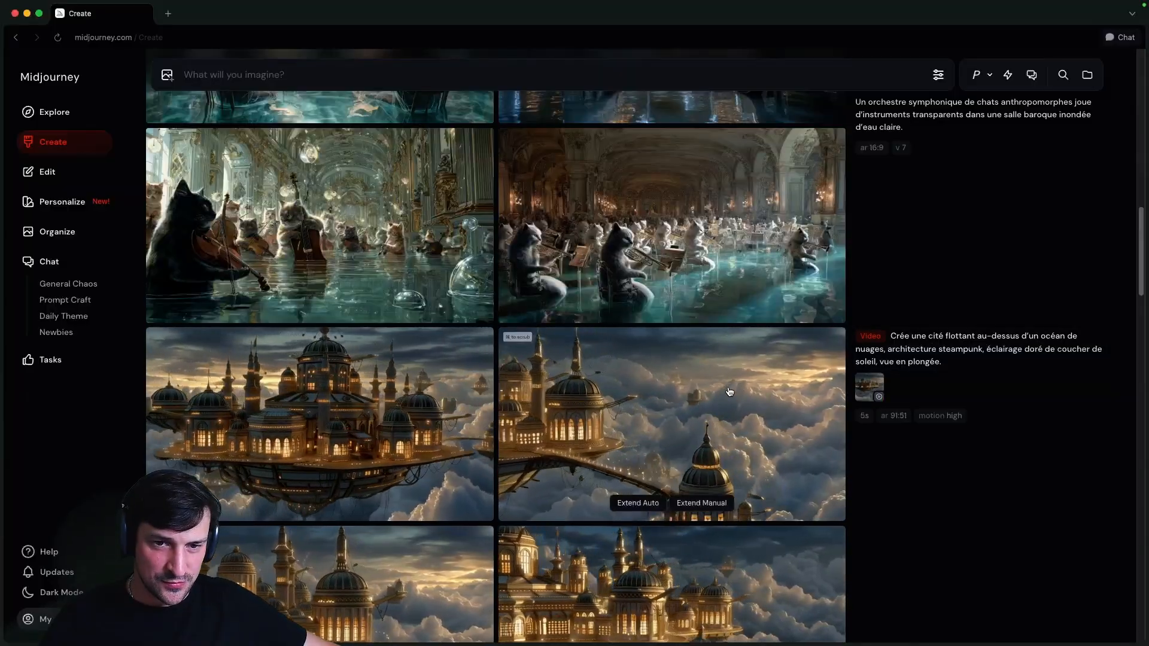
click(589, 393)
click(589, 393)
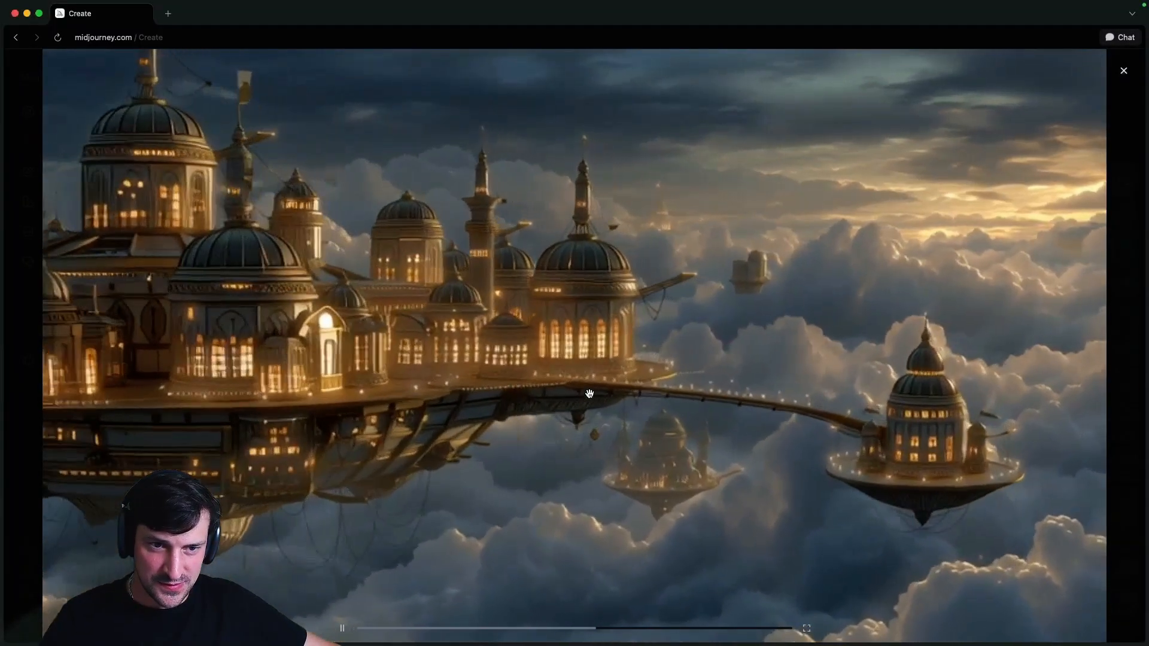
click(589, 393)
Examine the cat orchestra images with the brass players and the black violinist cat at full size
click(1119, 215)
scroll(698, 331, down, 4)
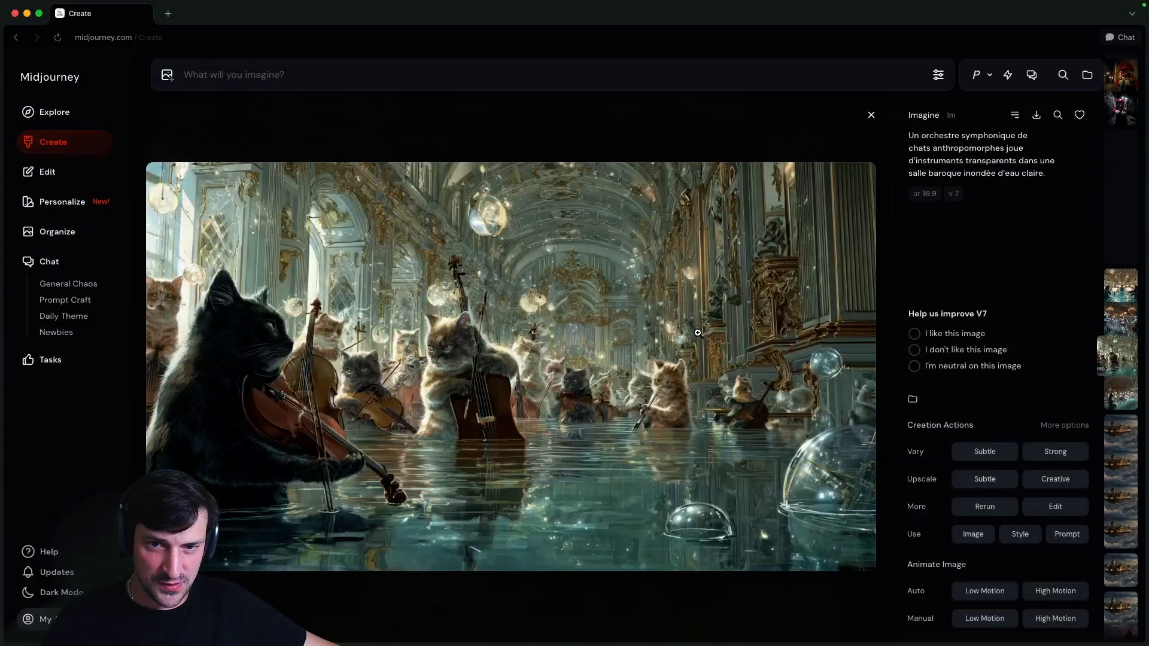
scroll(690, 372, up, 2)
click(690, 373)
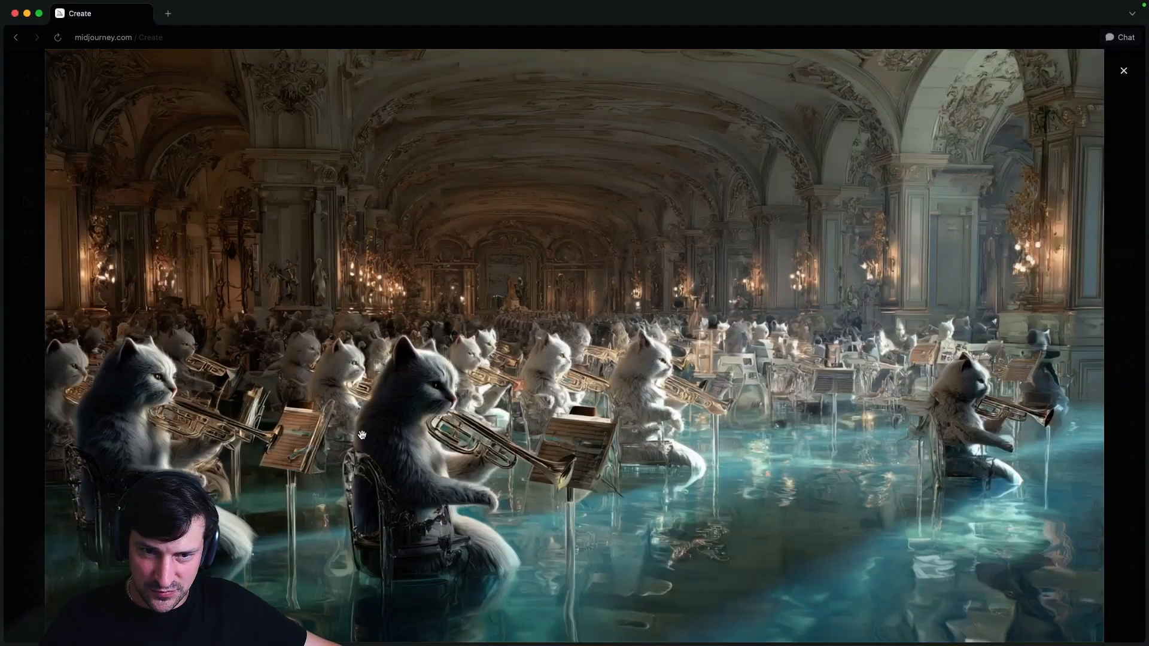
click(530, 333)
scroll(592, 346, up, 1)
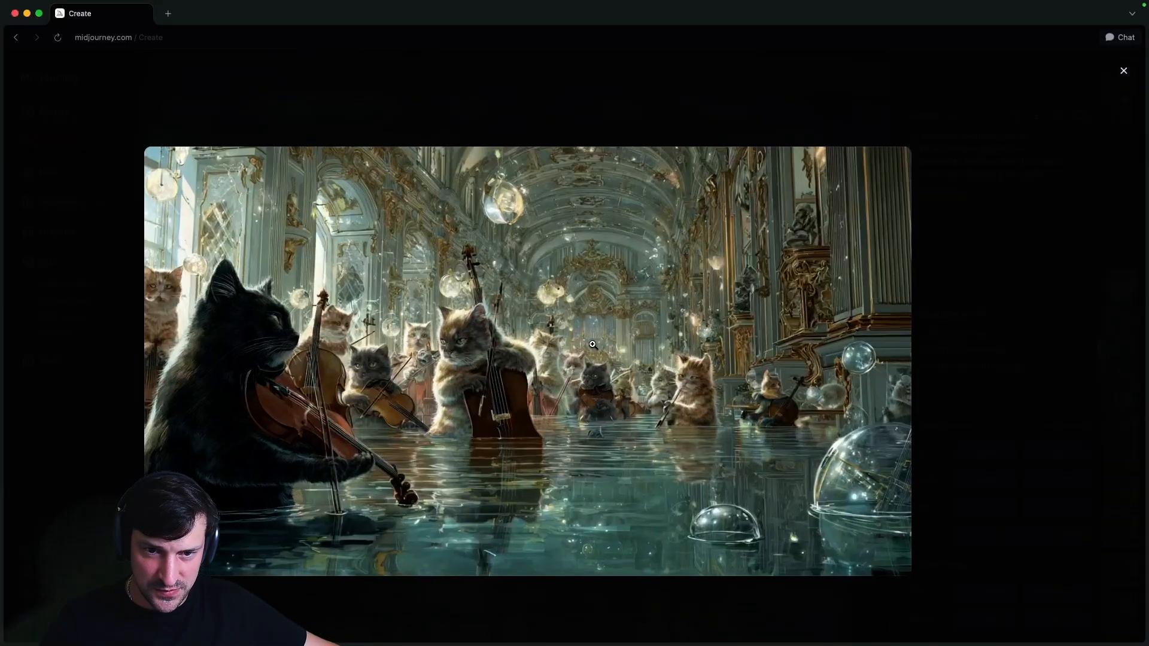
click(490, 347)
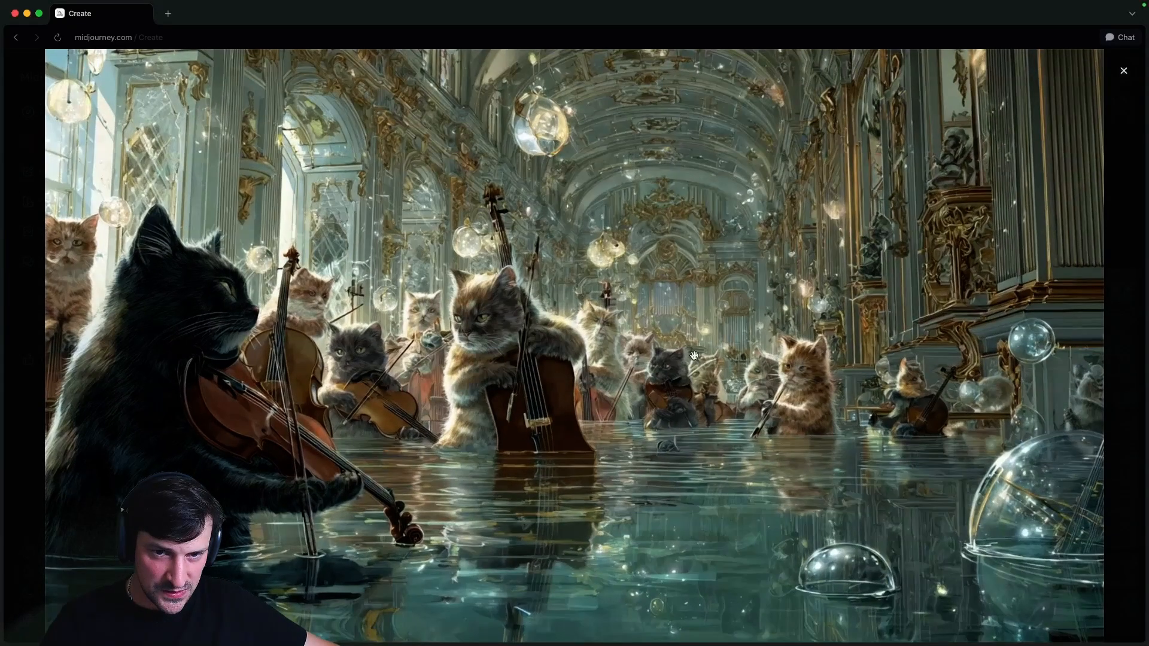
click(771, 372)
Compare the chandelier-lit cellist cats image with the orchestra image seen from behind the music stands at full size
scroll(590, 354, up, 1)
click(590, 354)
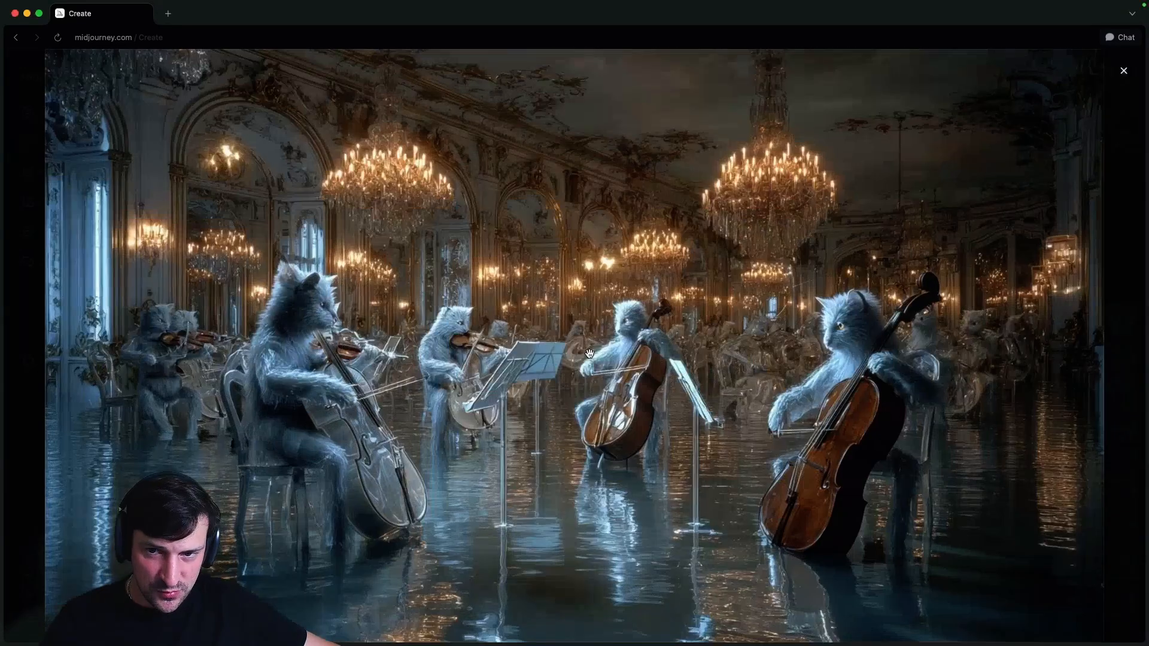
click(589, 353)
scroll(595, 308, up, 3)
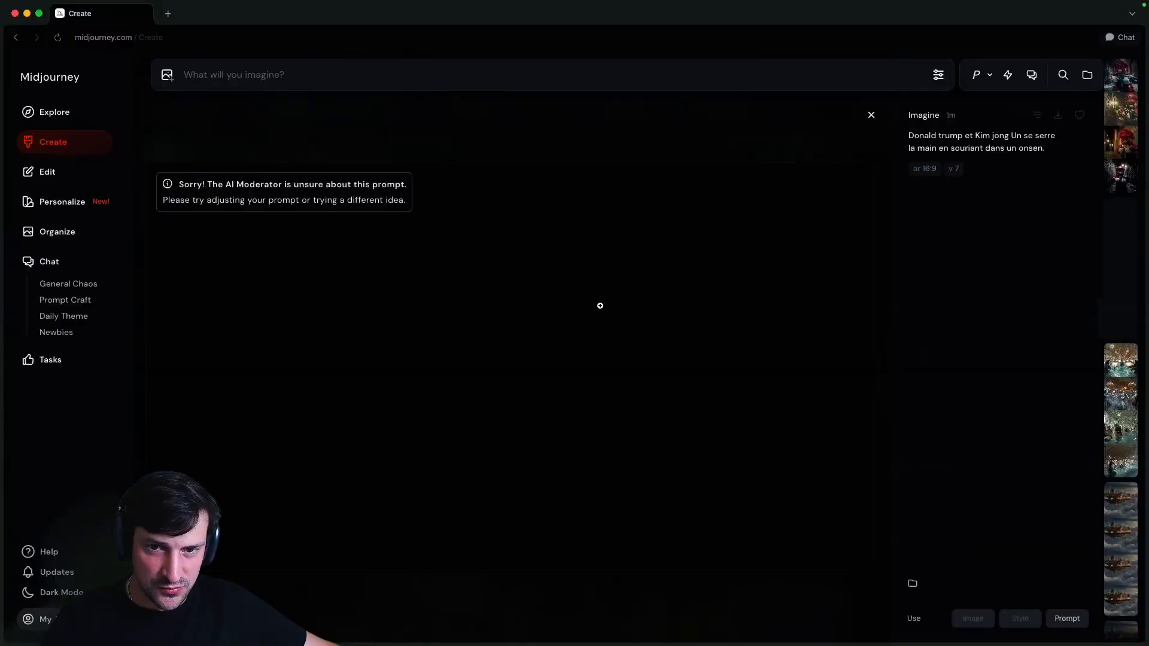
click(602, 340)
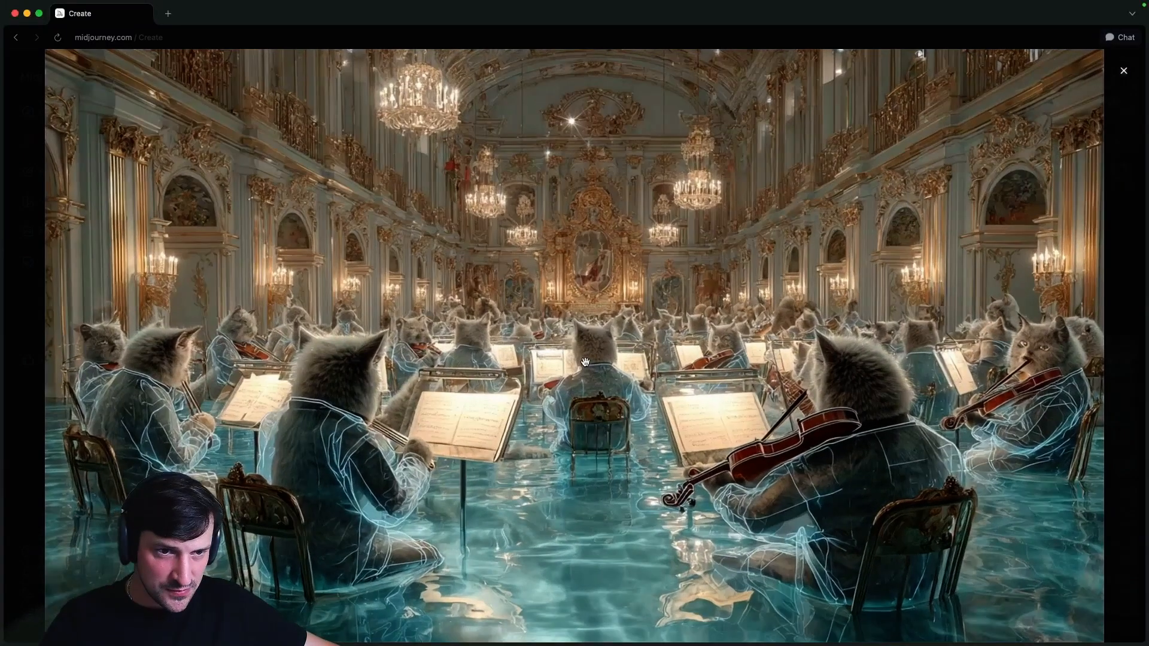
click(1047, 356)
click(720, 73)
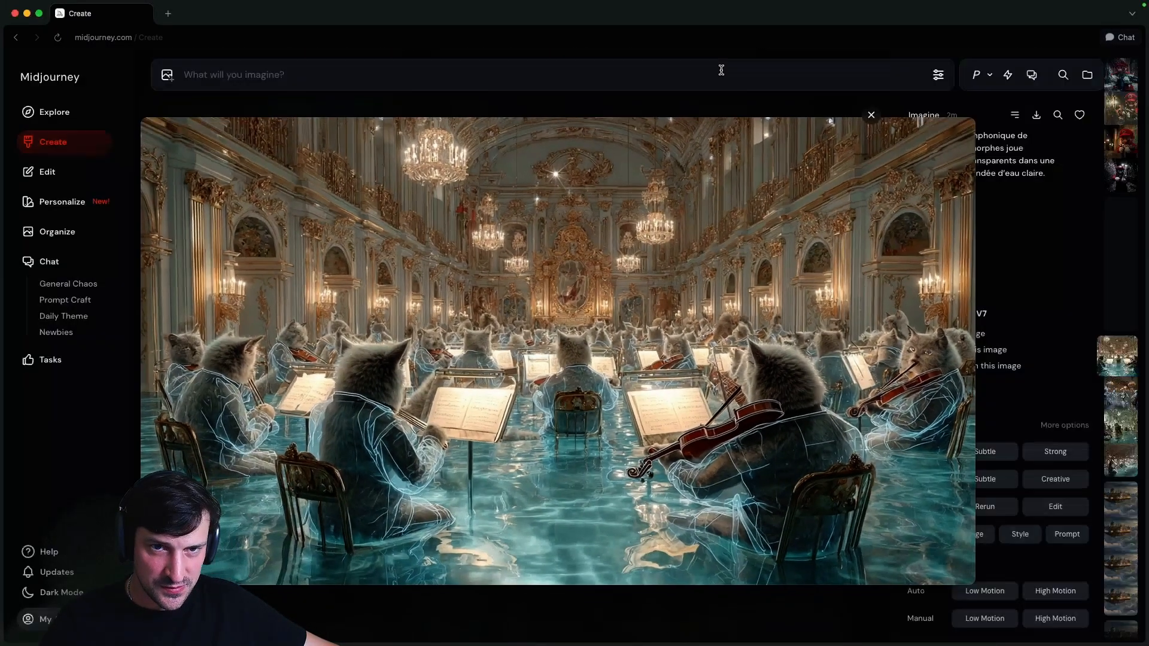
scroll(576, 365, up, 1)
click(576, 365)
click(576, 365)
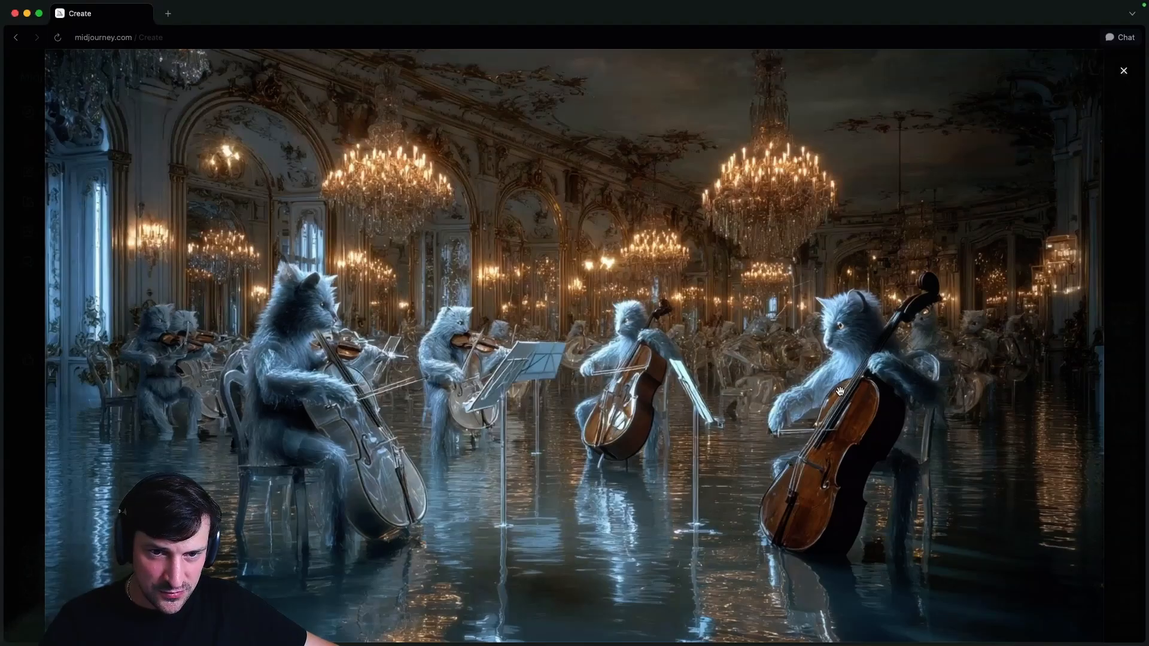
Return to the orchestra image with the black violinist cat and upscale it with the Subtle option
click(591, 393)
key(Right)
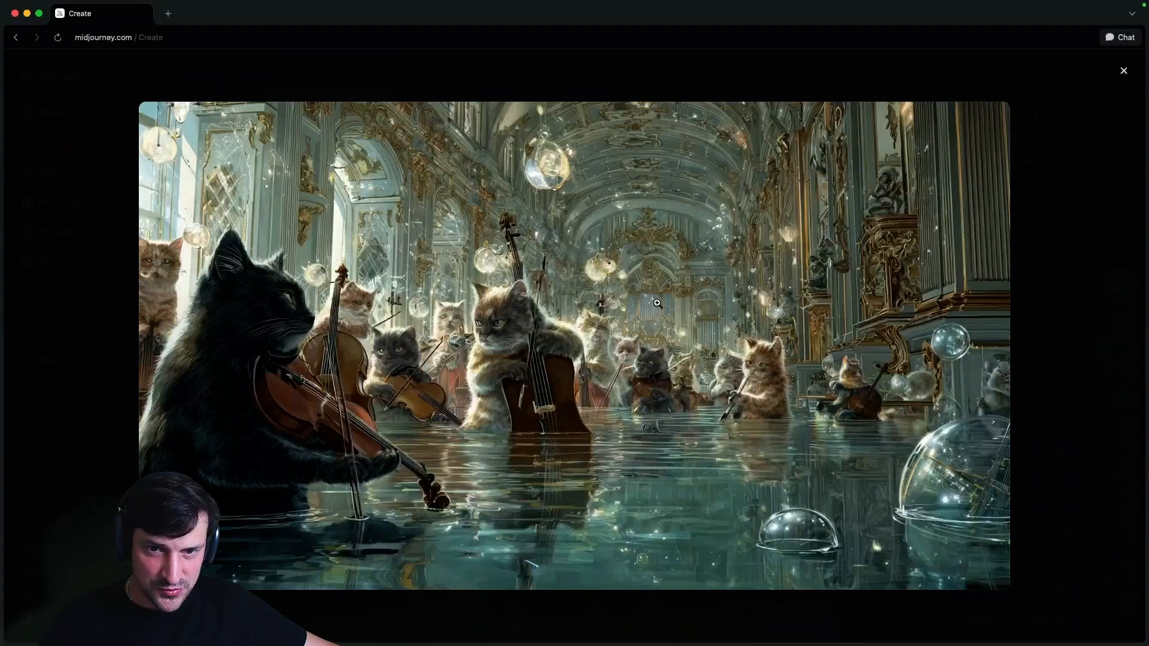
click(763, 374)
click(566, 390)
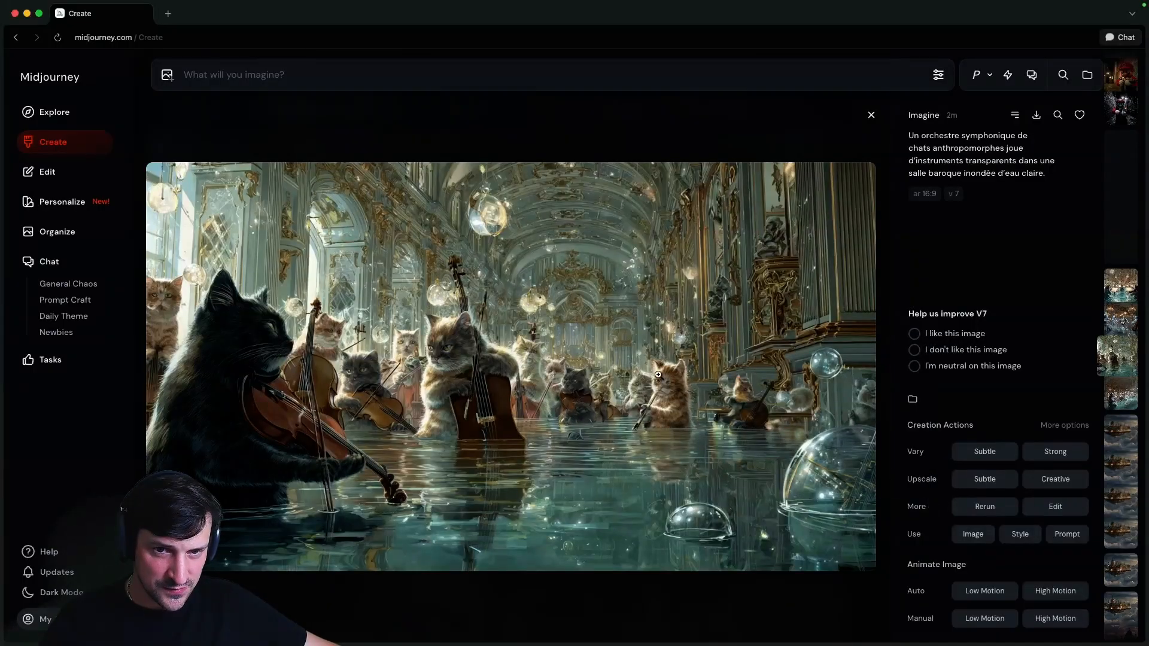
click(975, 483)
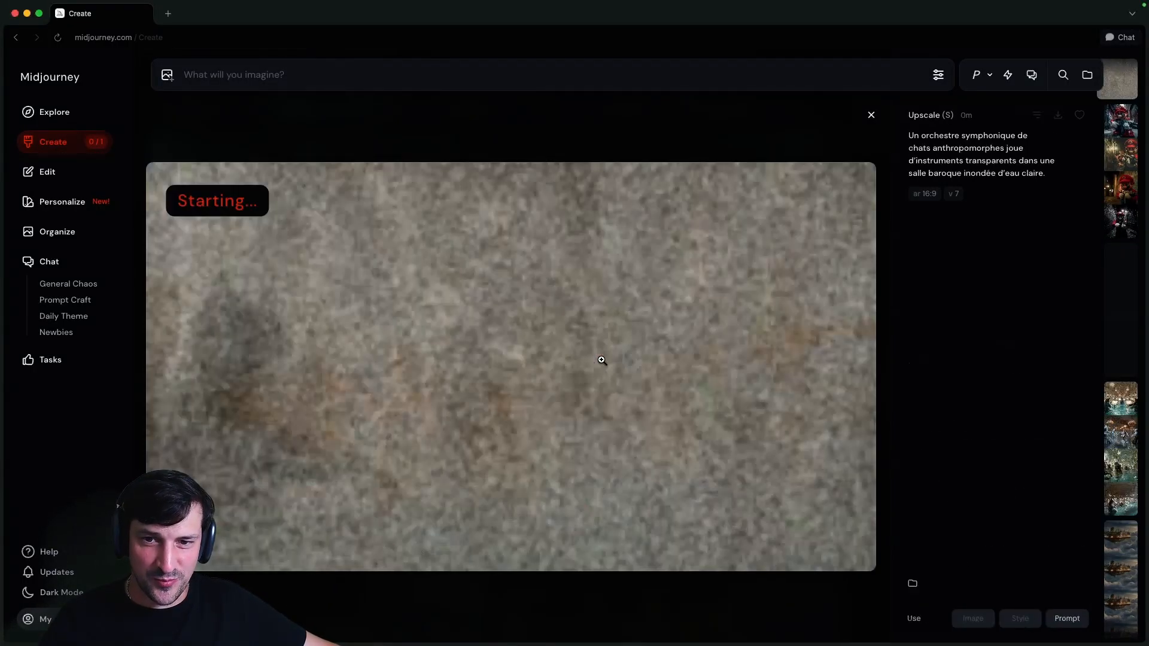
Browse the generated Mario alley images and enlarge the dark one with the street lamp behind him
scroll(601, 360, down, 4)
scroll(601, 360, up, 3)
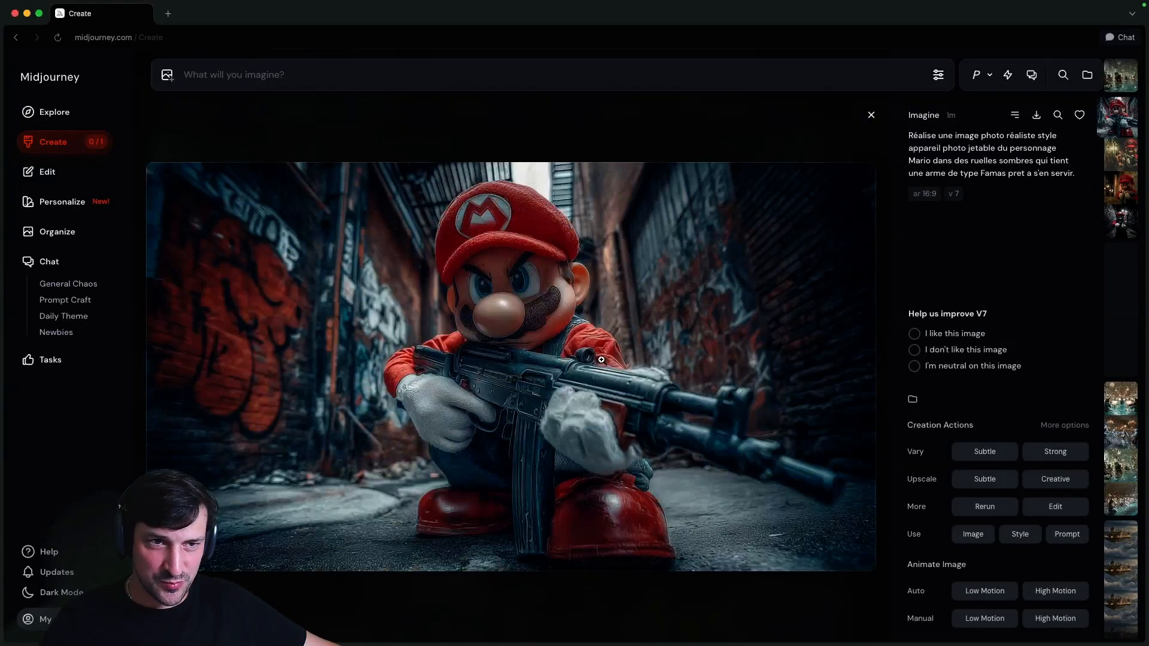
scroll(602, 360, down, 3)
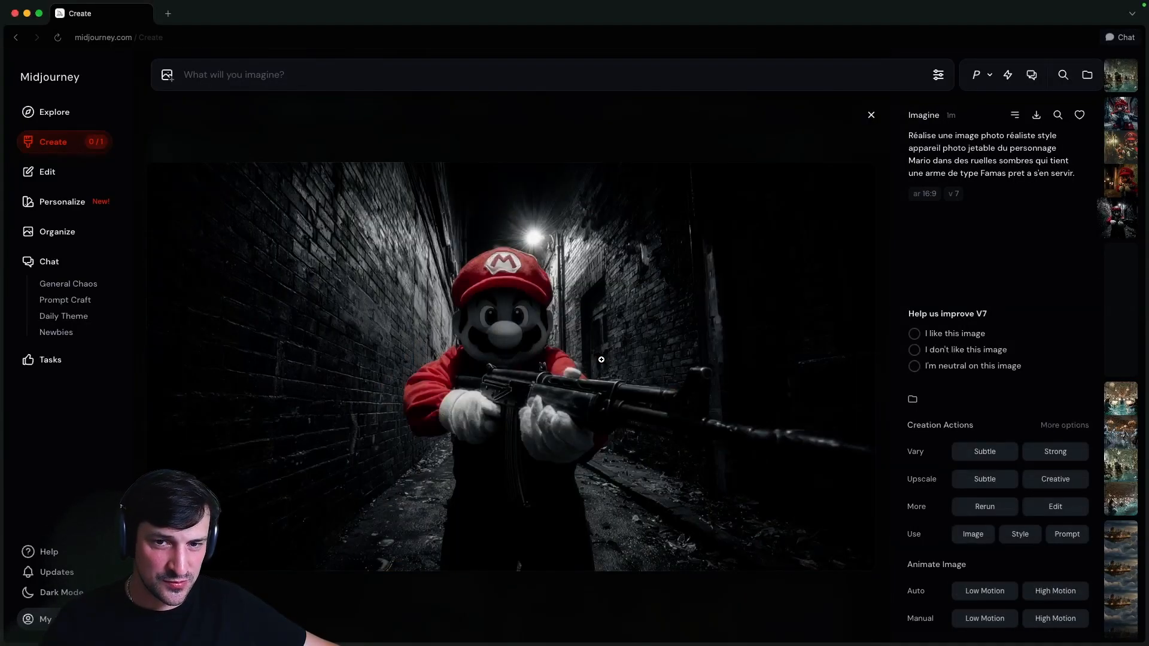
click(559, 387)
scroll(569, 387, up, 2)
scroll(575, 387, down, 2)
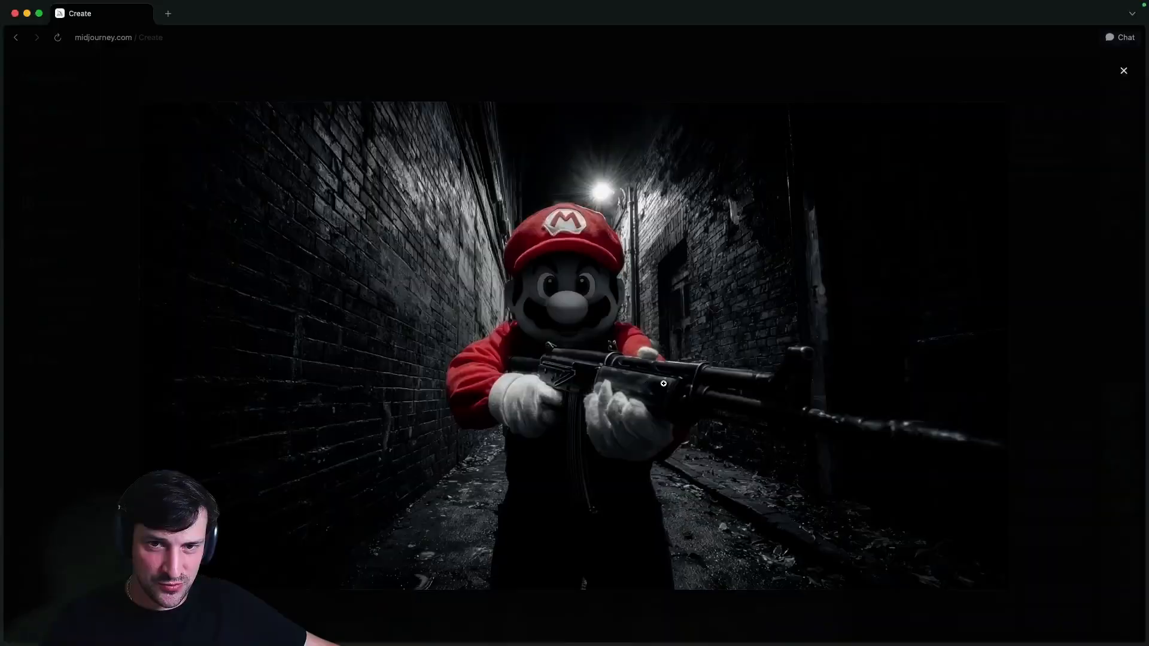
Close the enlarged Mario image and reuse its prompt text for a new generation
click(785, 129)
click(990, 170)
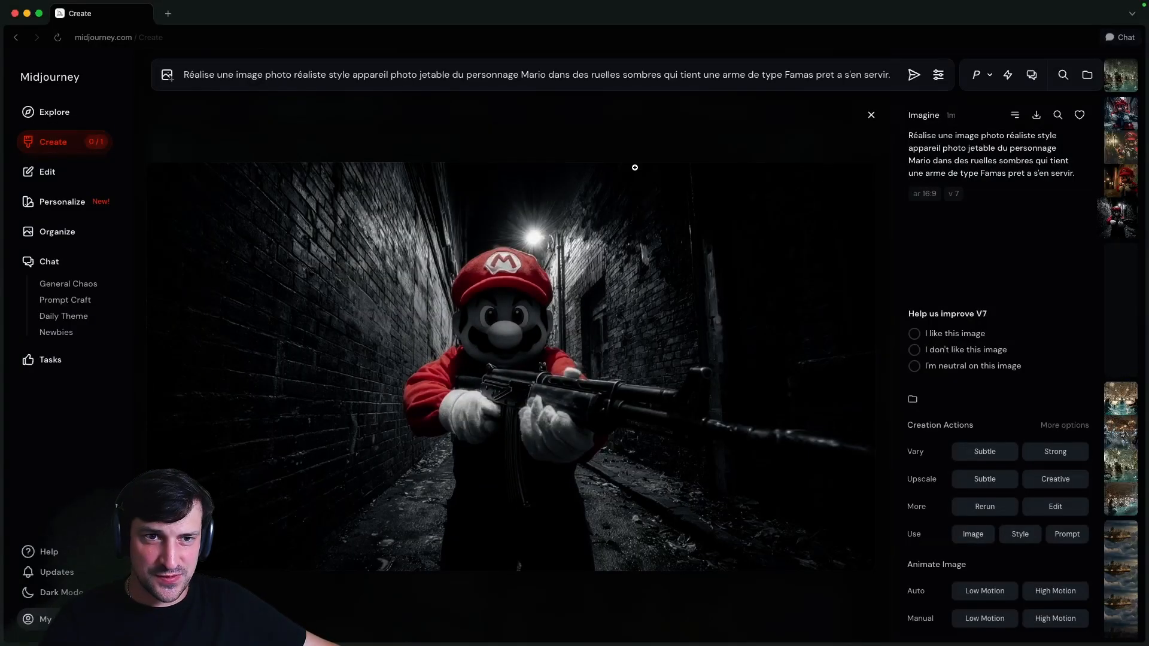
Browse the generated Mario variations and enlarge the one crouching in the graffiti-covered alley
click(786, 79)
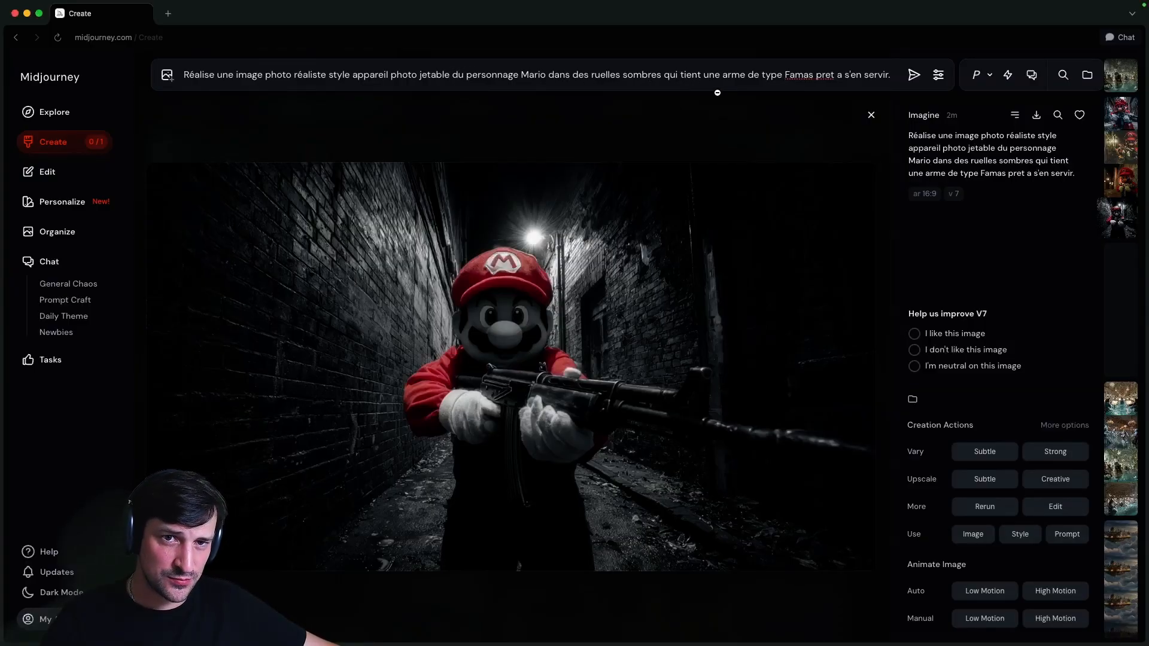
drag(785, 75, 895, 75)
click(814, 77)
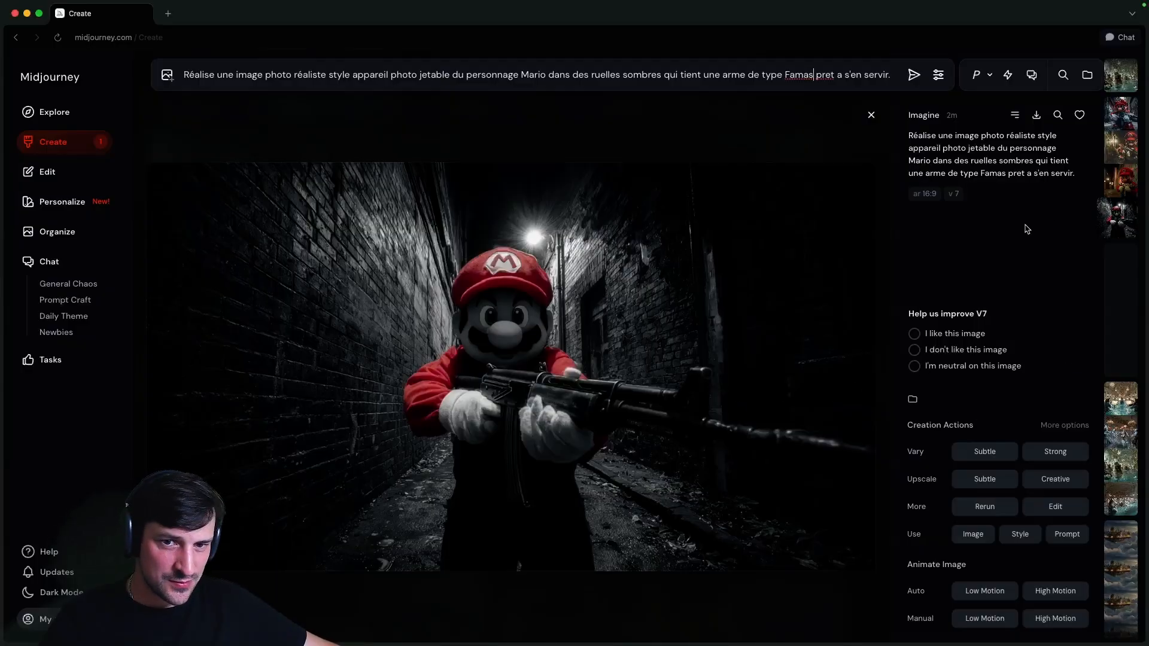
click(1127, 180)
click(1124, 153)
click(1125, 123)
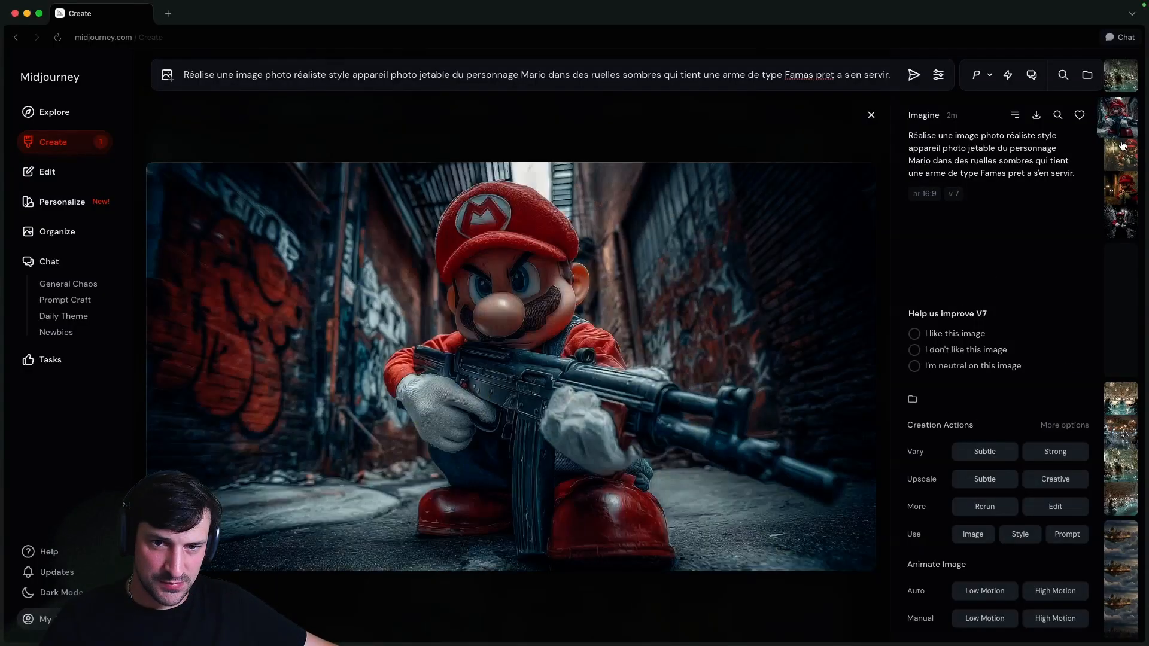
click(491, 334)
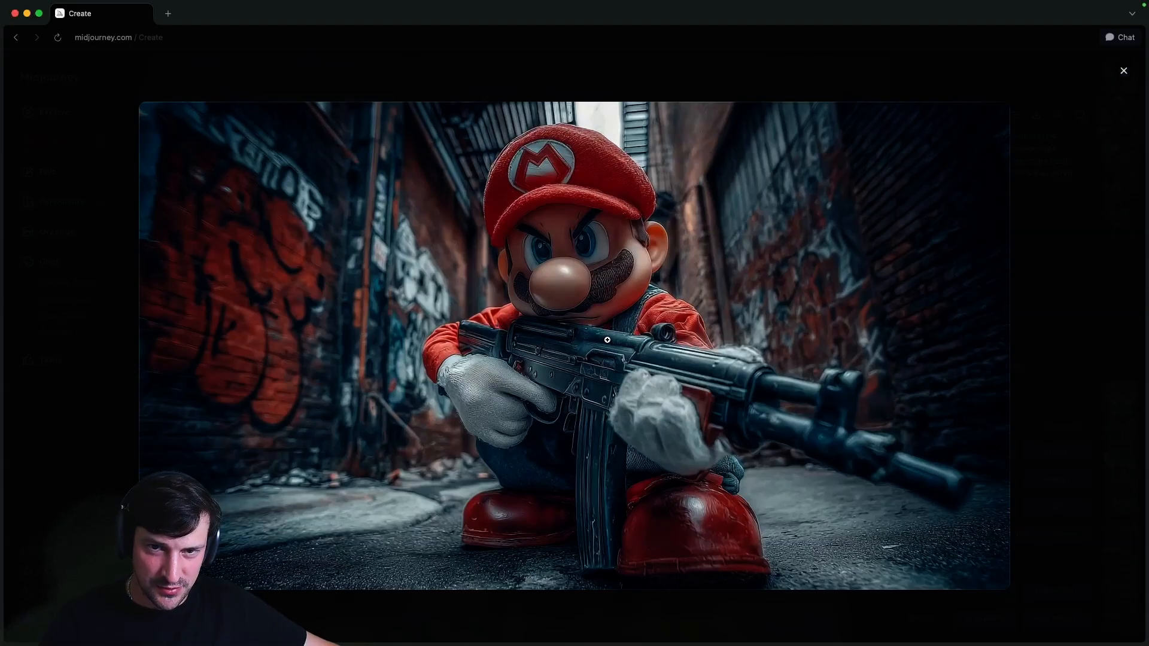
click(710, 343)
click(709, 343)
Compare the remaining Mario variations, enlarge the one with warm street lights, and try to auto-animate it with high motion
click(1114, 167)
click(1121, 187)
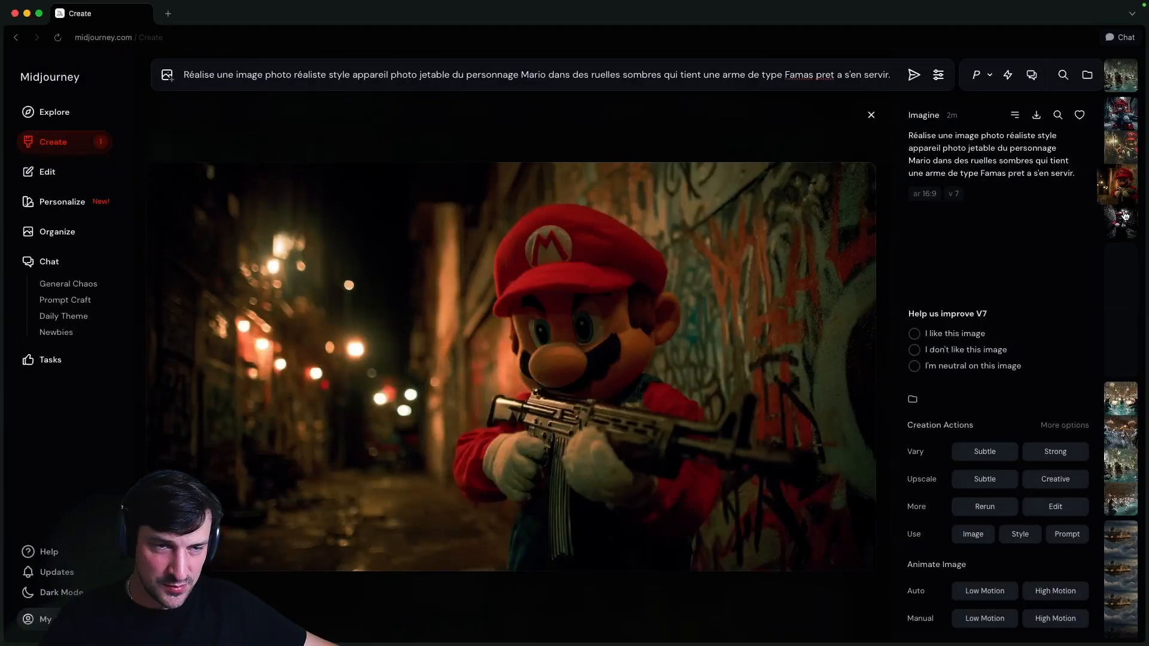
click(1118, 123)
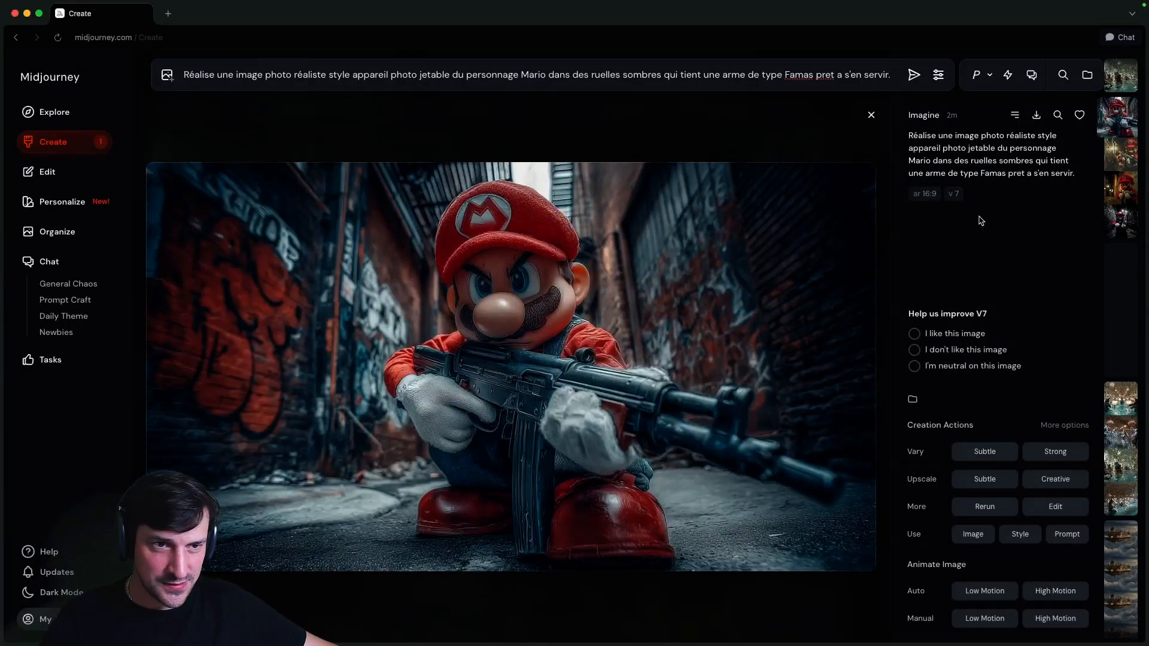
click(1134, 229)
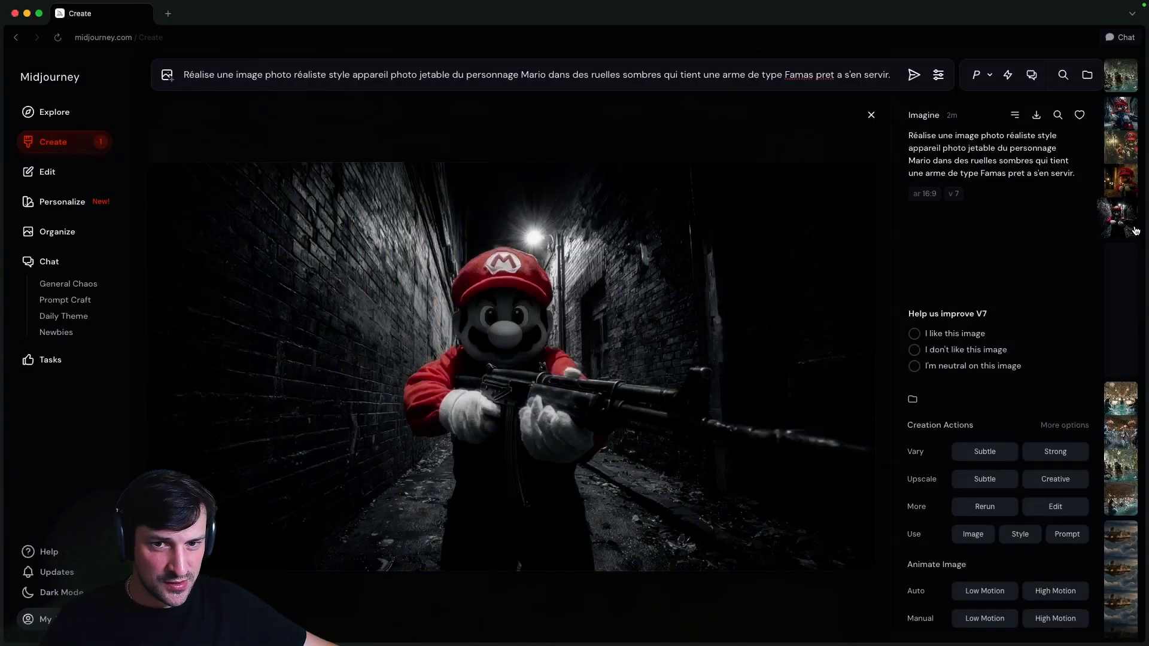
click(1121, 183)
click(552, 392)
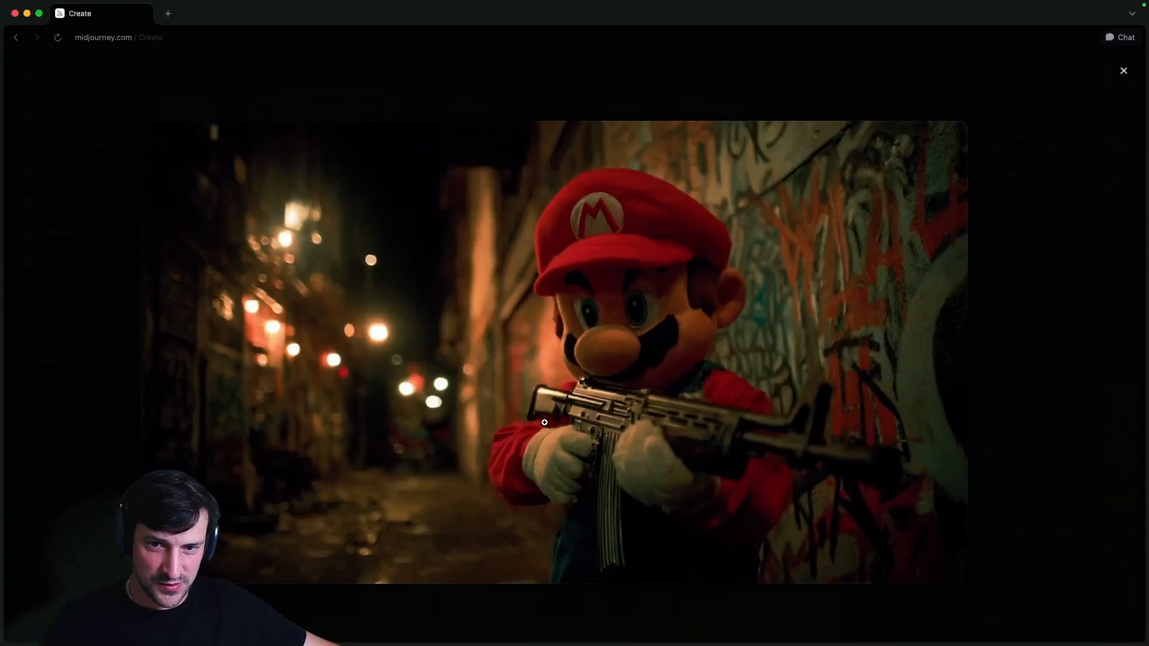
click(1024, 279)
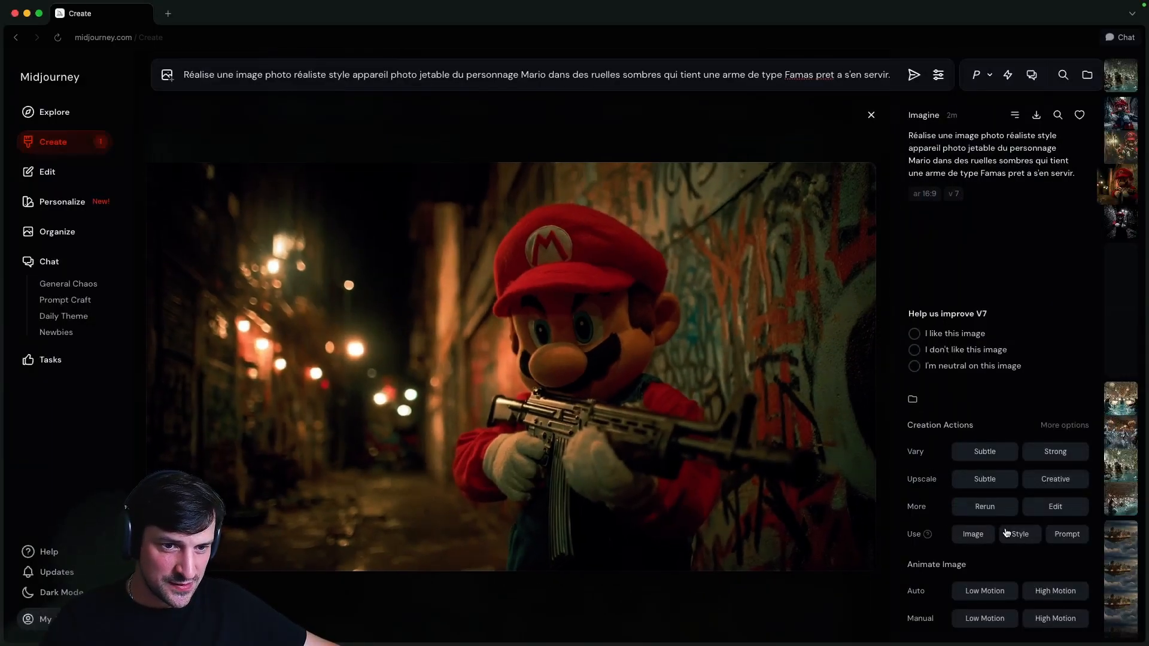
click(1055, 591)
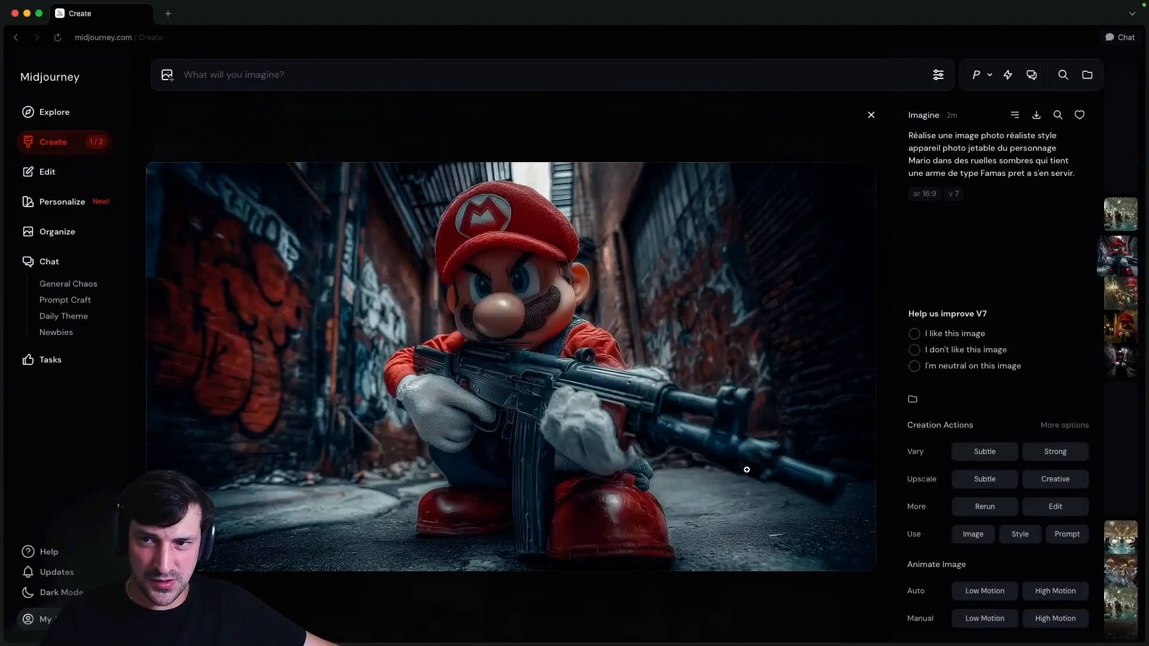
Inspect the upscaled cat orchestra image at full zoom and open the submitted Mario video job
scroll(708, 371, up, 2)
scroll(705, 367, down, 1)
click(669, 391)
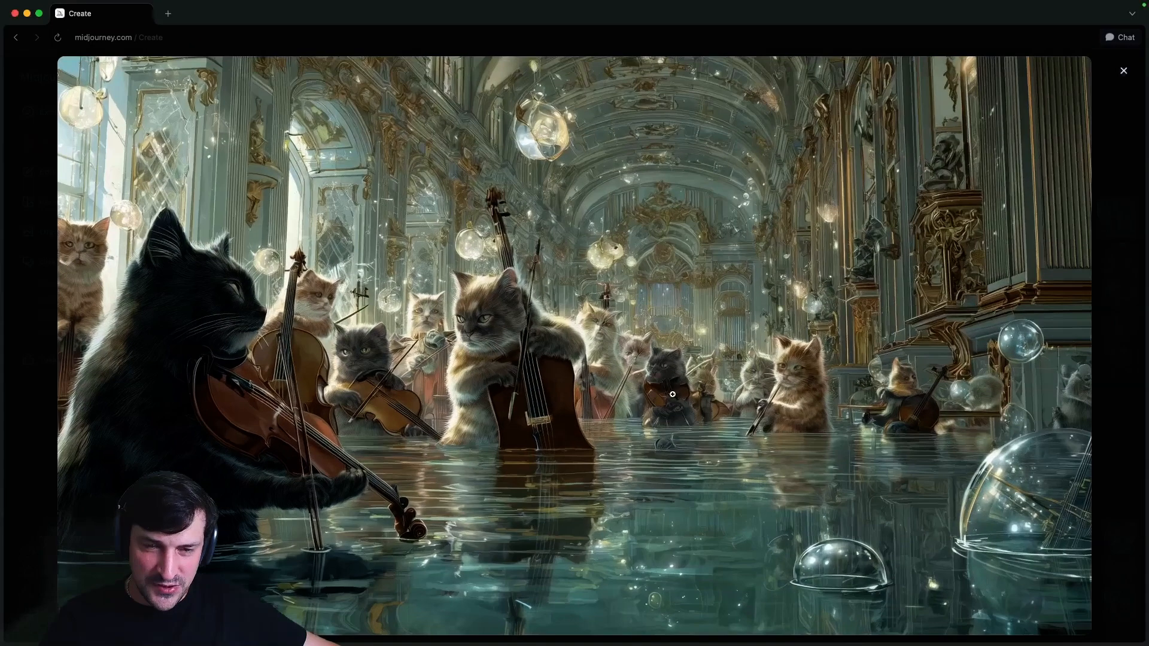
click(794, 379)
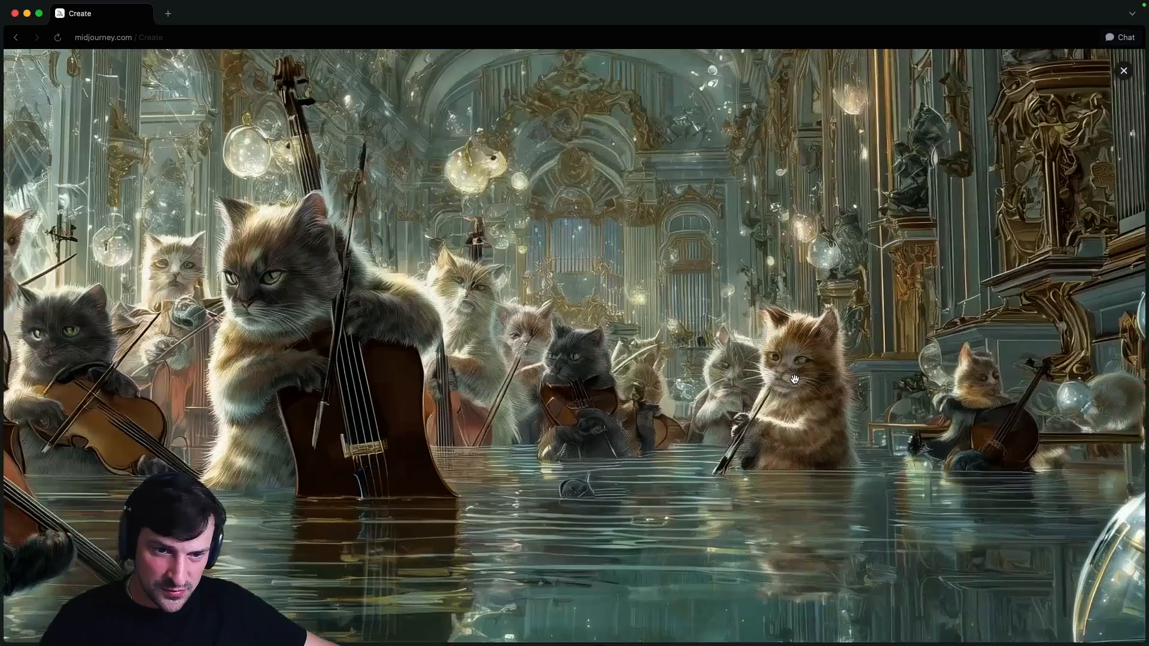
click(790, 365)
click(832, 274)
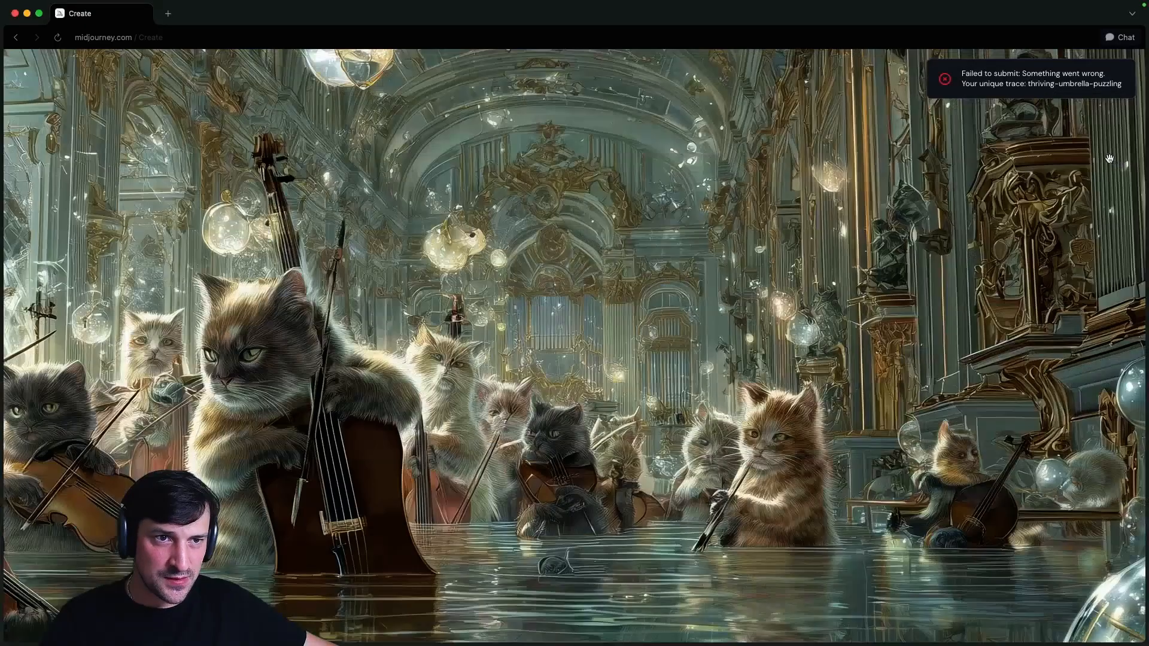
click(835, 272)
click(1129, 184)
scroll(863, 462, up, 1)
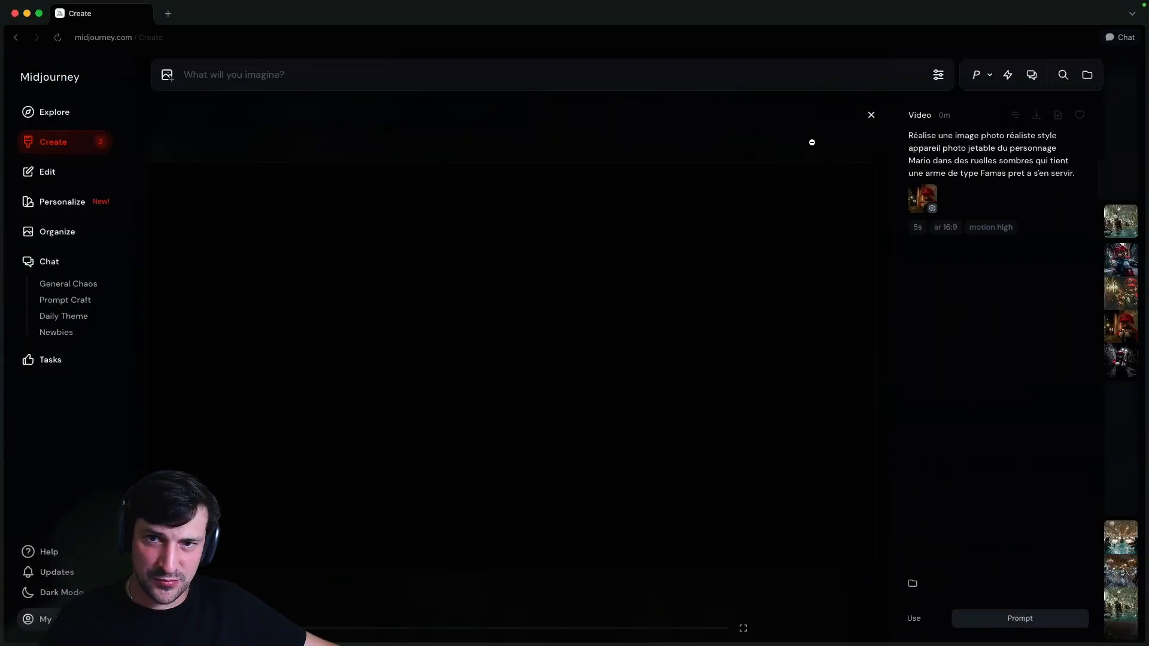
Reopen the Mario image with warm street lights from the creations feed and retry its automatic high-motion animation
click(876, 116)
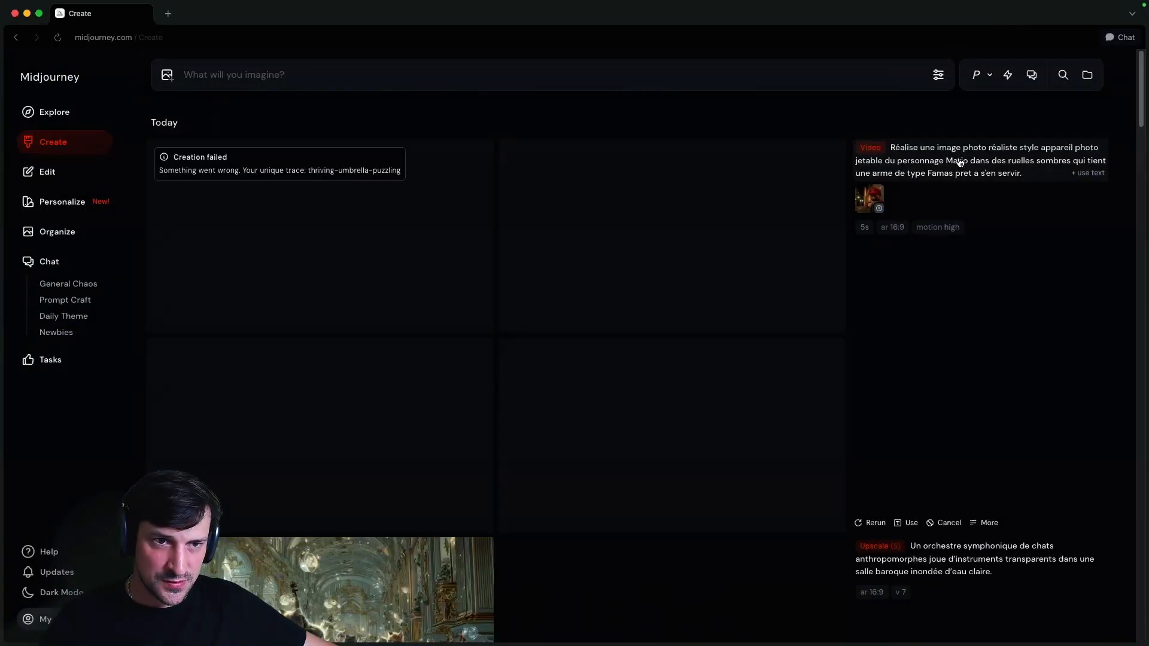
scroll(897, 275, down, 9)
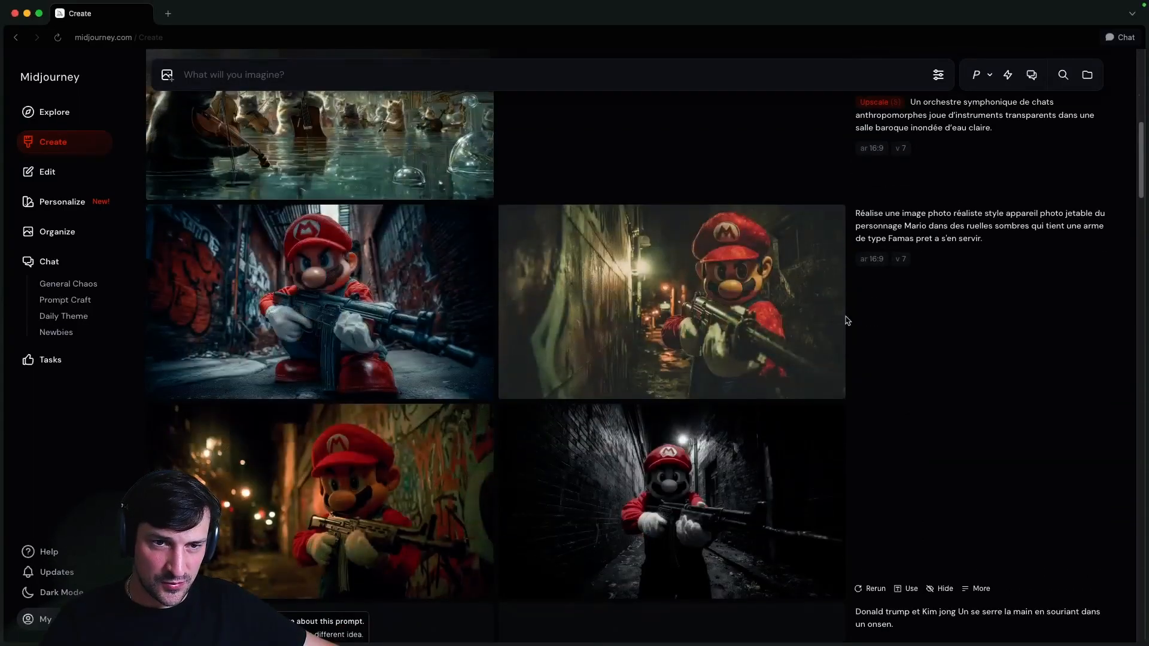
scroll(867, 326, up, 6)
click(761, 412)
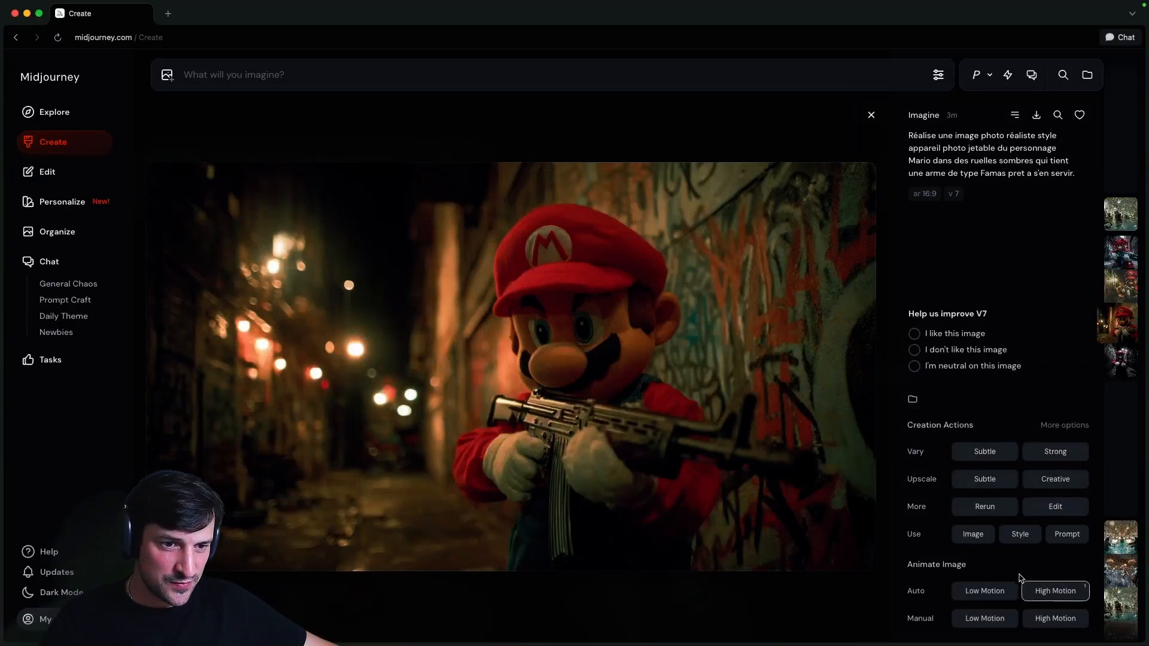
click(1048, 592)
click(97, 144)
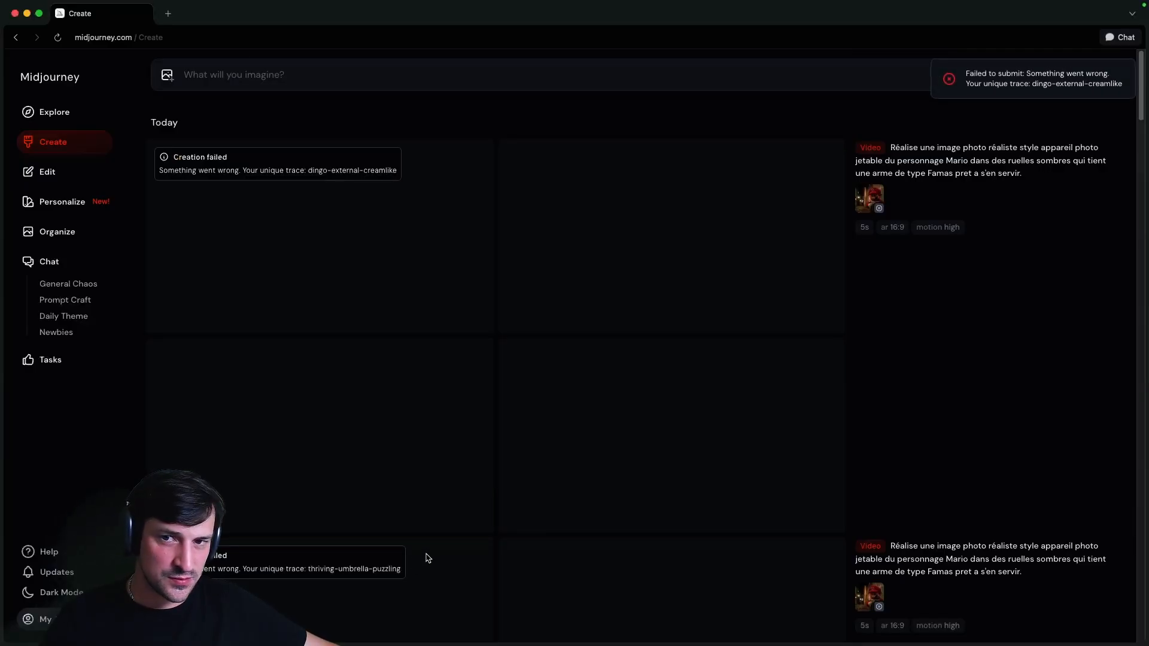
Read the failed video job's error details and check the subscription's remaining fast hours
drag(259, 171, 356, 173)
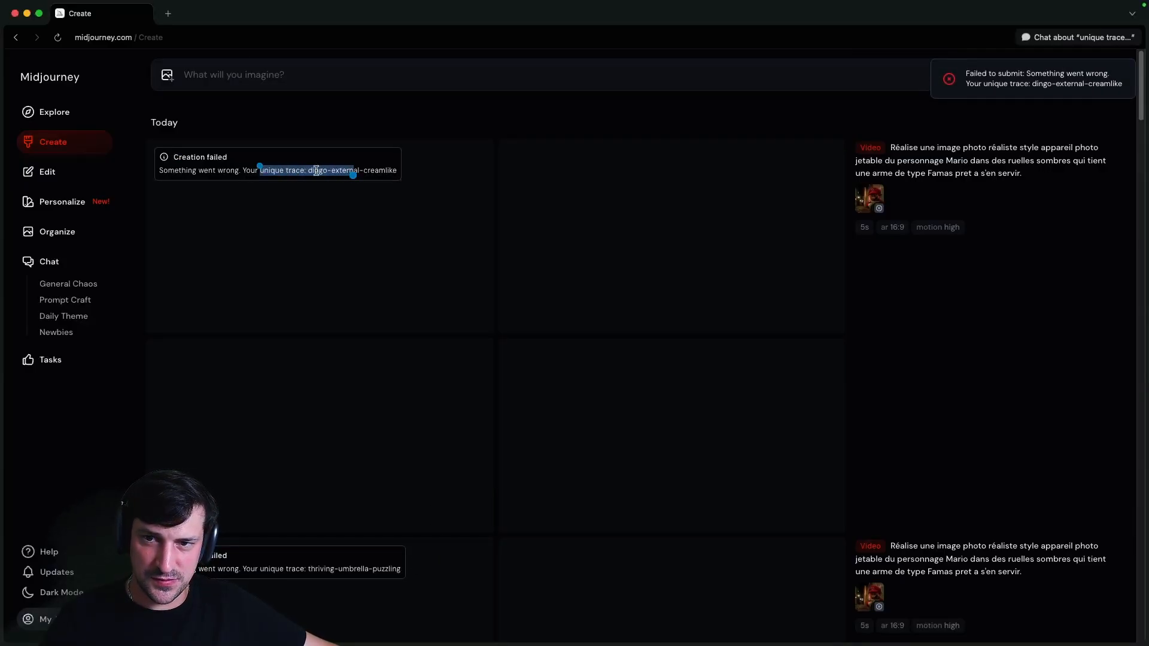
click(323, 171)
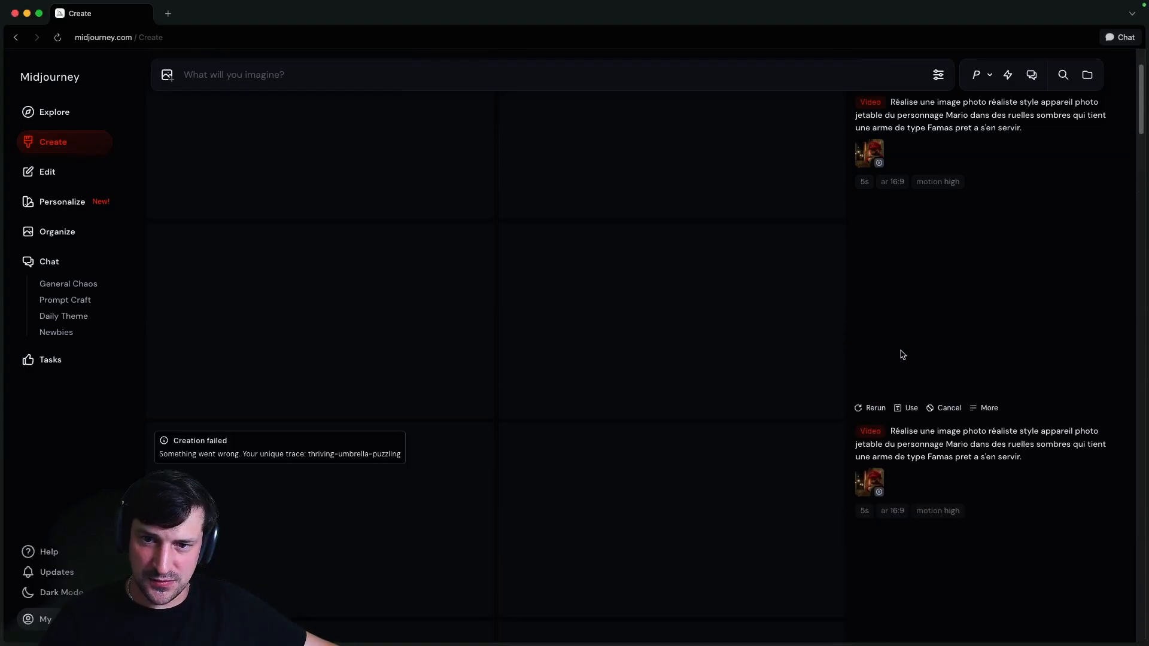
click(72, 620)
click(200, 534)
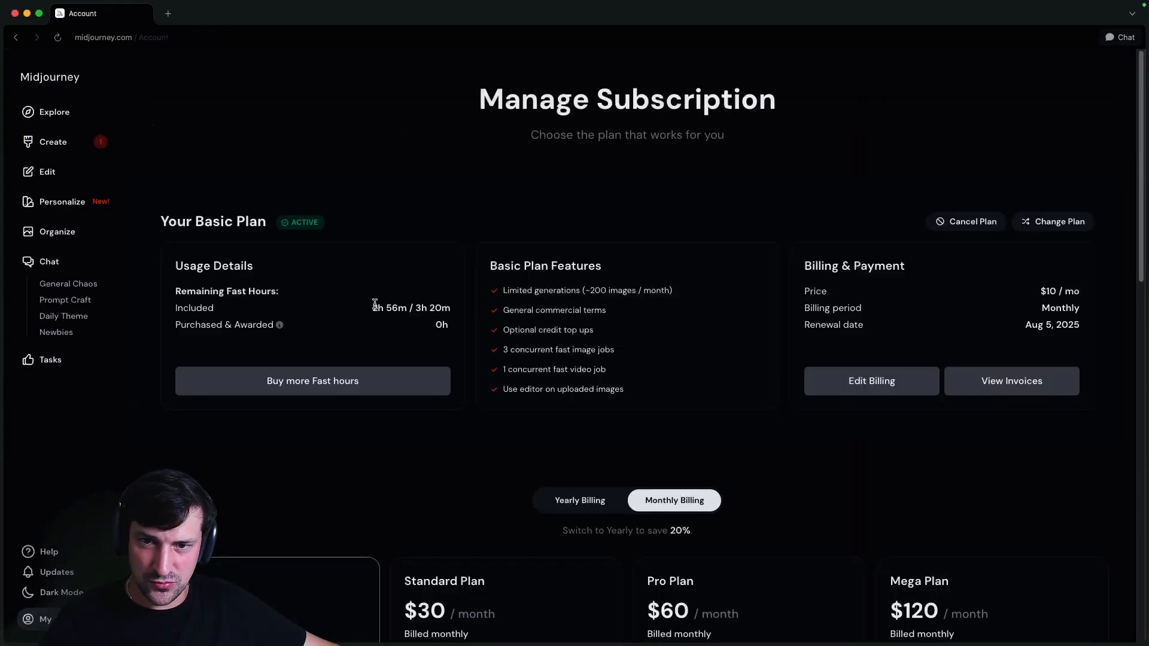
drag(372, 306, 452, 307)
click(391, 306)
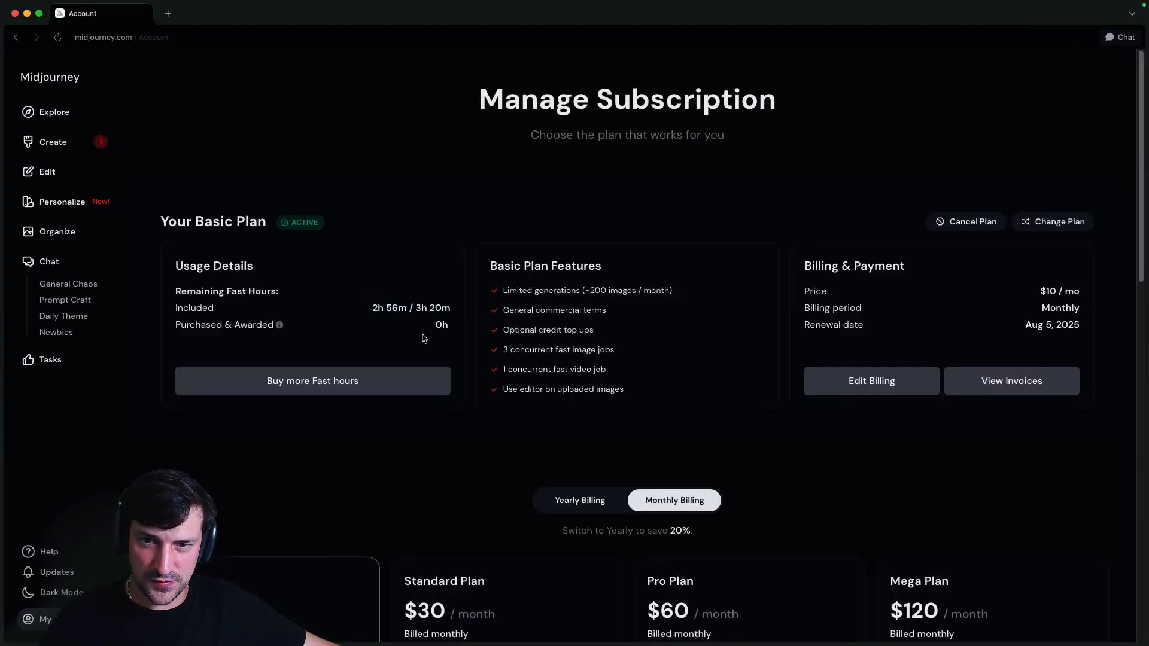
Return to the creations feed and look through the Mario images and video jobs
click(68, 144)
scroll(417, 417, down, 9)
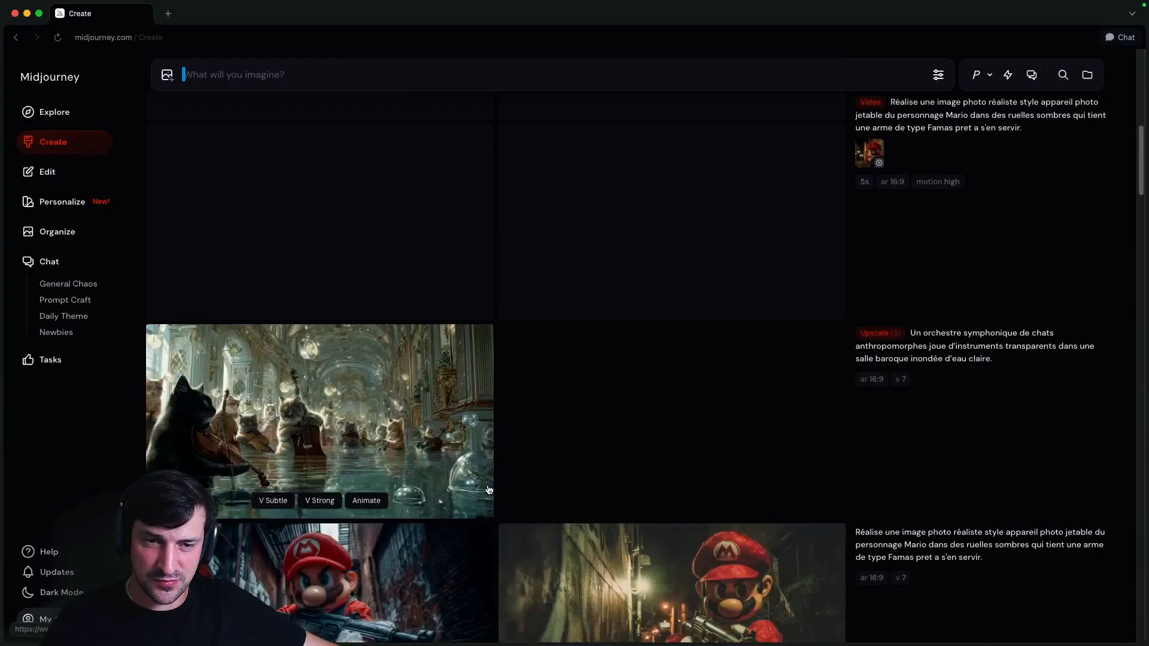
scroll(552, 401, up, 4)
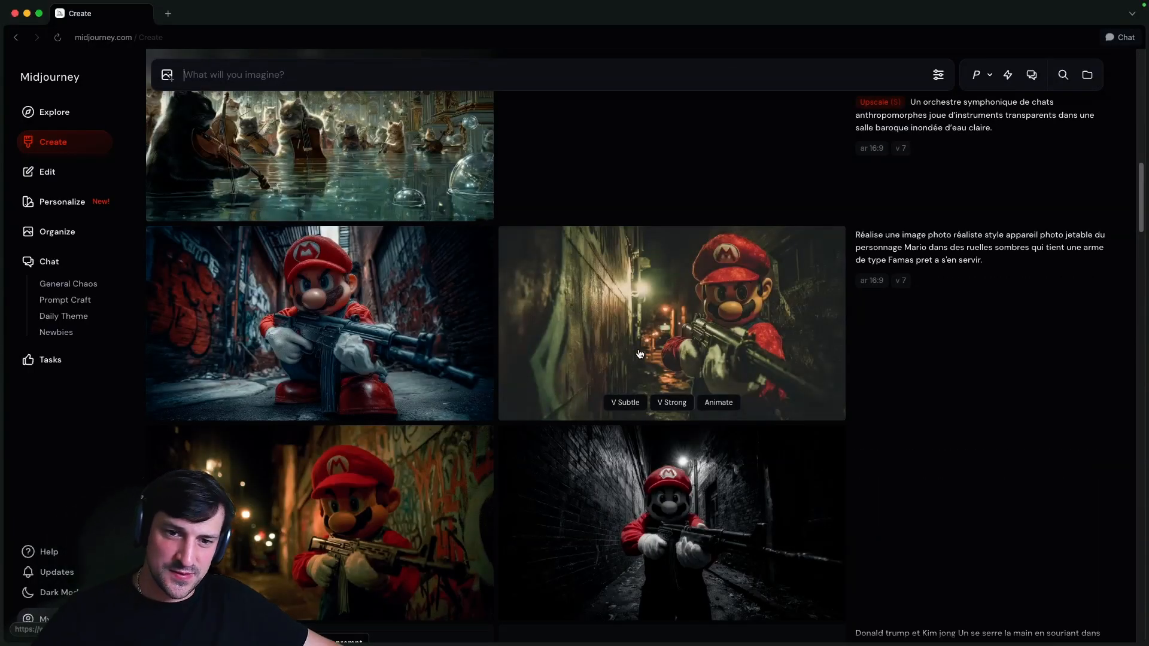
scroll(377, 527, down, 1)
scroll(407, 522, up, 20)
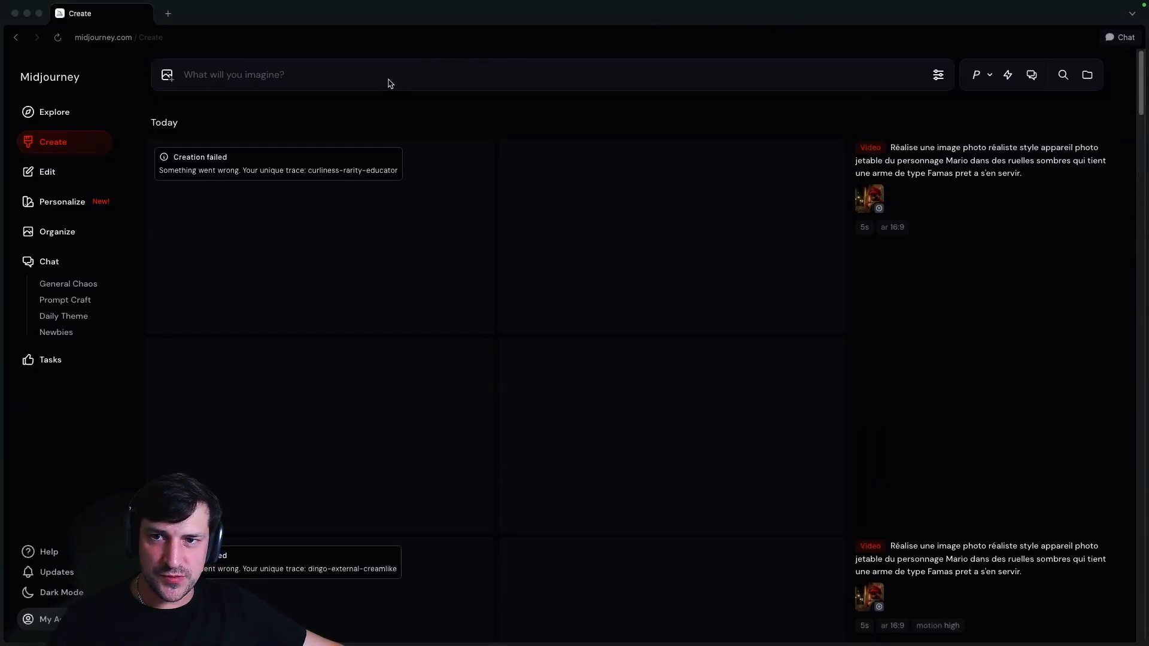
Generate images from the prompt "Poster art-déco montrant Chester Bennington en smoking, éclairage doré, fond gala flou"
click(390, 81)
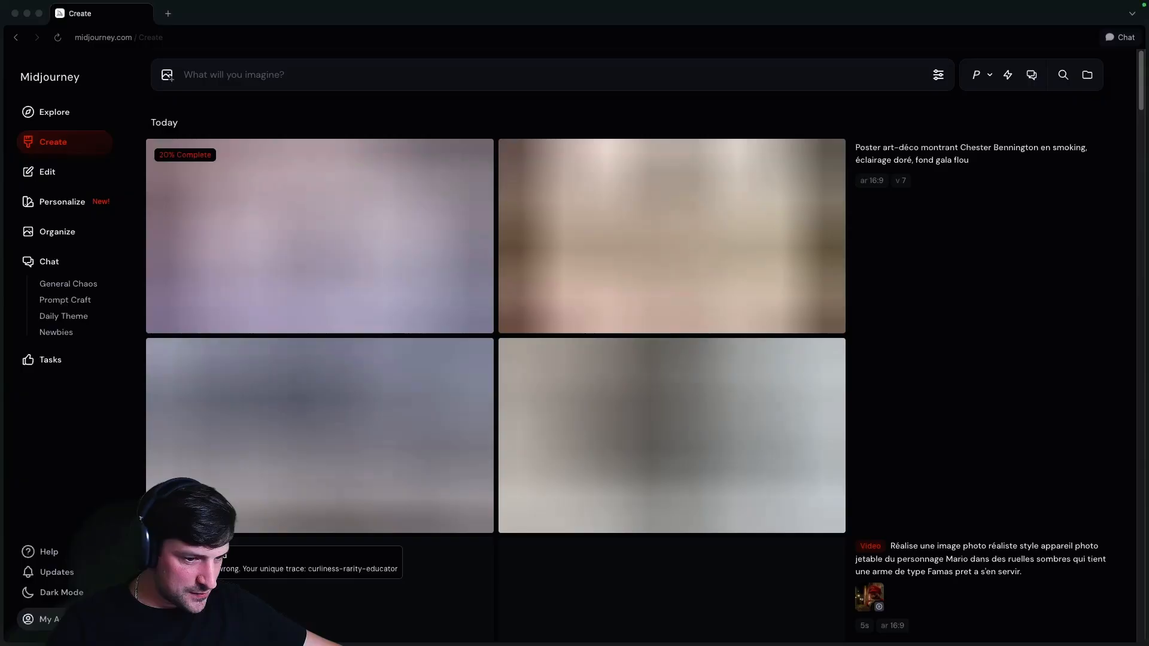
Submit the French cinema-set prompt for an old grimoire on a stone altar with "NE ME LIS PAS" in glowing gothic letters and candlelight
click(317, 81)
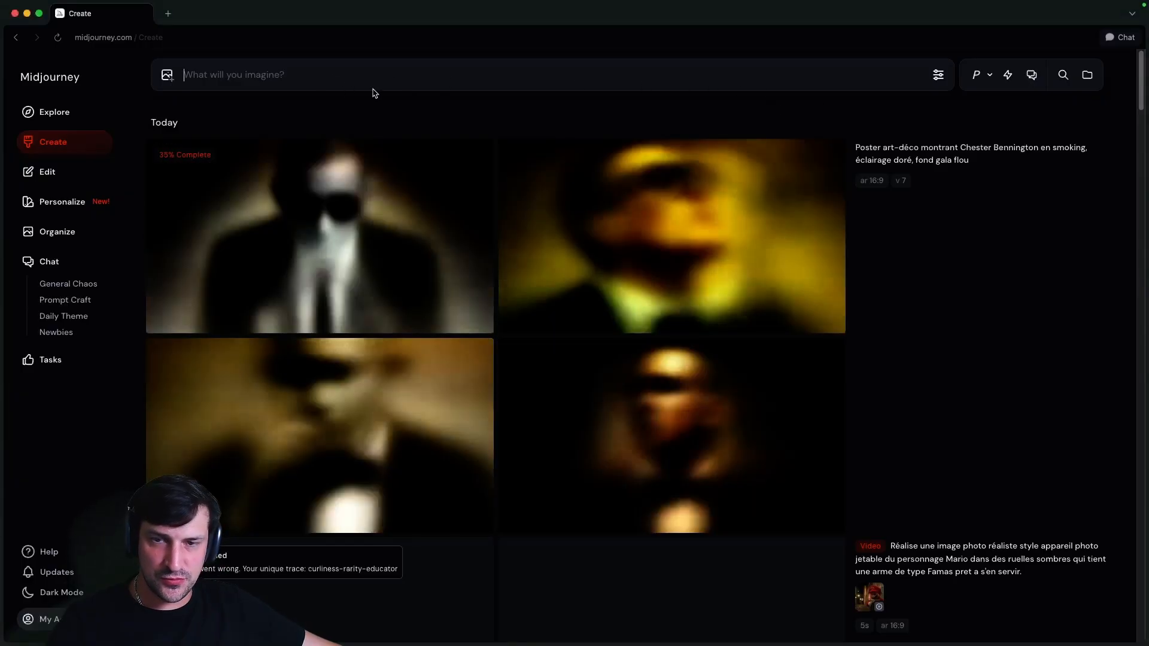
text(Image style photo de plateau cinéma : vieux grimoire ouvert sur un autel de pierre, en lettres gothiques incandescentes apparaît "NE ME LIS PAS" sur la page de gauche ; éclairage unique à la bougie, fumée bleutée en arrière-plan.)
click(915, 75)
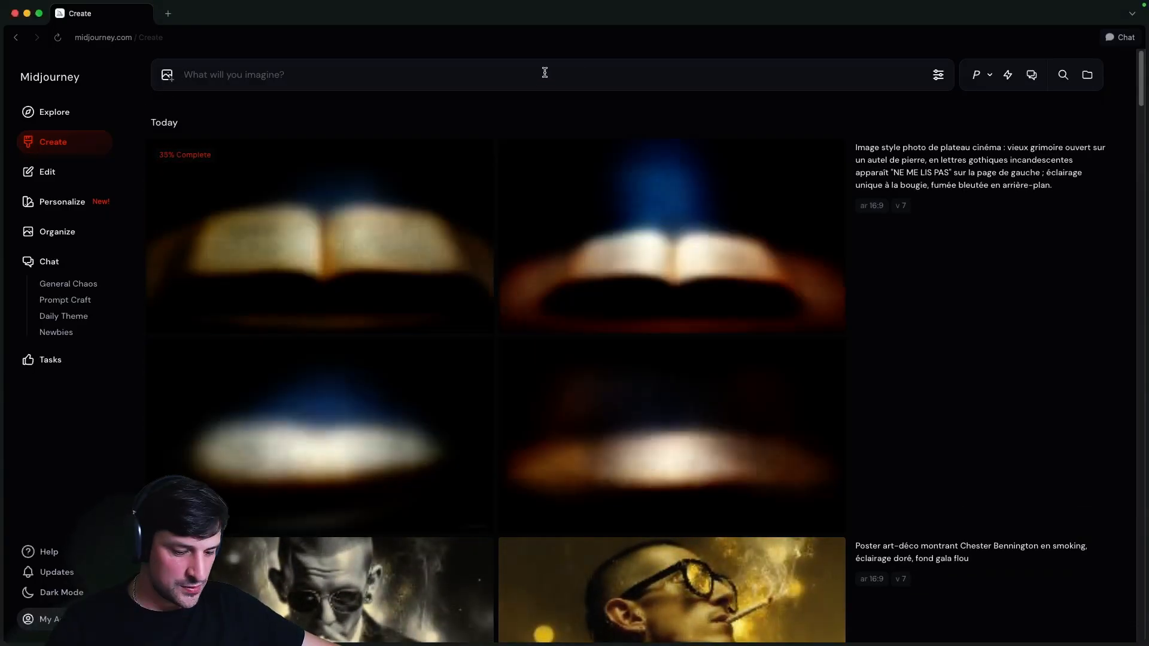
Submit the French prompts for a night forest full of glowing red eyes and a four-panel retro-horror comic page
click(543, 73)
key(cmd+v)
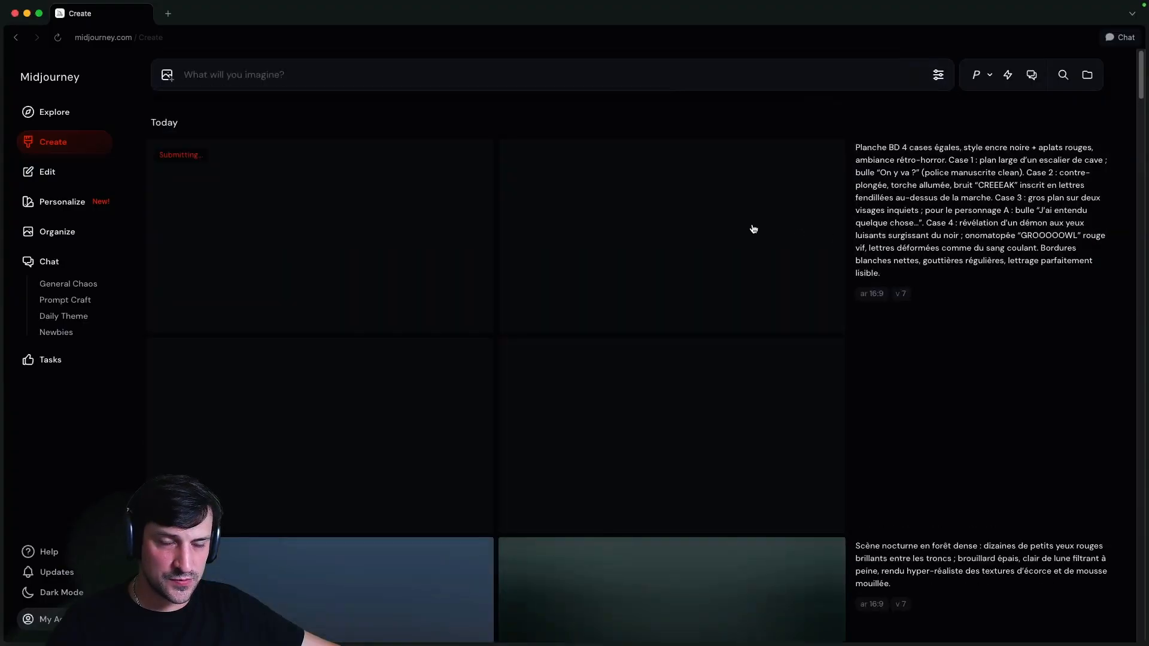
Find the art-déco Chester Bennington posters in the feed and compare the variations in the large view
scroll(717, 260, down, 15)
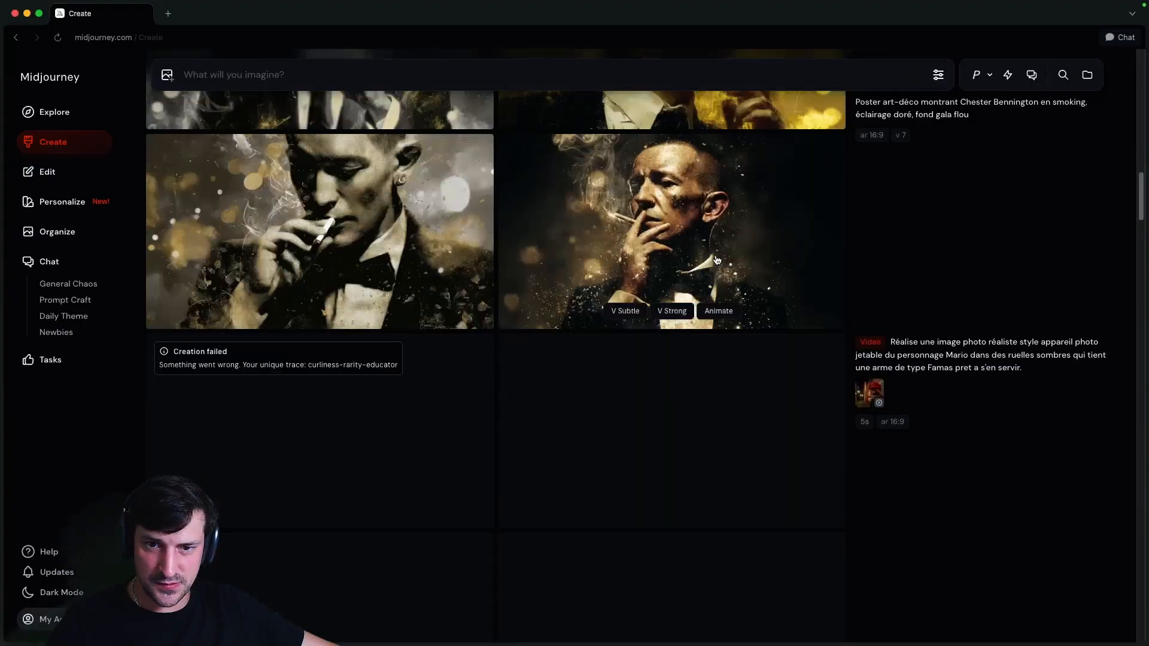
scroll(717, 260, up, 3)
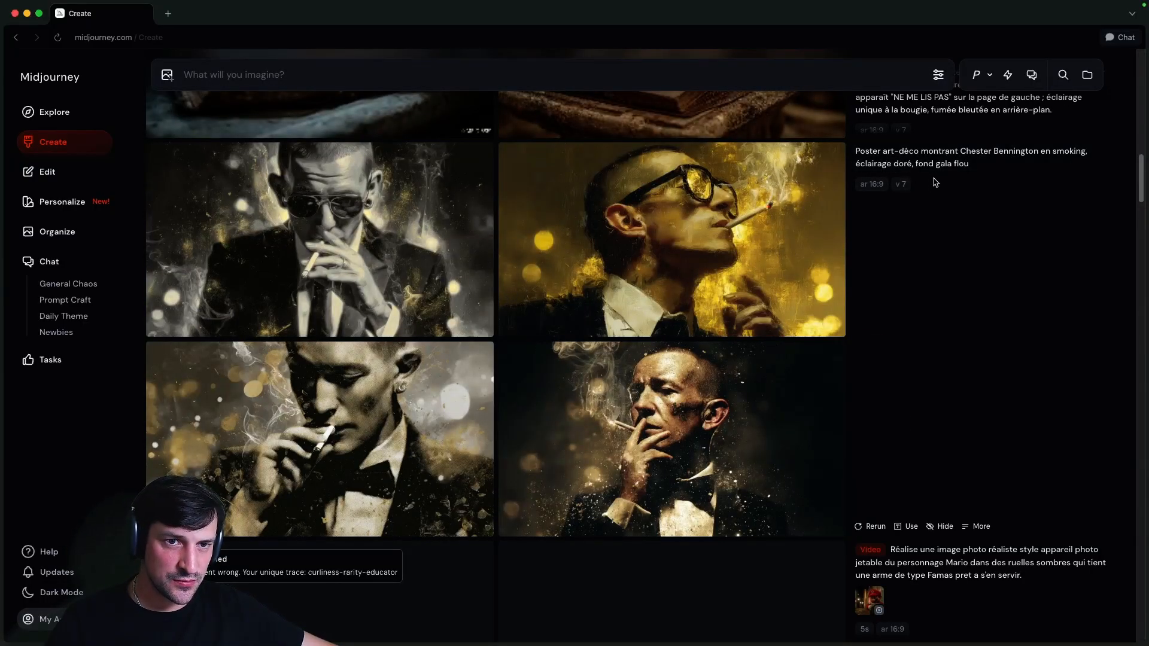
mouse_move(344, 388)
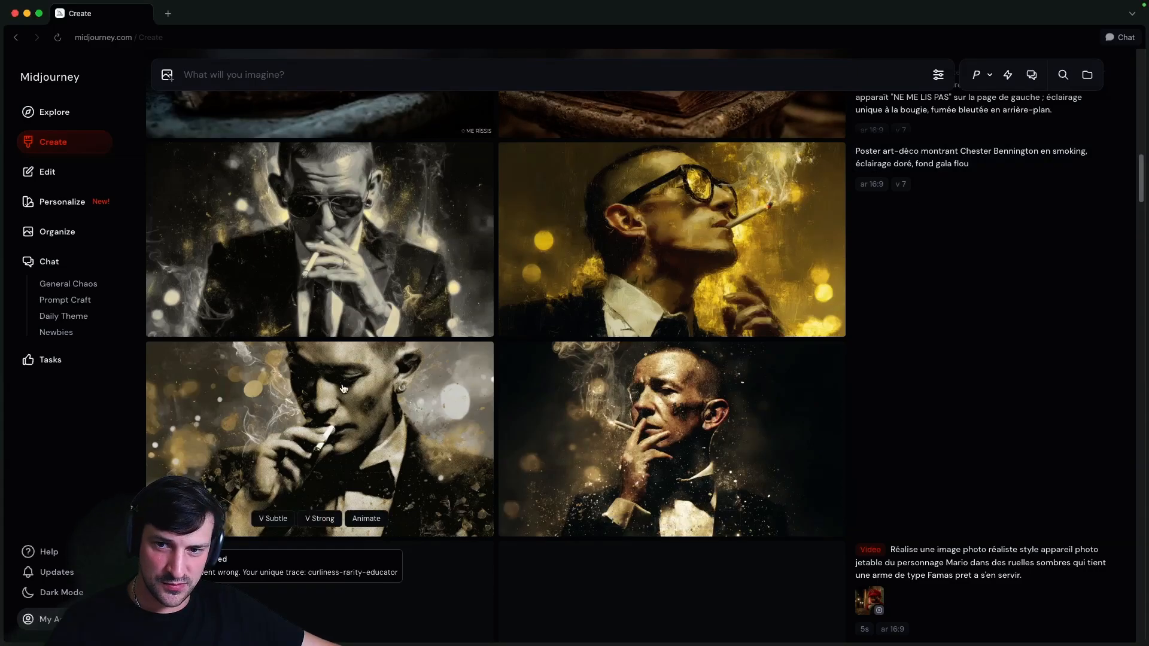
mouse_move(877, 170)
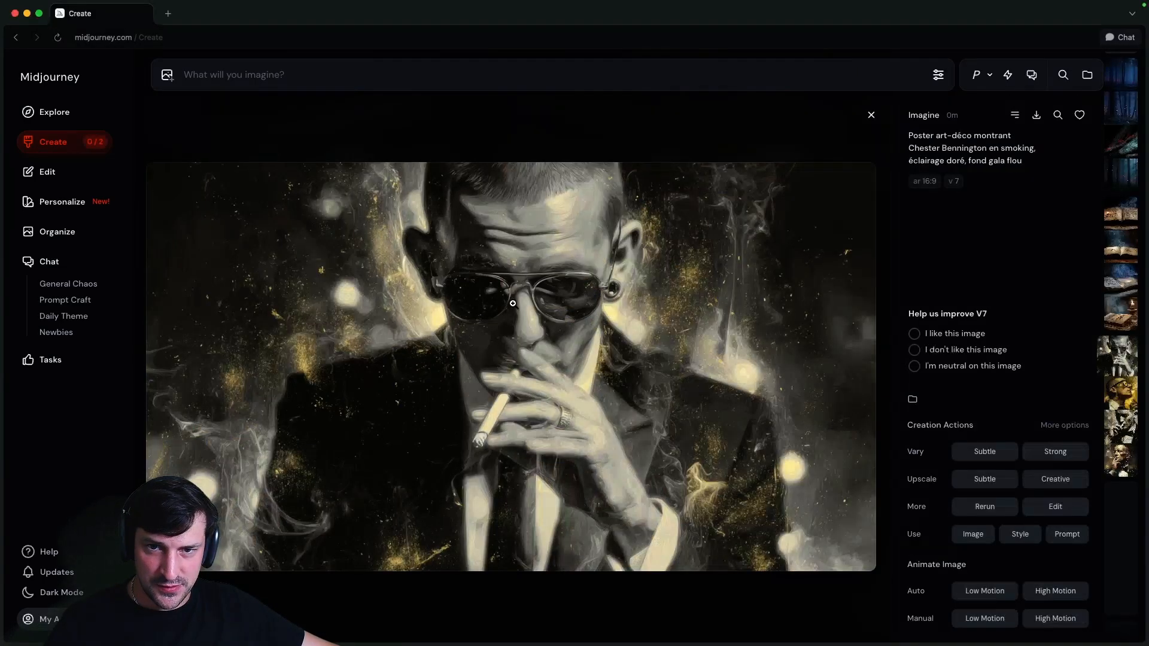
key(Right)
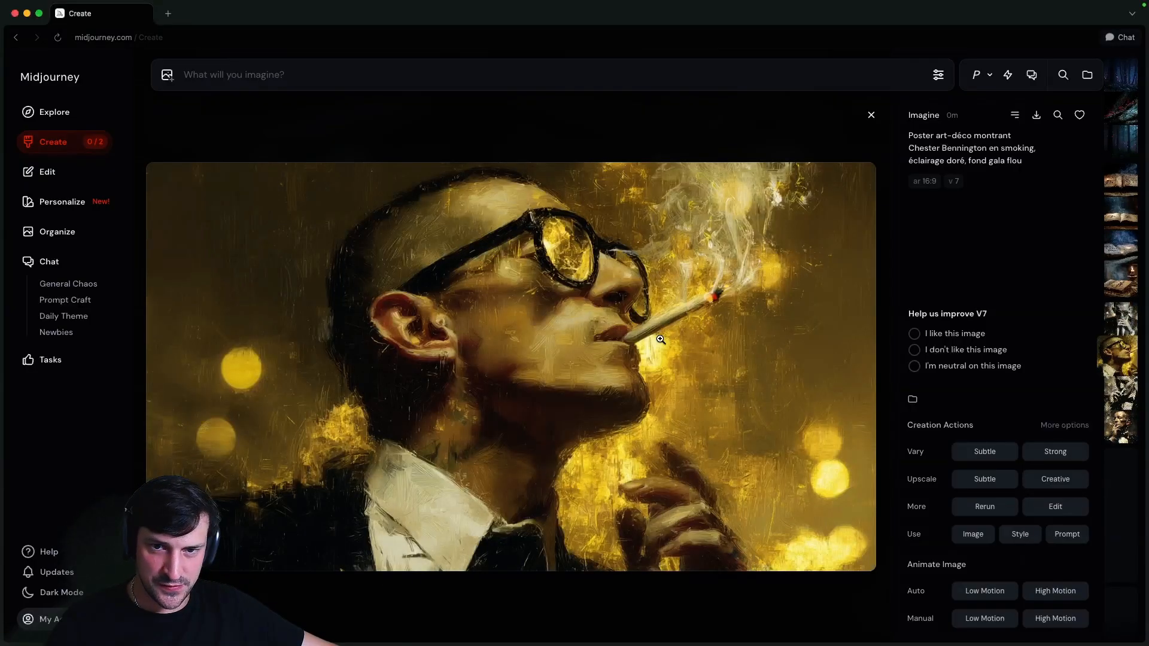
key(Right)
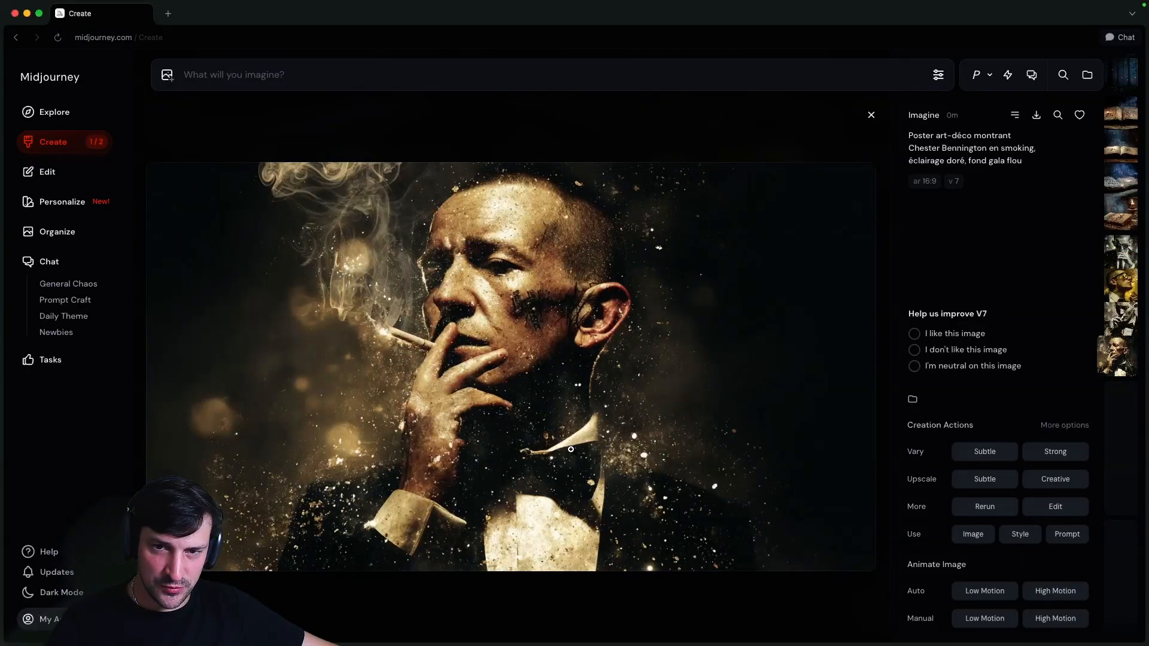
Page through the large view from the art-déco Chester Bennington posters to the grimoire images, and return to the feed
key(Right)
key(Right)
key(Right)
key(Right)
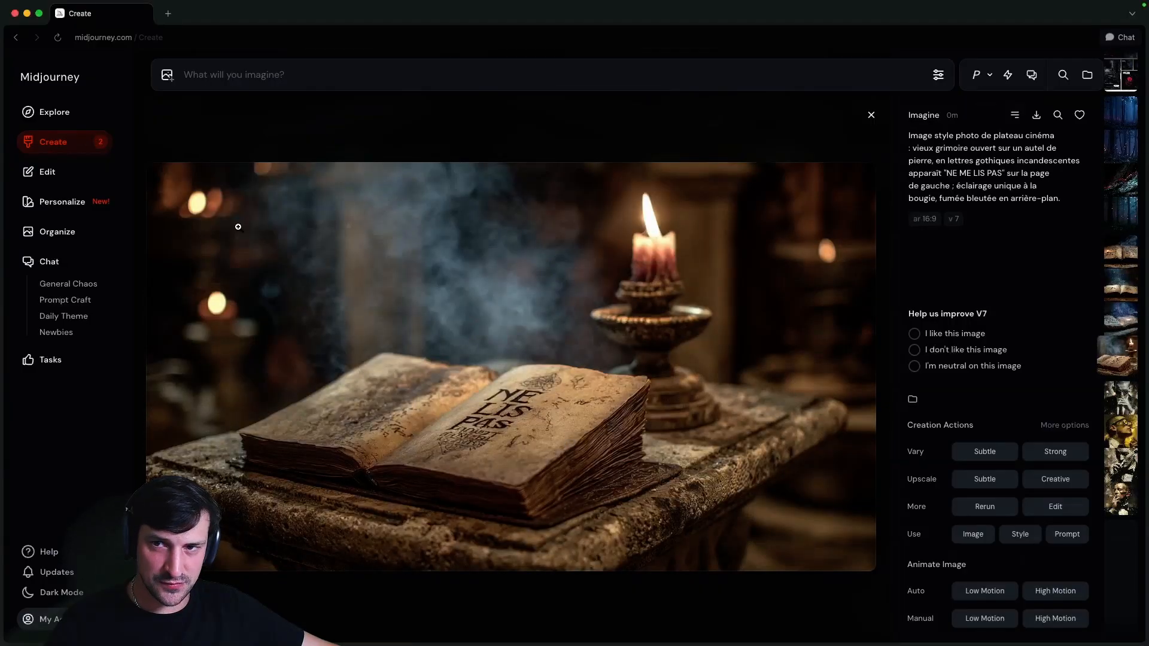
click(872, 115)
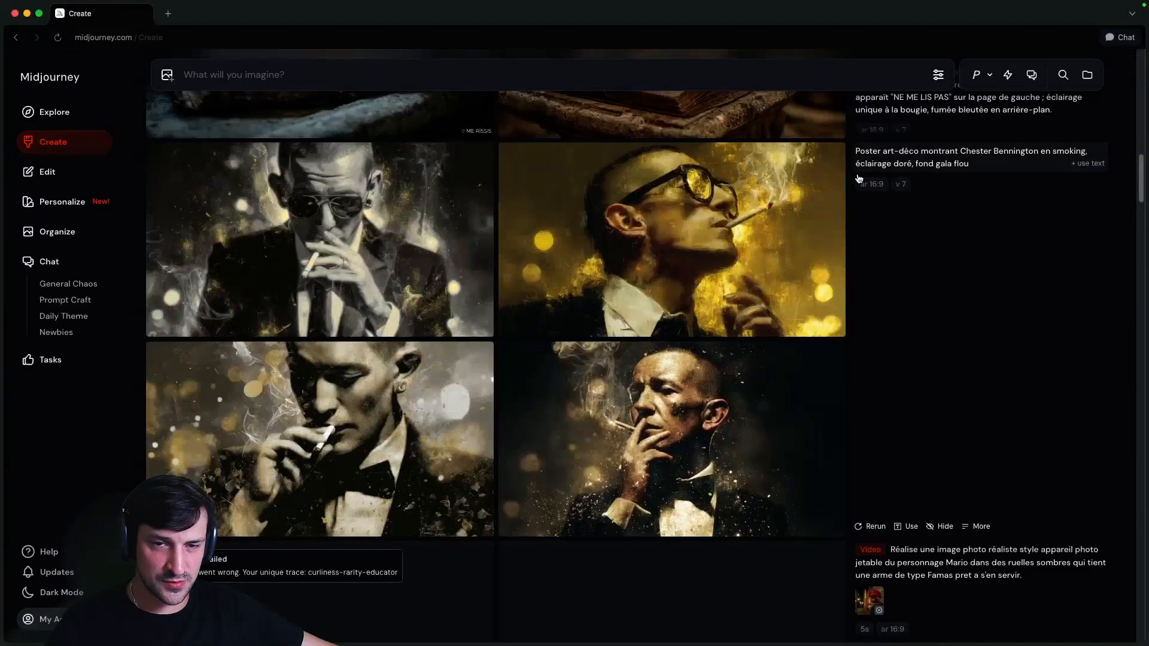
Load the grimoire prompt for reference and compare how each grimoire variation renders the lettering "NE ME LIS PAS"
scroll(601, 352, up, 5)
click(390, 320)
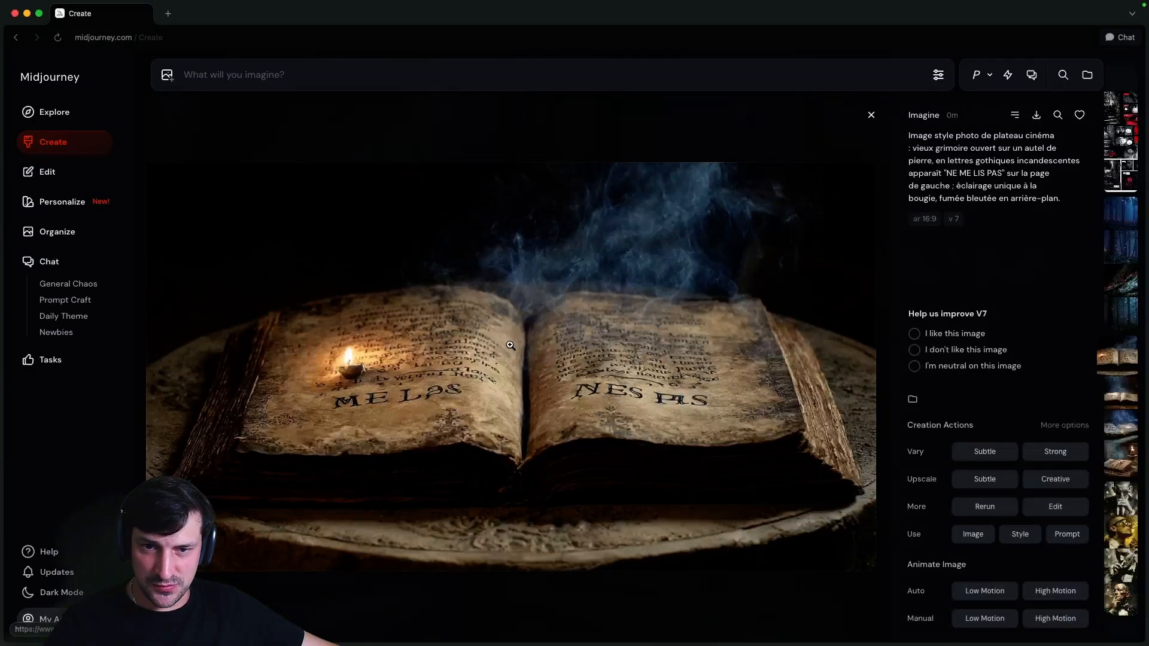
click(1041, 172)
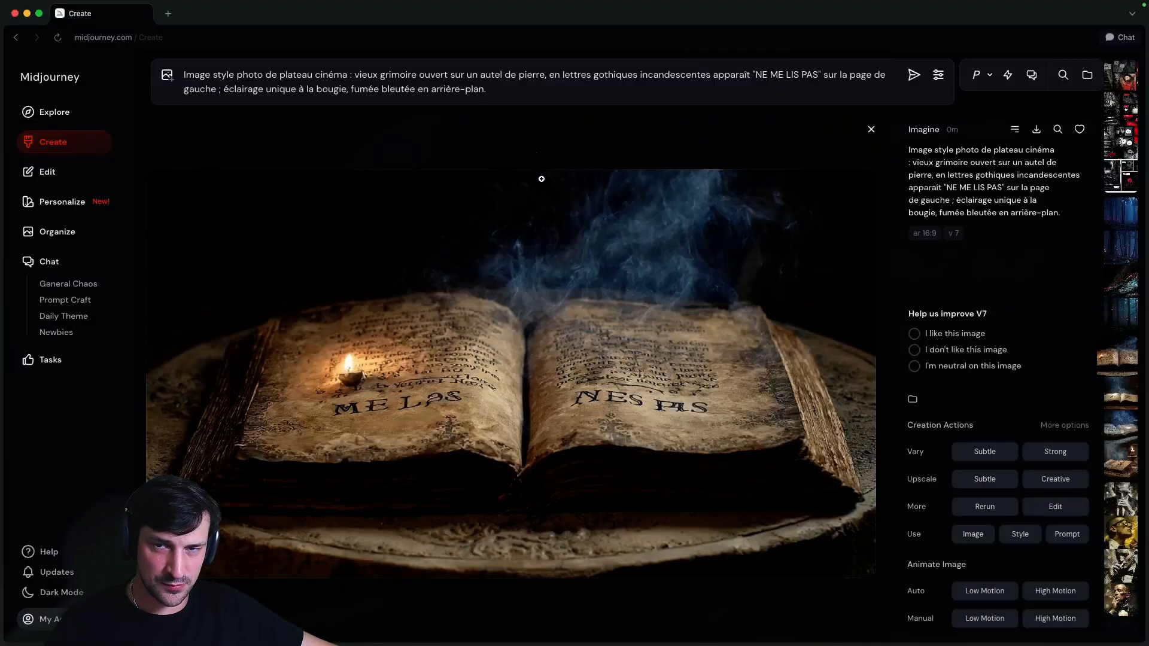
scroll(709, 359, down, 1)
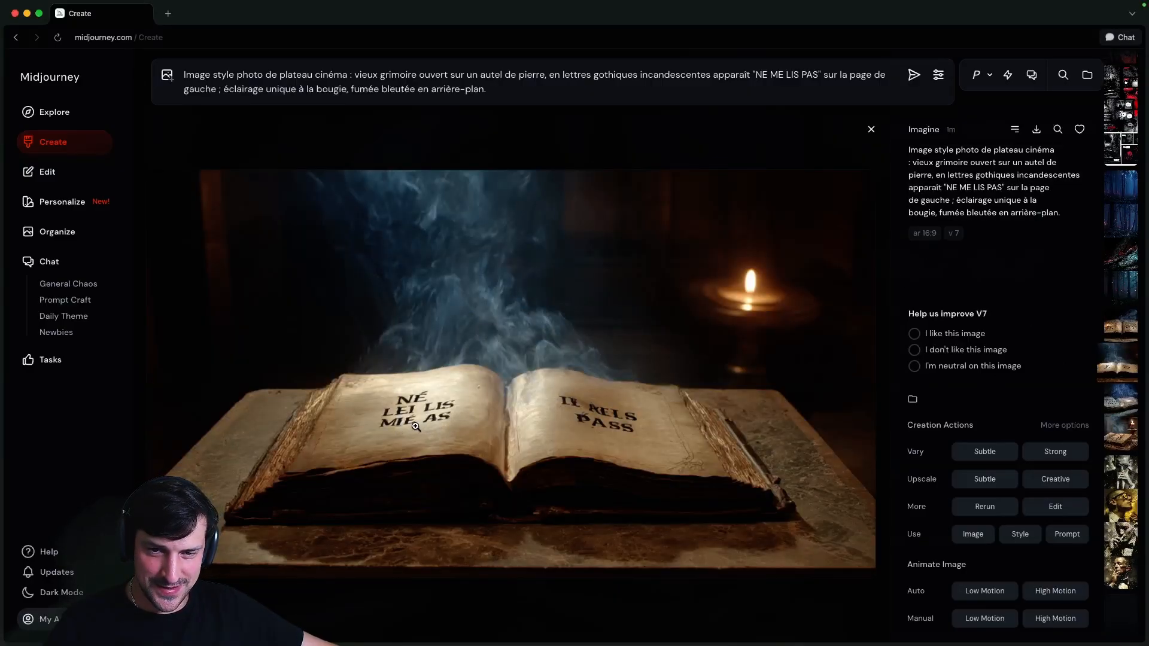
scroll(487, 441, down, 1)
scroll(487, 441, up, 1)
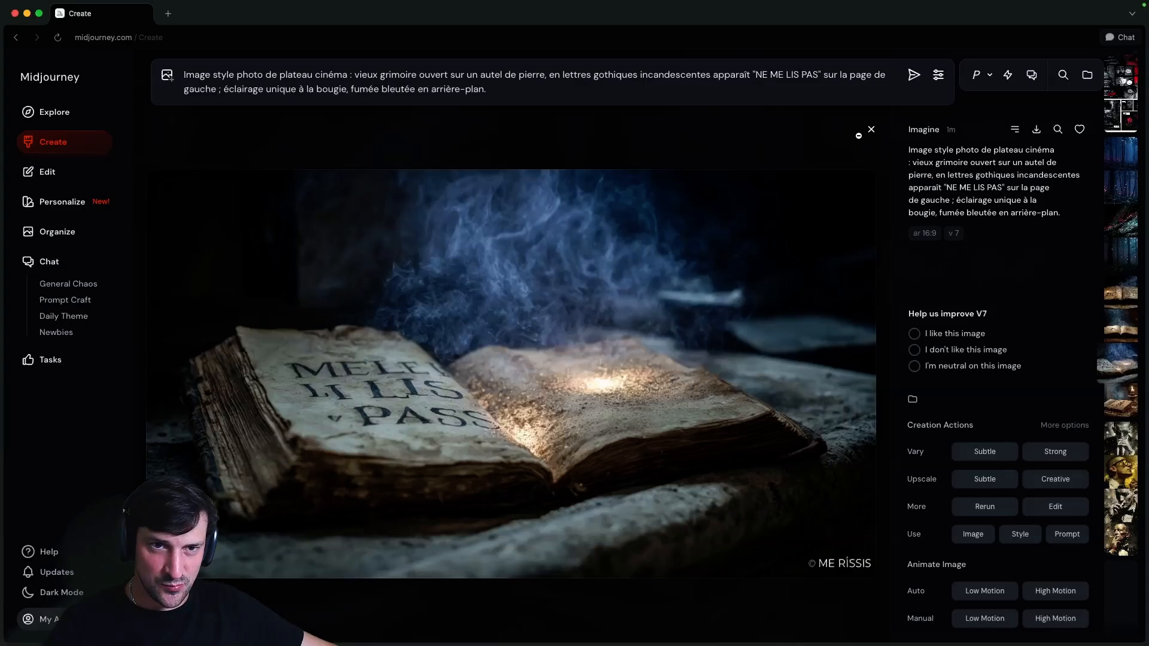
scroll(658, 401, down, 1)
click(871, 129)
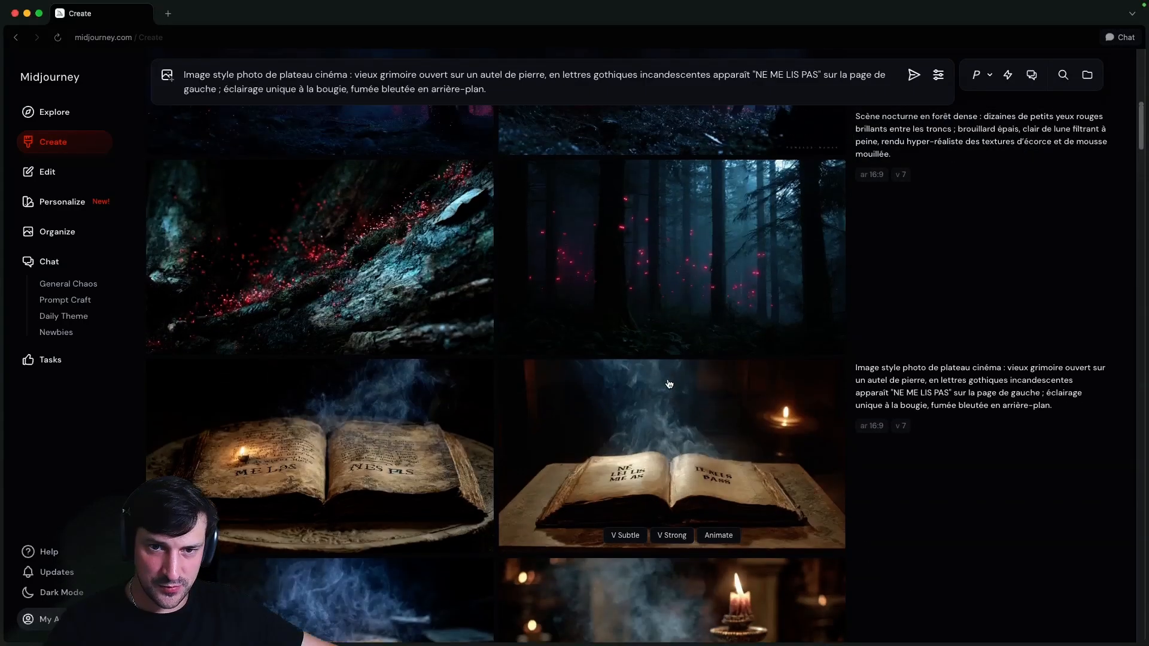
Open the night forest images and compare the glowing red eyes and bark textures, enlarging the images to full view
click(778, 269)
scroll(786, 415, down, 1)
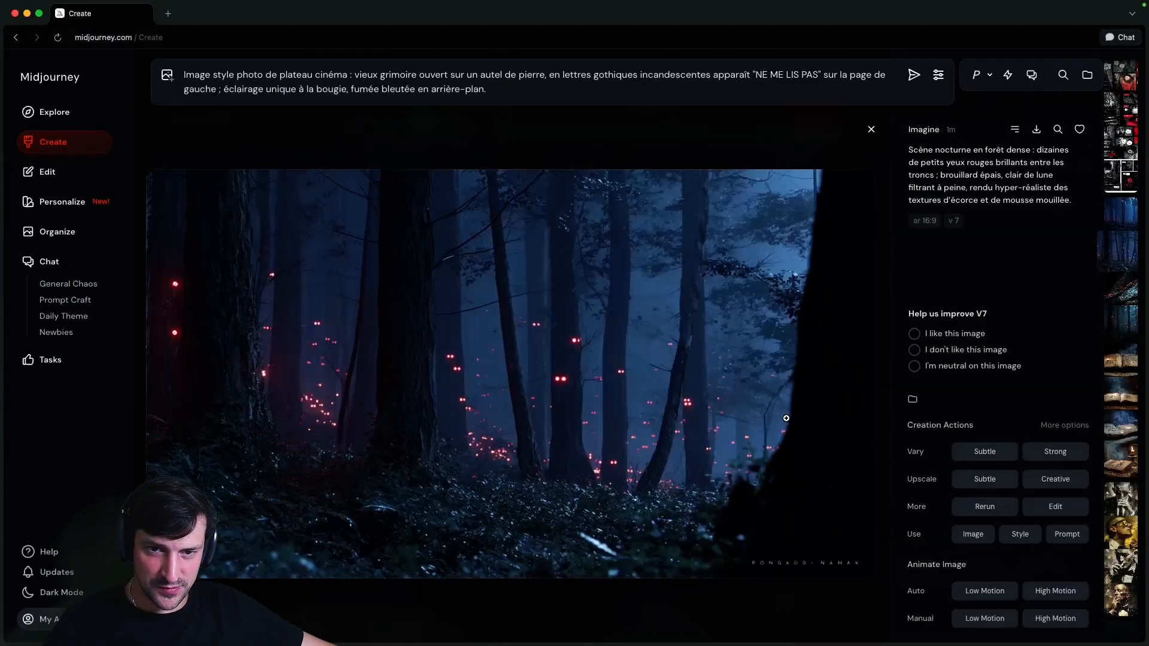
click(691, 406)
scroll(754, 406, down, 1)
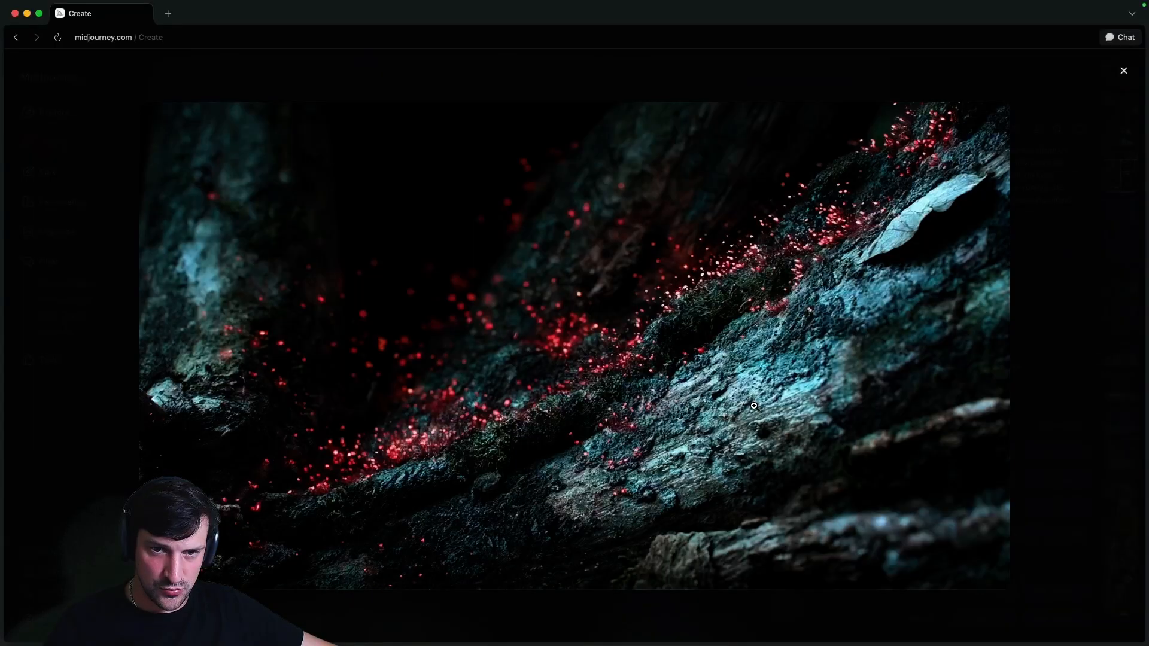
click(754, 405)
Examine the four retro-horror comic page variations, enlarging them to check the panel layout and the speech bubble lettering
scroll(736, 447, down, 3)
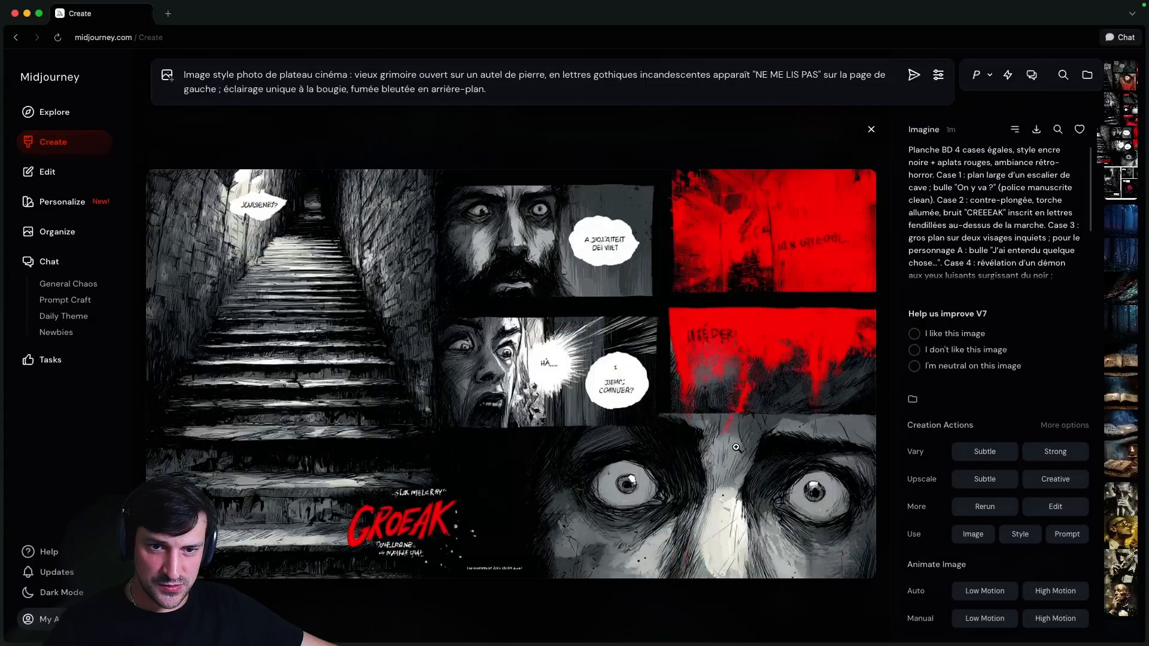
scroll(736, 447, up, 1)
scroll(735, 447, down, 3)
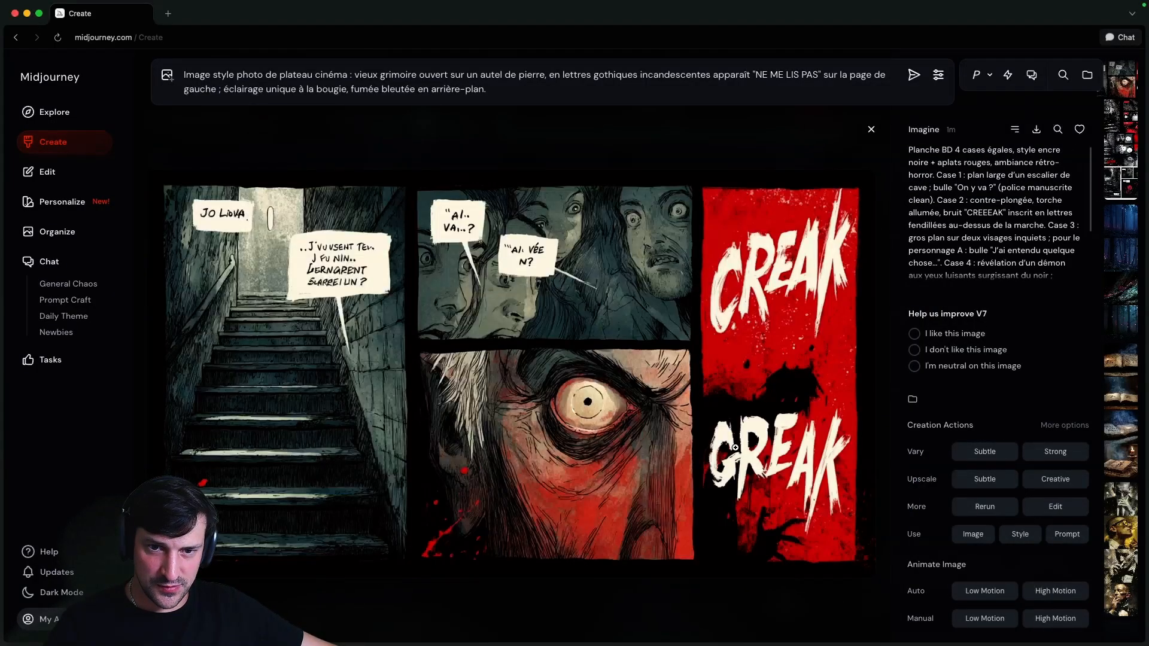
scroll(736, 449, up, 4)
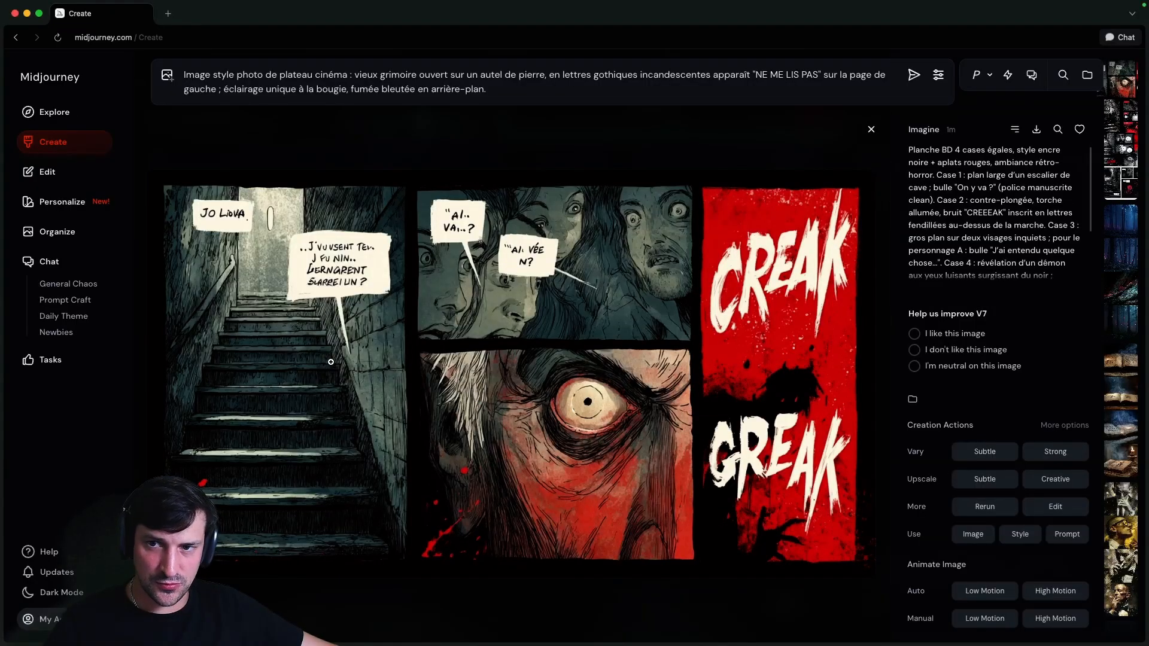
click(498, 356)
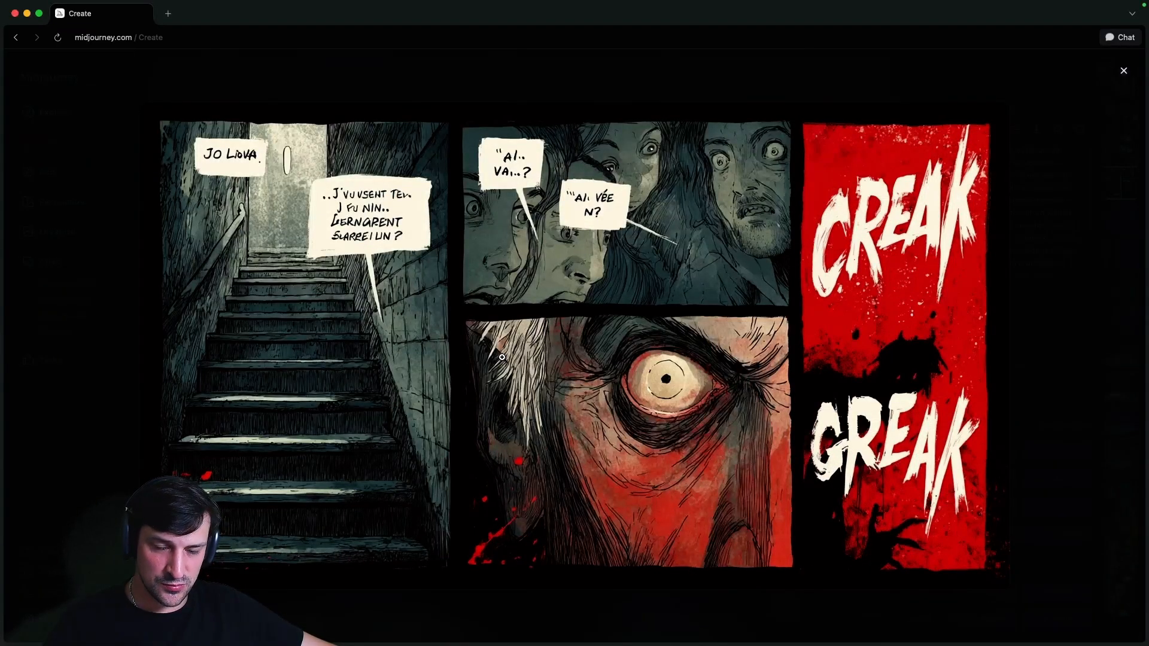
scroll(502, 357, down, 1)
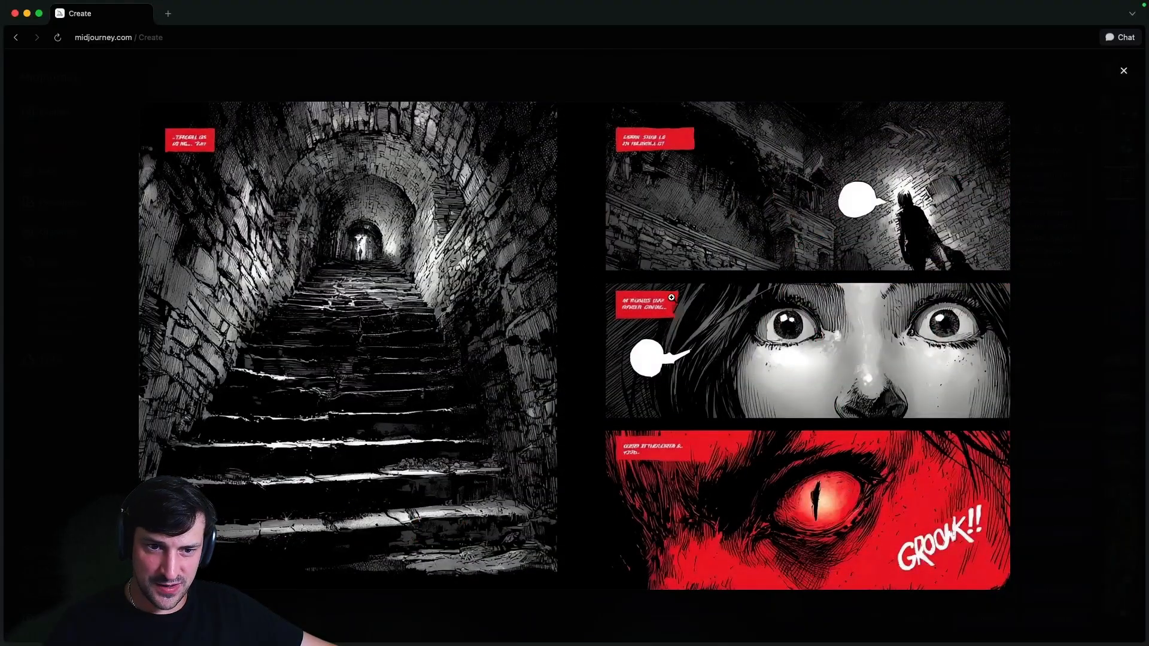
scroll(761, 283, down, 1)
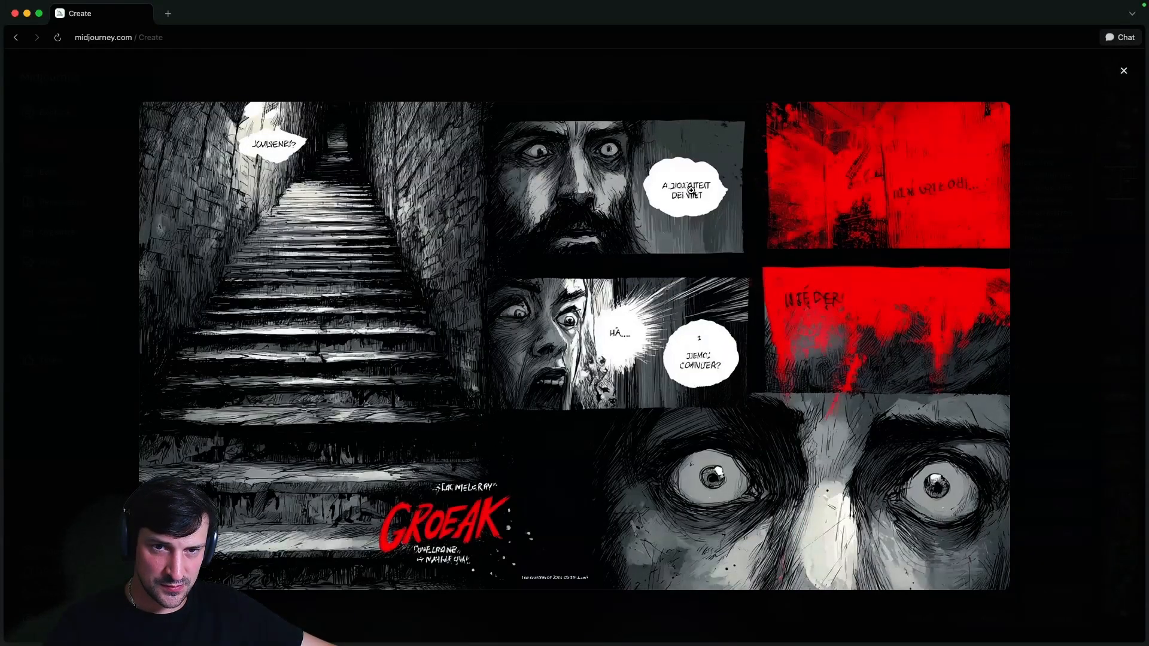
scroll(968, 195, down, 1)
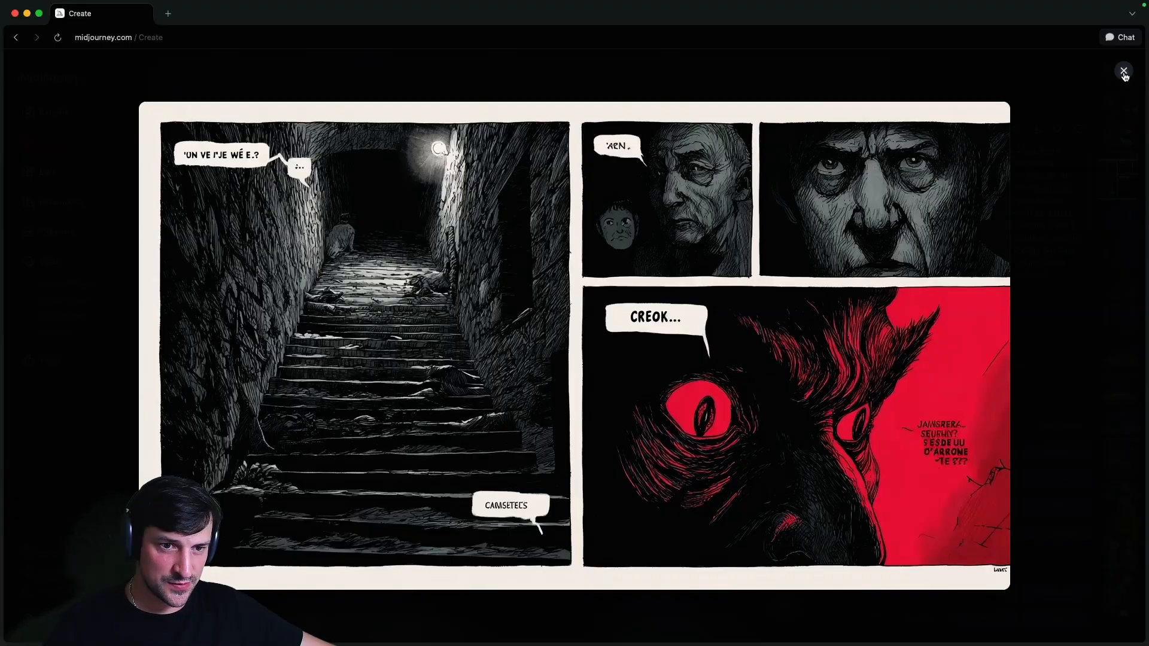
click(1123, 72)
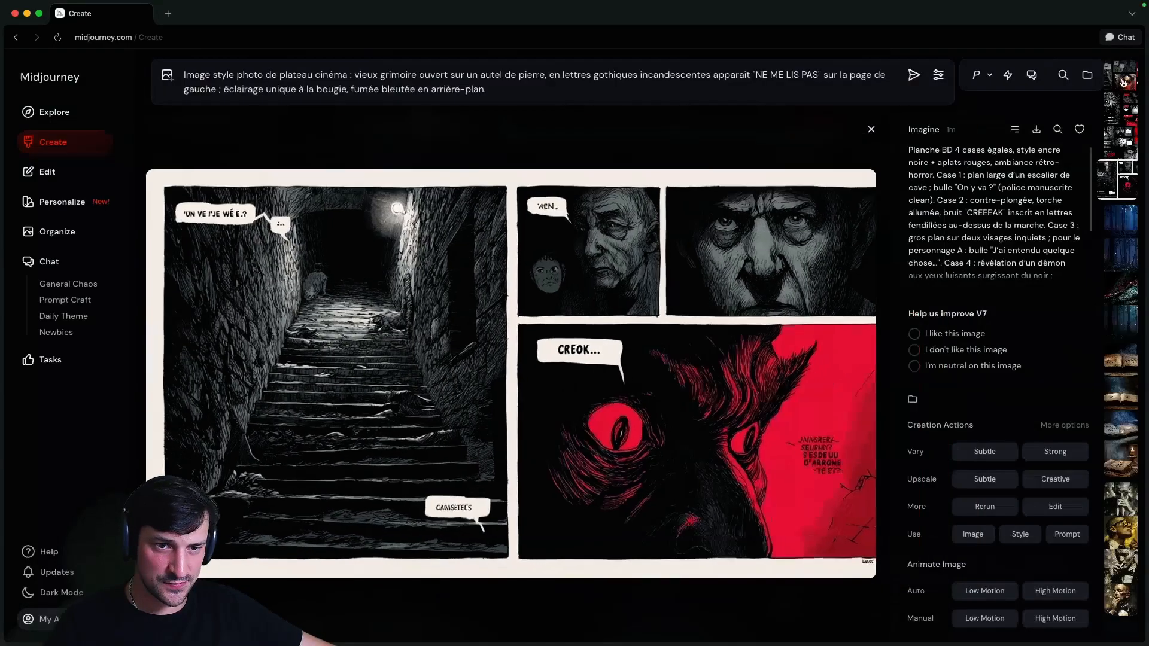
Animate the first two comic page variations, the "CREAK" page and the vaulted stone staircase page, with automatic high motion
scroll(755, 422, down, 1)
scroll(758, 420, down, 3)
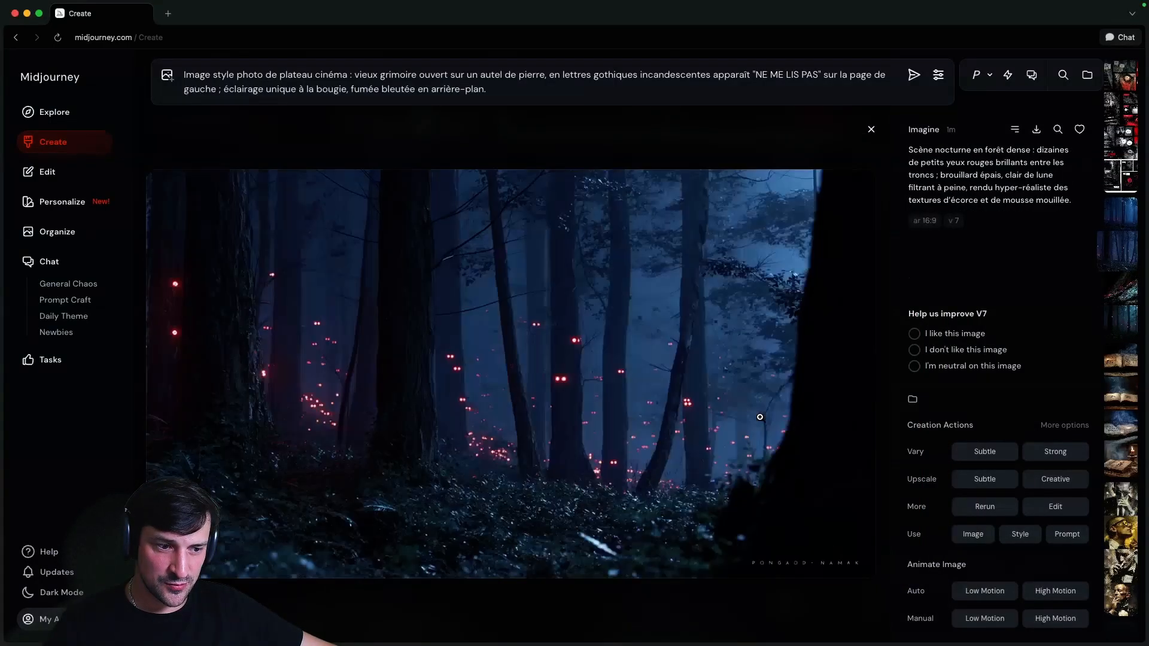
scroll(840, 499, up, 2)
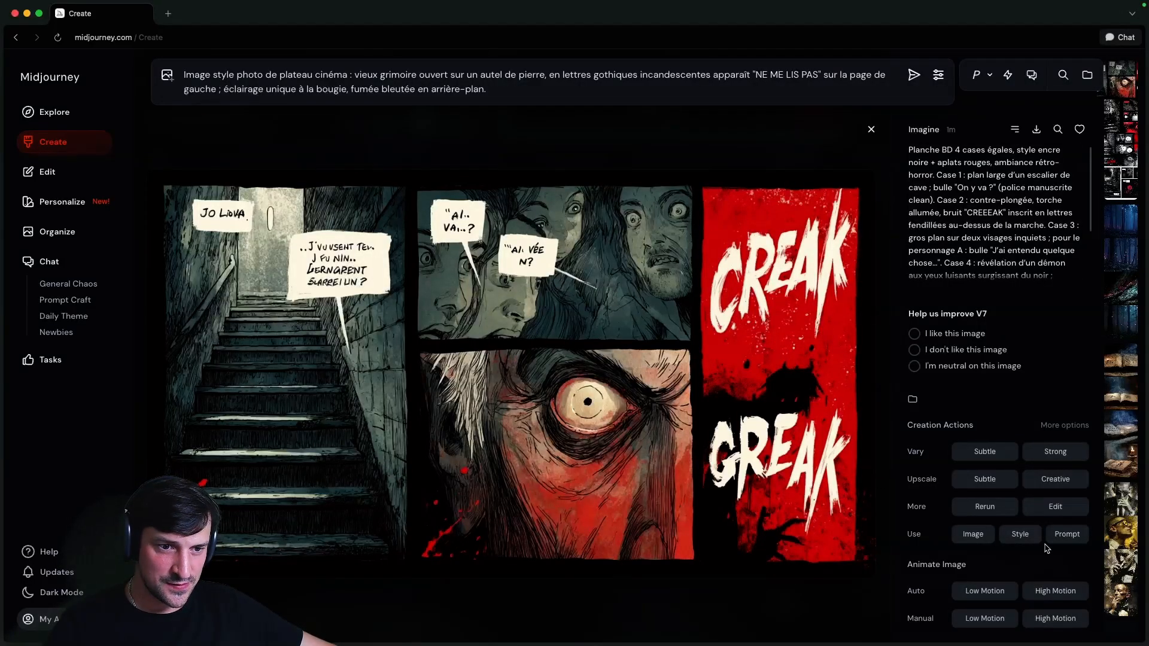
key(Return)
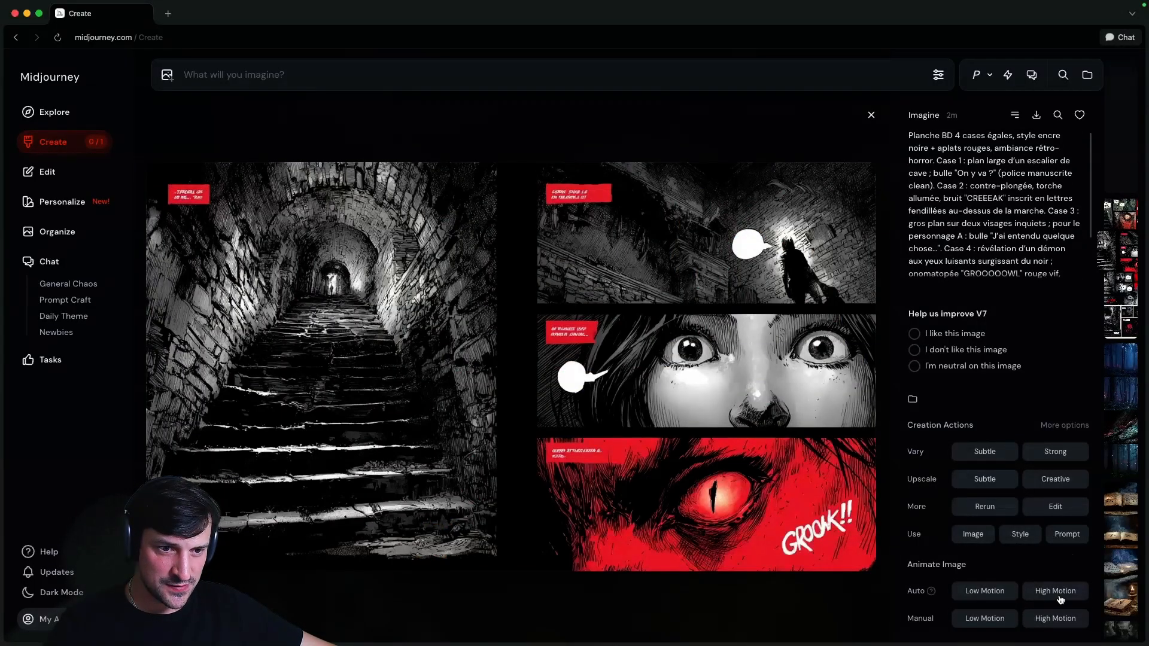
click(1058, 595)
Find the blue night forest variation with pairs of red eyes between the trunks and animate it with automatic high motion
scroll(652, 352, down, 2)
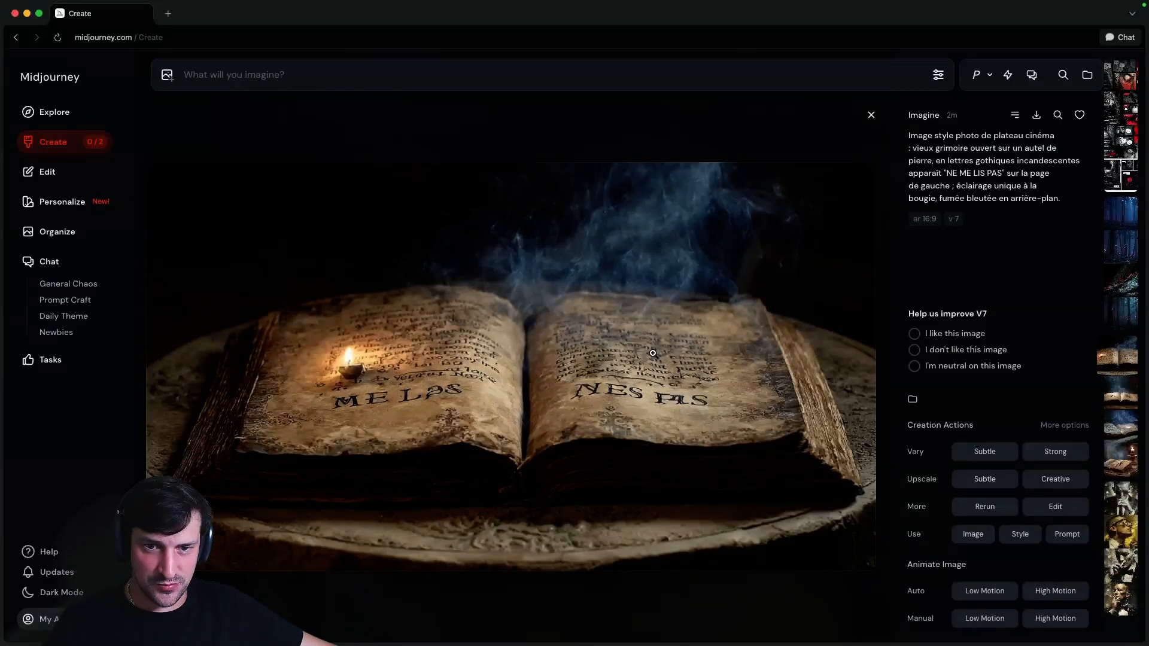
scroll(652, 353, up, 1)
scroll(652, 355, up, 1)
scroll(653, 355, down, 5)
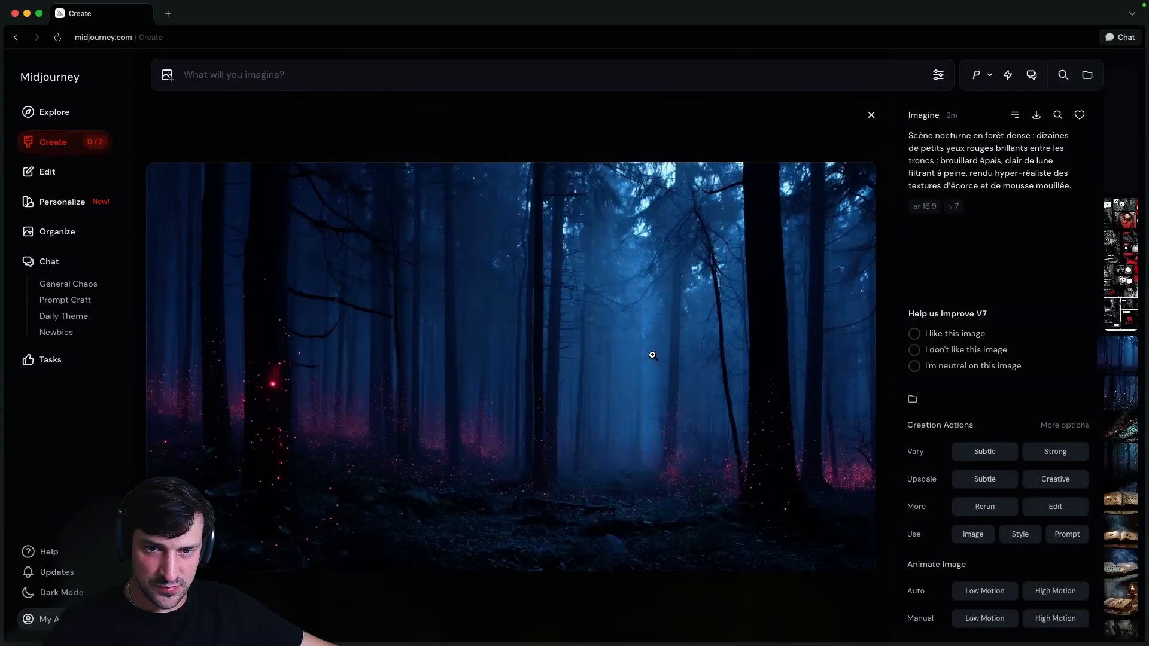
scroll(652, 355, up, 1)
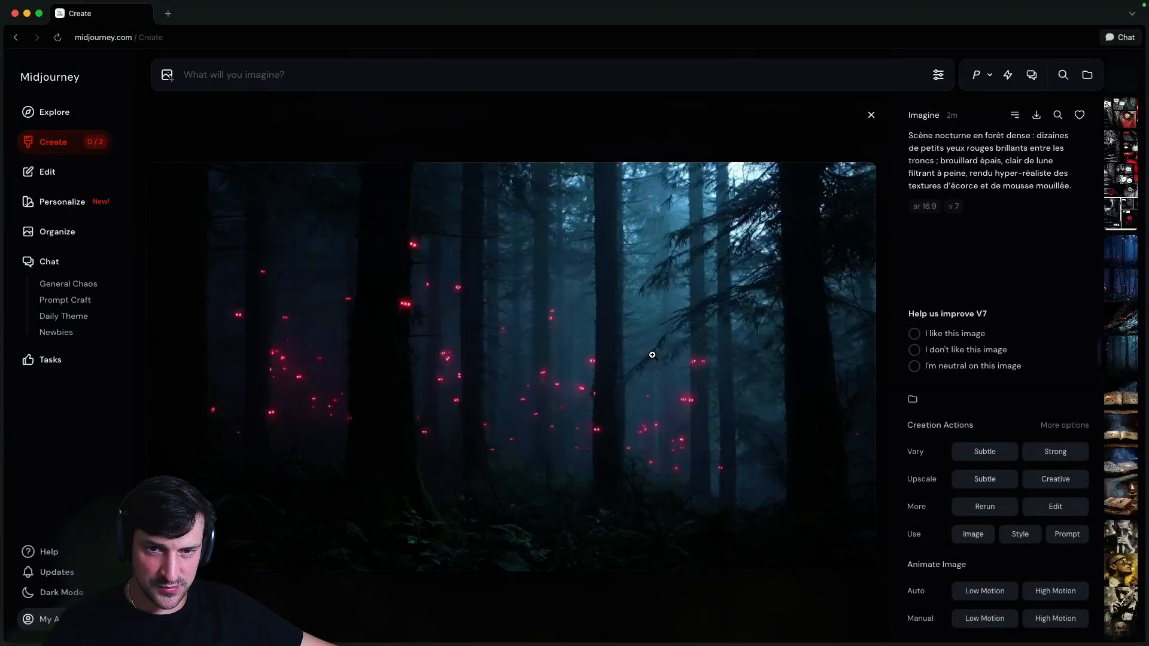
scroll(652, 355, up, 2)
click(1059, 592)
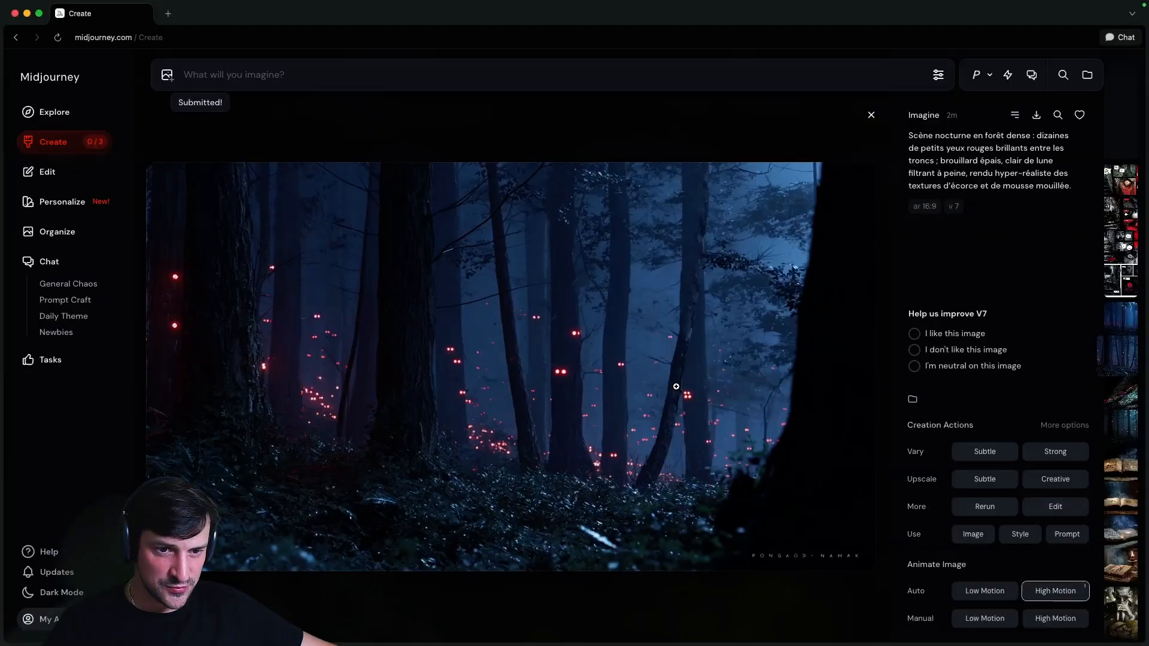
Check the submitted forest and comic page videos, and return to the creation feed to look over the queued jobs
scroll(677, 387, down, 1)
scroll(679, 389, up, 2)
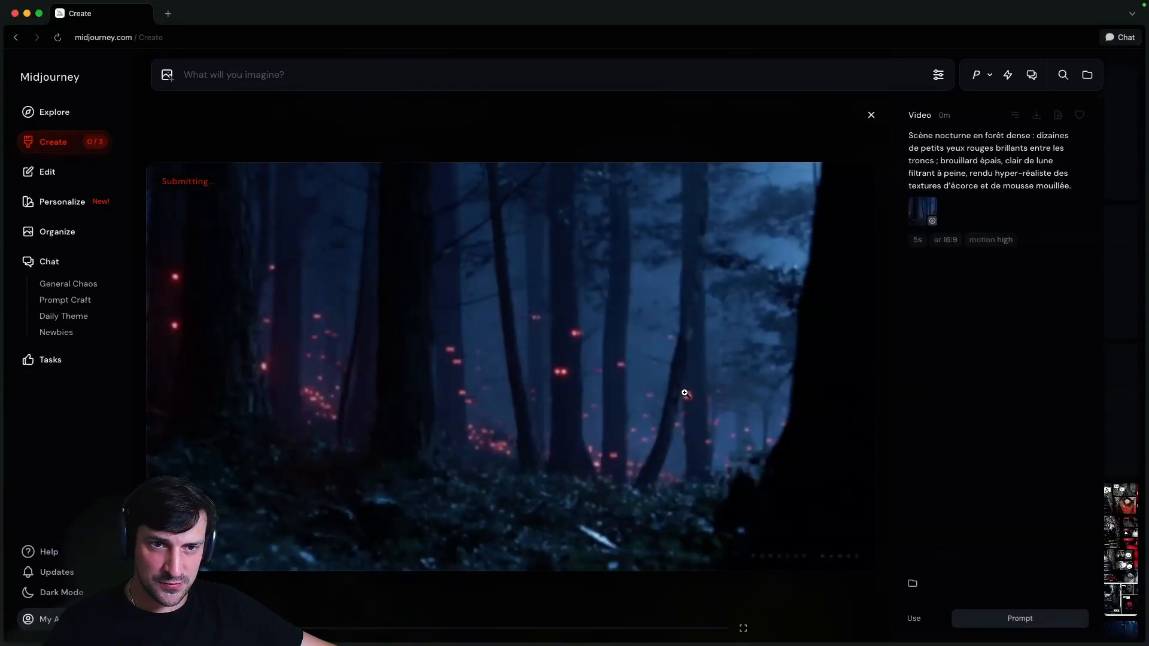
scroll(685, 393, down, 1)
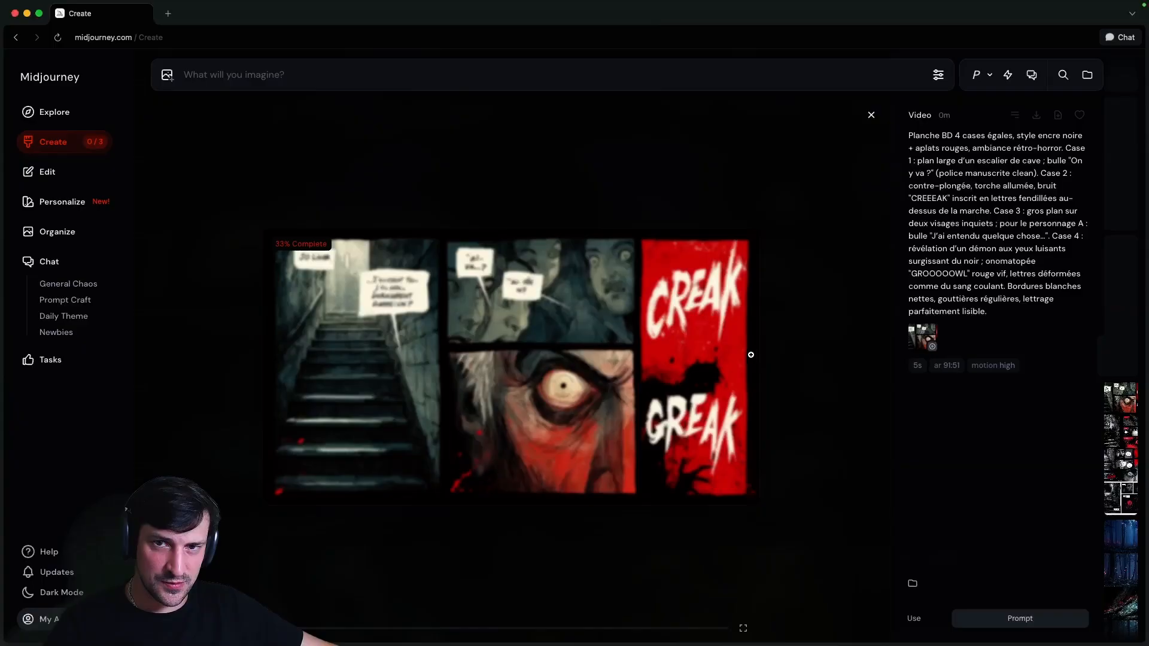
click(66, 143)
scroll(225, 310, down, 3)
scroll(225, 310, down, 6)
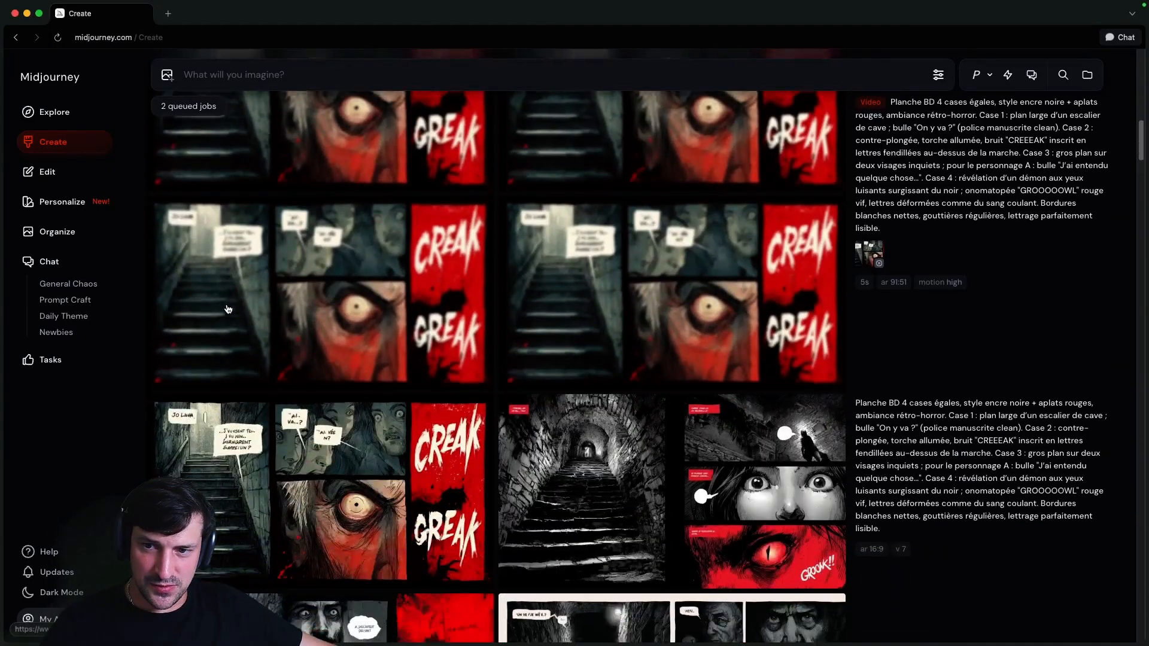
scroll(245, 307, down, 5)
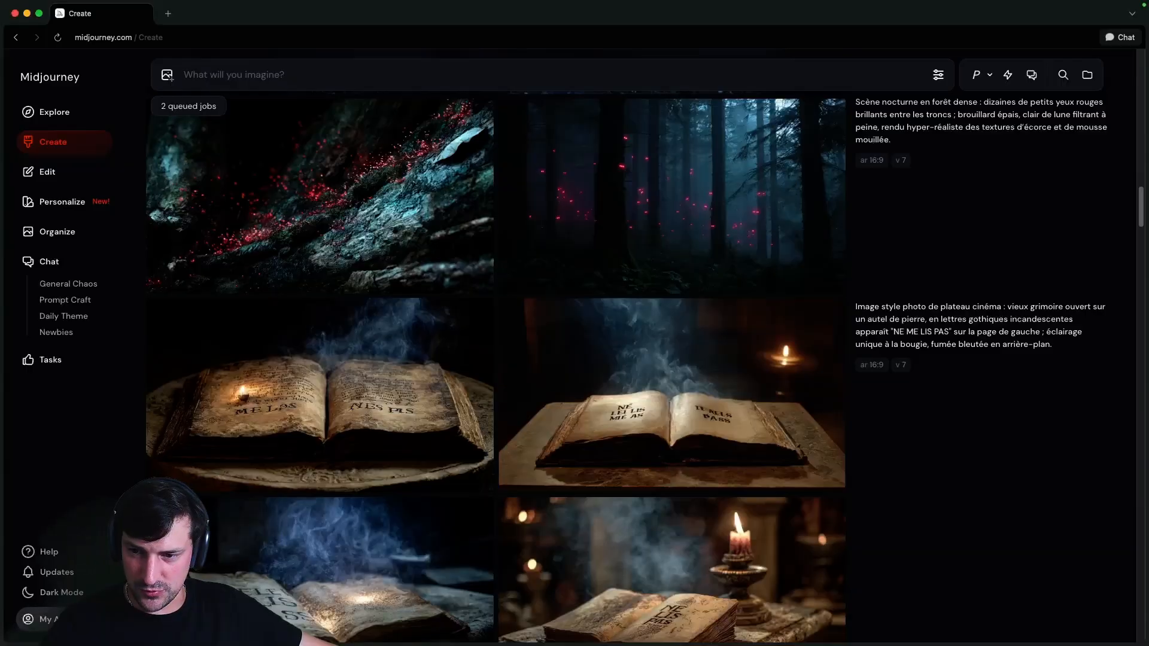
Open the subscription management page and compare the monthly plans' concurrent video jobs and the remaining fast hours
click(45, 619)
click(222, 533)
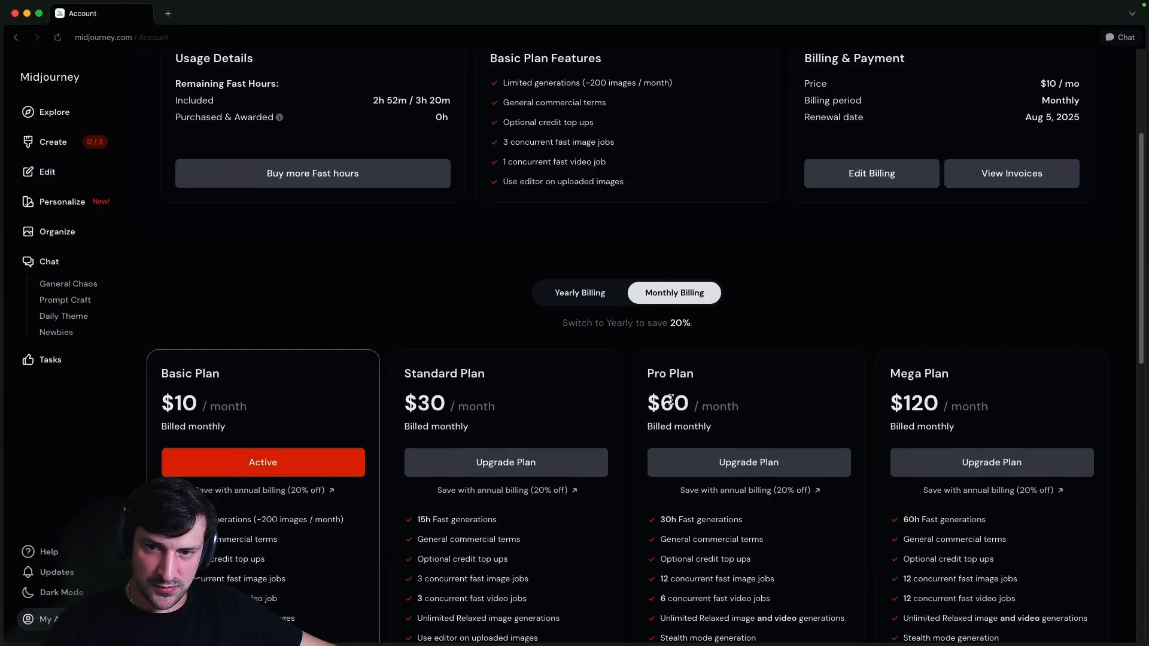
scroll(153, 439, down, 3)
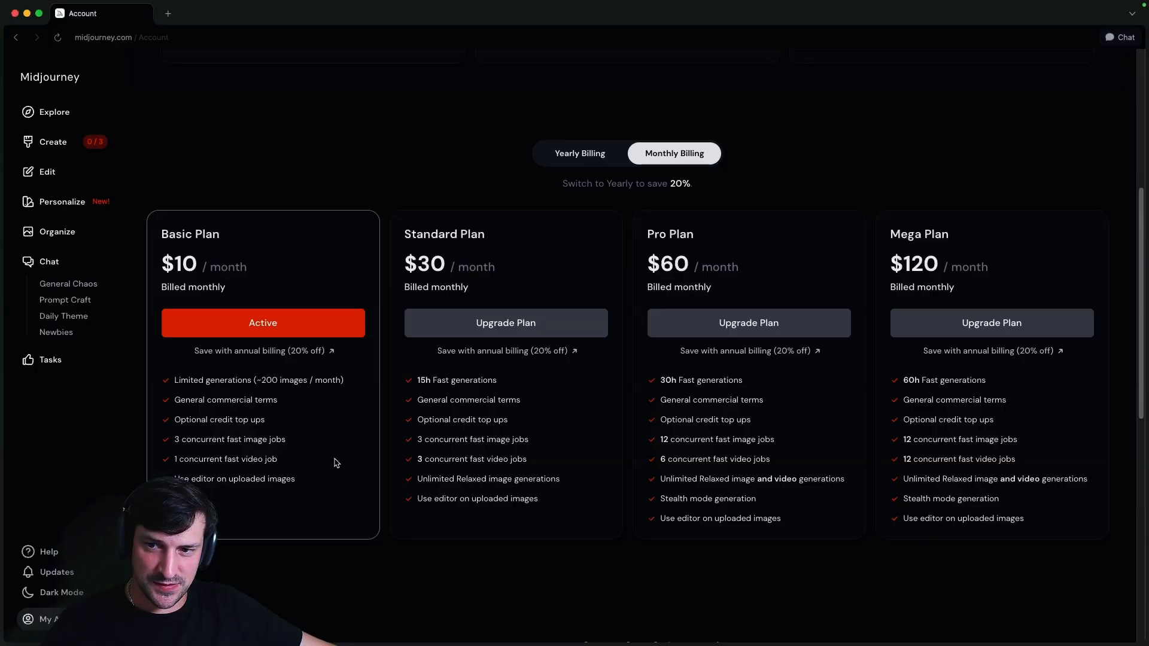
scroll(336, 462, up, 5)
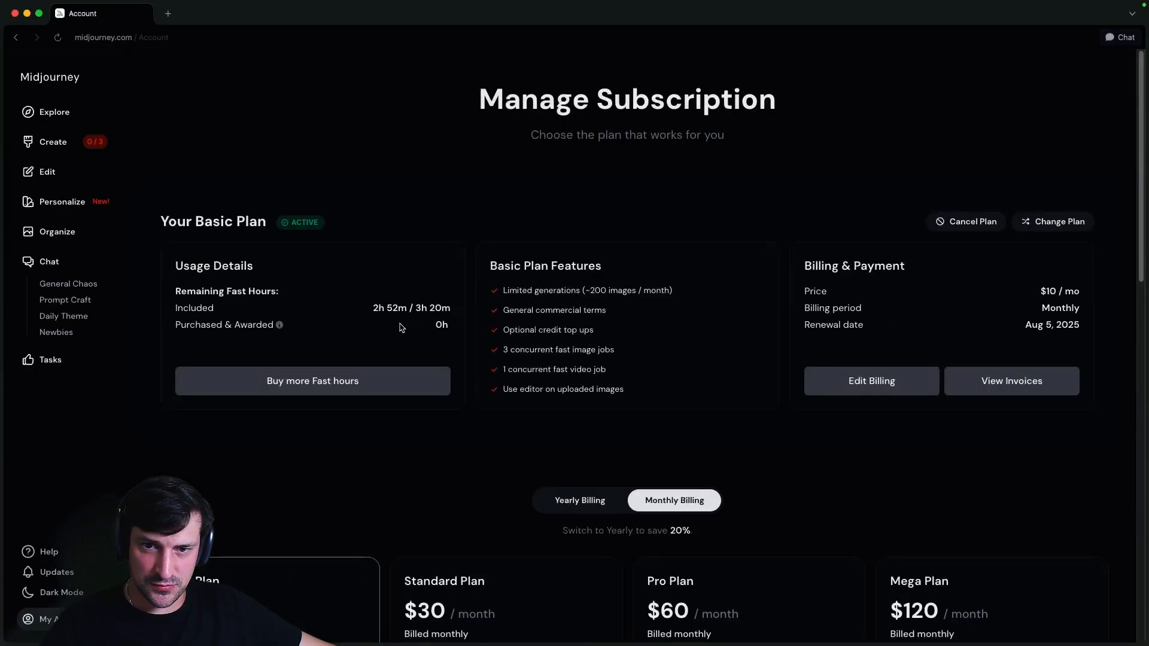
Return to the creation feed to check the comic page animations in progress and review the earlier Mario images
click(53, 142)
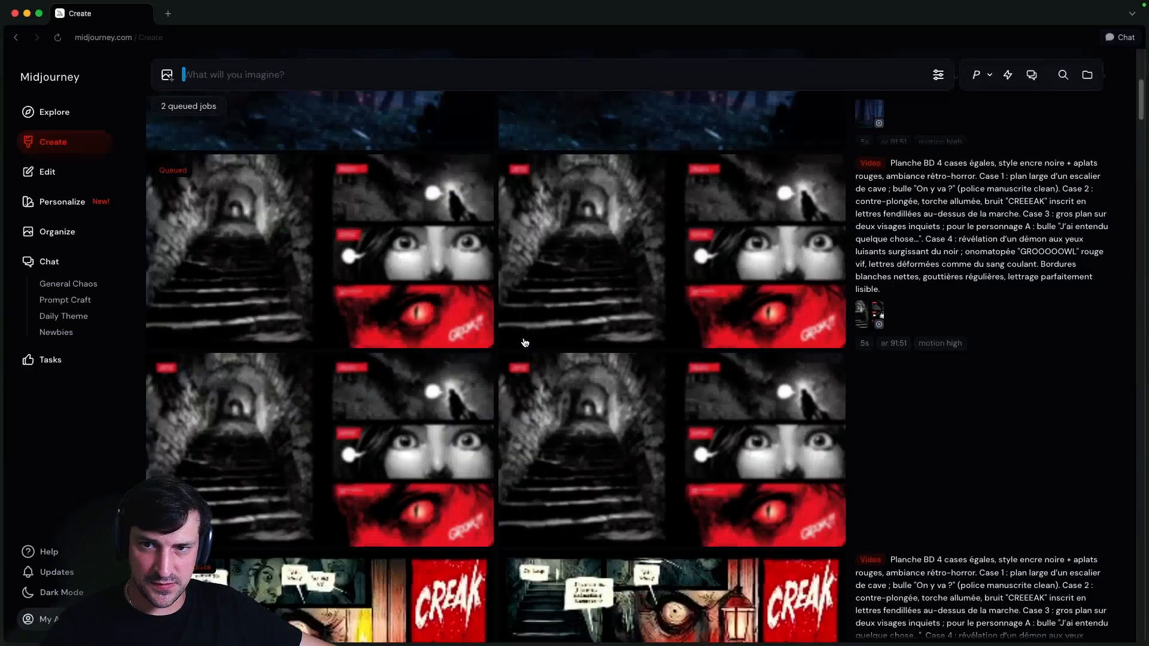
scroll(525, 341, up, 4)
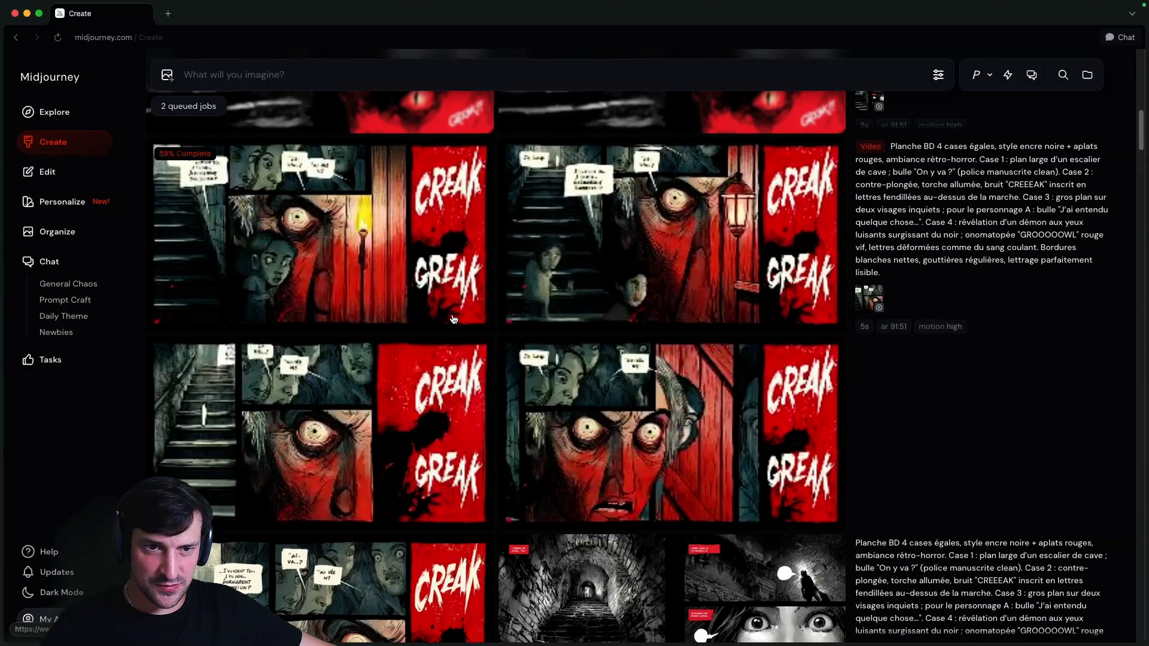
scroll(453, 319, down, 10)
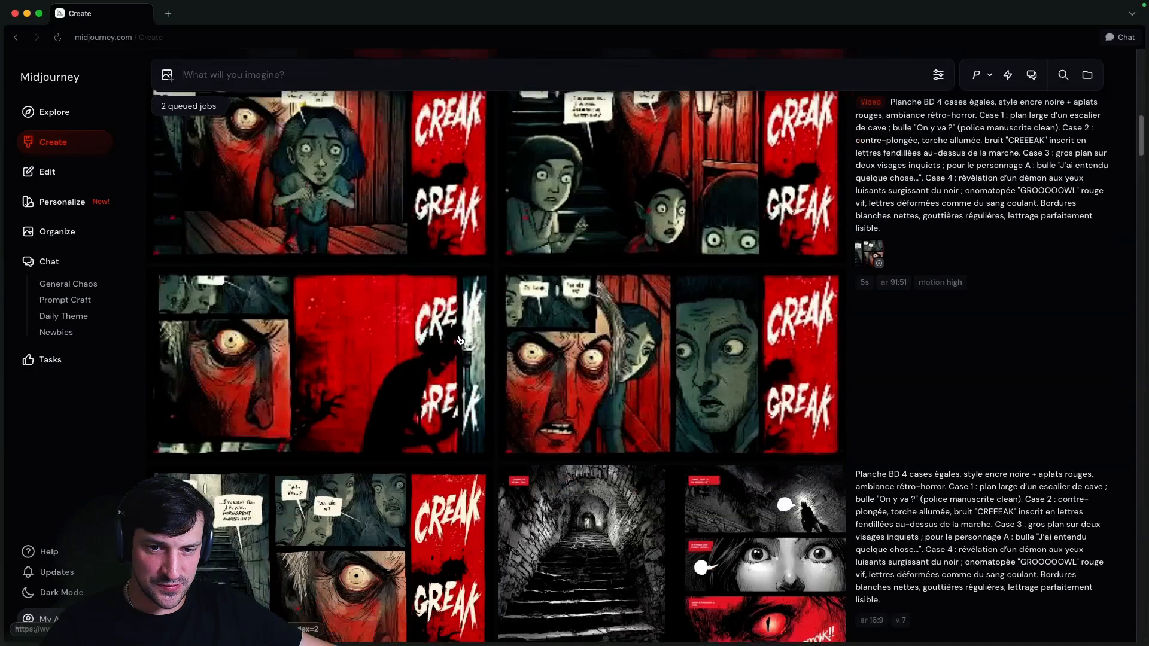
scroll(465, 335, down, 6)
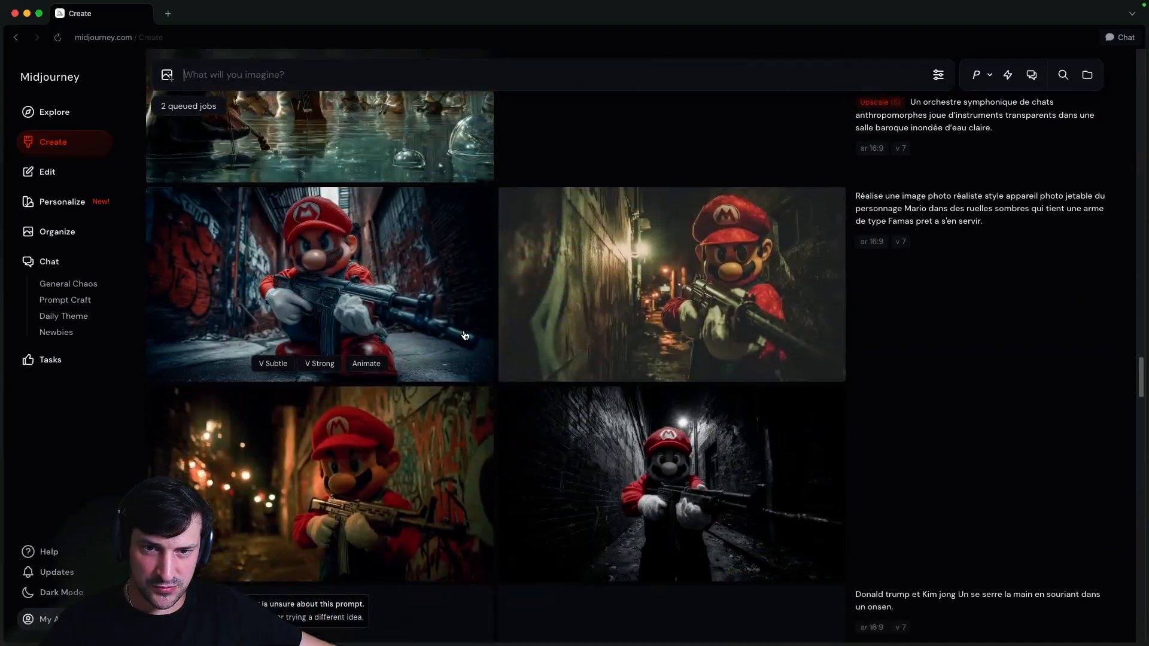
Try to animate the Mario image set in the warmly lit graffiti alley with automatic high motion, and return to the creation feed
click(721, 253)
click(1124, 401)
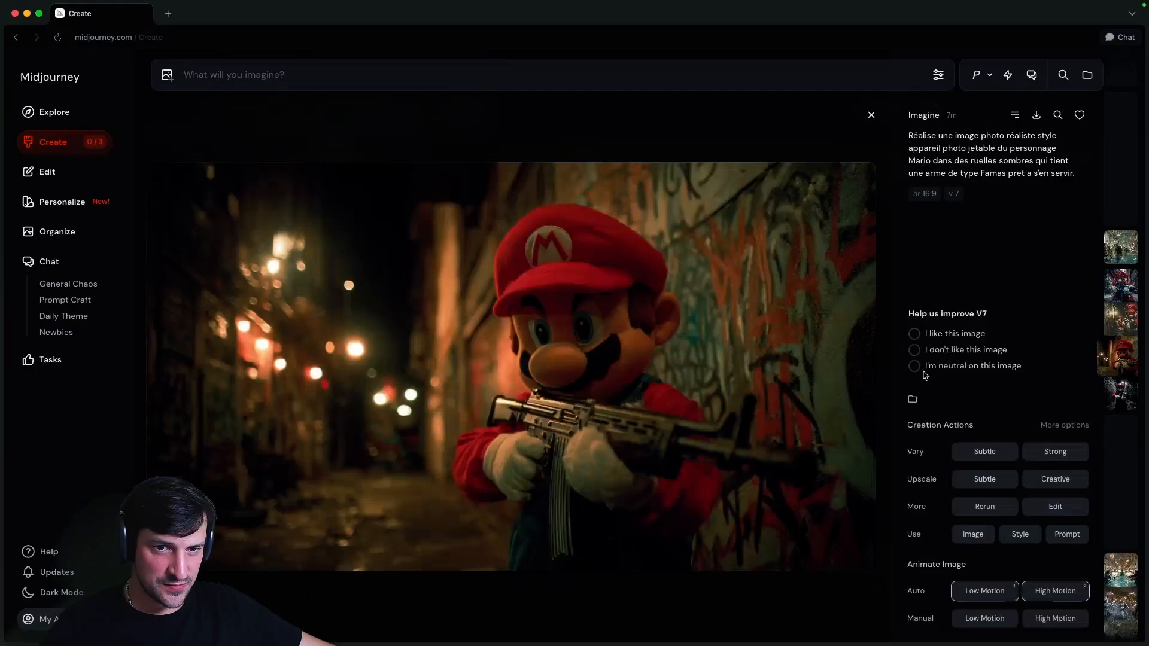
click(1055, 592)
click(99, 148)
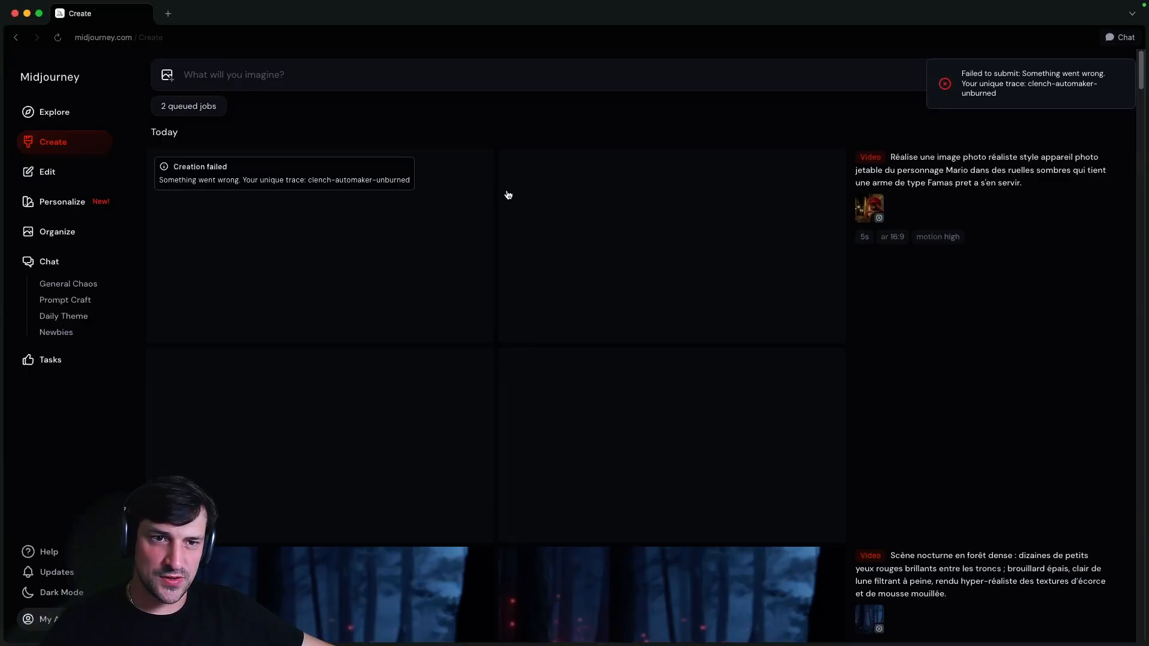
triple_click(984, 77)
click(1047, 76)
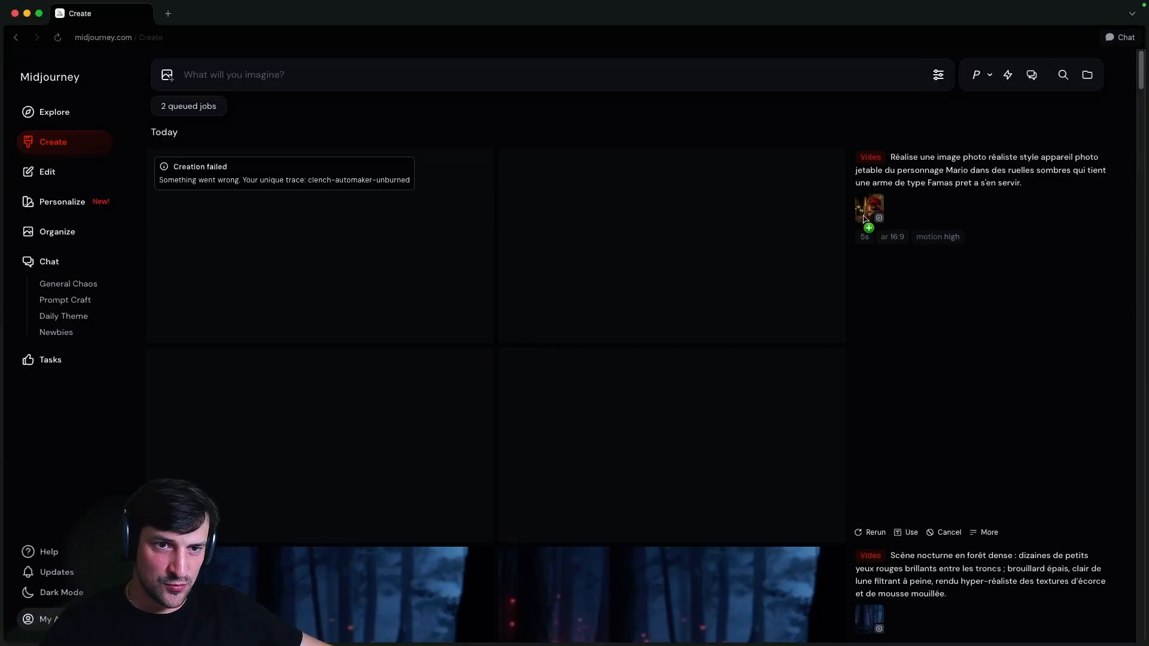
Try to animate other Mario alley images, including the green-tinted alley and the black-and-white one, with automatic high motion
scroll(761, 302, down, 10)
scroll(761, 302, down, 10)
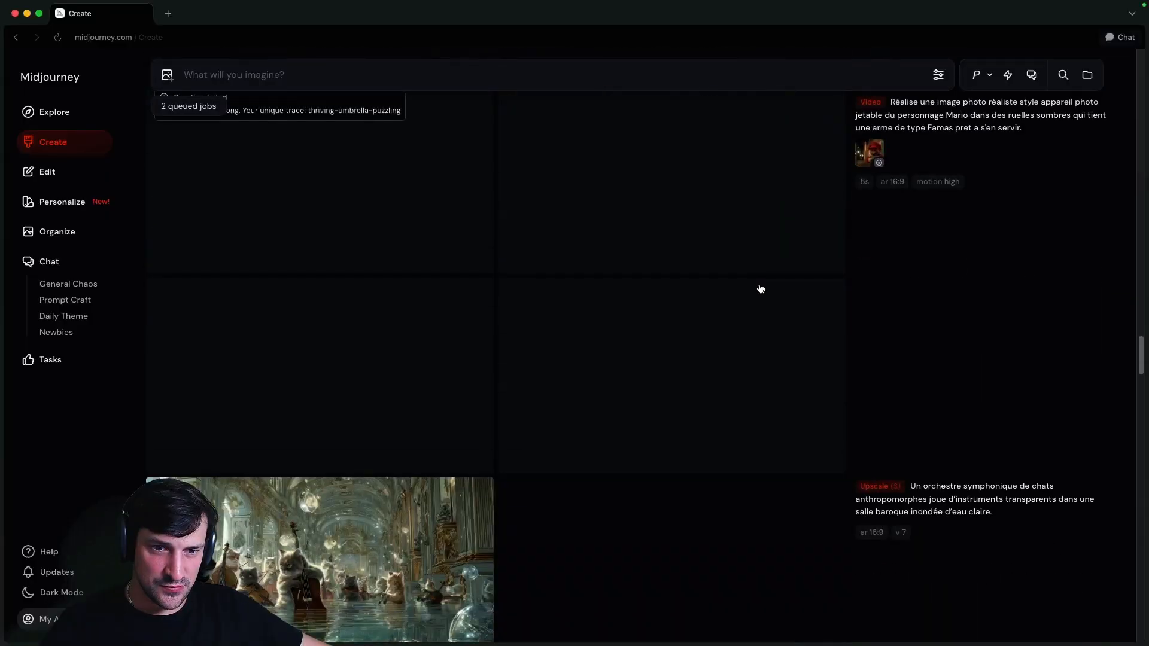
click(530, 261)
click(1055, 592)
key(Right)
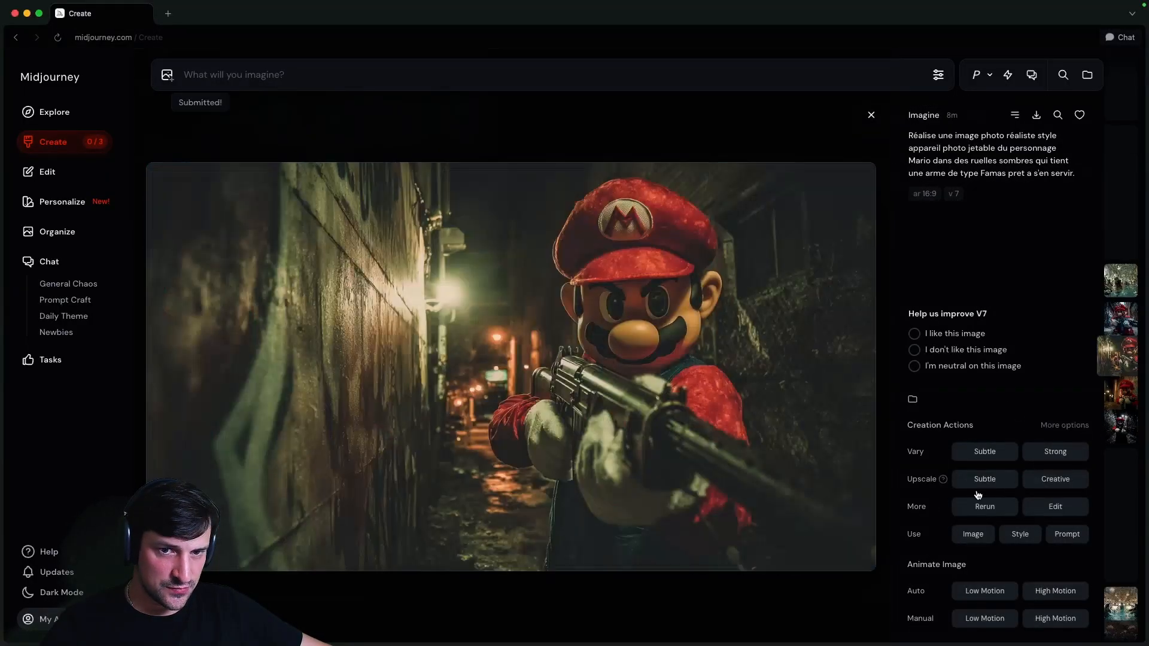
click(1059, 592)
click(1128, 426)
click(1057, 592)
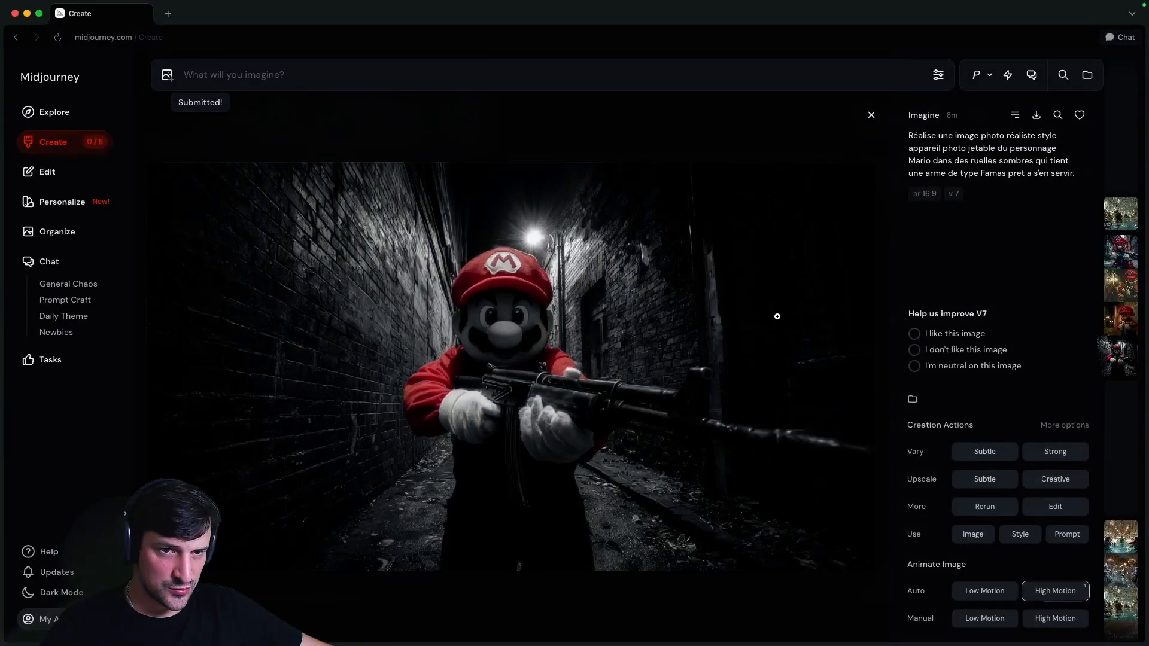
Return to the creation feed and check the status of the Mario video submissions and the comic page animations
click(53, 141)
scroll(411, 248, down, 20)
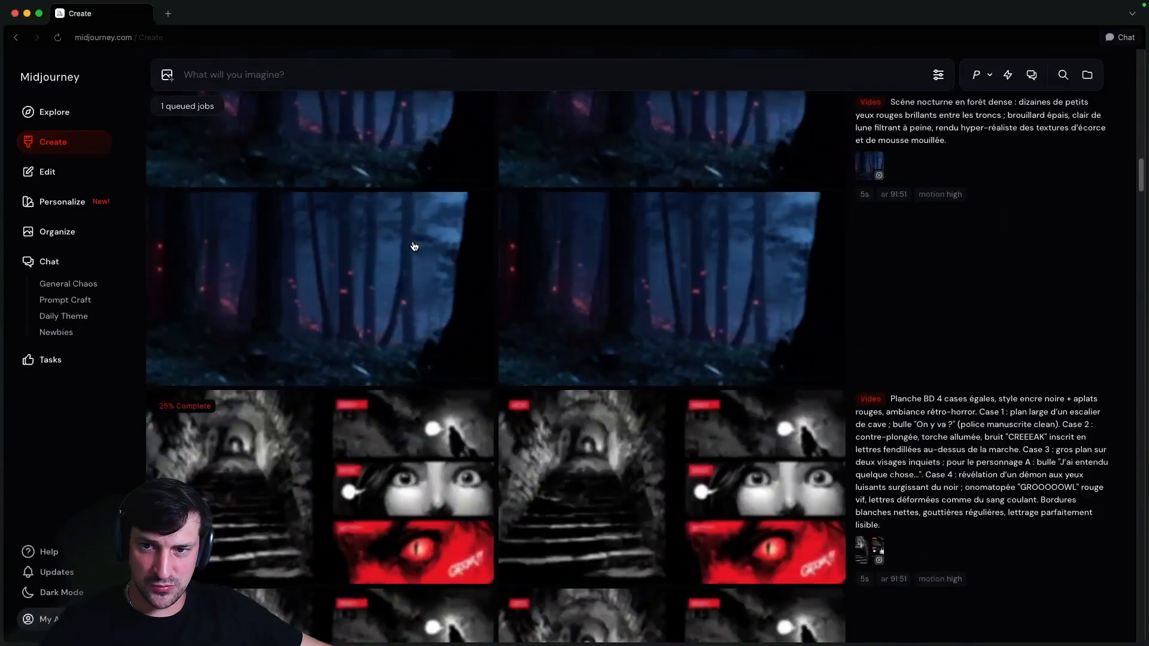
scroll(411, 247, up, 15)
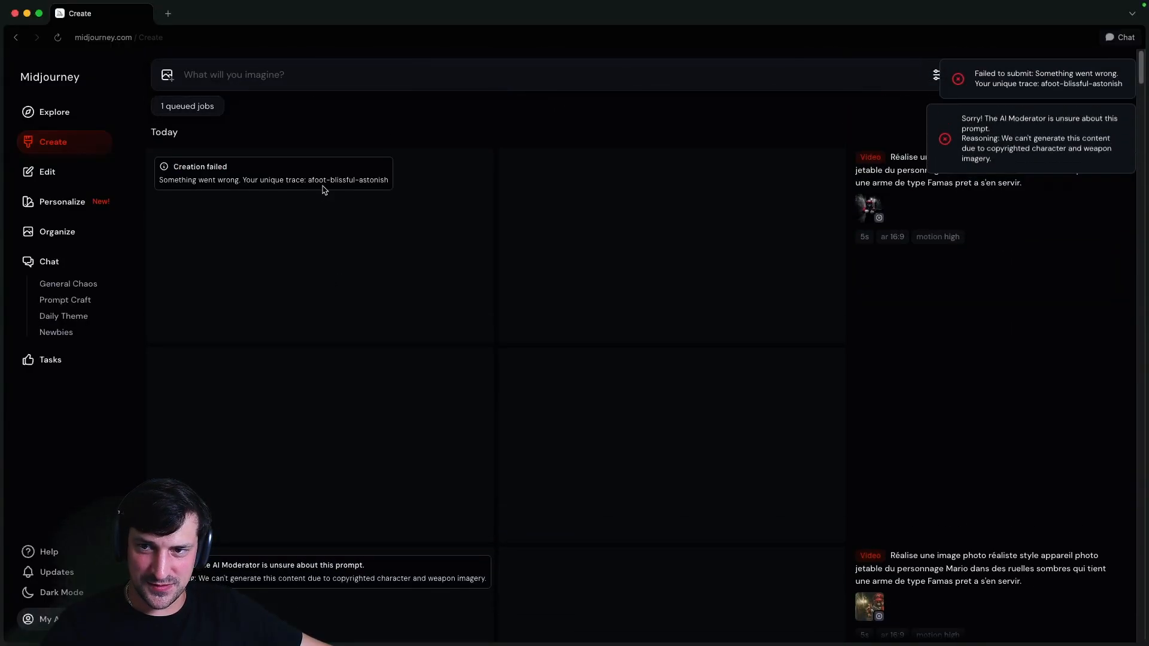
scroll(304, 303, down, 13)
scroll(293, 303, down, 10)
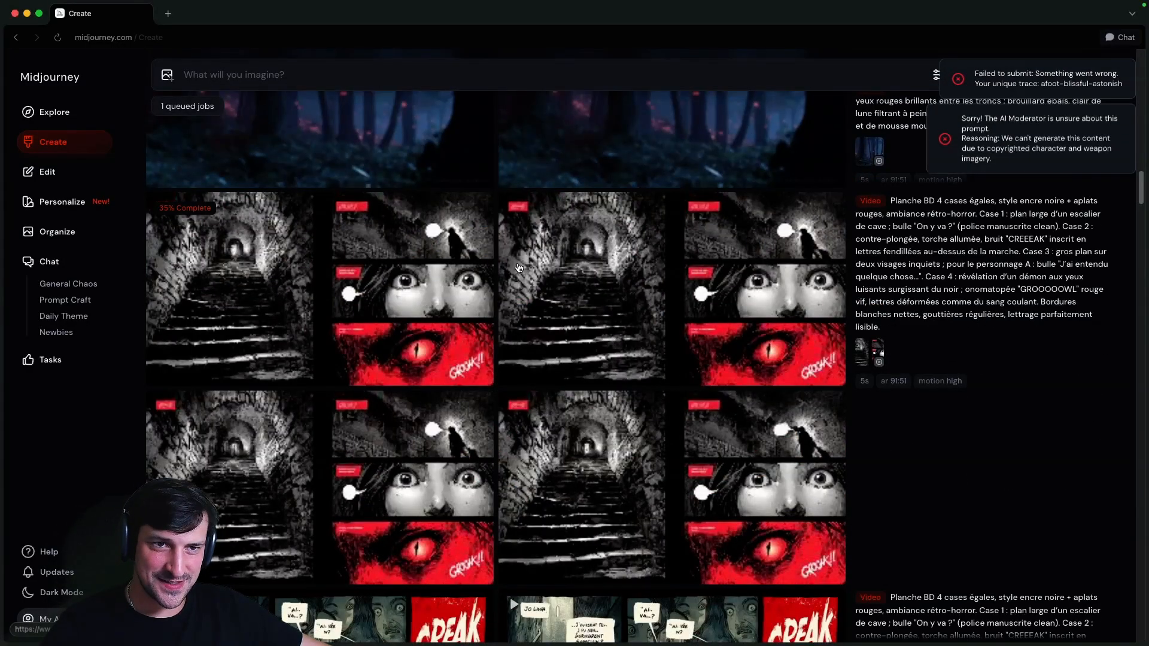
scroll(680, 345, down, 15)
scroll(680, 345, up, 15)
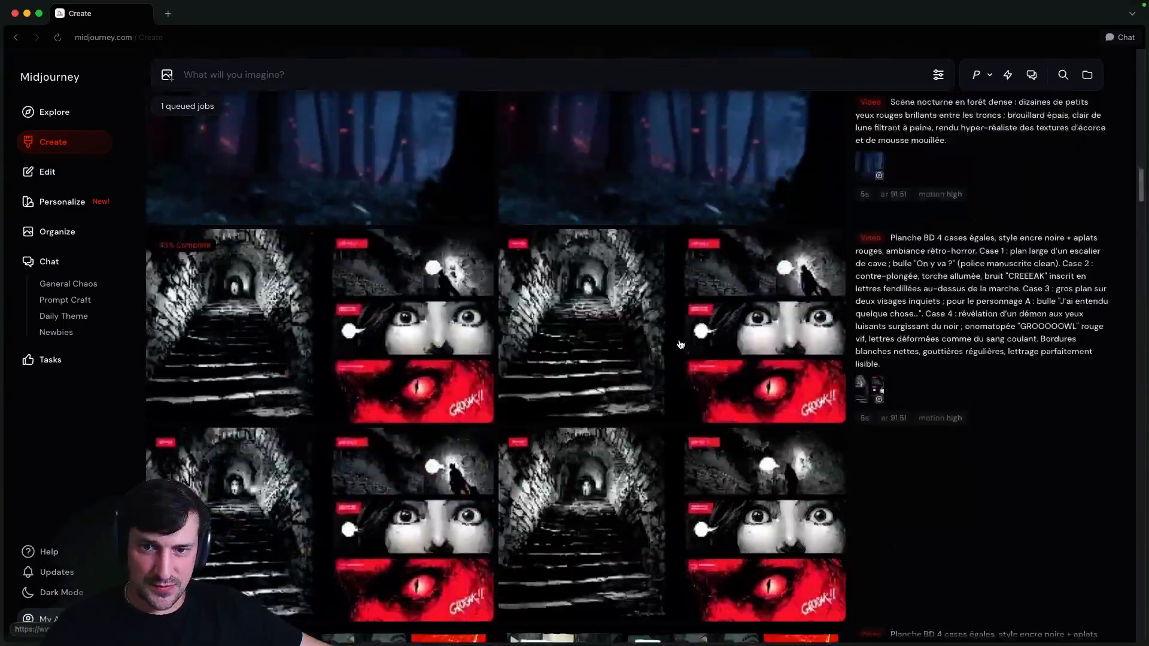
scroll(652, 359, down, 11)
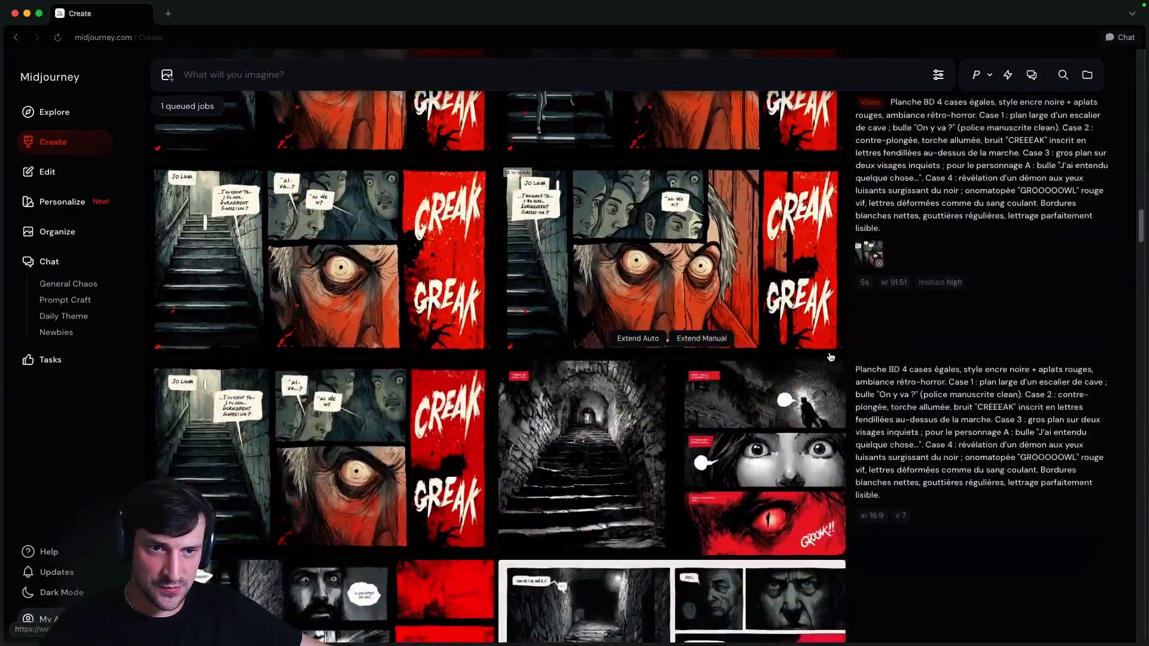
scroll(654, 376, up, 2)
Open the colour "CREAK" comic page videos and play them enlarged to examine how the characters and panels move
click(635, 364)
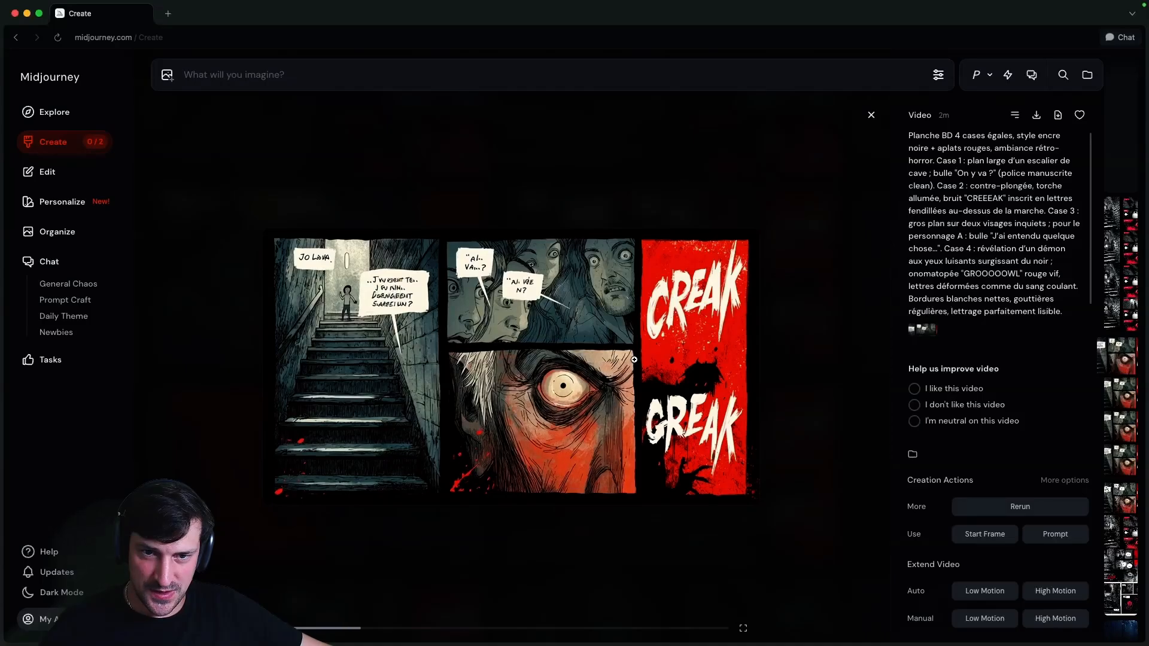
click(561, 379)
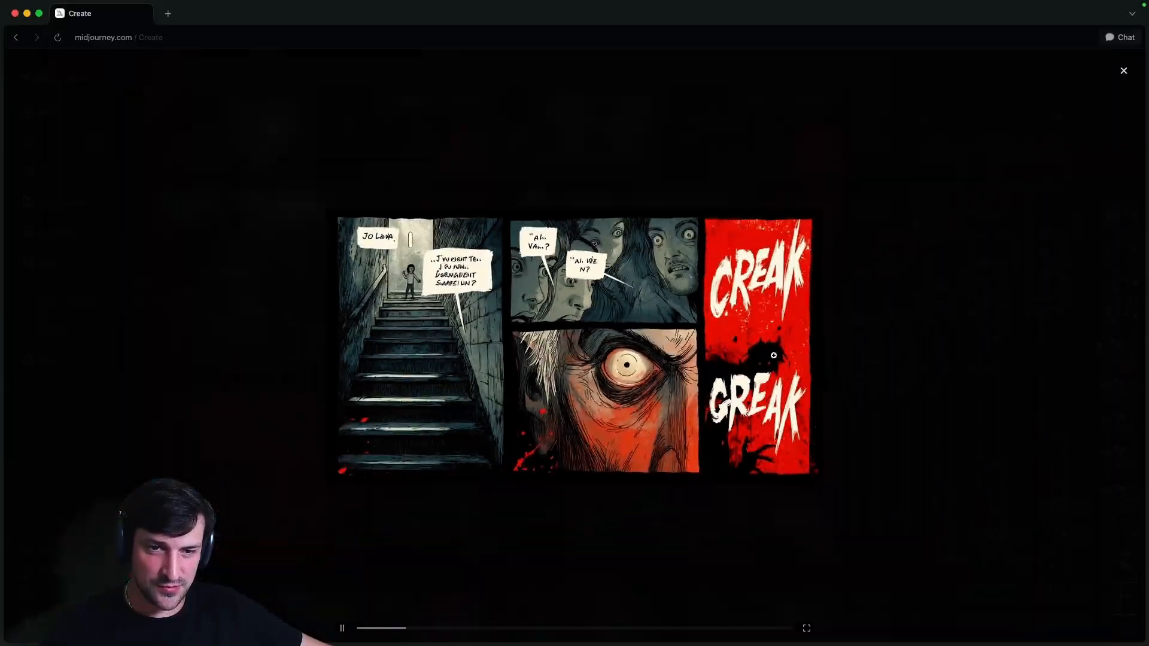
click(1124, 71)
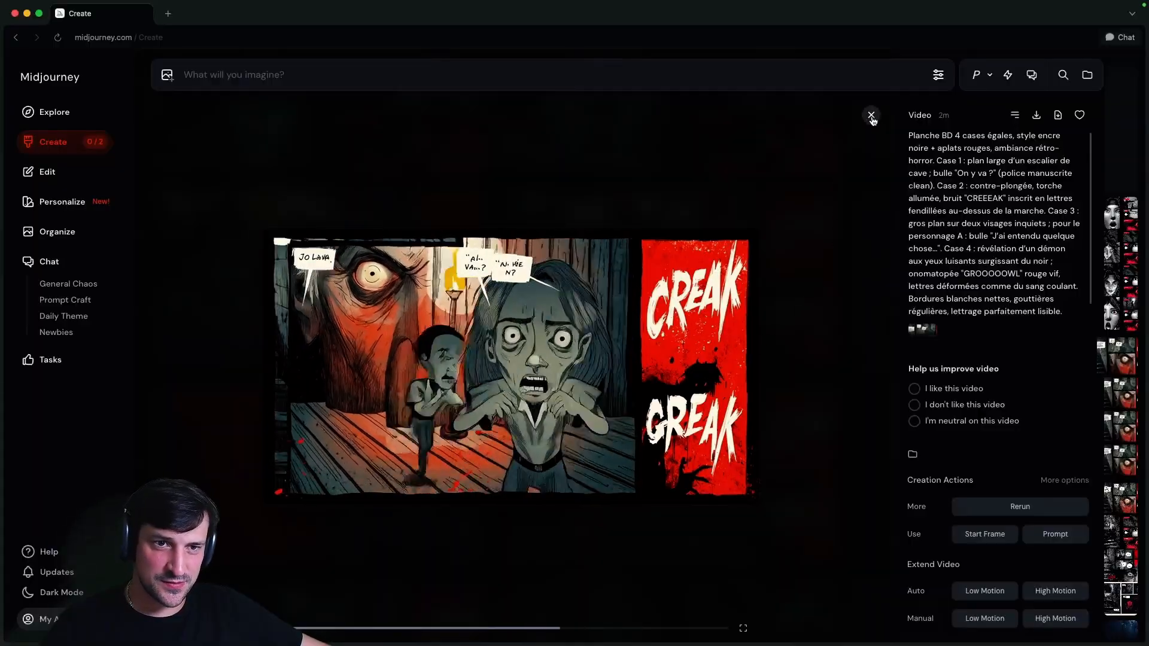
click(871, 115)
click(660, 293)
click(645, 331)
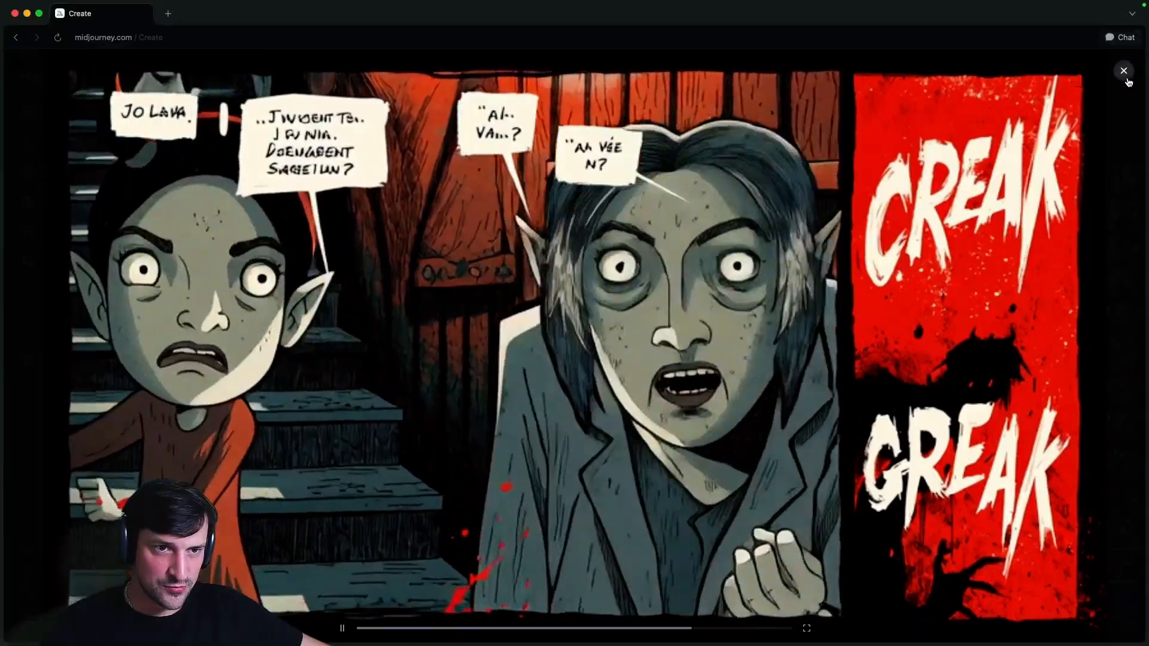
click(1124, 71)
Watch more of the "CREAK" comic page animations zoomed in, and close the video viewer
click(658, 369)
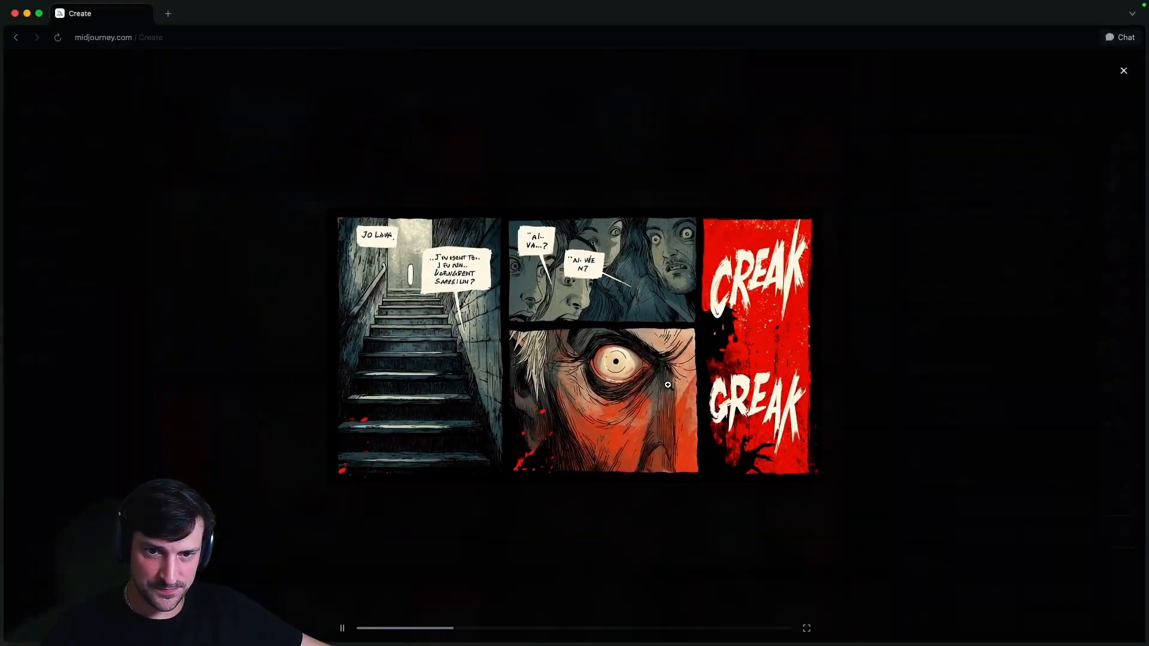
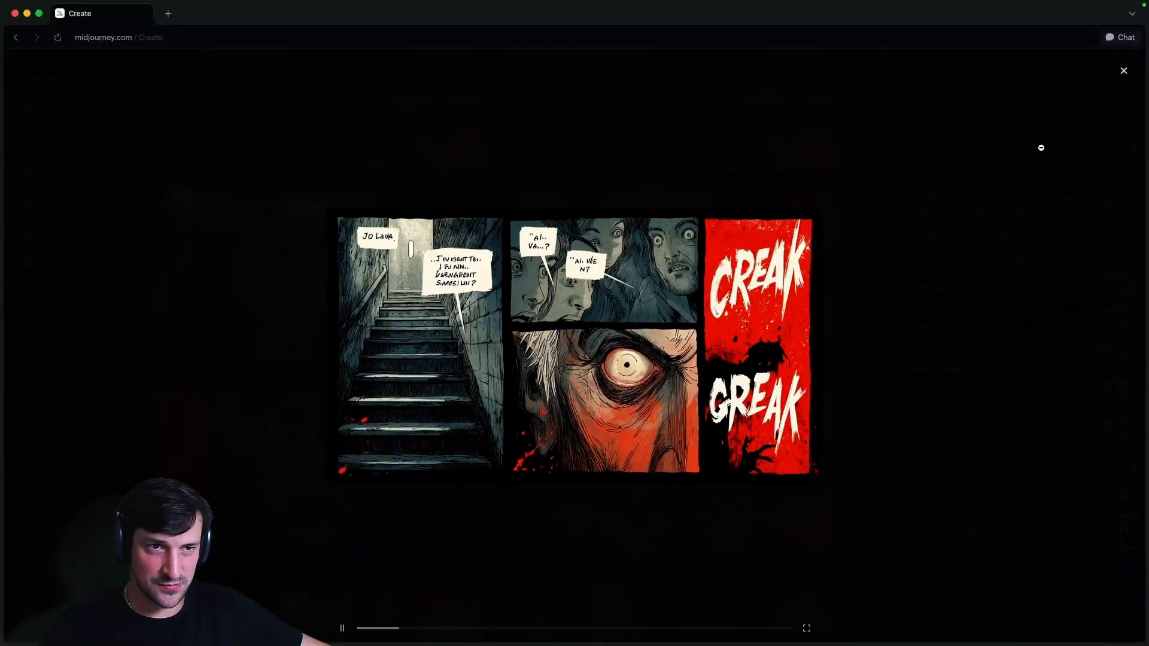
click(1123, 71)
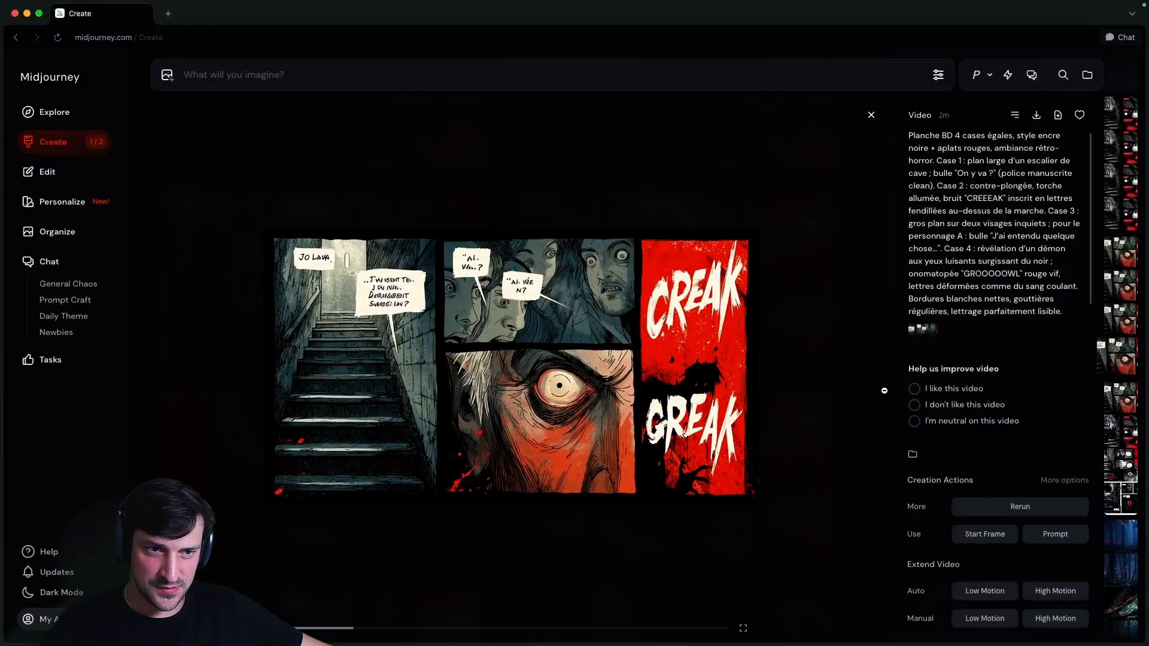
click(648, 375)
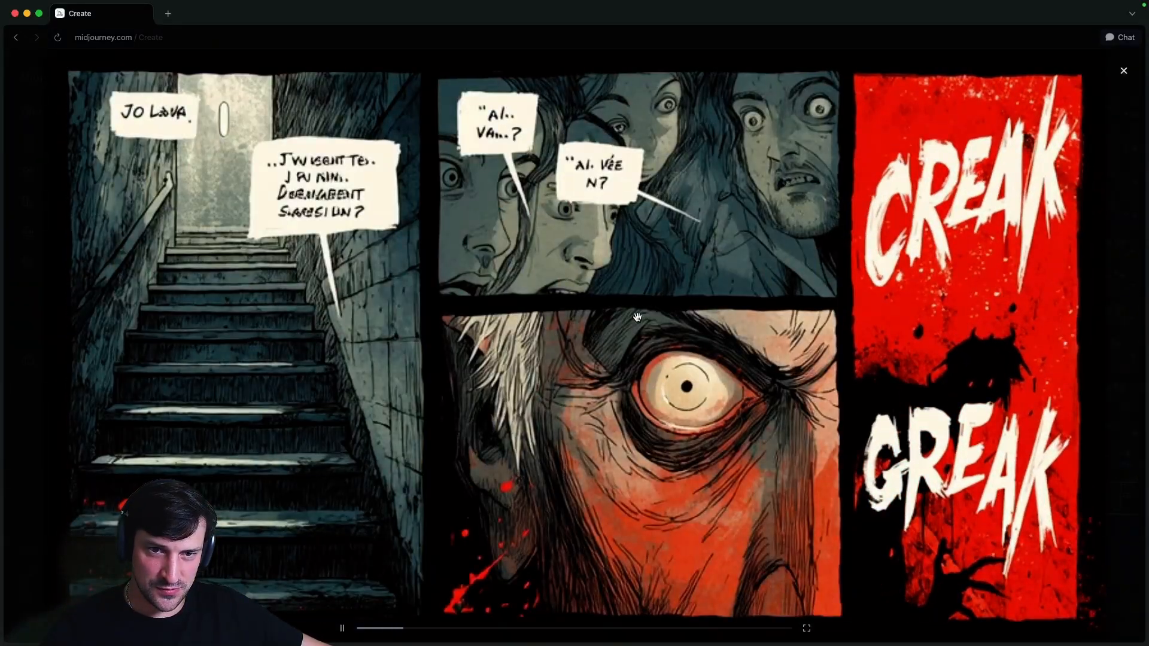
click(638, 317)
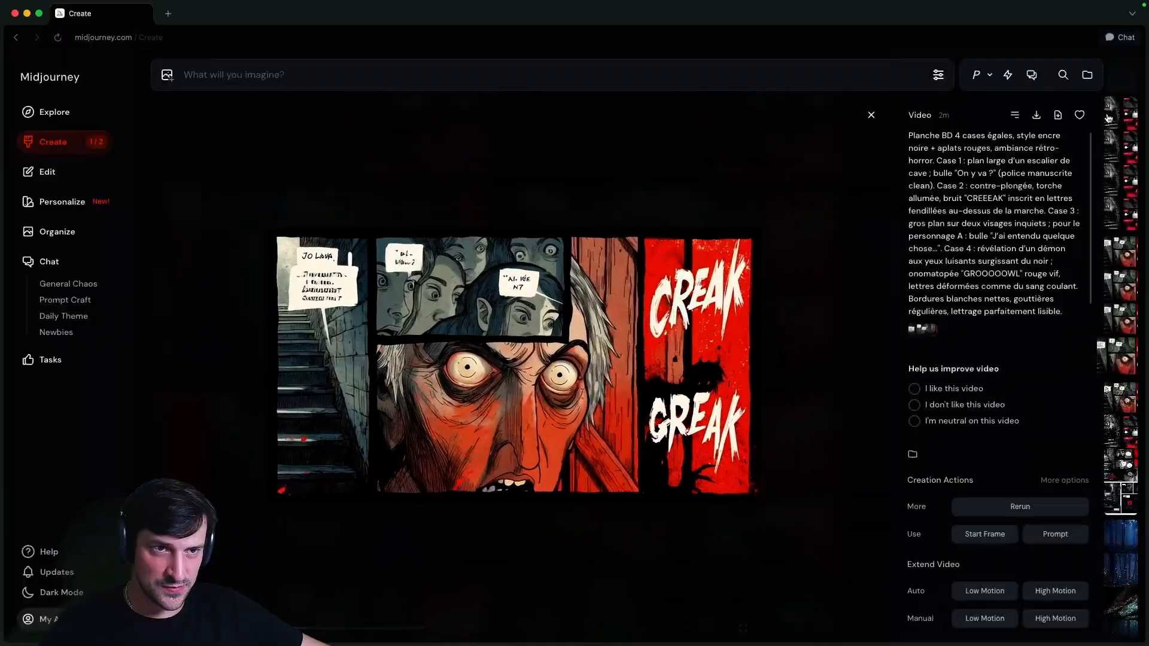
scroll(773, 470, down, 1)
click(872, 116)
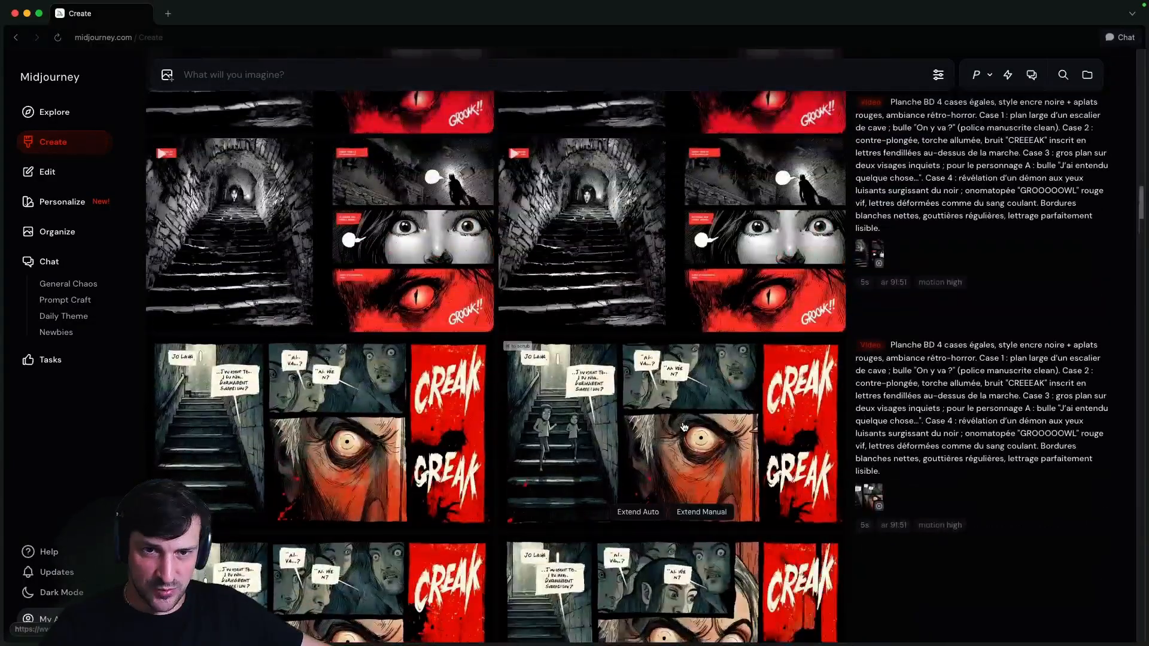
Play the black-and-white staircase comic page videos enlarged and examine the animation in each panel
scroll(636, 412, up, 5)
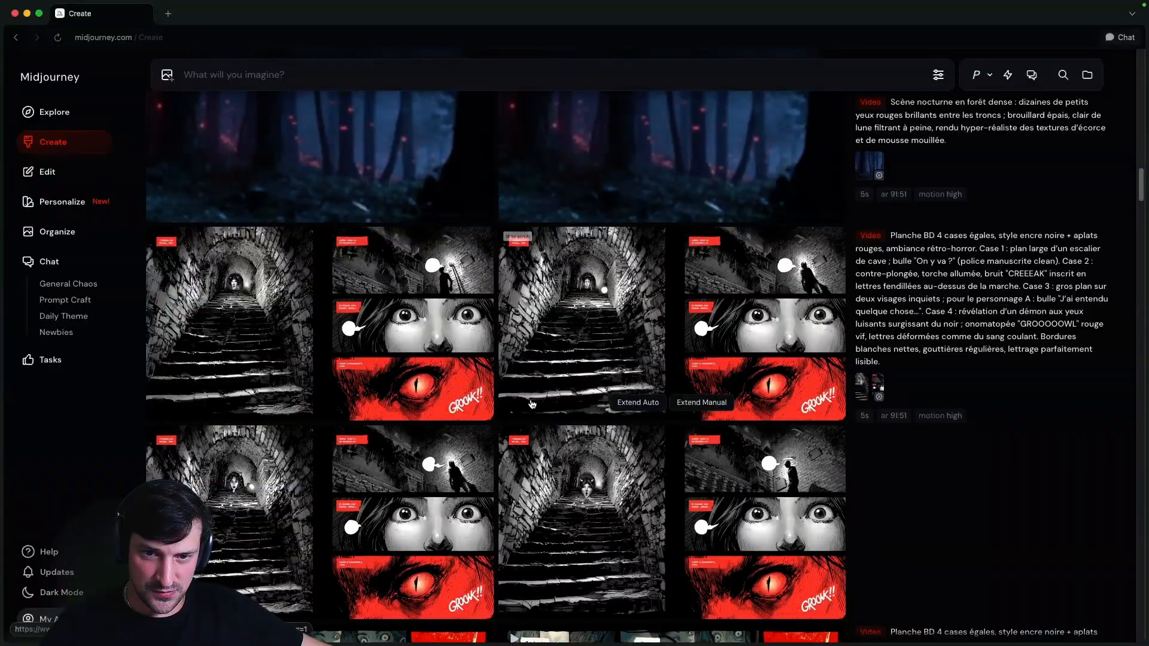
click(288, 336)
click(537, 357)
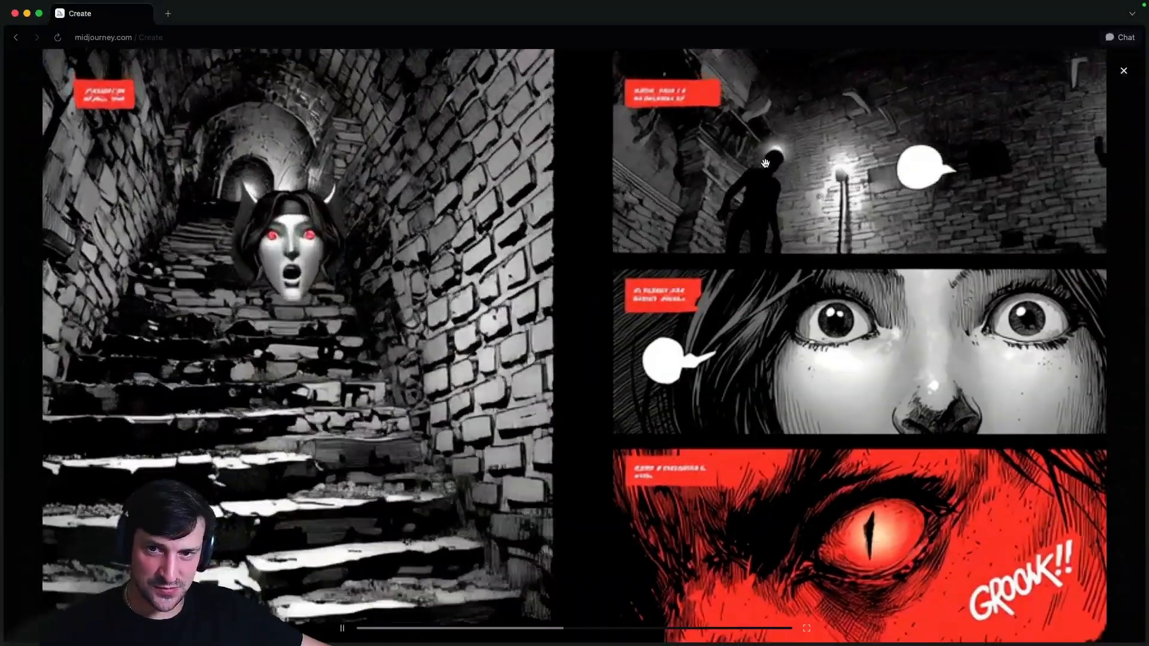
click(766, 164)
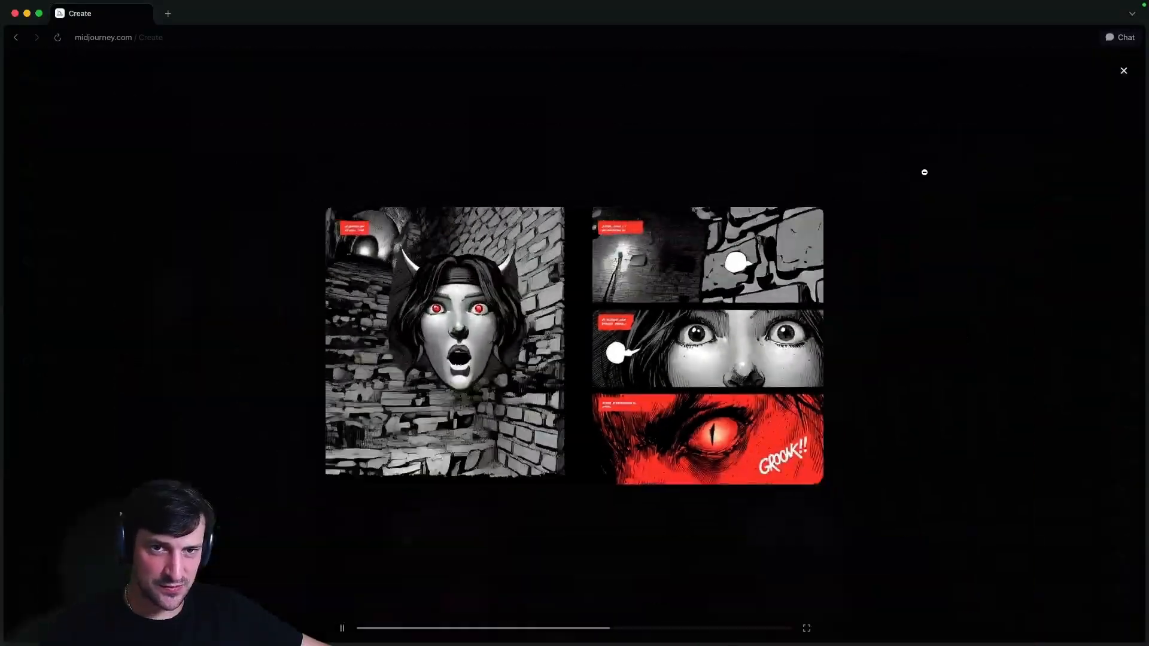
click(1123, 71)
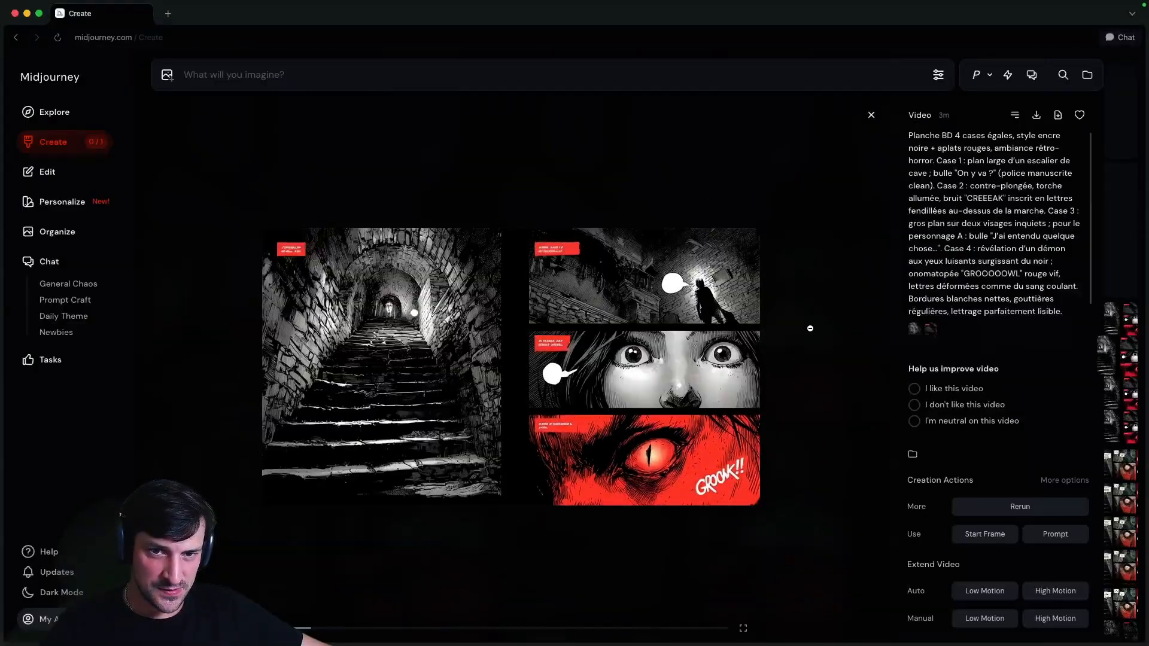
click(544, 309)
click(544, 308)
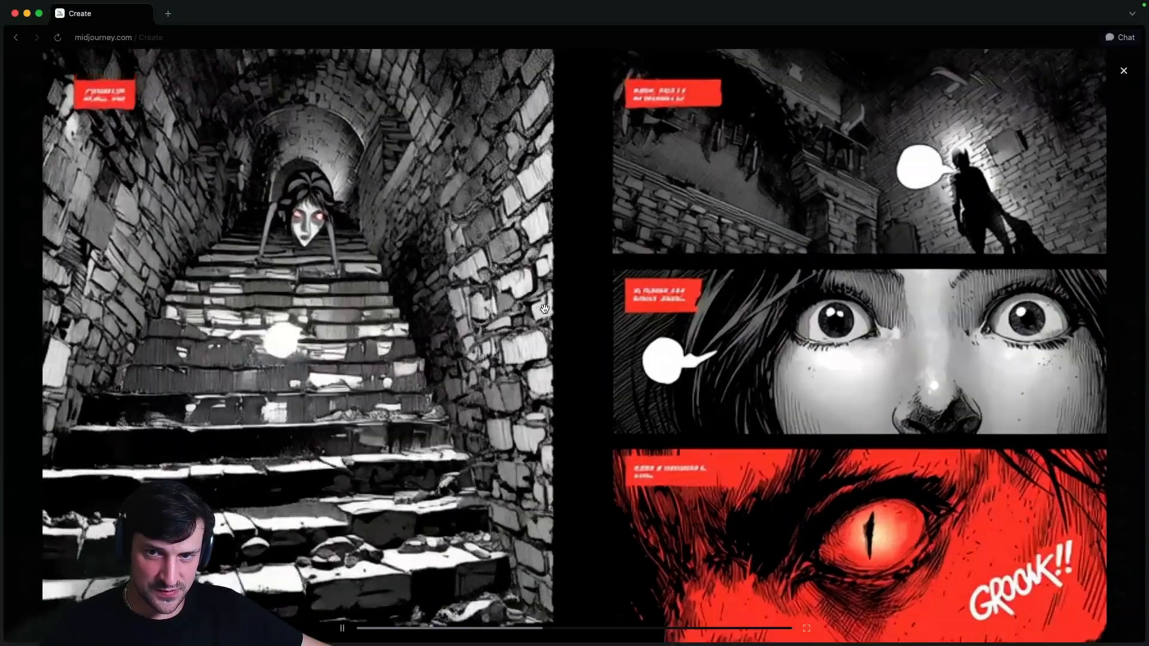
click(545, 308)
click(544, 309)
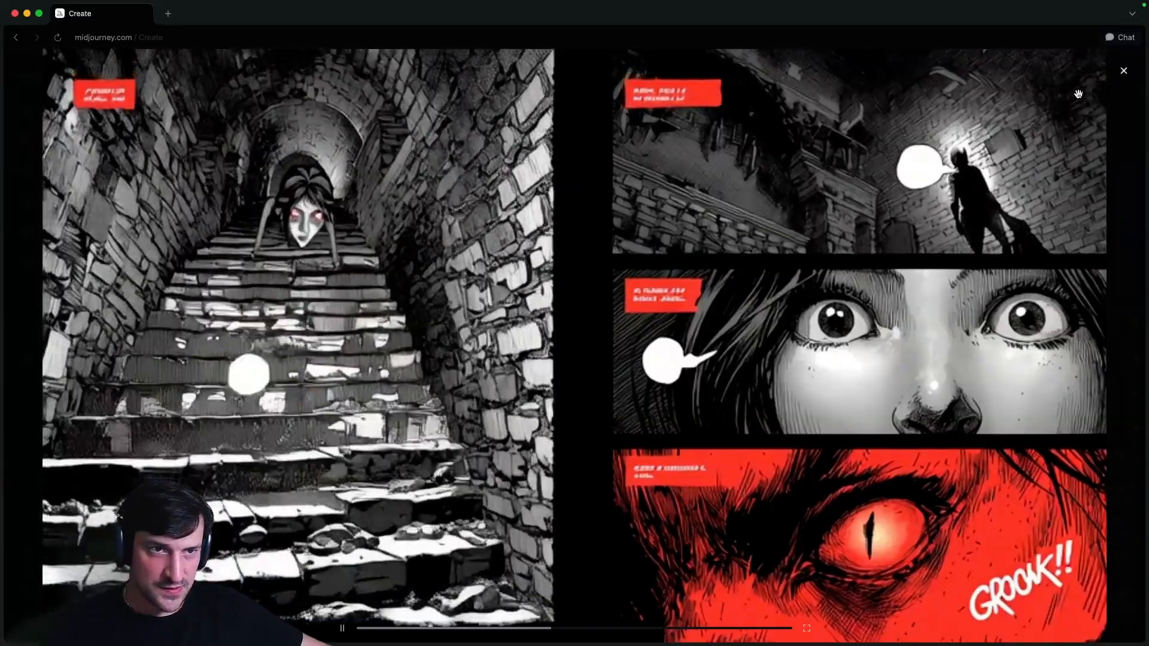
click(1123, 71)
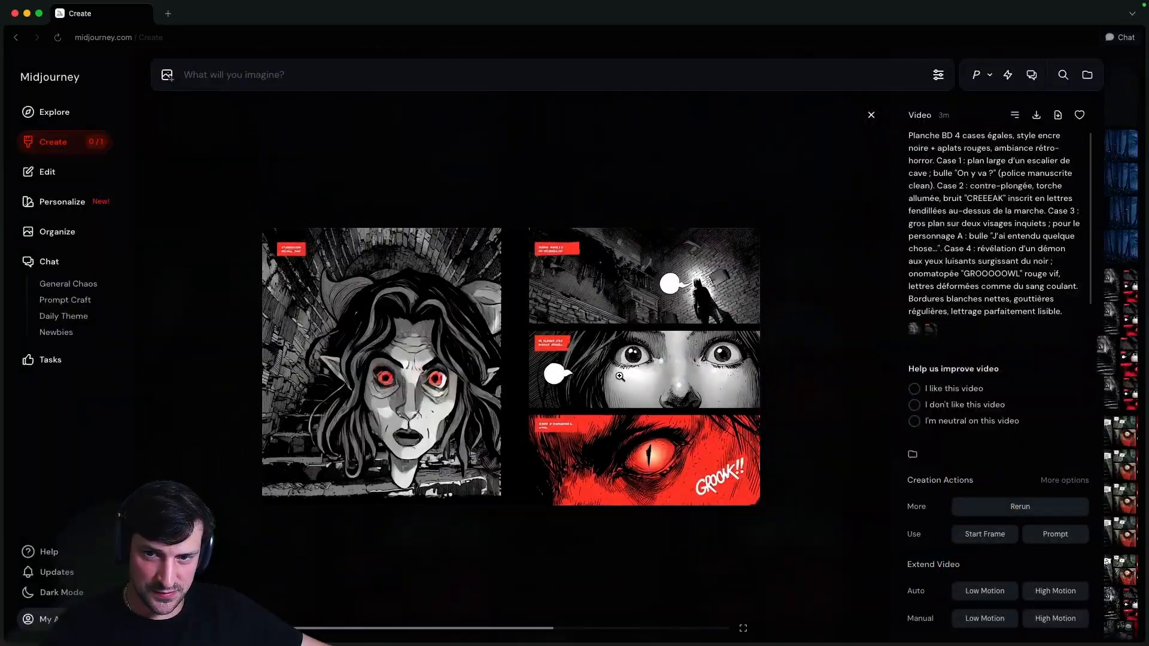
click(872, 115)
Compare the previews of both comic page animation sets with the original comic page images in the feed
scroll(479, 317, up, 3)
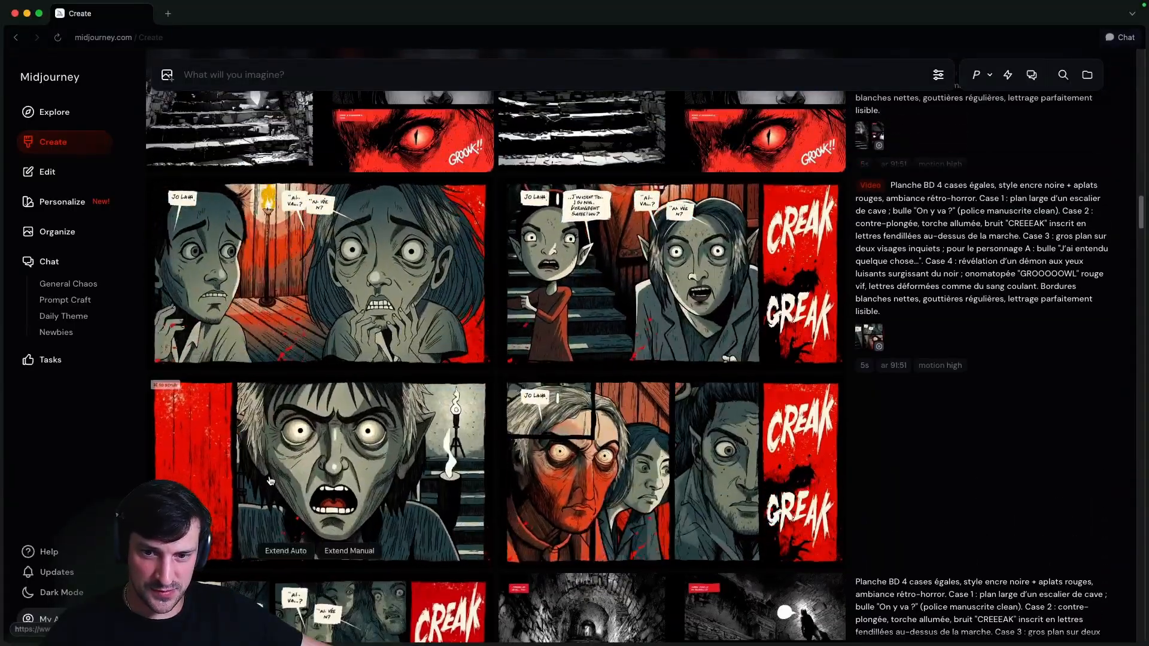
scroll(318, 477, down, 3)
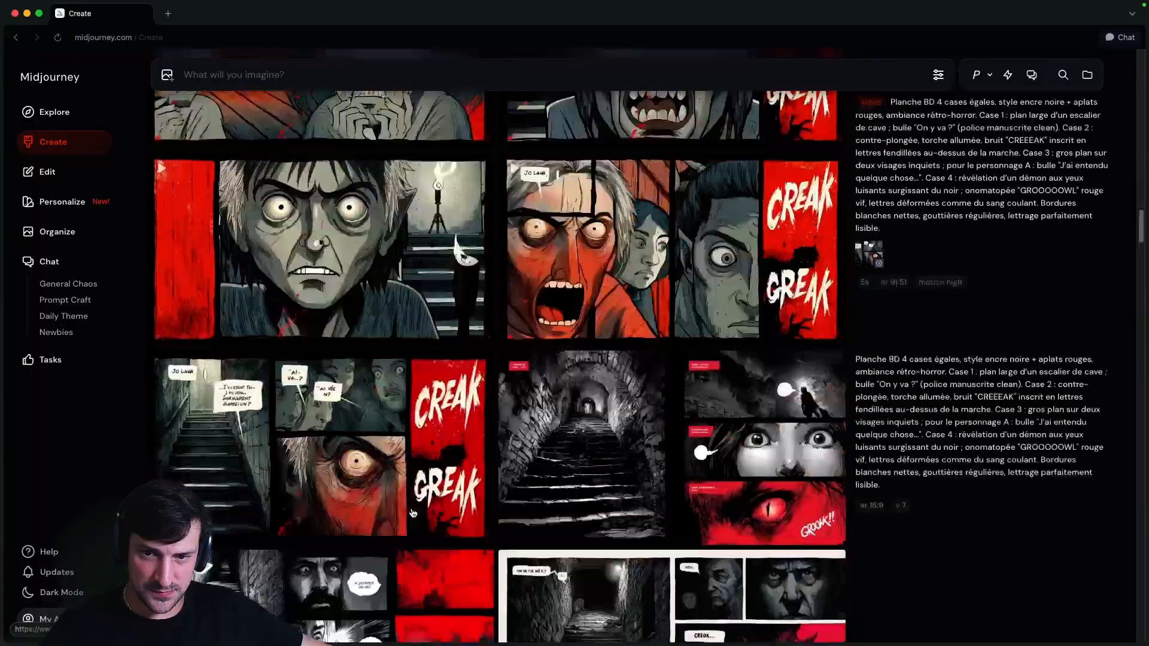
scroll(406, 527, up, 10)
scroll(407, 367, down, 5)
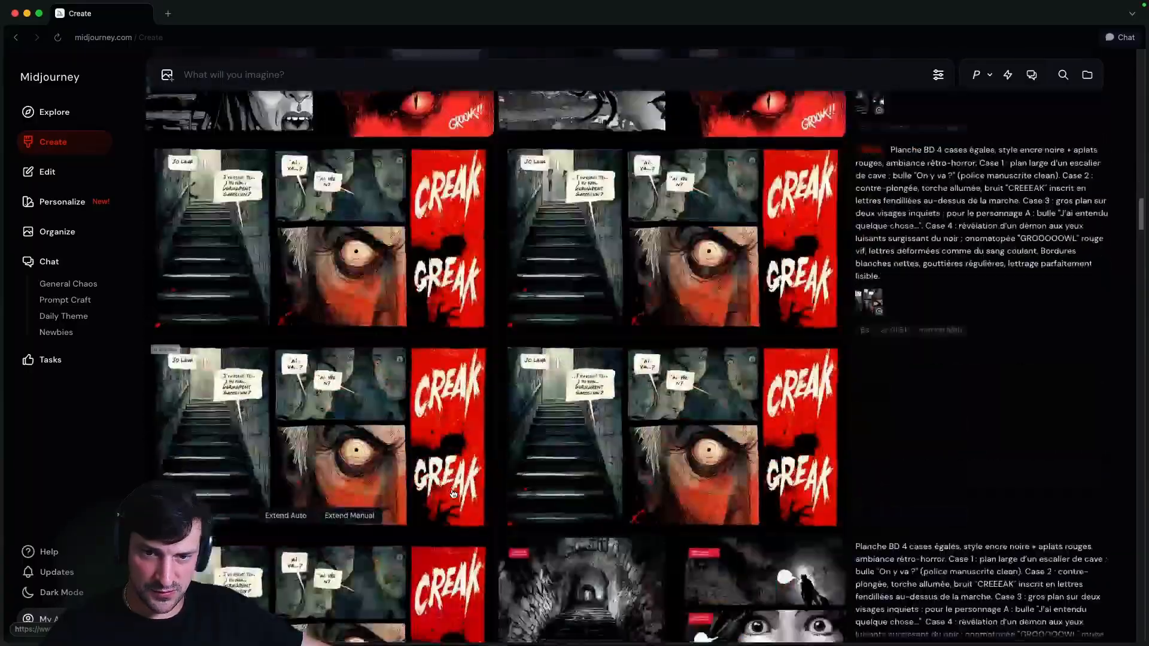
scroll(557, 450, down, 2)
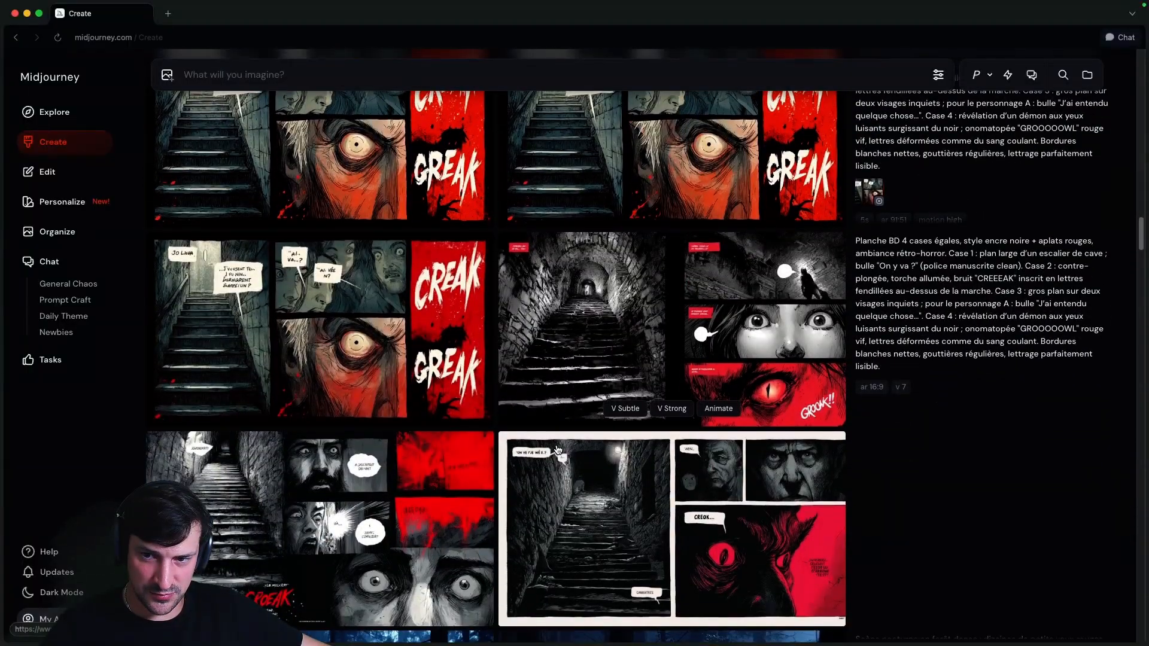
scroll(551, 443, up, 6)
scroll(545, 431, down, 2)
scroll(541, 426, up, 5)
Find the old grimoire images with the "NE ME LIS PAS" lettering and load their prompt for reuse
scroll(541, 426, down, 10)
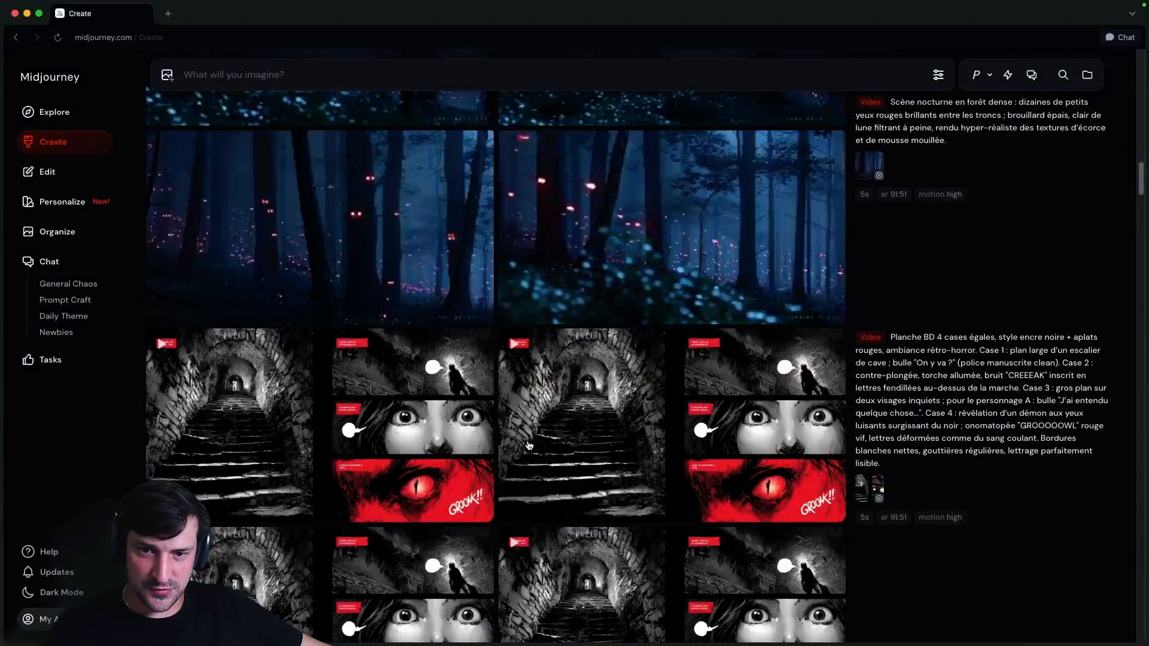
scroll(535, 482, down, 8)
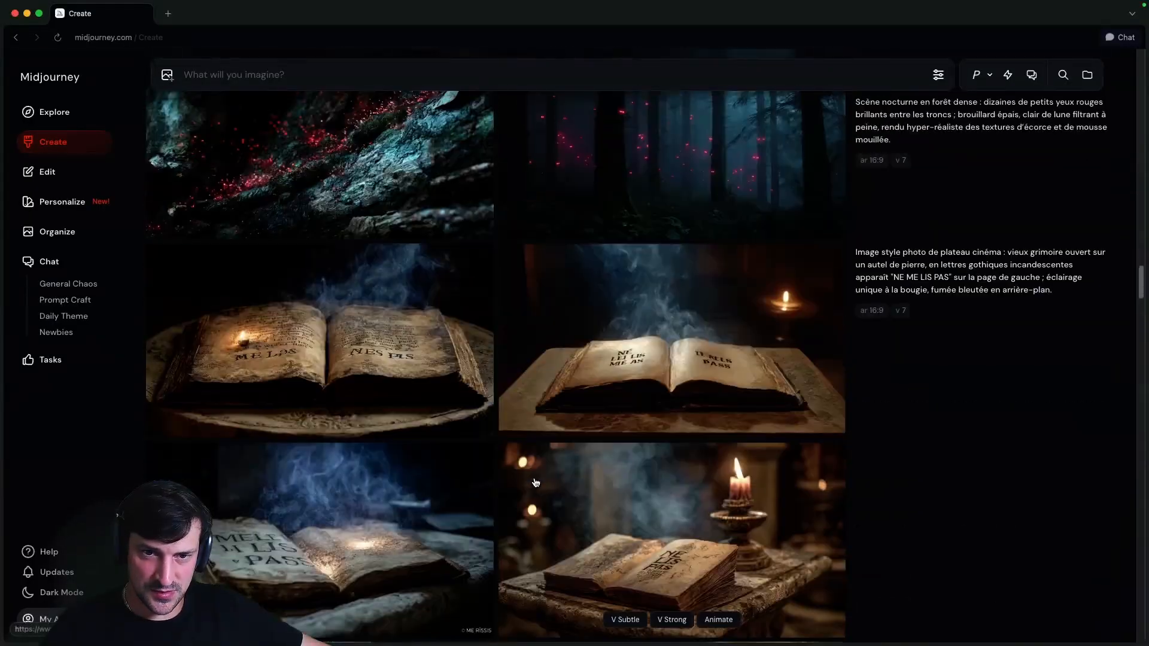
click(868, 144)
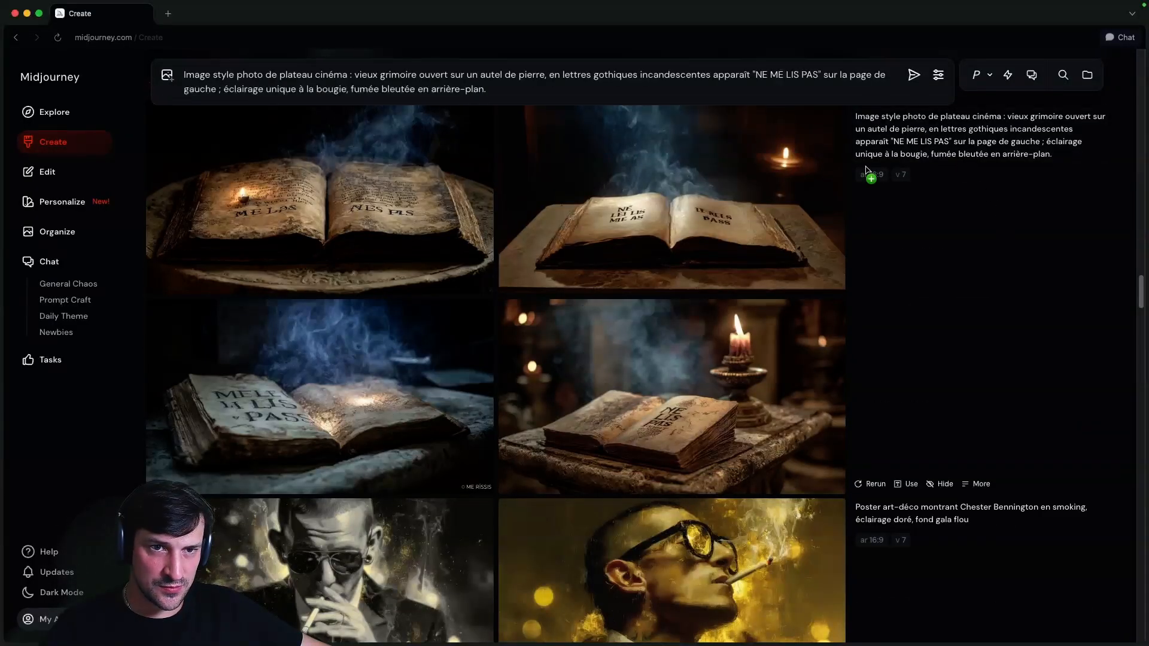
Set the model mode to Raw and generate new images from the loaded "NE ME LIS PAS" grimoire prompt
click(938, 75)
click(520, 308)
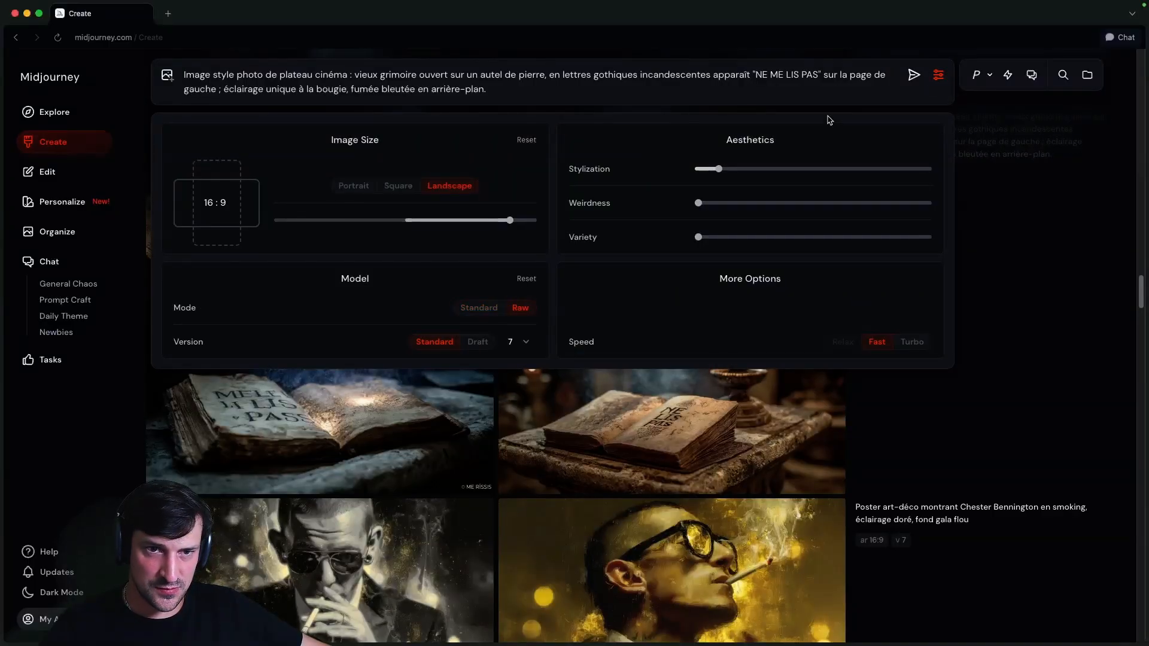
click(914, 74)
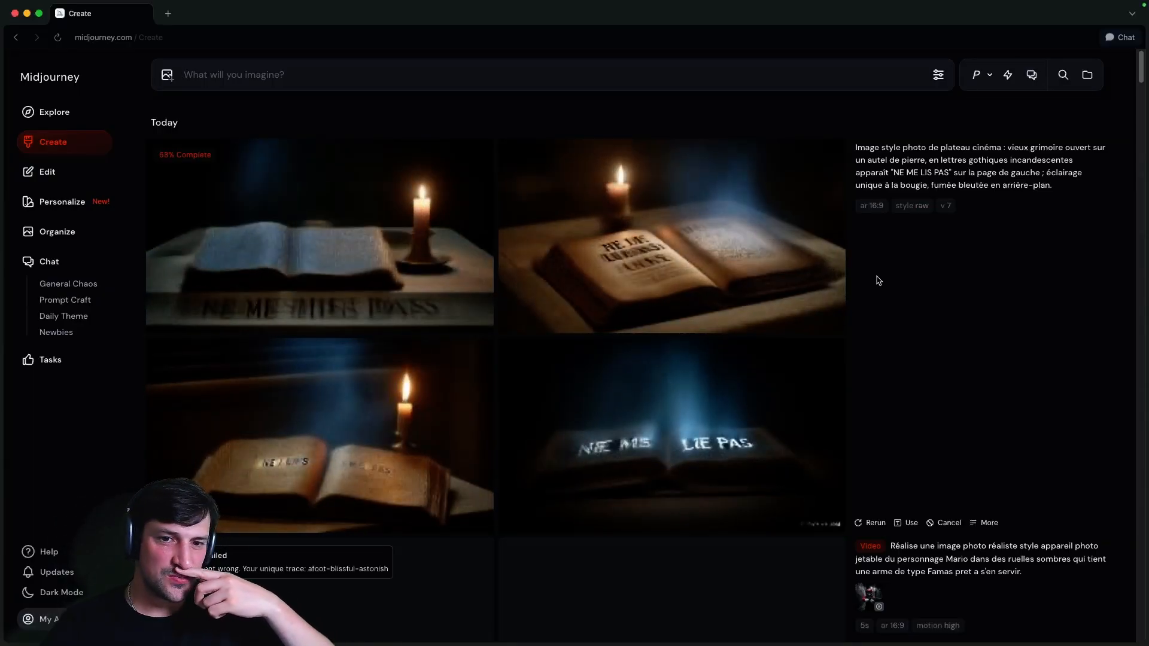
View the new raw-style grimoire images enlarged one after another and examine the lettering in each
click(353, 269)
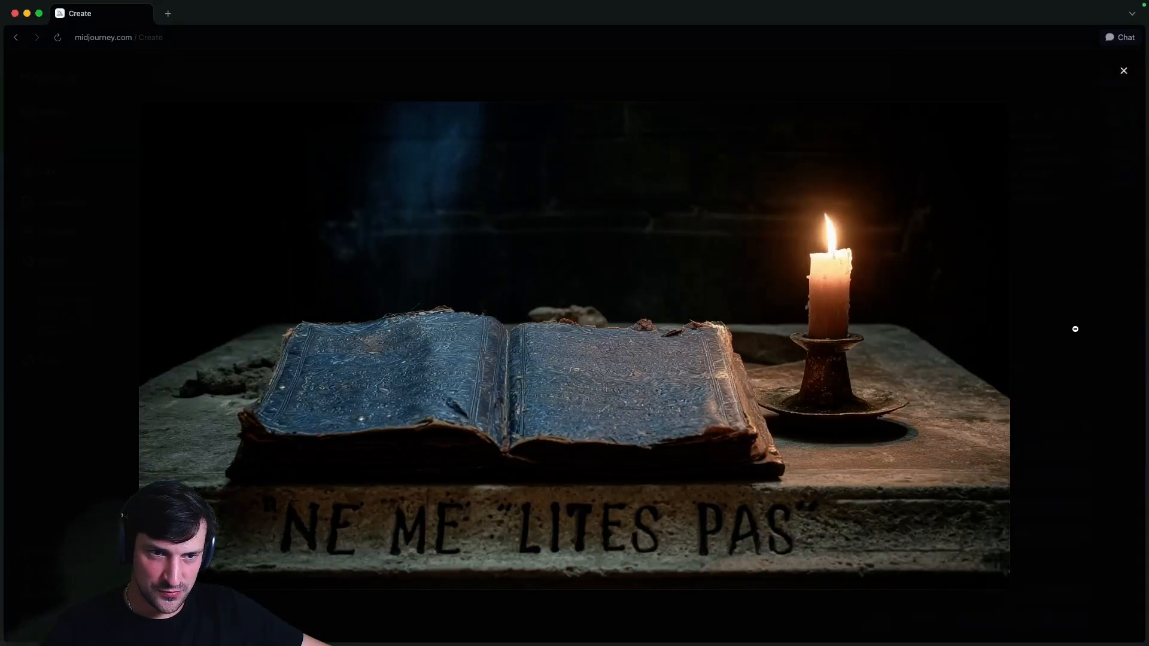
key(Right)
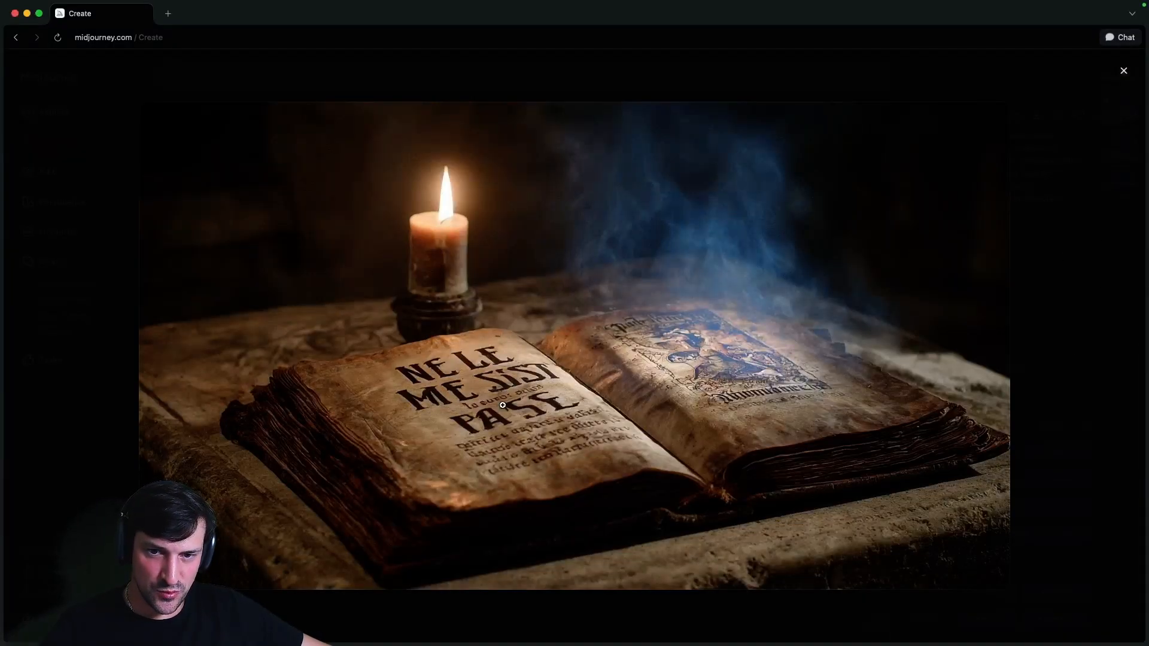
key(Right)
key(Right)
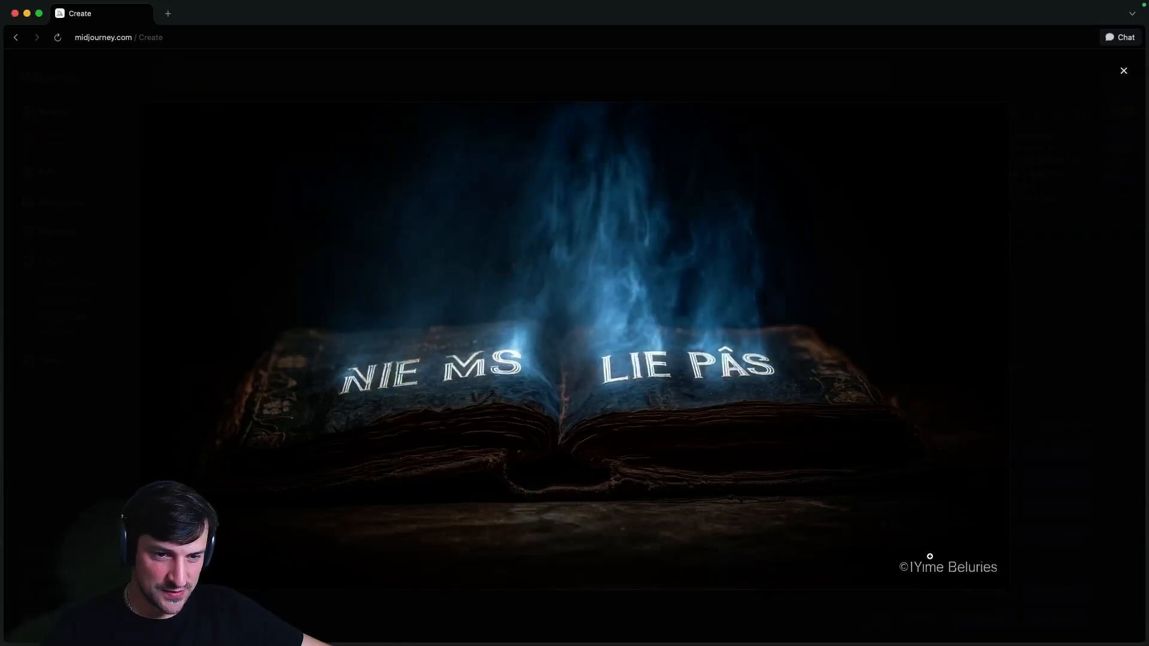
Close the enlarged view and animate the glowing grimoire with blue smoke using automatic high motion
key(Right)
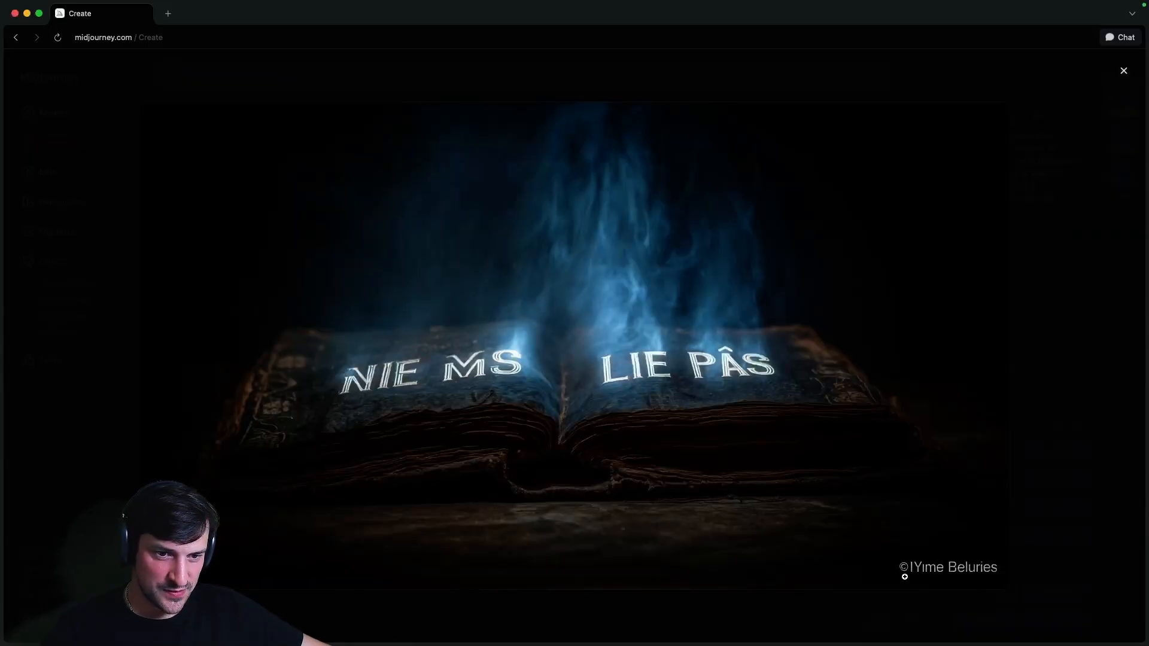
click(1123, 70)
click(1055, 591)
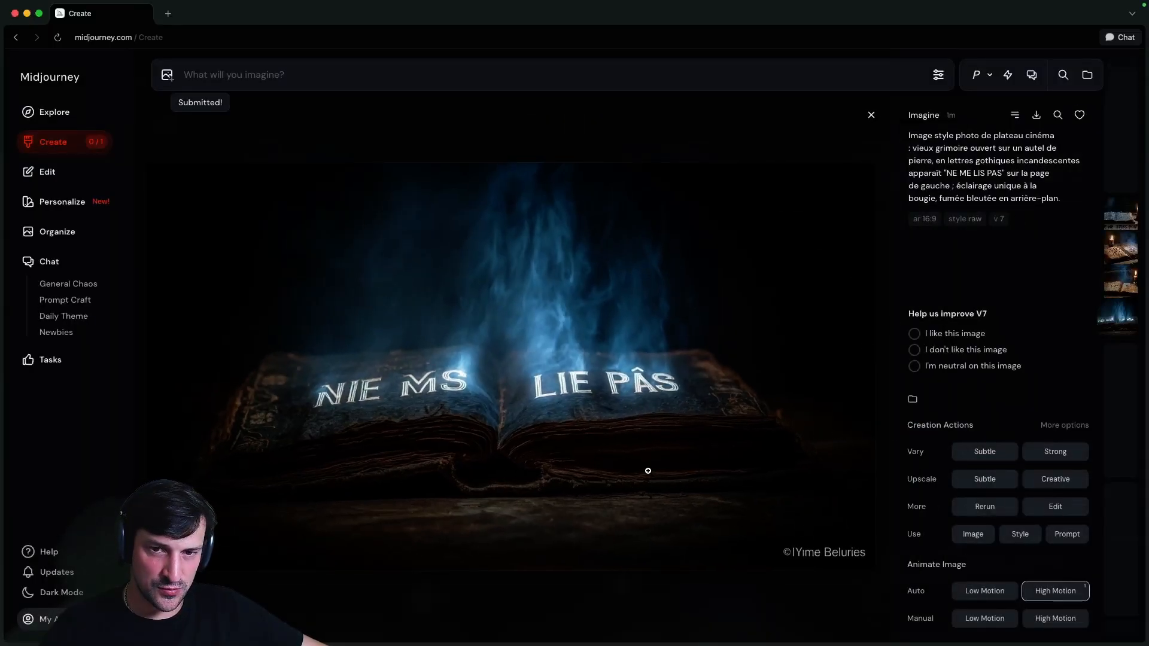
Find the night forest videos in the feed and watch the red-eyes animation zoomed in, closing the enlarged view
scroll(644, 470, down, 1)
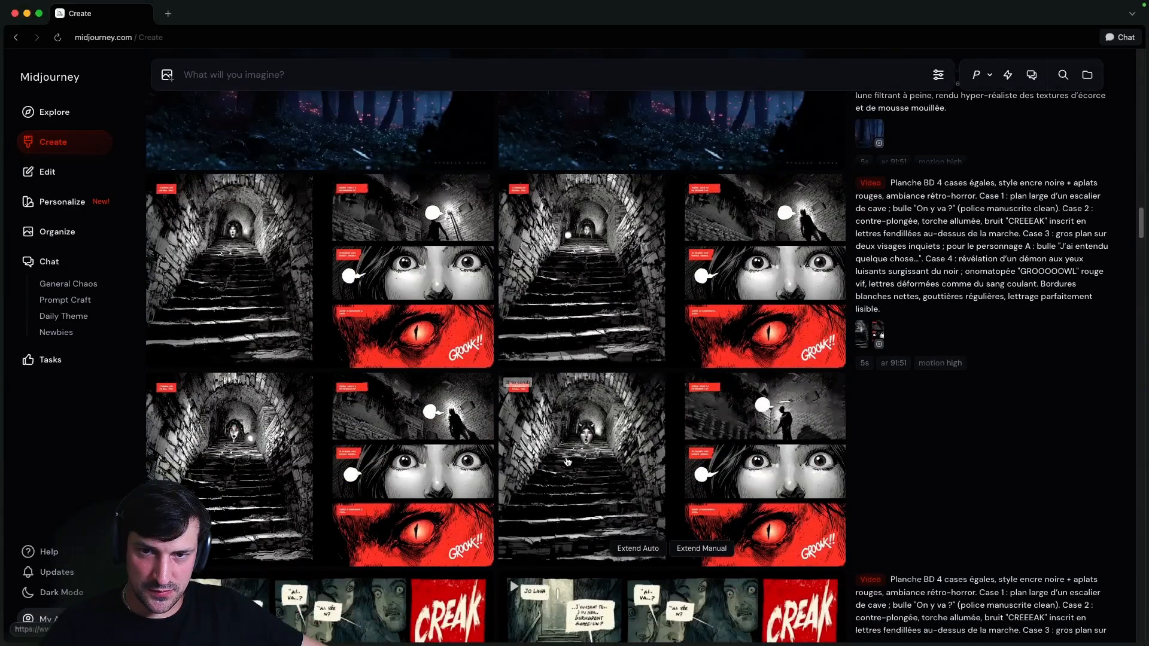
scroll(568, 462, up, 6)
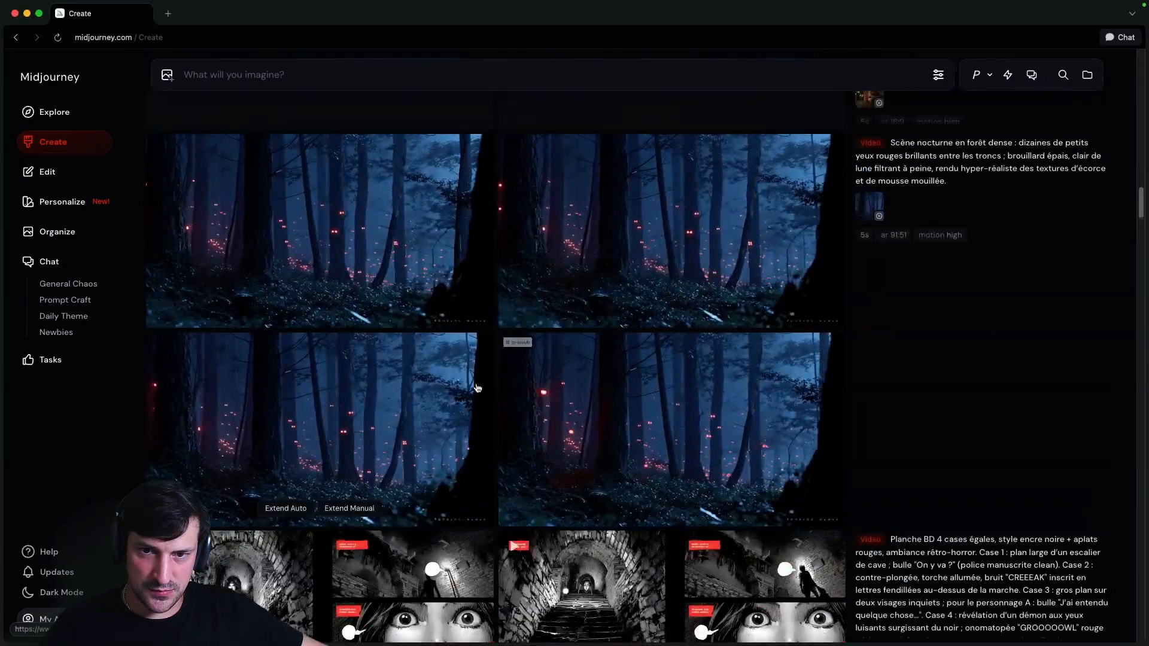
click(455, 311)
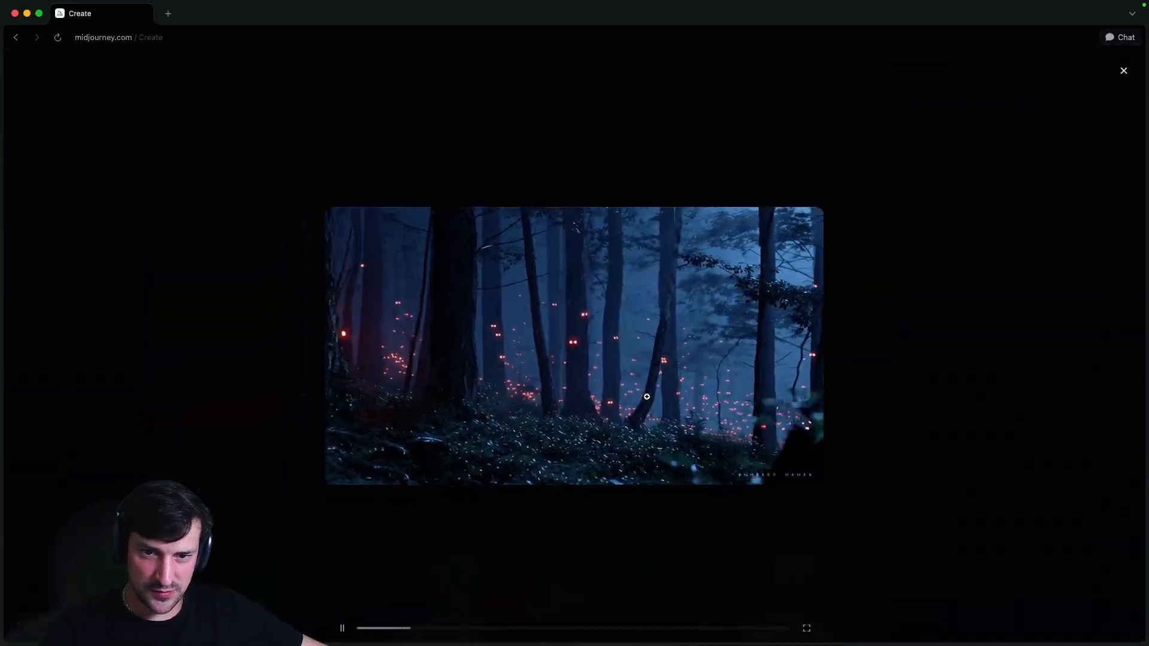
click(646, 396)
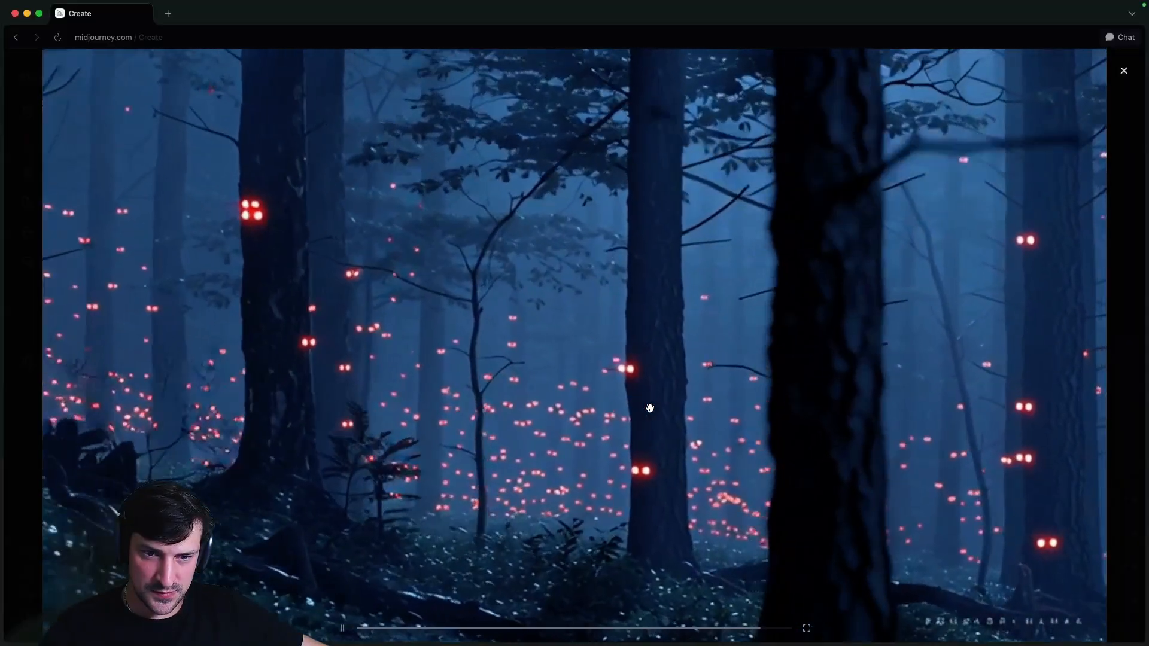
click(650, 408)
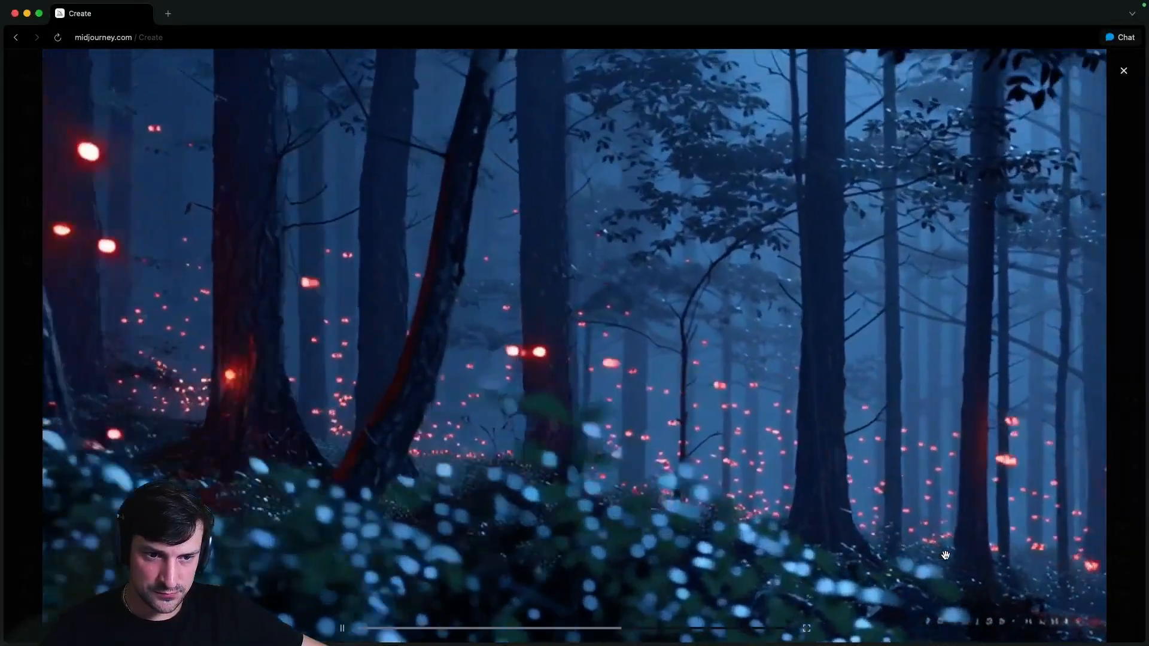
click(945, 555)
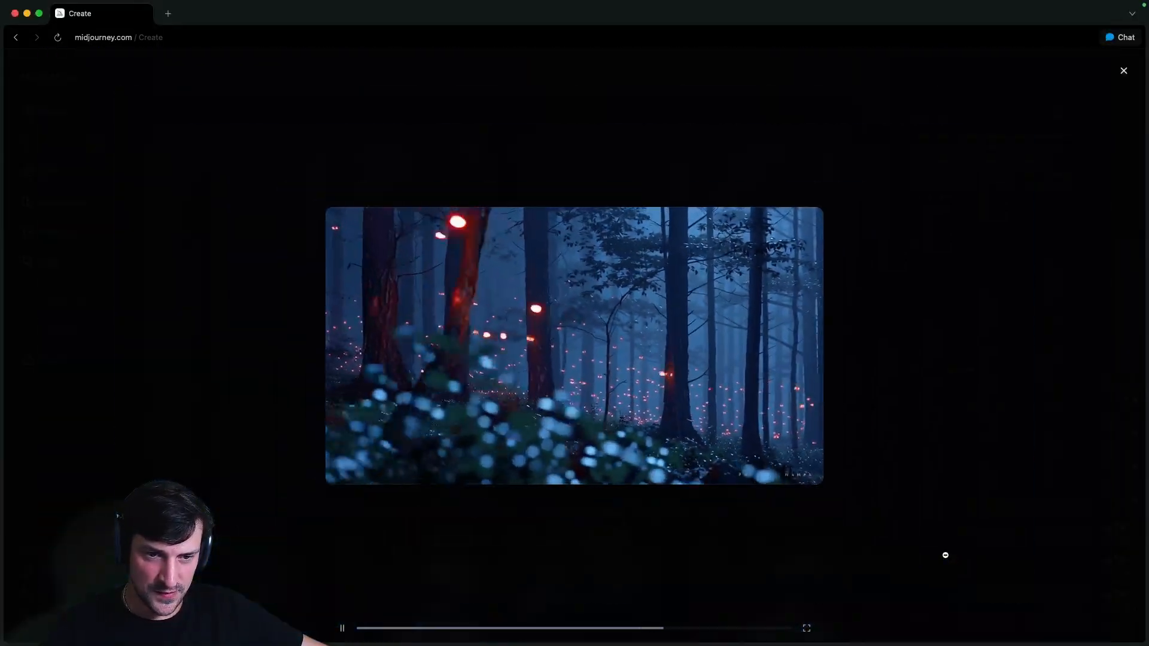
click(1123, 71)
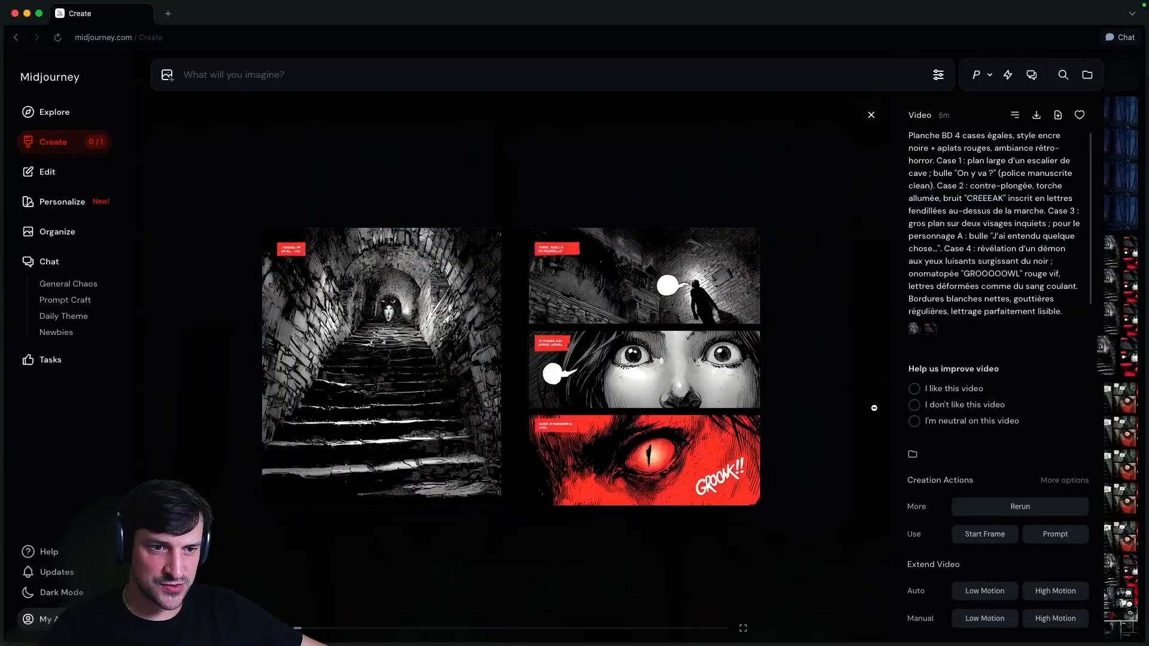
Generate images from the prompt "Une voiture de sport rouge" and close the video viewer
text(de sport rouge)
key(Return)
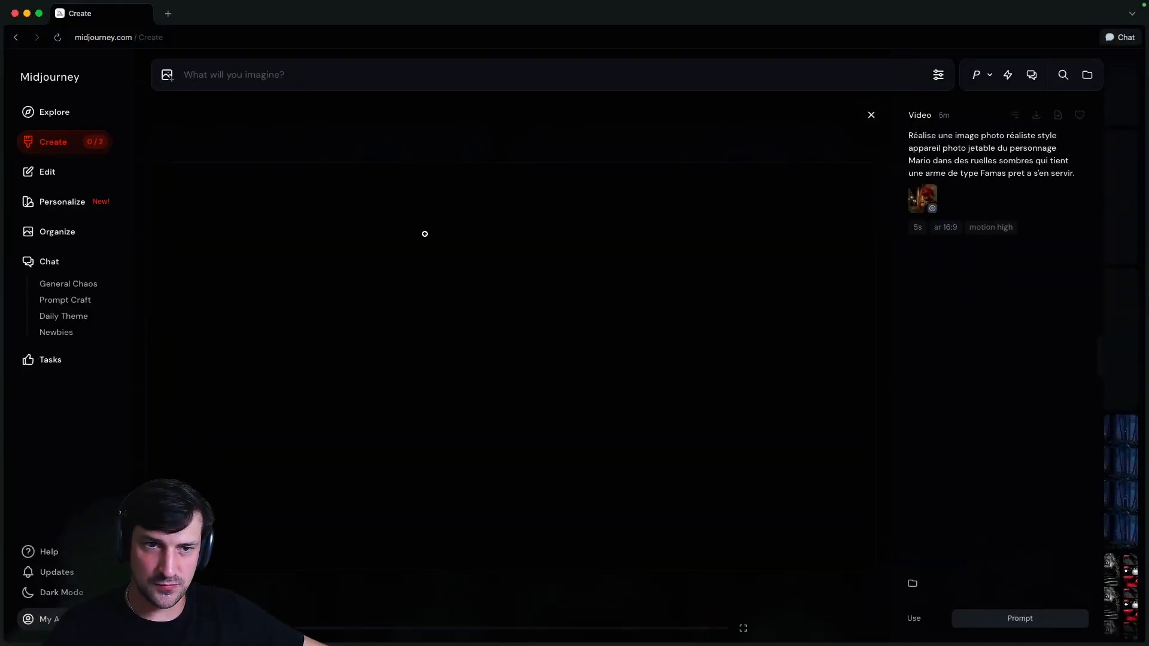
key(Escape)
Find the animated grimoire videos in the feed, watch them enlarged and close the viewer
scroll(353, 300, down, 9)
scroll(353, 338, up, 6)
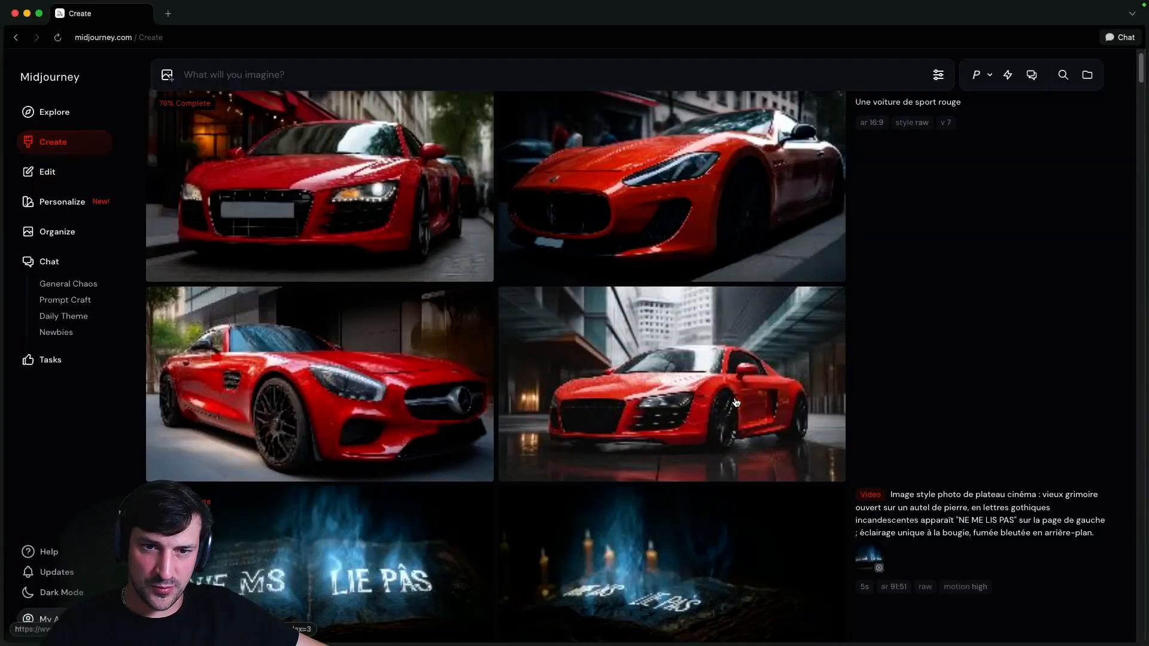
scroll(462, 366, down, 5)
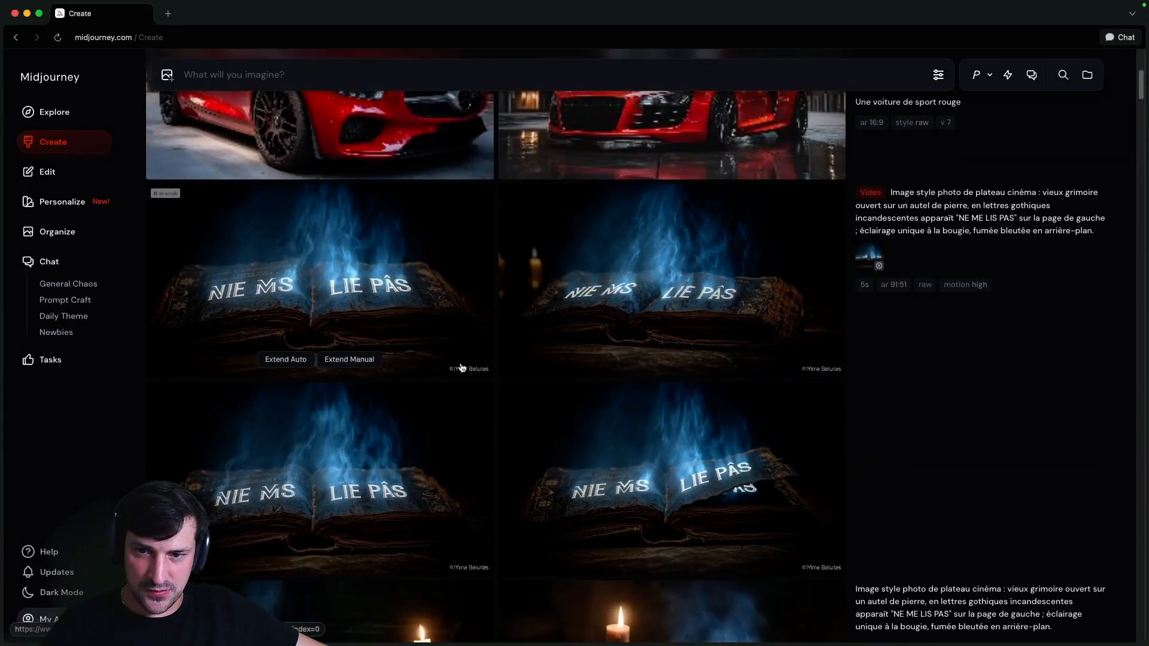
click(461, 367)
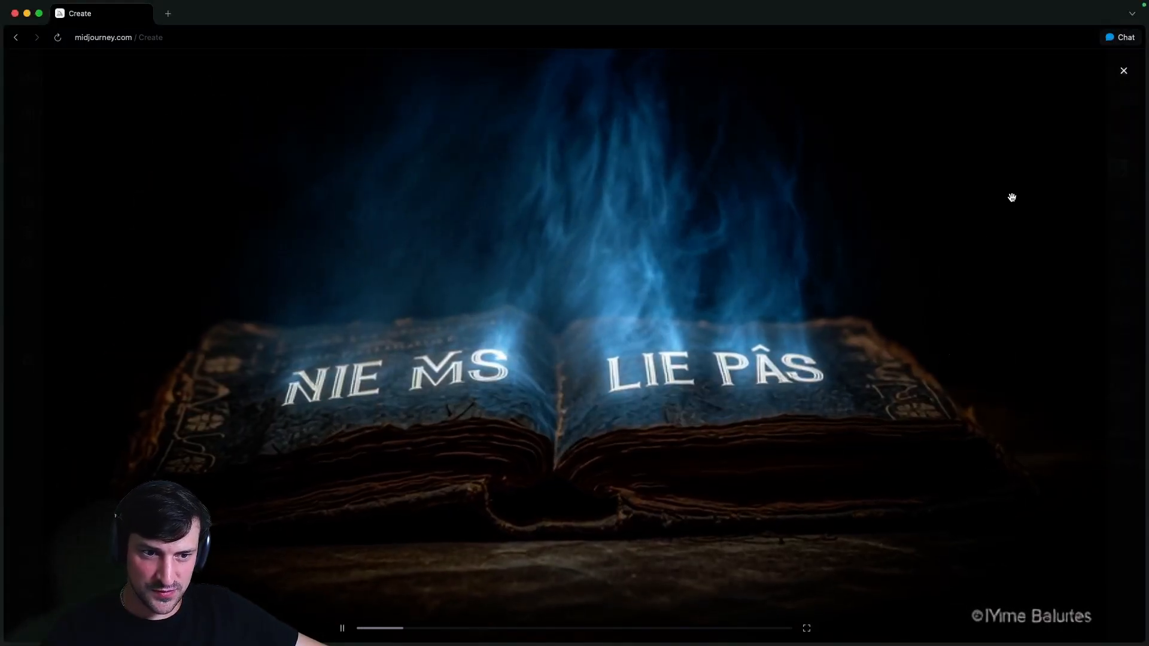
click(1124, 71)
click(872, 113)
Compare the grimoire video previews with the source grimoire images and the red sports car images in the feed
scroll(726, 471, up, 3)
scroll(726, 471, down, 1)
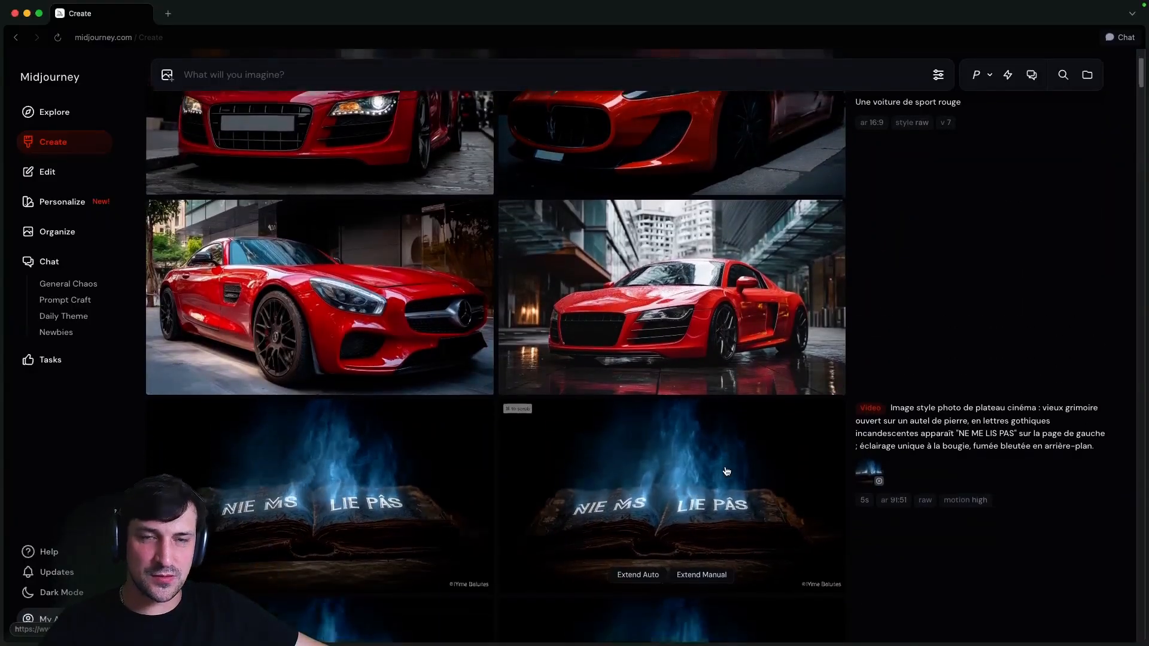
scroll(724, 475, down, 9)
scroll(722, 479, up, 5)
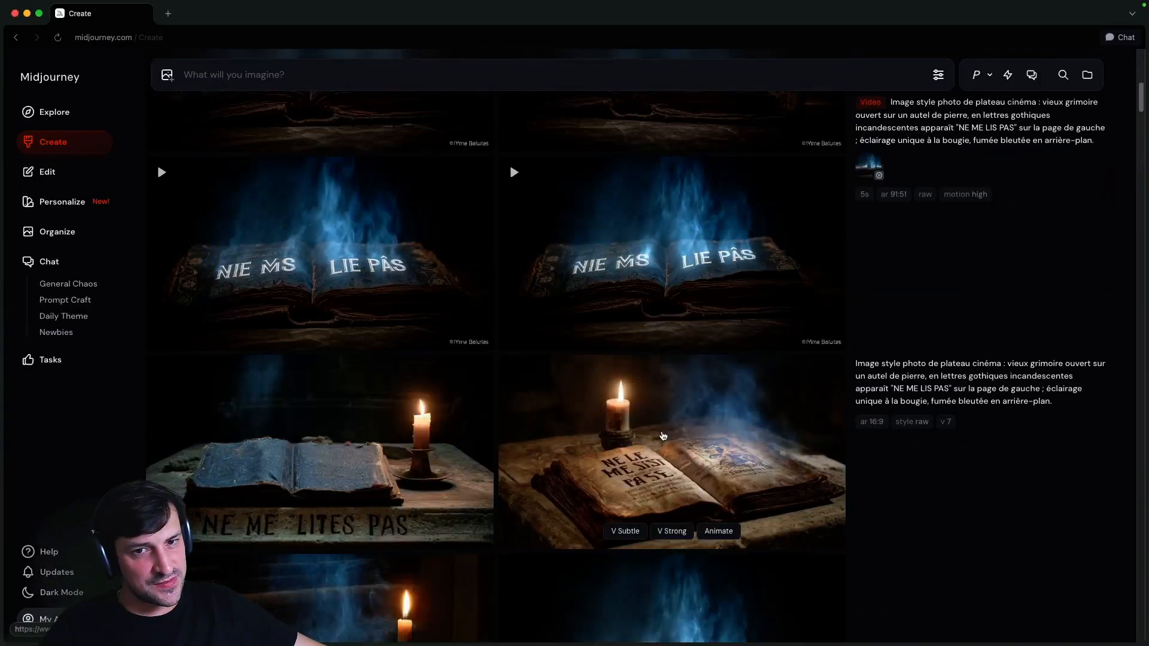
scroll(662, 436, up, 2)
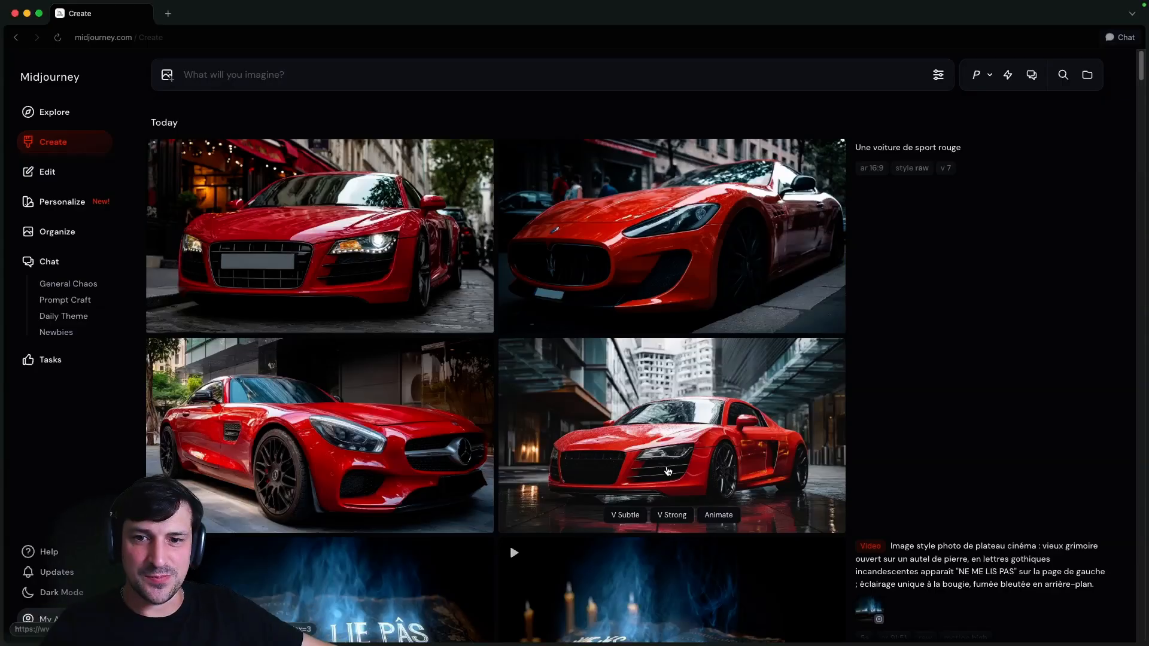
View the red sports car images enlarged and examine the details of each one
click(709, 454)
scroll(648, 397, up, 3)
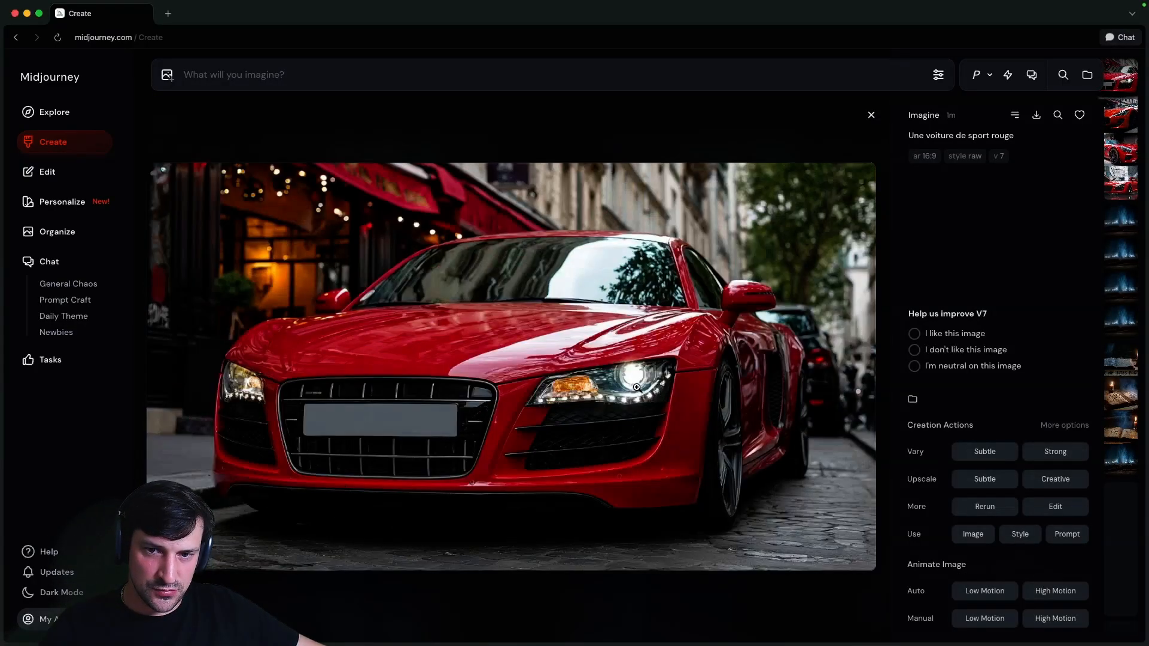
click(636, 388)
scroll(637, 387, down, 1)
scroll(636, 388, up, 1)
scroll(635, 388, down, 4)
scroll(635, 387, up, 1)
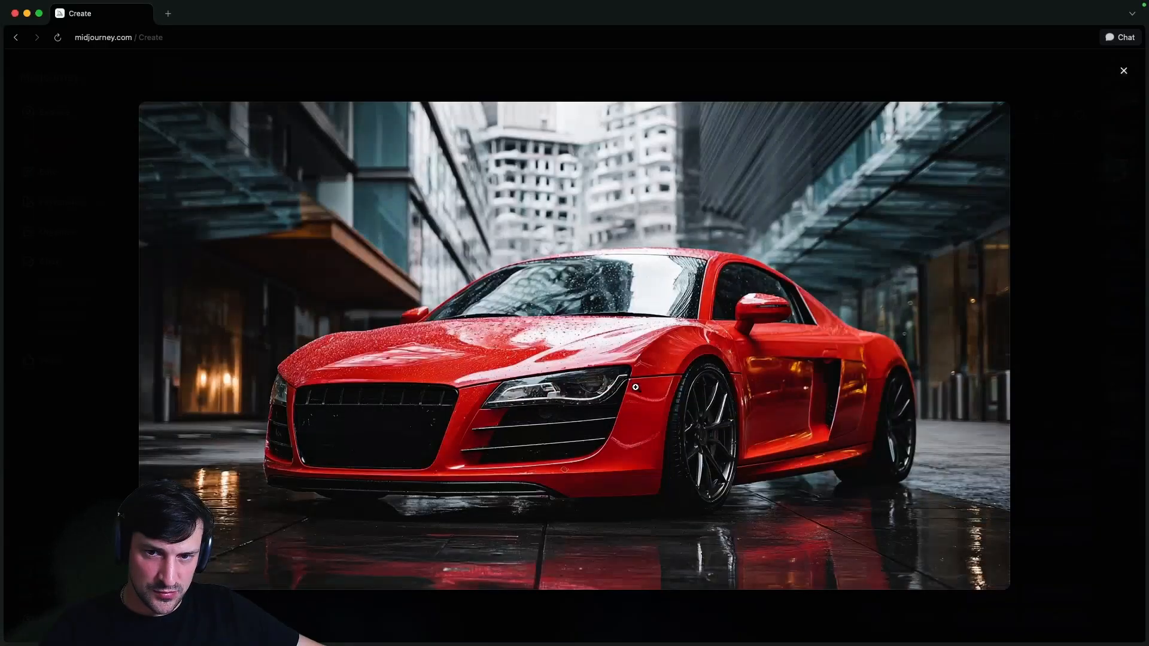
Animate the red car on wet pavement with manual high motion and the prompt "Une voiture de sport rouge qui explose", and return to the feed
click(1079, 265)
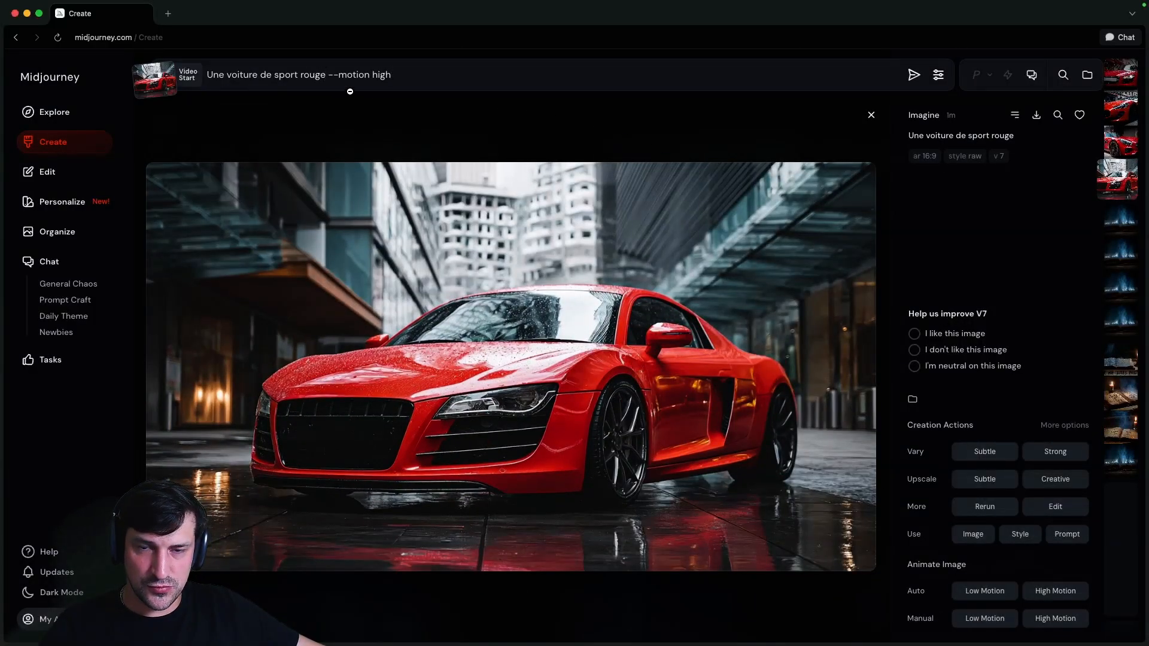
text(qui roule)
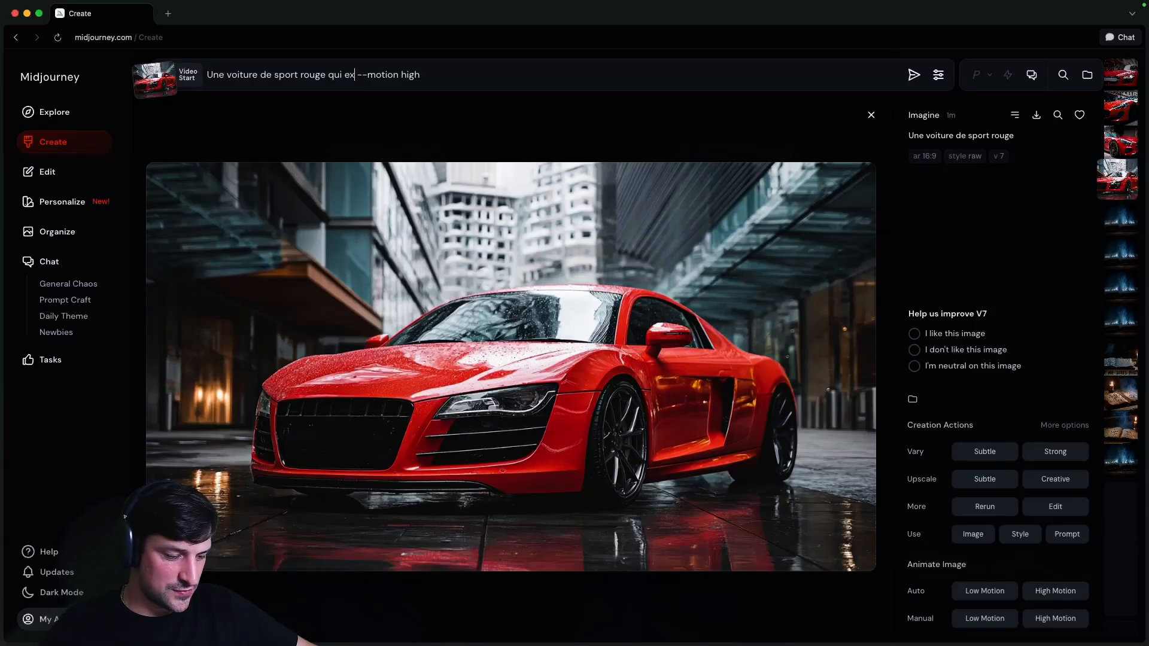
key(Return)
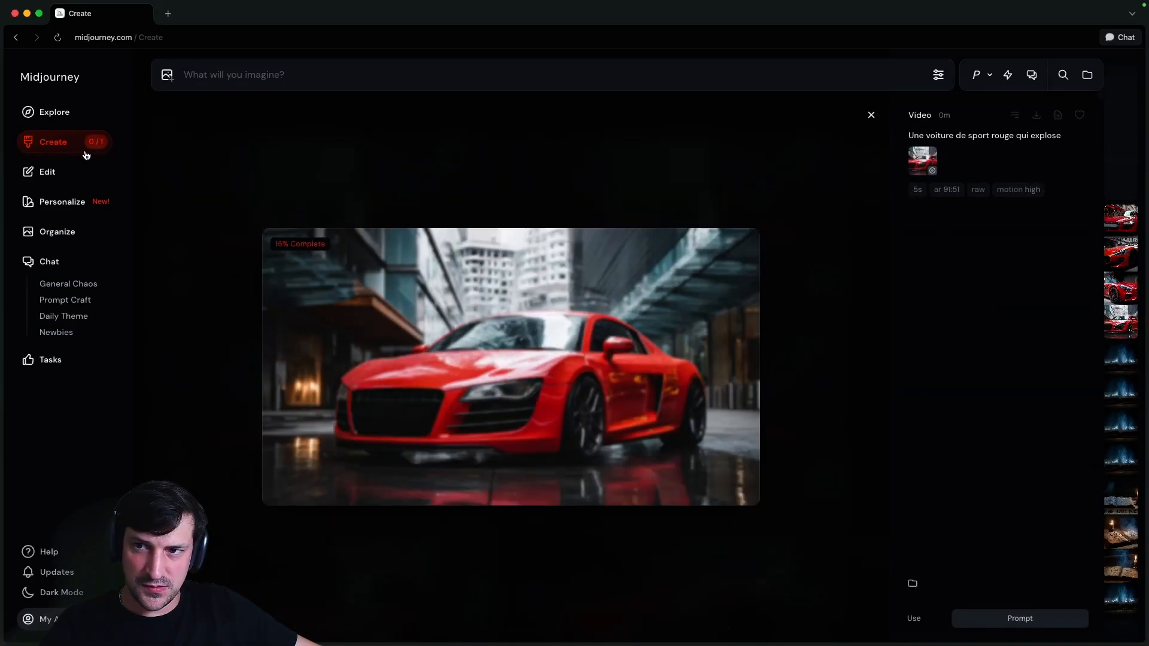
click(80, 149)
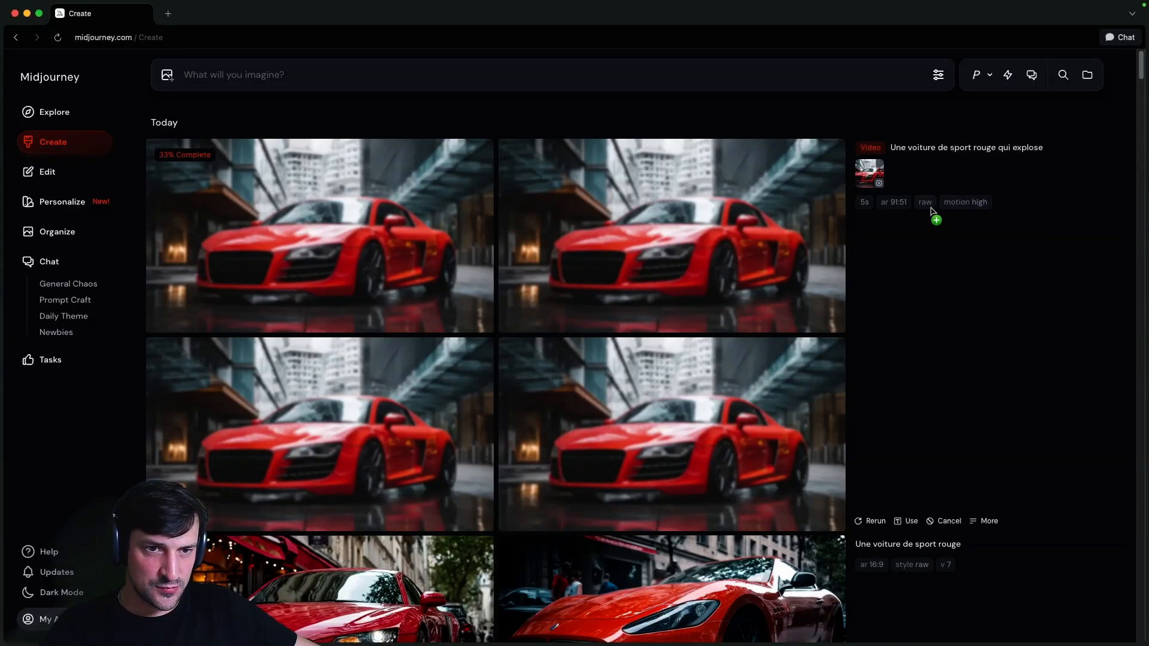
Check the plan's remaining fast hours on the subscription page and return to the creation feed
scroll(777, 358, down, 7)
scroll(778, 358, up, 7)
click(48, 619)
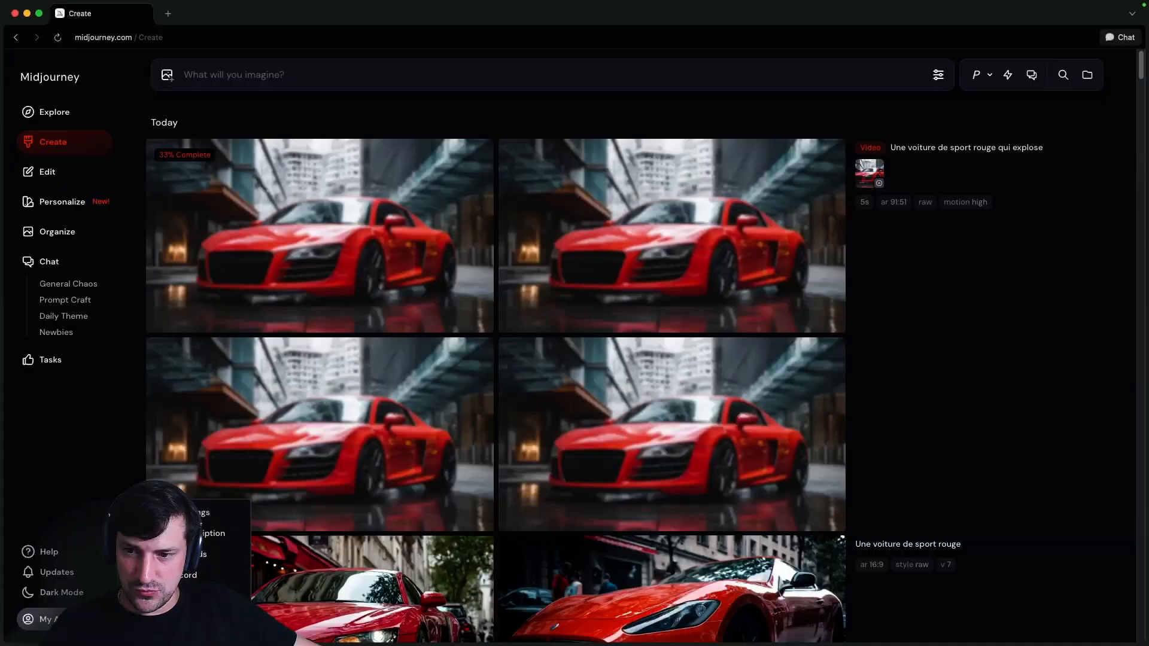
click(197, 514)
click(54, 619)
click(209, 534)
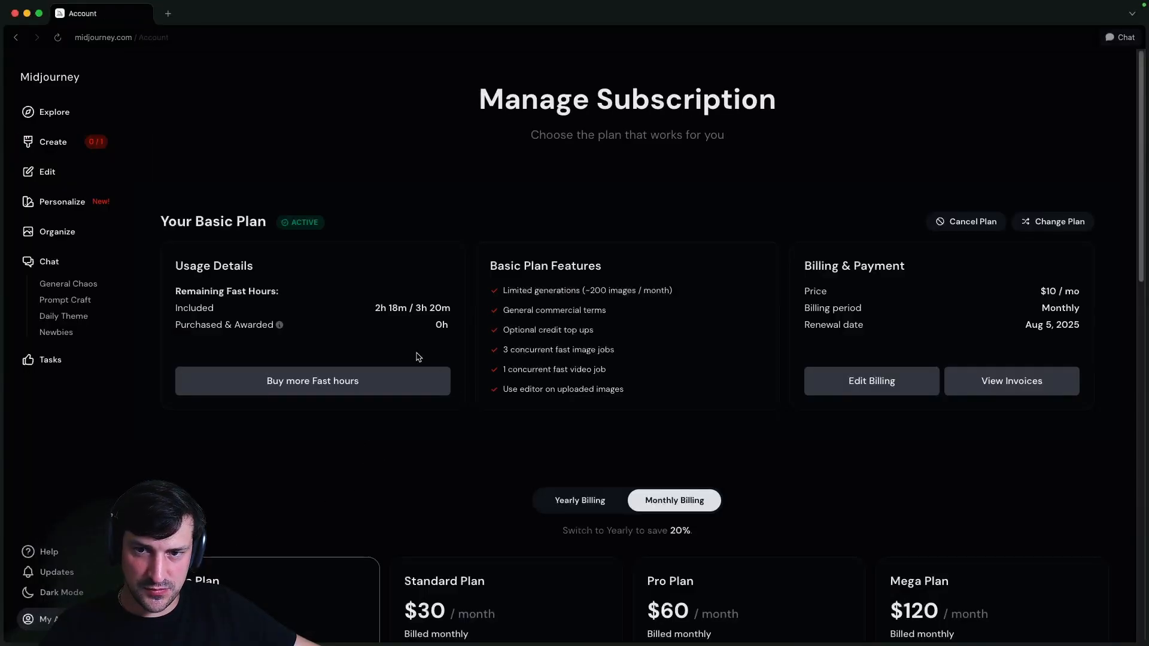
click(52, 142)
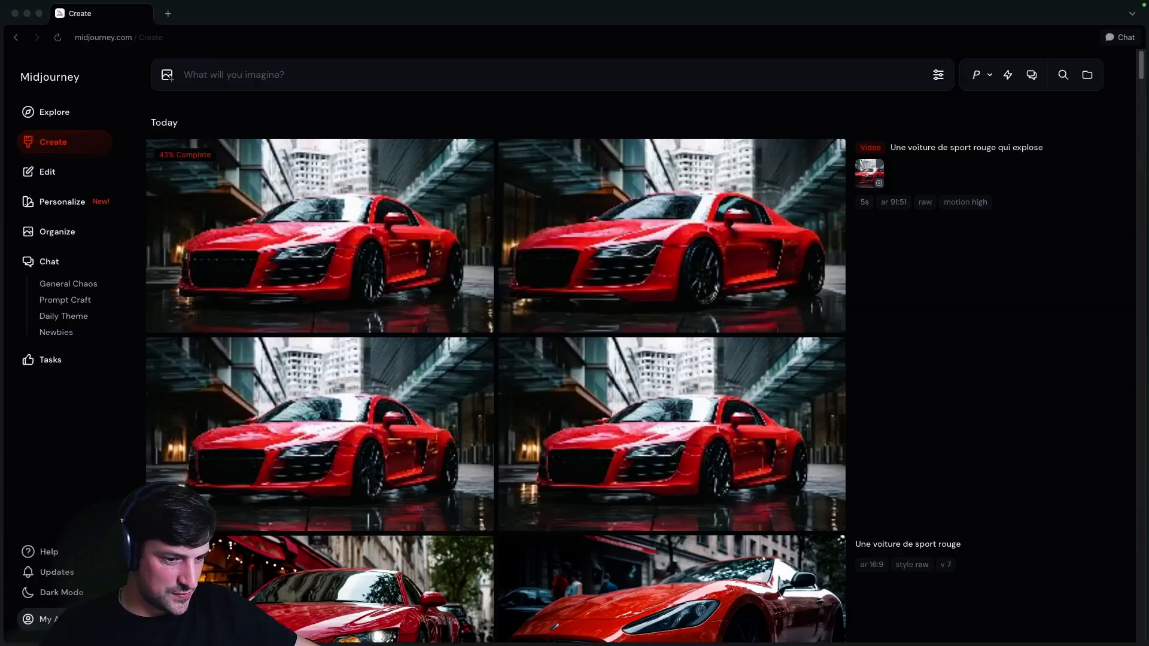
Generate images in Standard mode from the prompt "Génère un gros plan hyper-détaillé d'une libellule aux ailes translucides irisées, posée sur un micro-processeur brillant."
text(Génère un gros plan hyper-détaillé d’une libellule aux ailes translucides irisées, posée sur un micro-processeur brillant.)
click(937, 74)
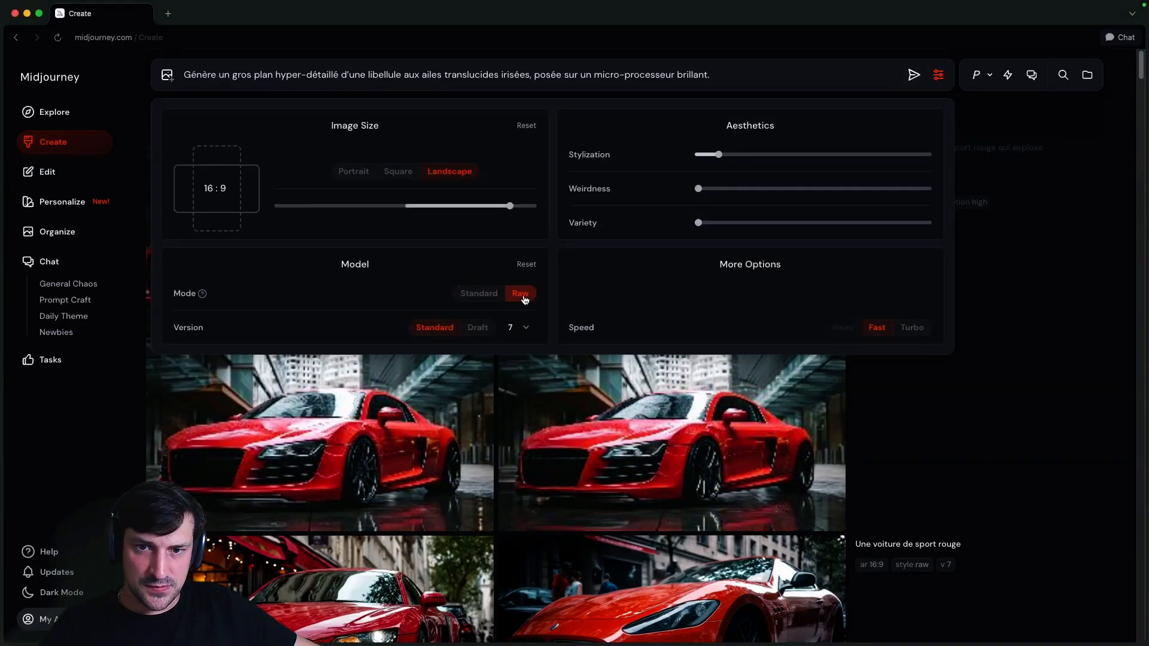
key(Return)
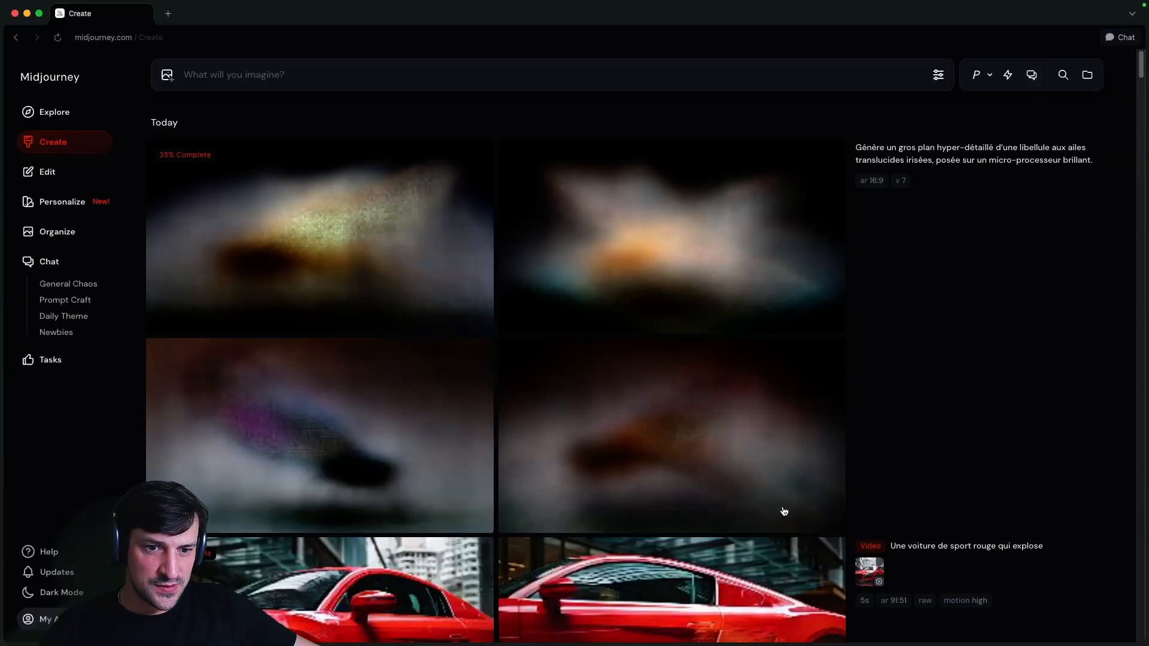
Look through the red car results in the feed, open one for a closer view and close it
scroll(782, 503, down, 7)
scroll(752, 446, down, 3)
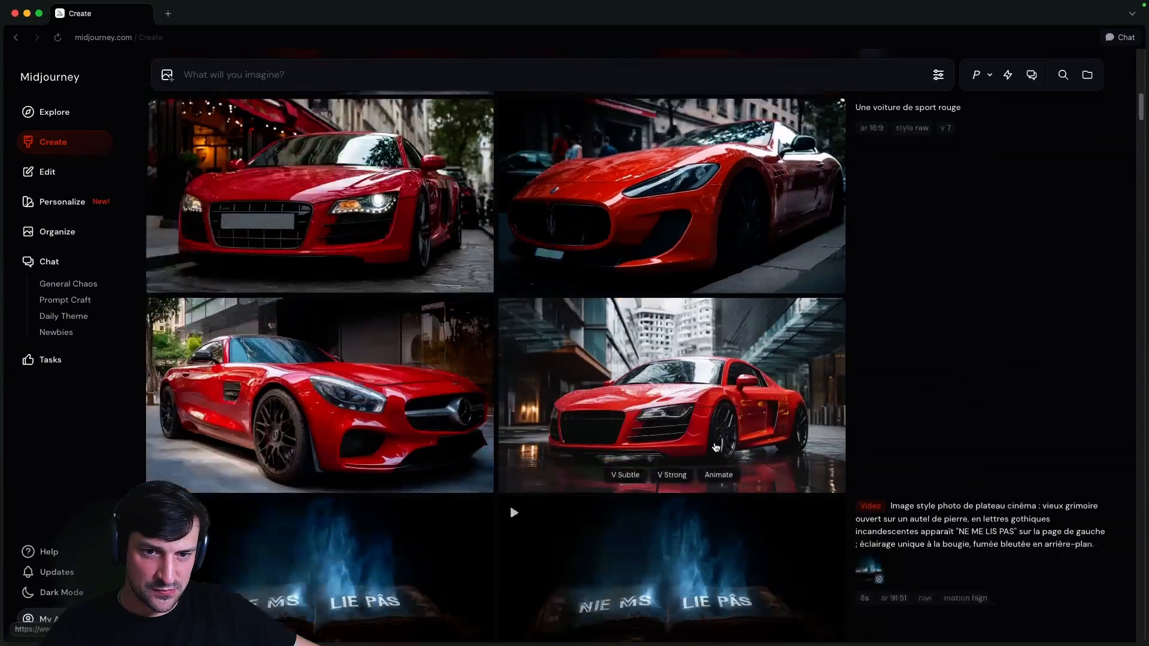
click(752, 446)
key(Escape)
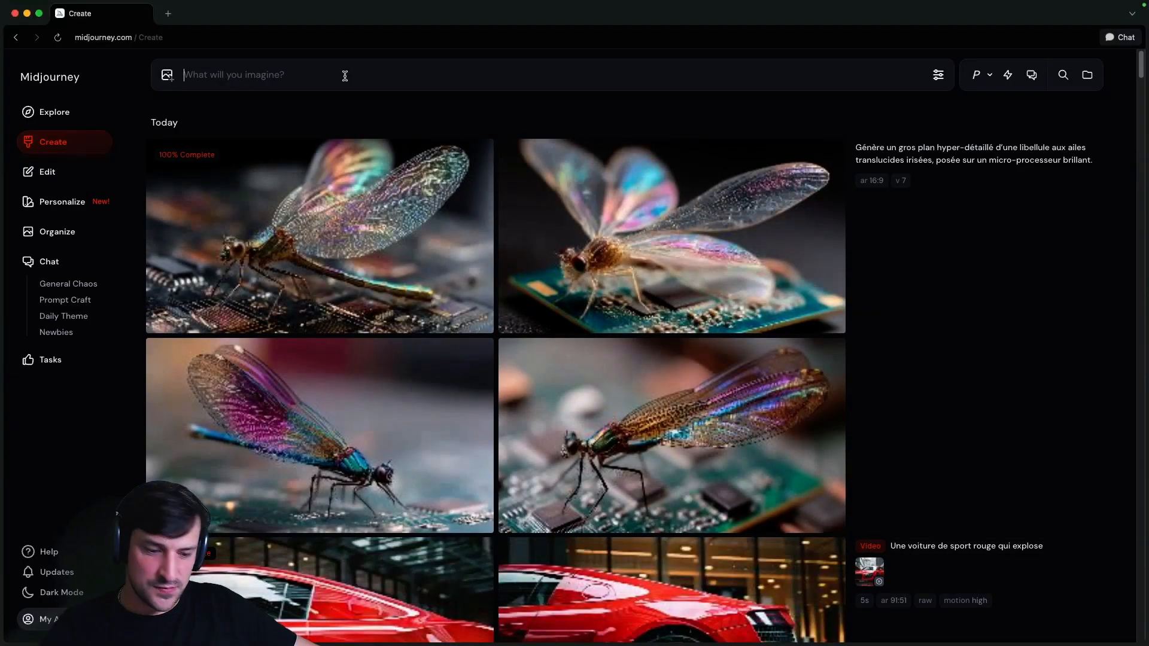
click(344, 74)
text(Scène nocturne en forêt dense : dizaines de petits yeux rouges brillants entre les troncs ; brouillard épais, clair de lune filtrant à peine, rendu hyper-réaliste des textures d’écorce et de mousse mouillée.)
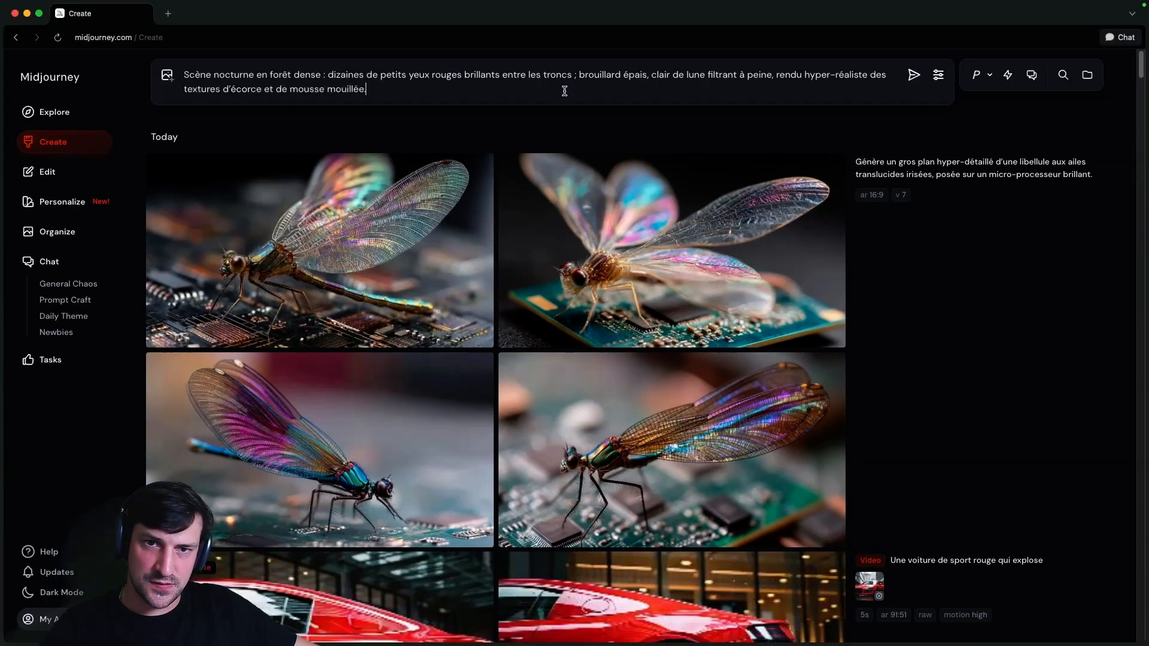
right_click(1028, 75)
click(1027, 78)
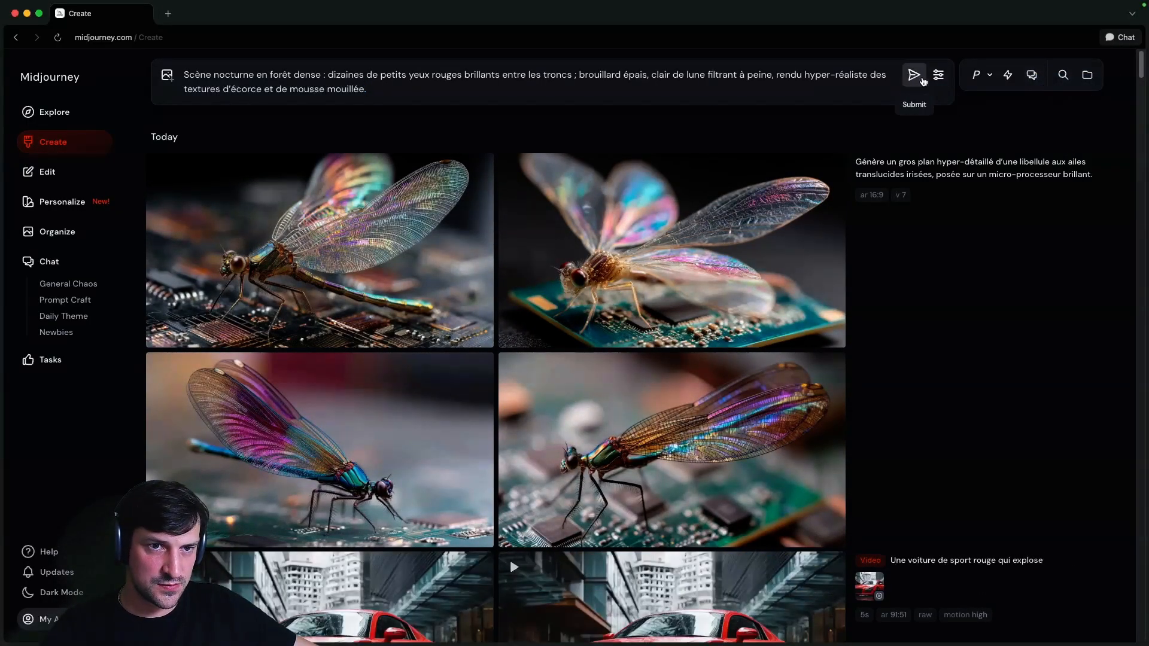
click(938, 75)
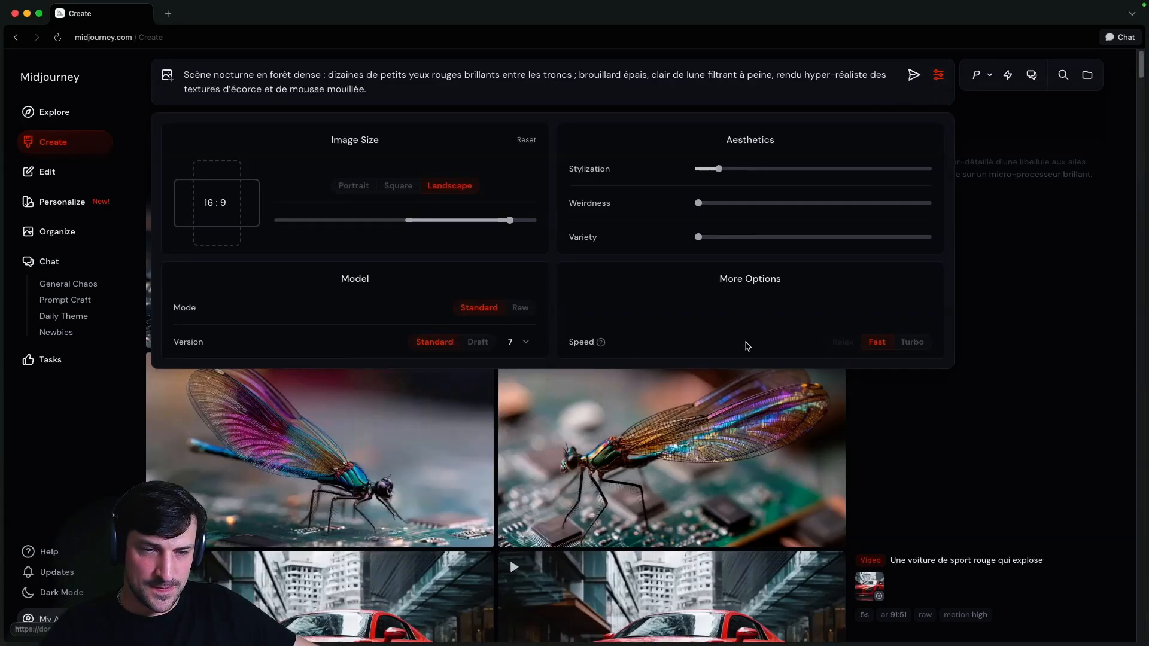
click(429, 346)
click(1016, 217)
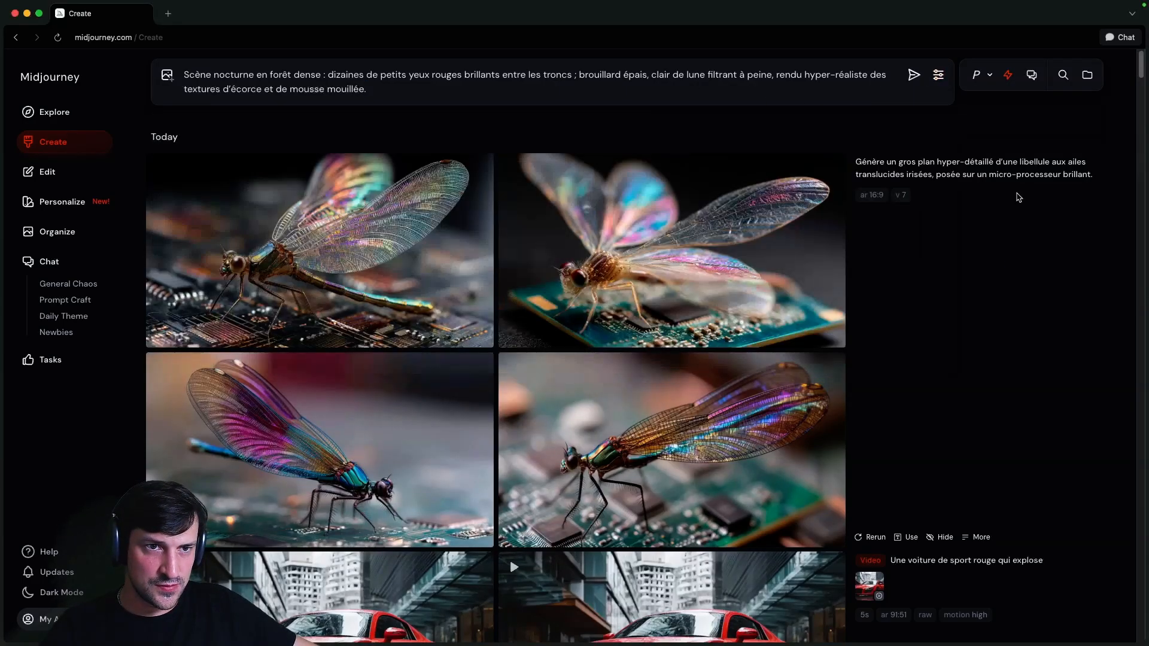
click(938, 74)
click(435, 341)
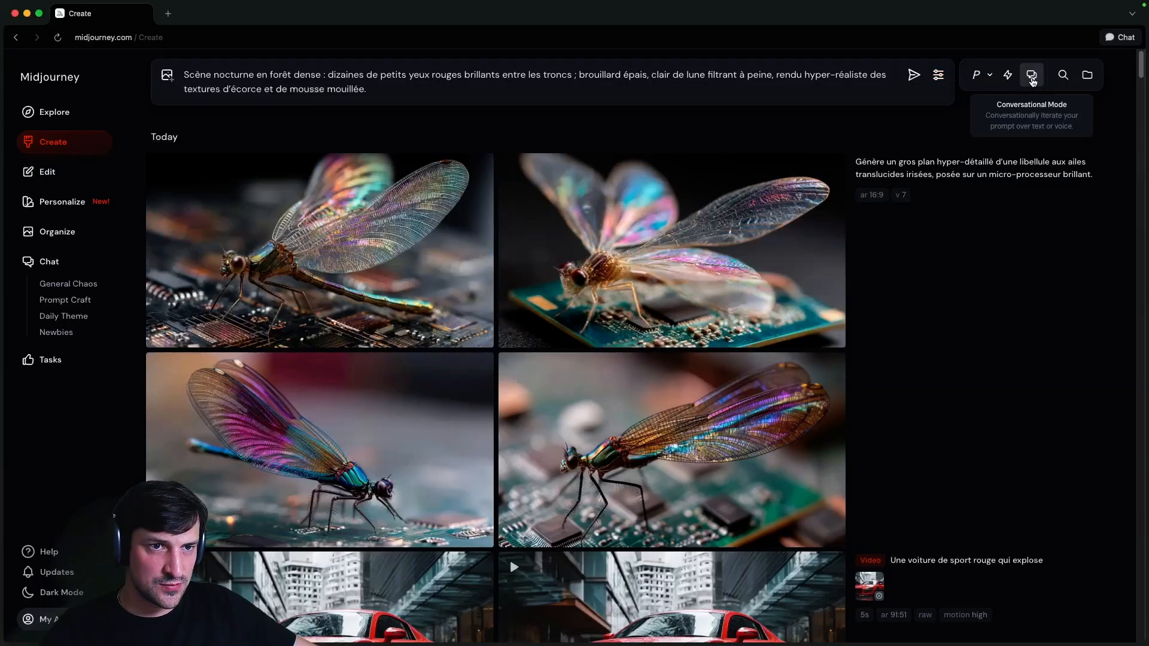
Examine the exploding red sports car videos in the feed, view one enlarged in full view, and close it
scroll(957, 350, down, 7)
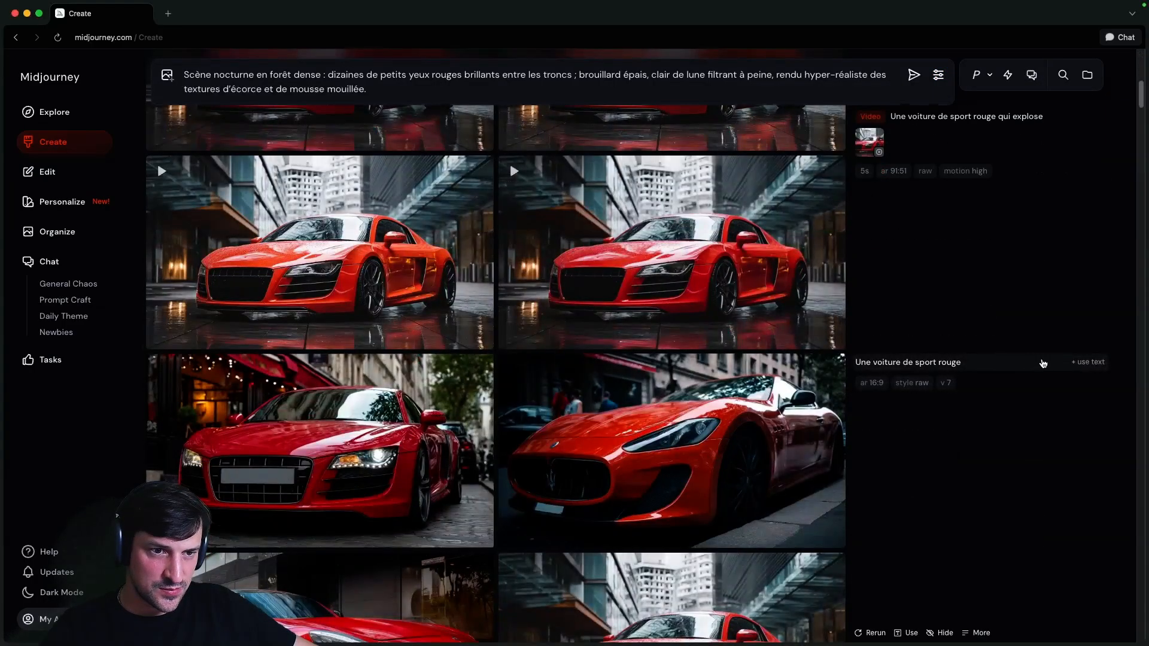
click(1043, 363)
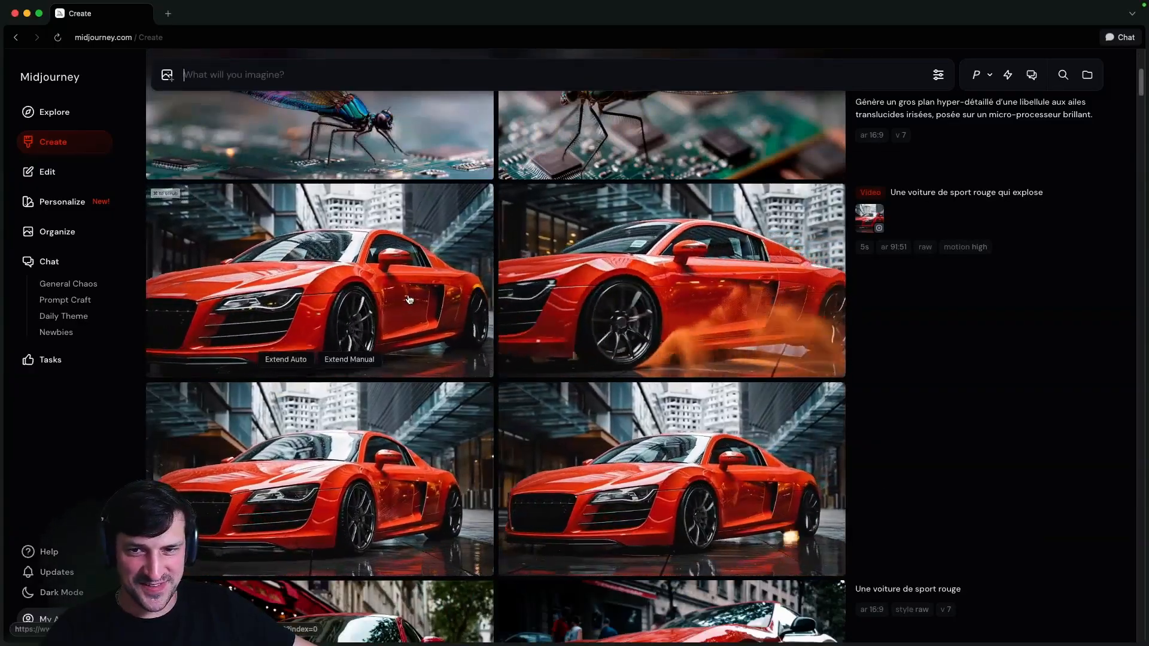
click(425, 294)
click(425, 294)
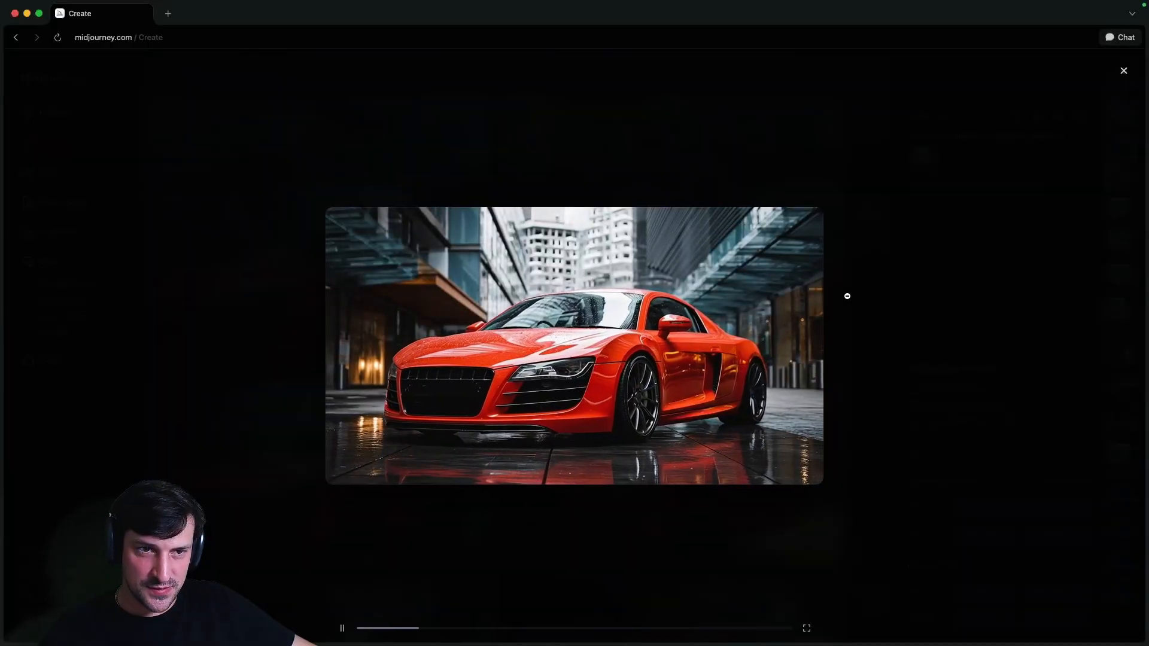
click(1124, 71)
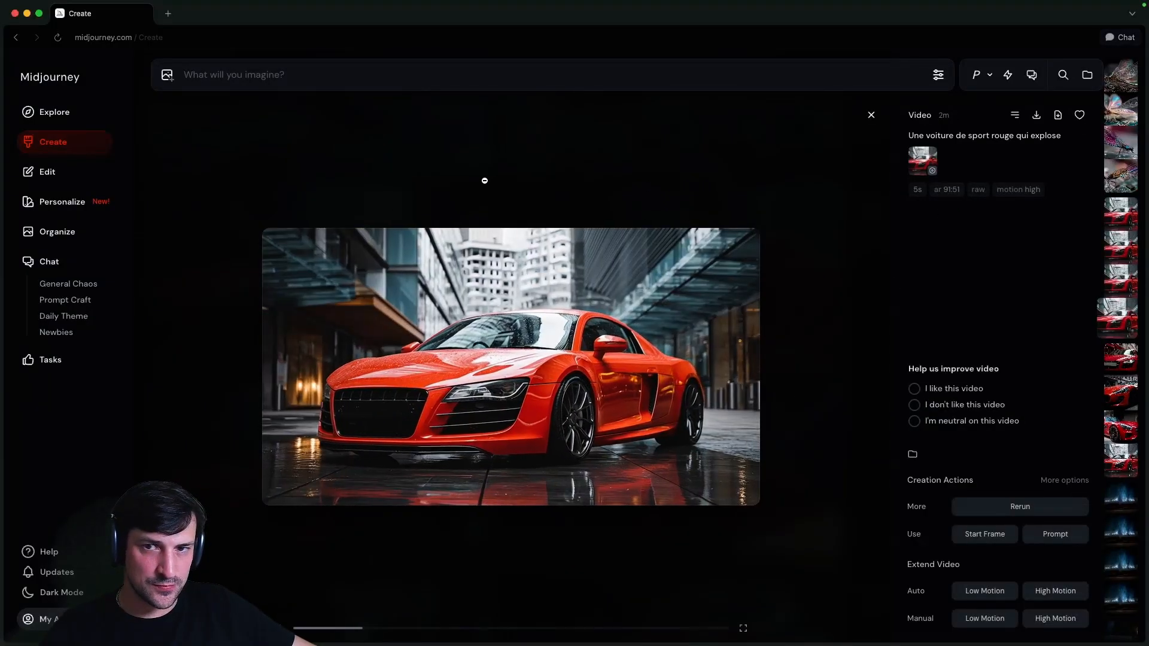
click(72, 143)
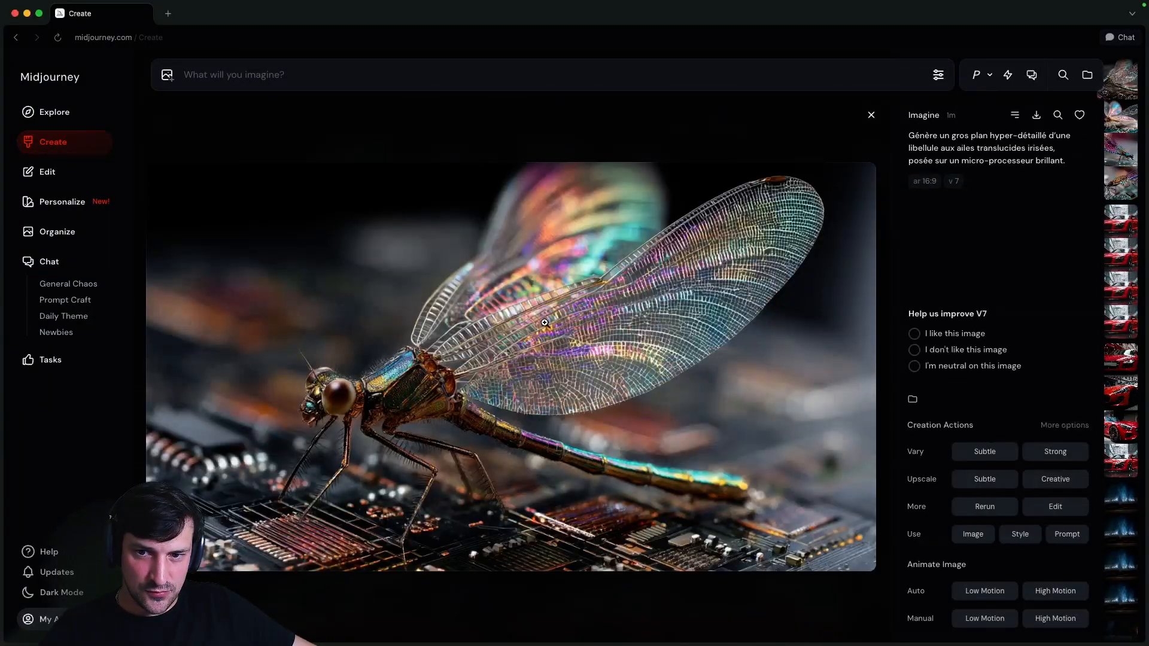
Compare the enlarged dragonfly images one by one, ending on the one with spread wings above the green circuit board
key(Down)
key(Down)
key(Down)
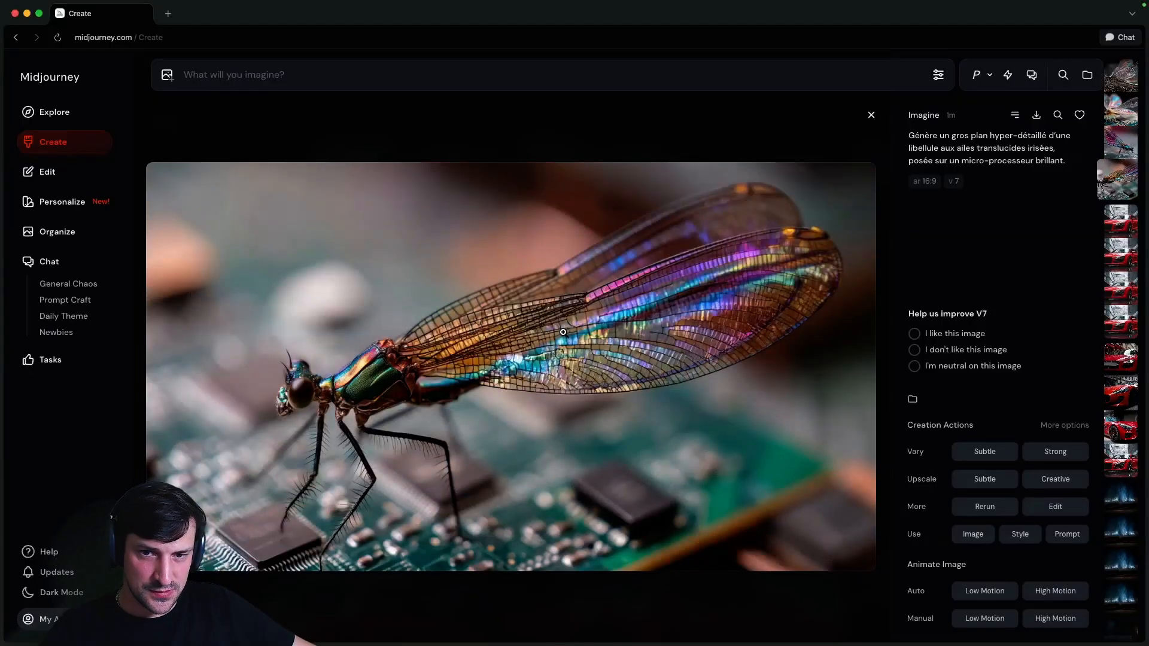
click(249, 88)
text(Génère un gros plan hyper-détaillé d'une libellule aux ailes translucides irisées, posée sur un micro-processeur brillant.)
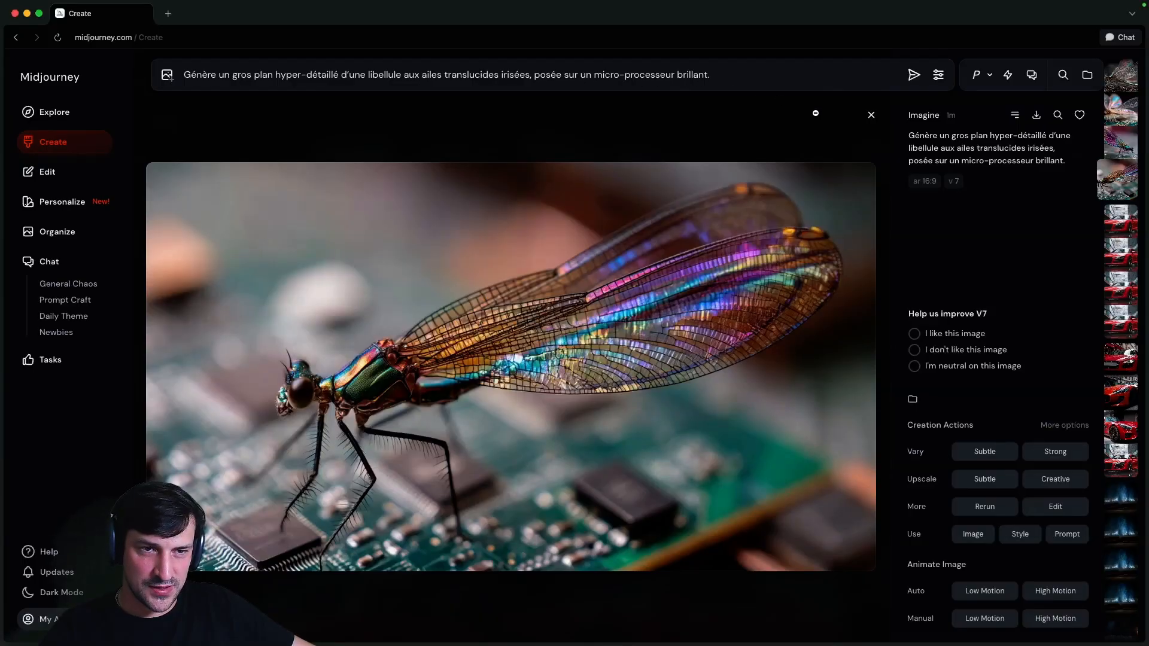
key(Up)
key(Up)
key(Up)
key(Down)
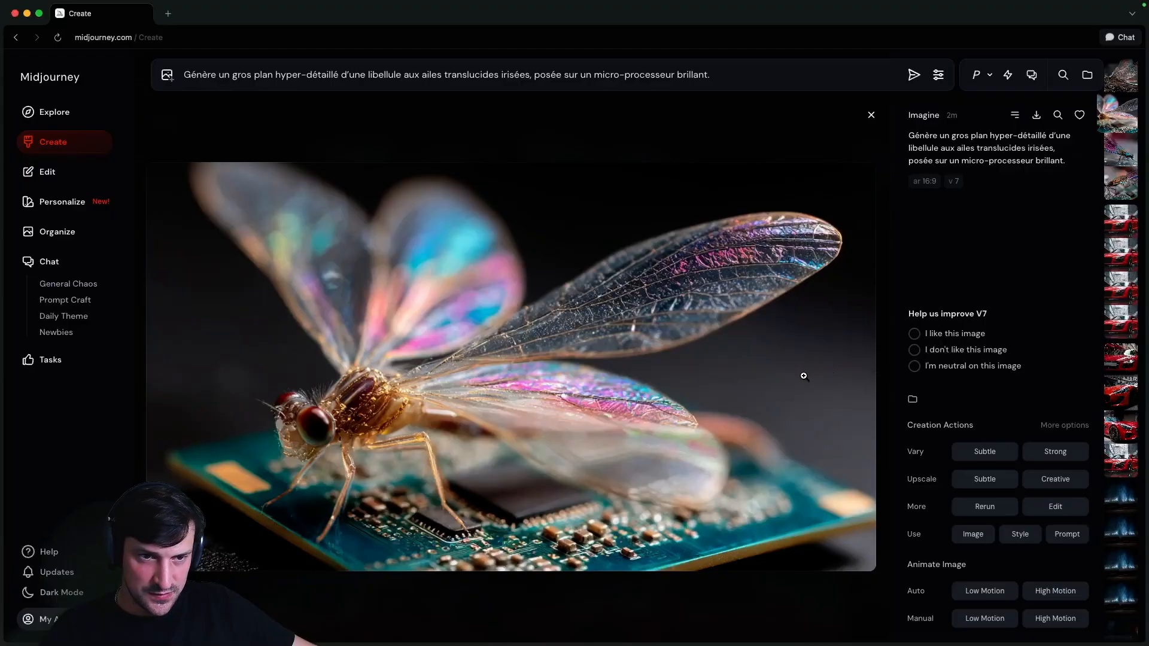
Animate the open dragonfly image automatically with high motion, run a Creative upscale on it, and return to the feed
click(1062, 592)
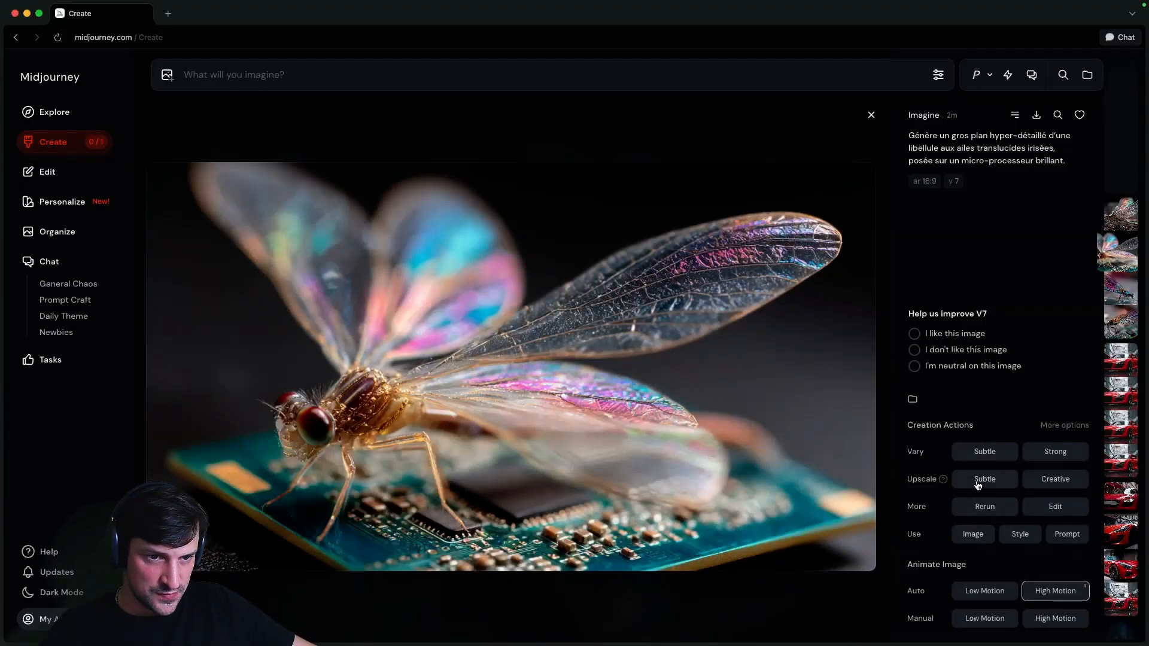
click(1049, 481)
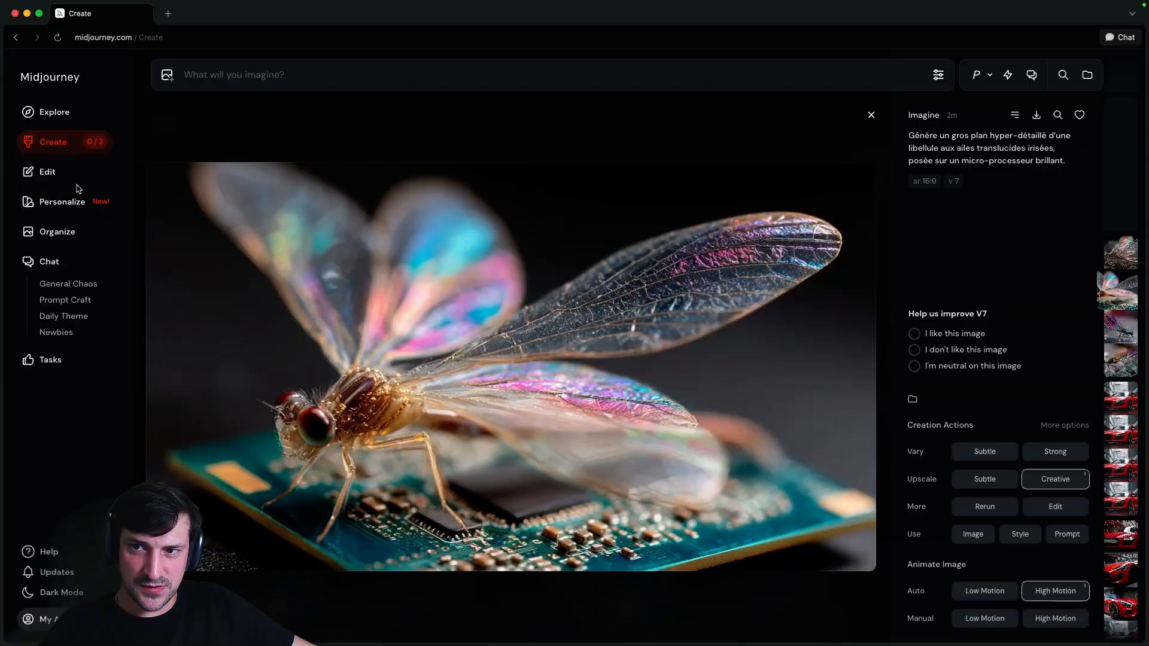
click(65, 147)
scroll(529, 292, down, 3)
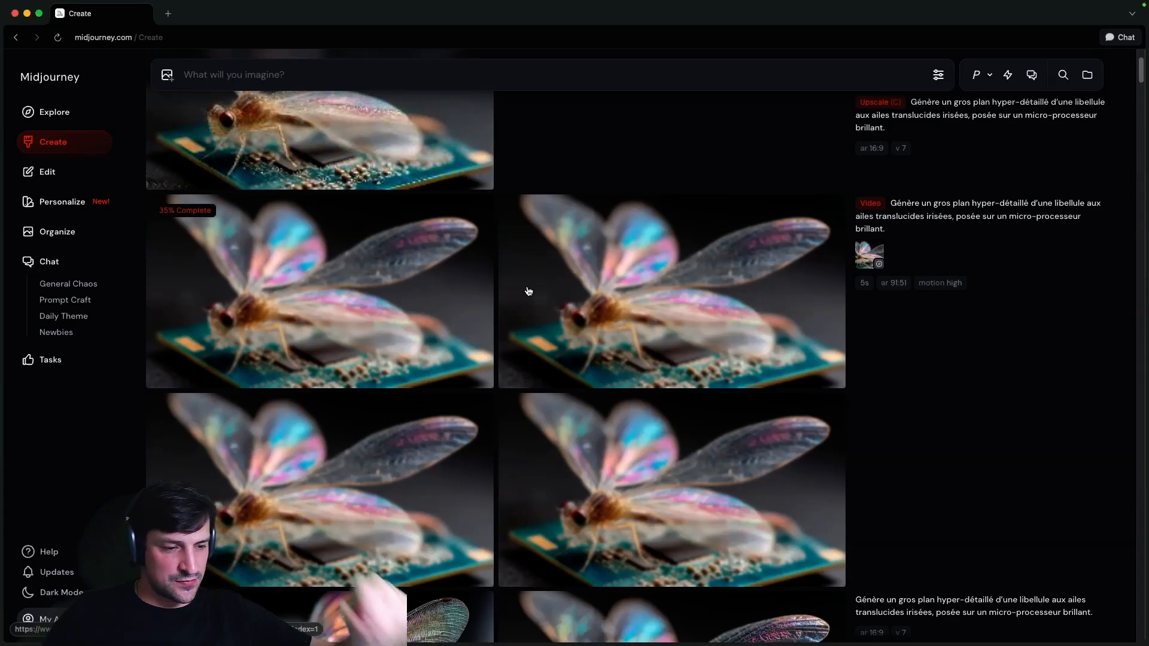
Start a new image prompt with the word "image"
scroll(379, 179, up, 3)
text(imah-ge )
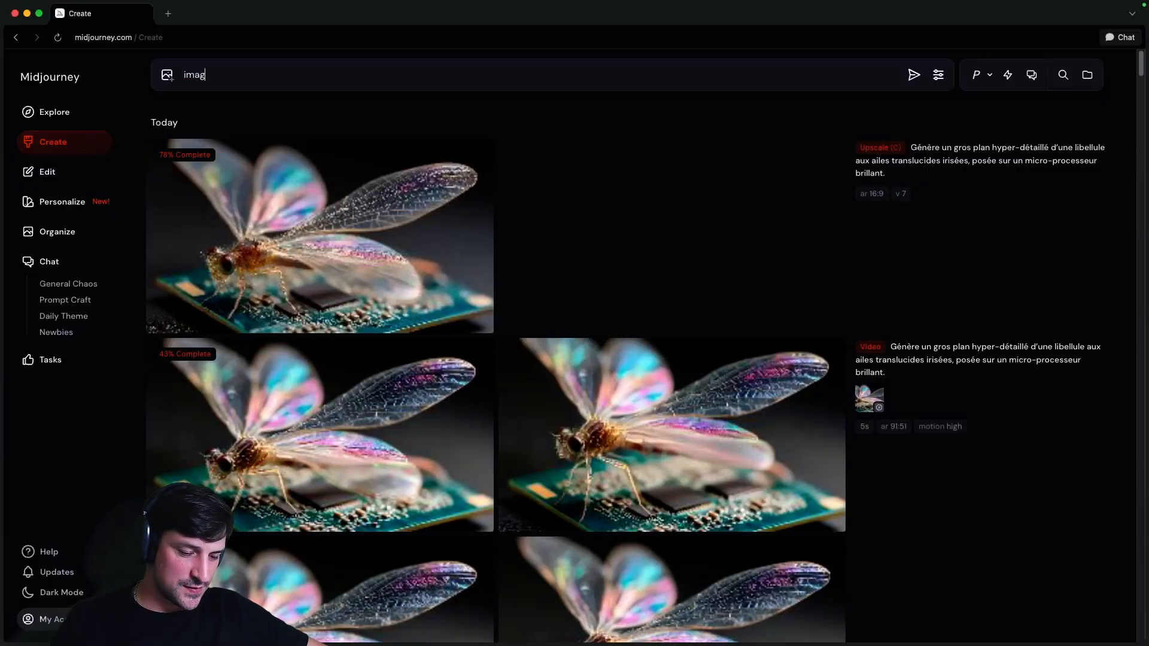
text(e)
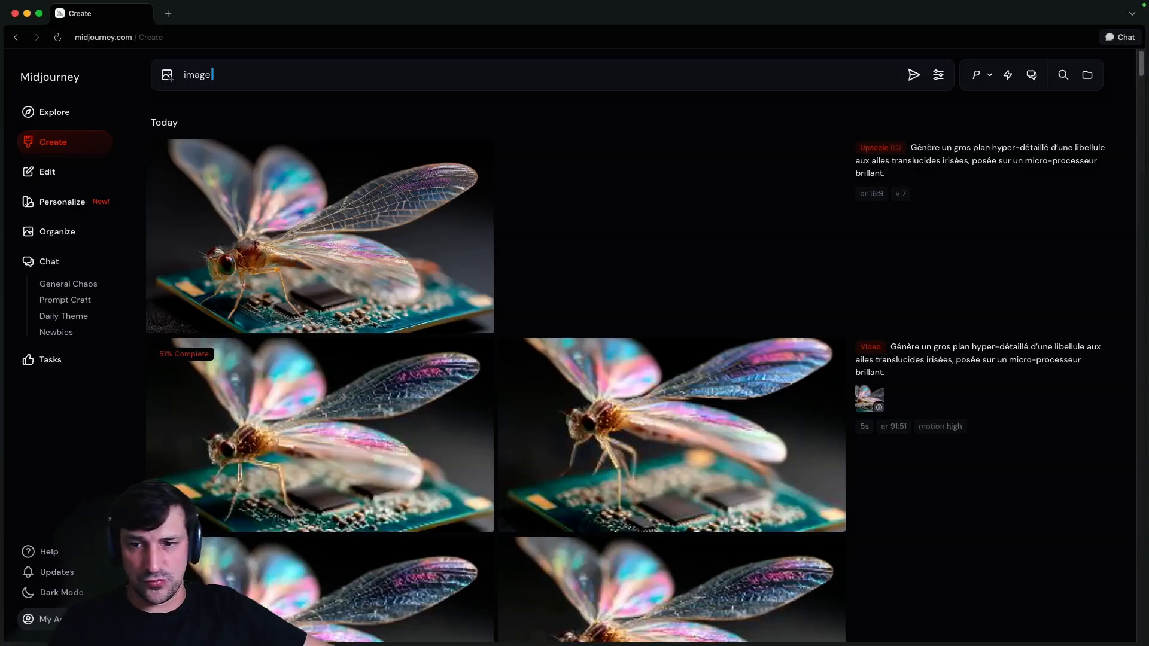
Inspect the Creative upscale of the dragonfly at full magnification and return to the feed
click(426, 259)
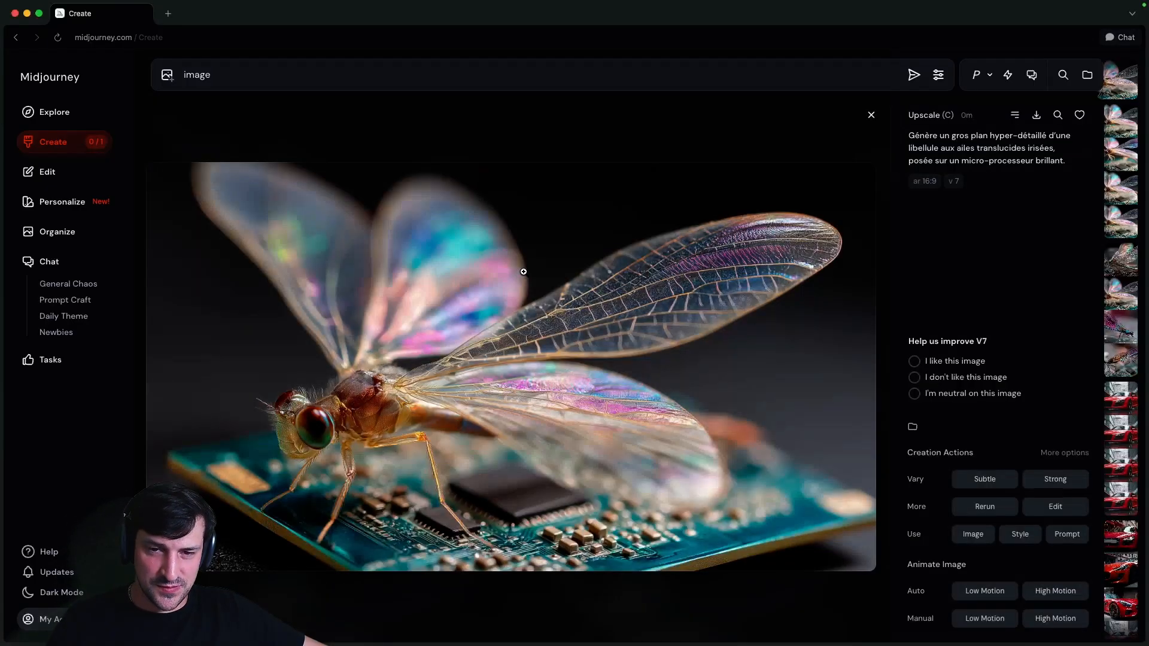
click(522, 274)
click(513, 390)
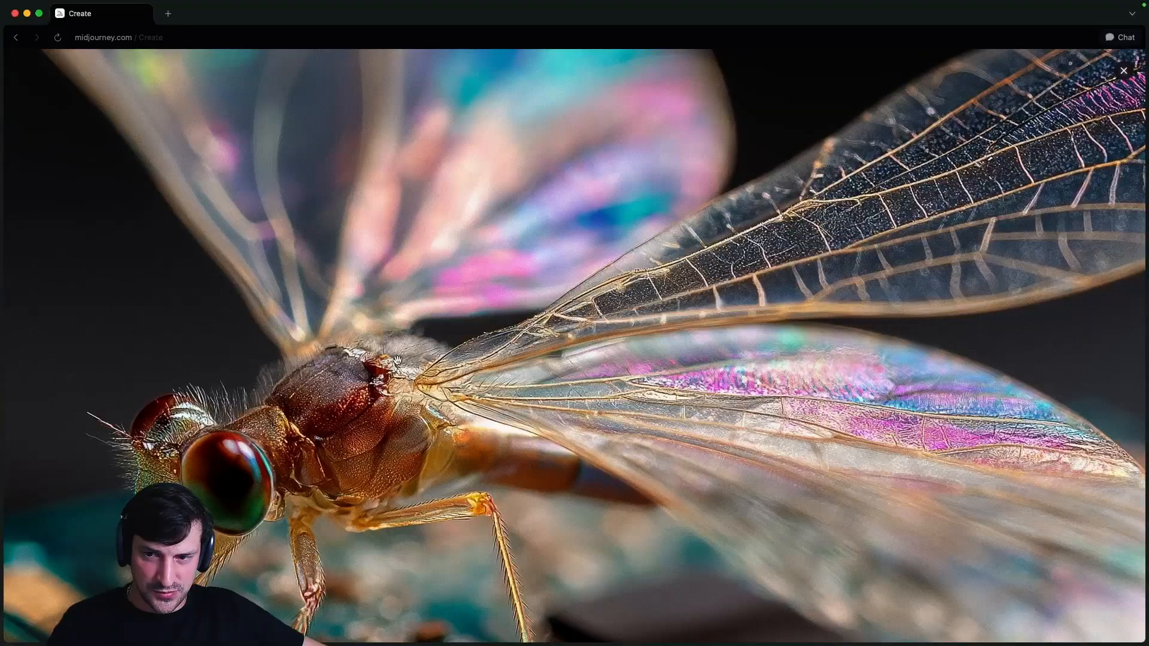
click(398, 360)
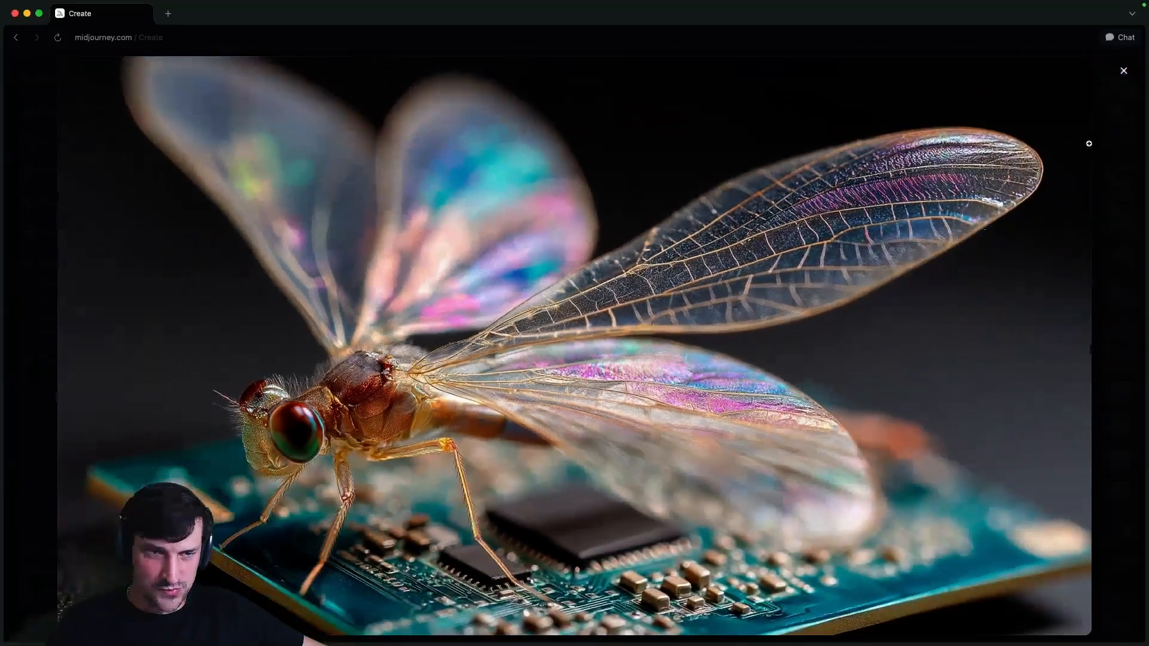
click(1124, 71)
click(872, 116)
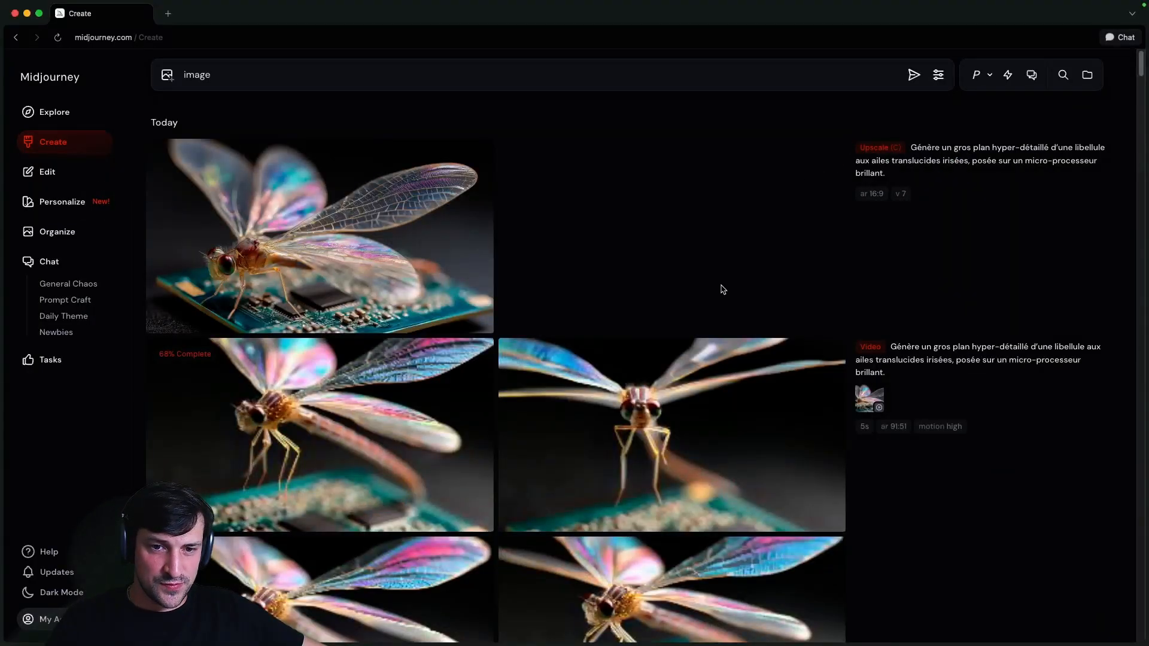
Examine the high-motion dragonfly videos in the feed, open one for a closer view, and close it
scroll(722, 289, down, 5)
scroll(702, 283, up, 5)
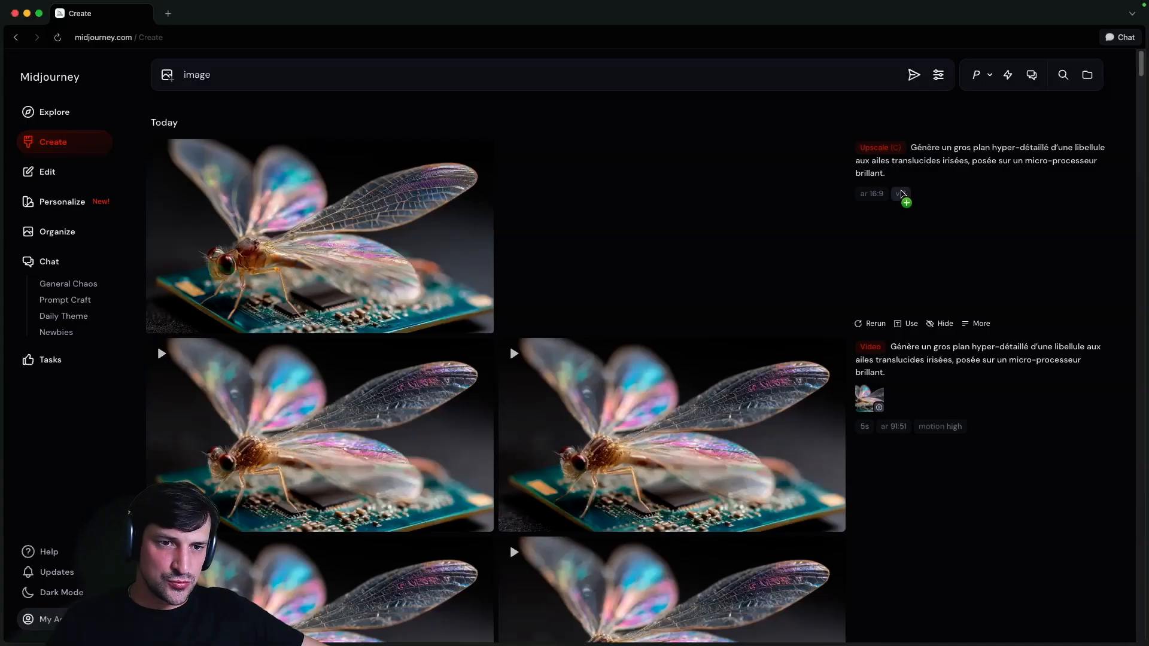
scroll(848, 267, down, 4)
scroll(850, 271, up, 7)
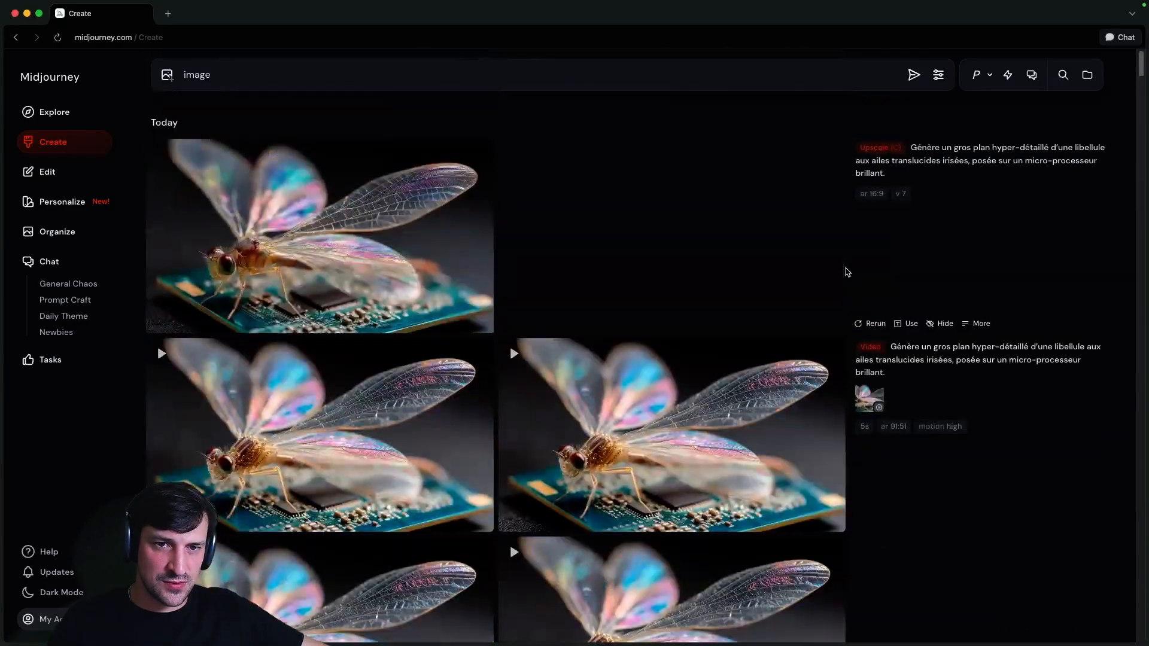
scroll(501, 380, down, 2)
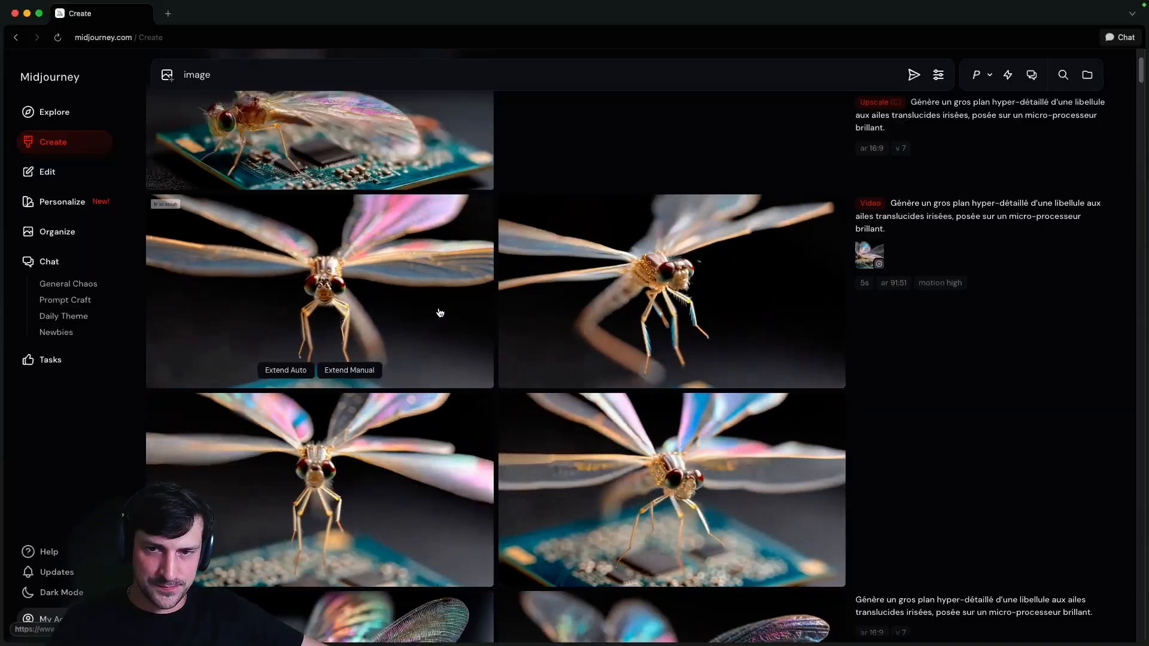
click(440, 312)
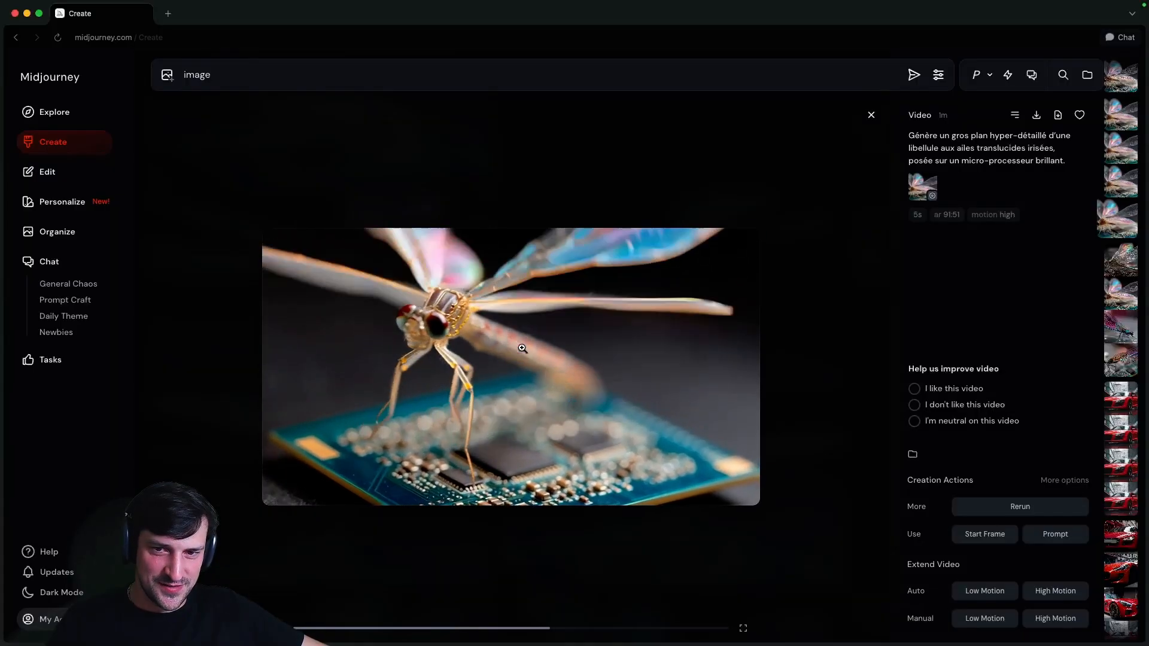
key(Down)
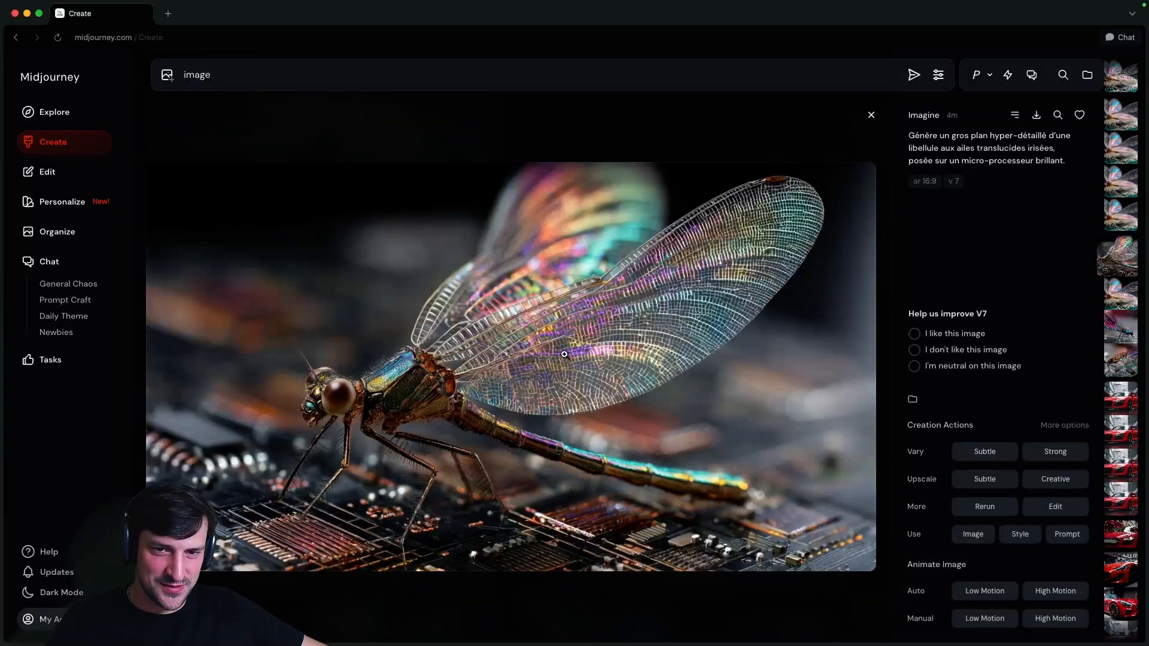
scroll(675, 333, up, 4)
key(Escape)
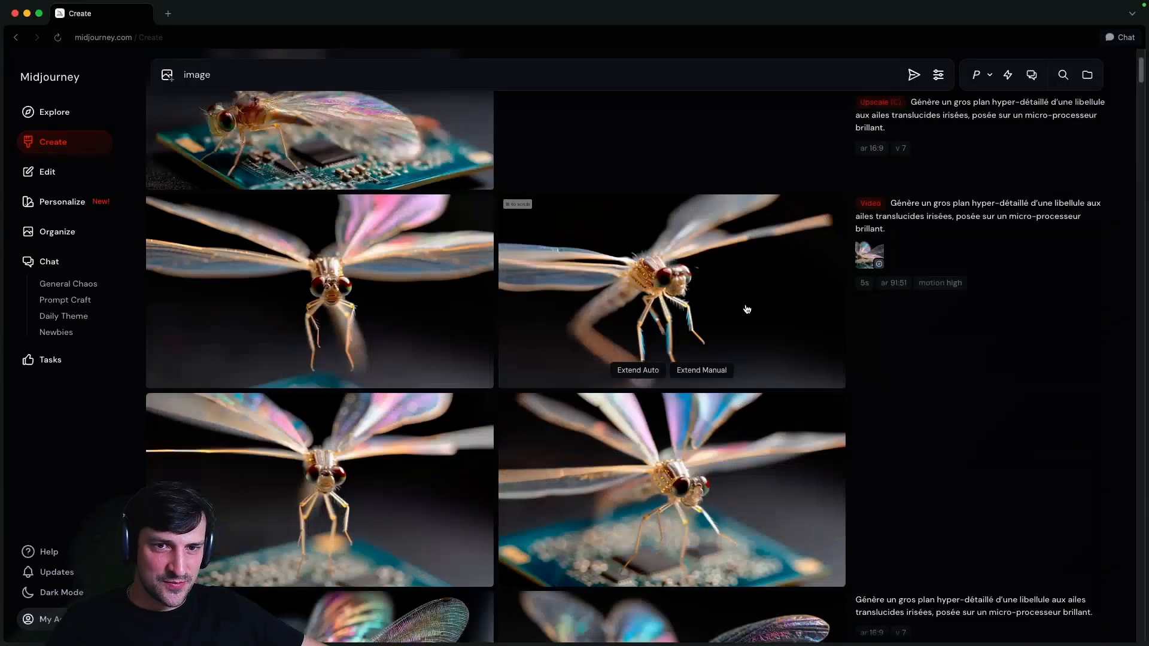
Generate 16:9 images in Standard mode from the prompt "image d'un manga qui raconte une histoire sombre et terrifiante"
scroll(746, 311, up, 3)
click(264, 80)
text(image)
text(d'un)
text( ma)
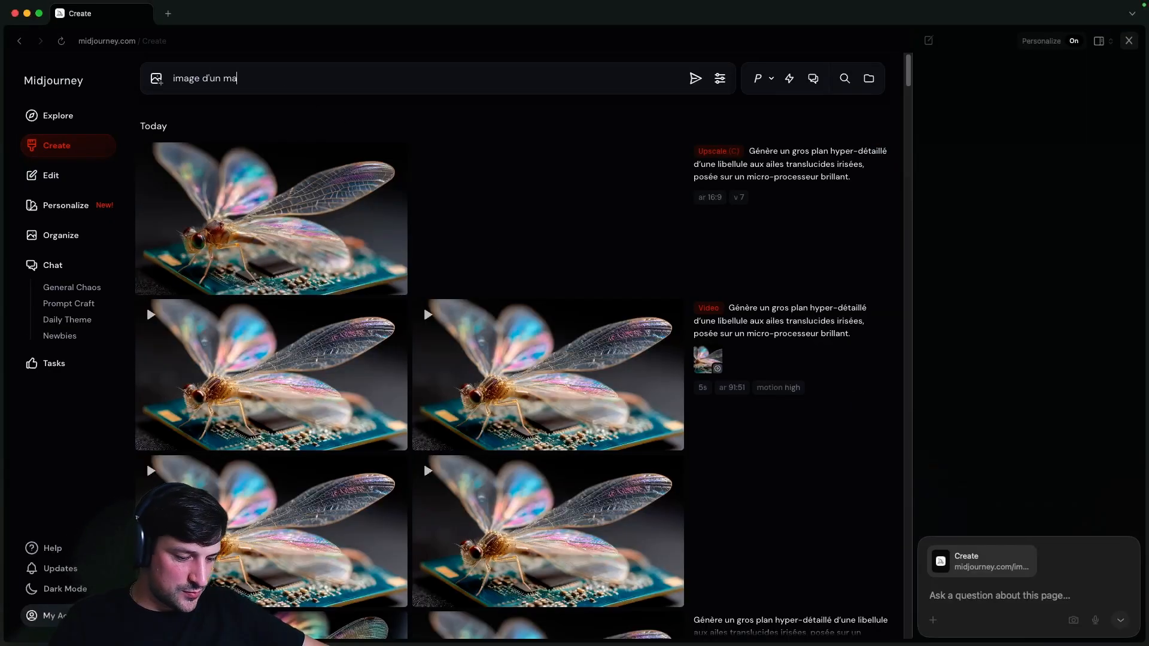
text(nga qui rac)
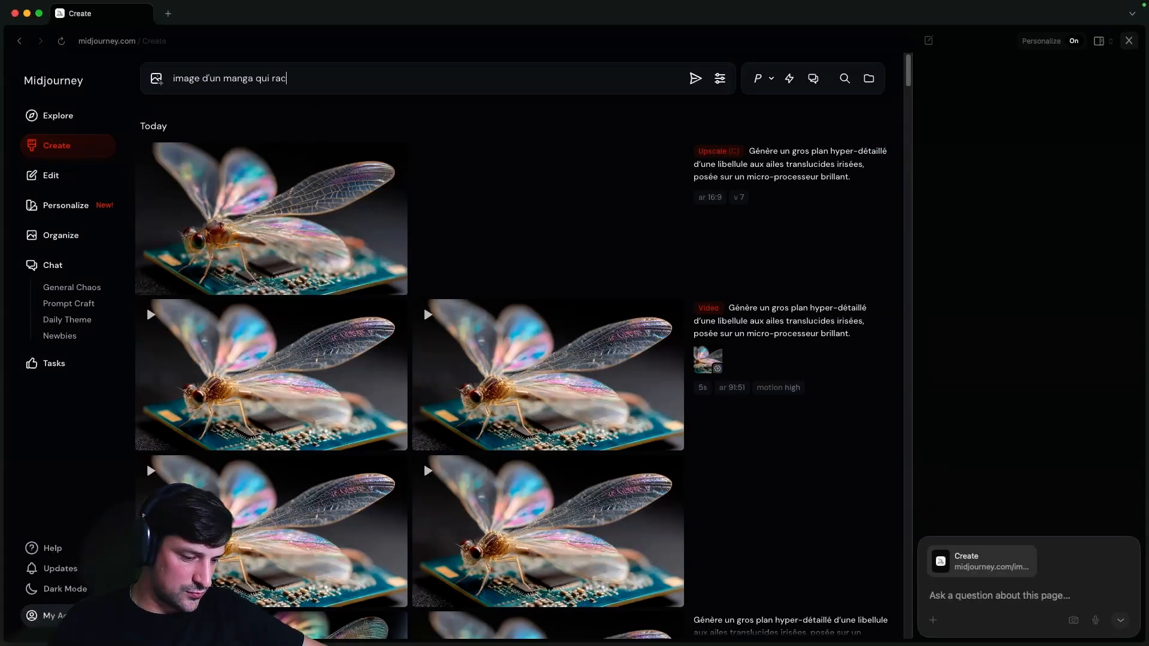
text(onte une histoire sombre et ter)
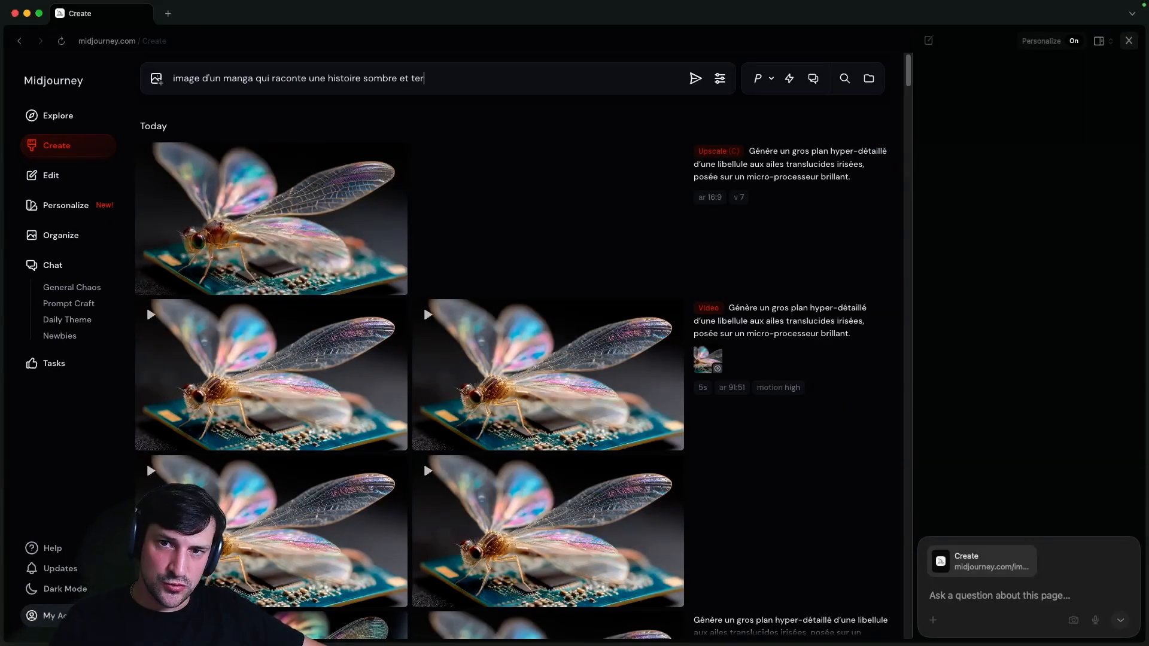
text(rifiante)
click(720, 79)
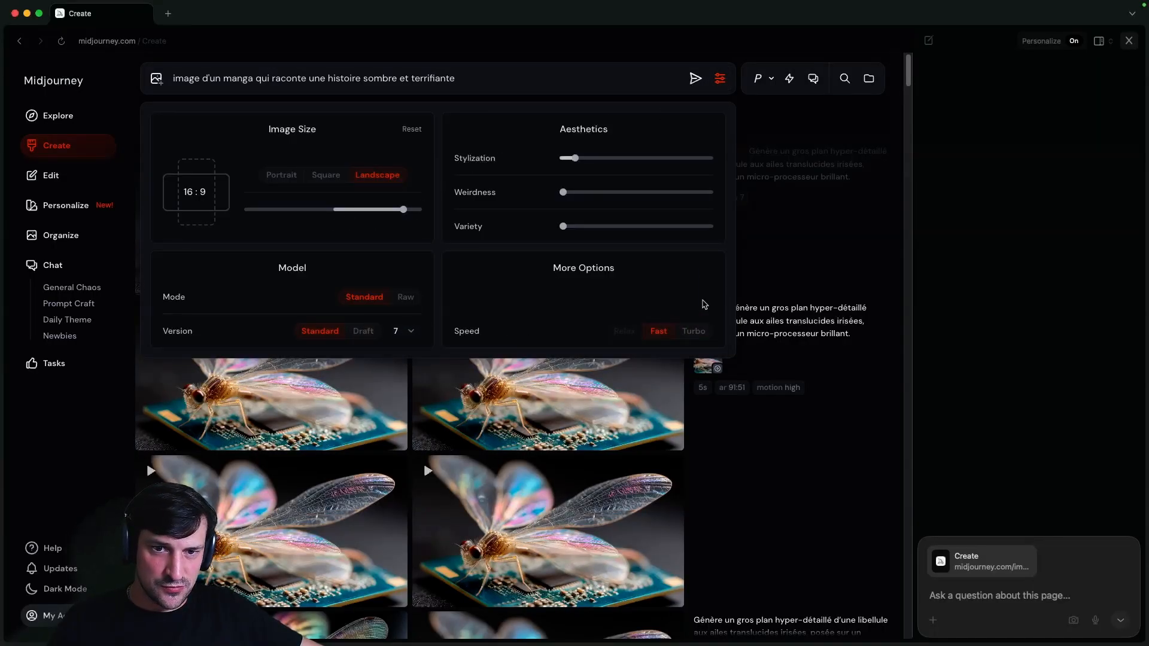
click(696, 77)
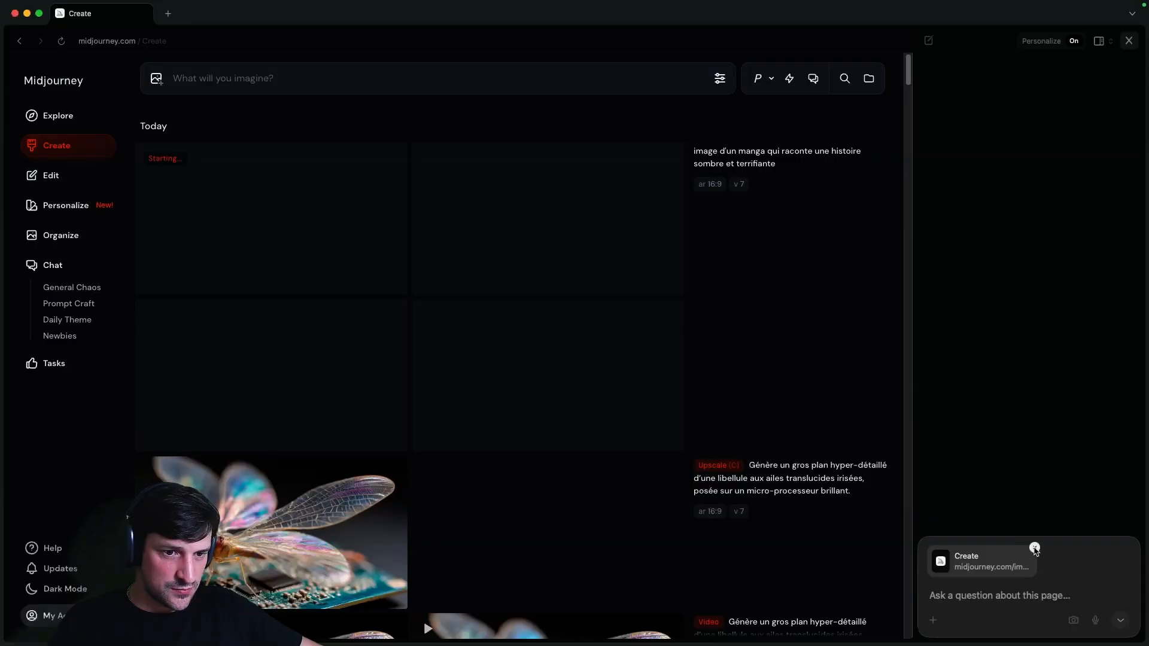
Close the browser's page assistant and look over the creation feed
click(1033, 547)
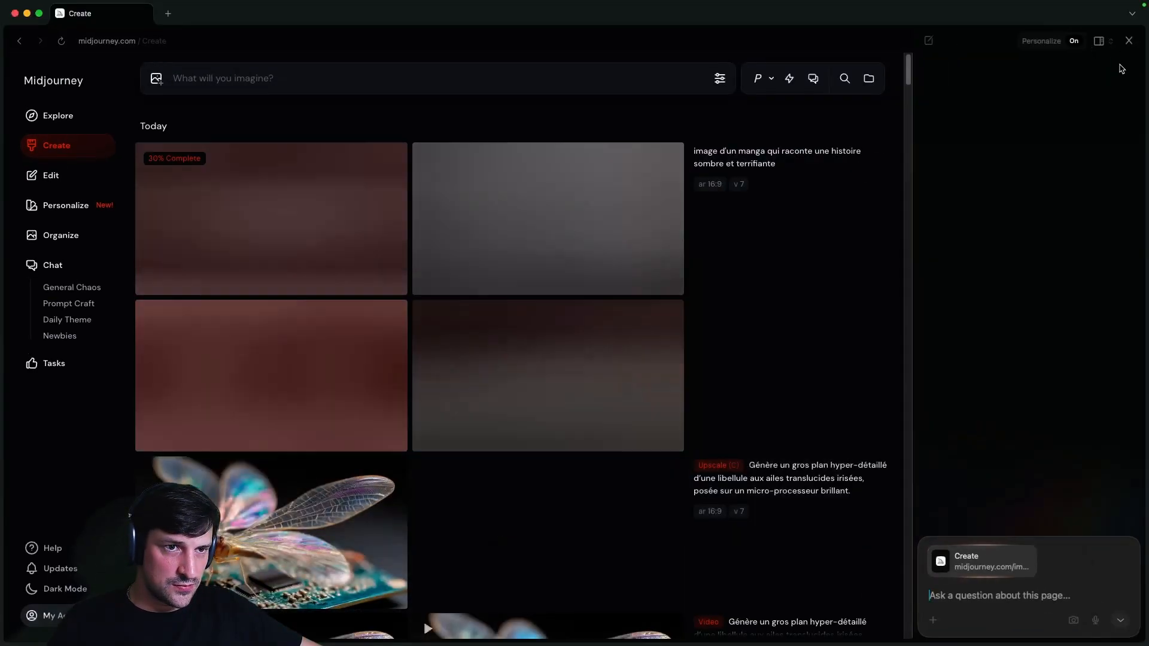
click(1129, 40)
scroll(624, 259, down, 3)
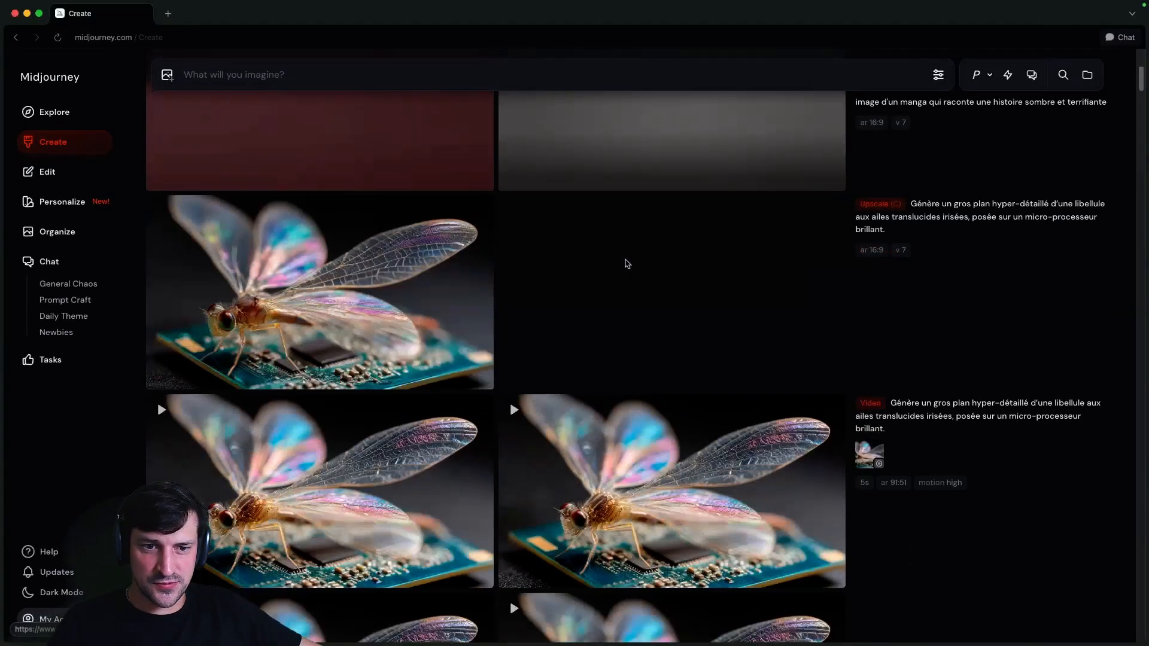
Open the manga image of the running figure beneath the giant staring eyes and animate it with high motion
scroll(757, 267, up, 2)
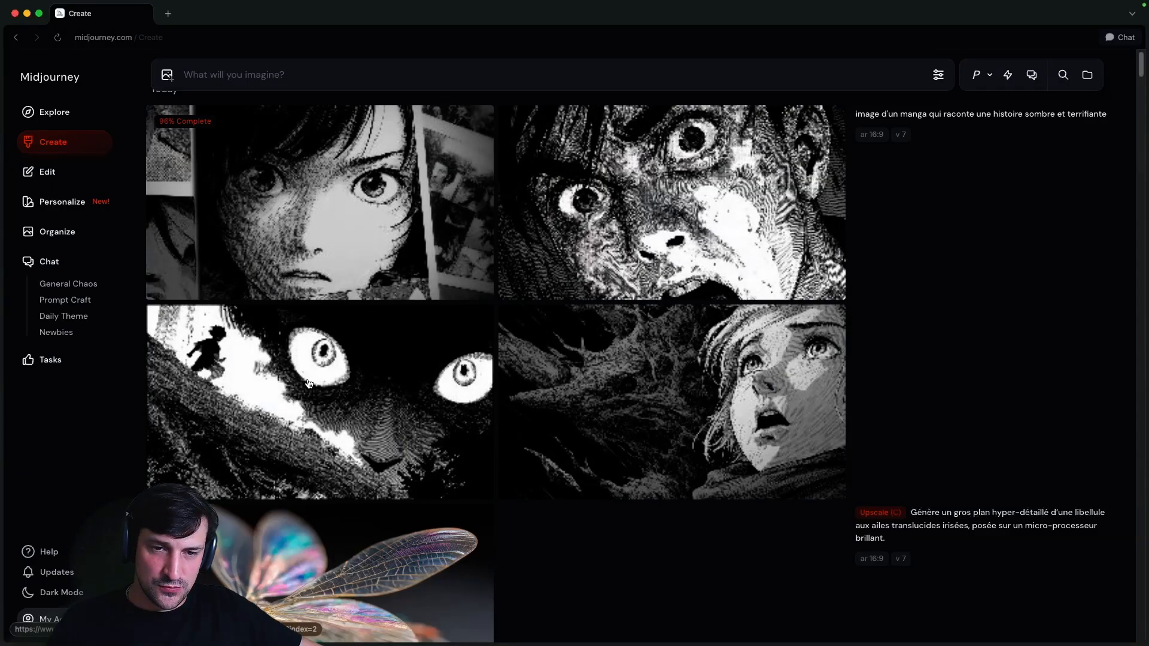
click(307, 378)
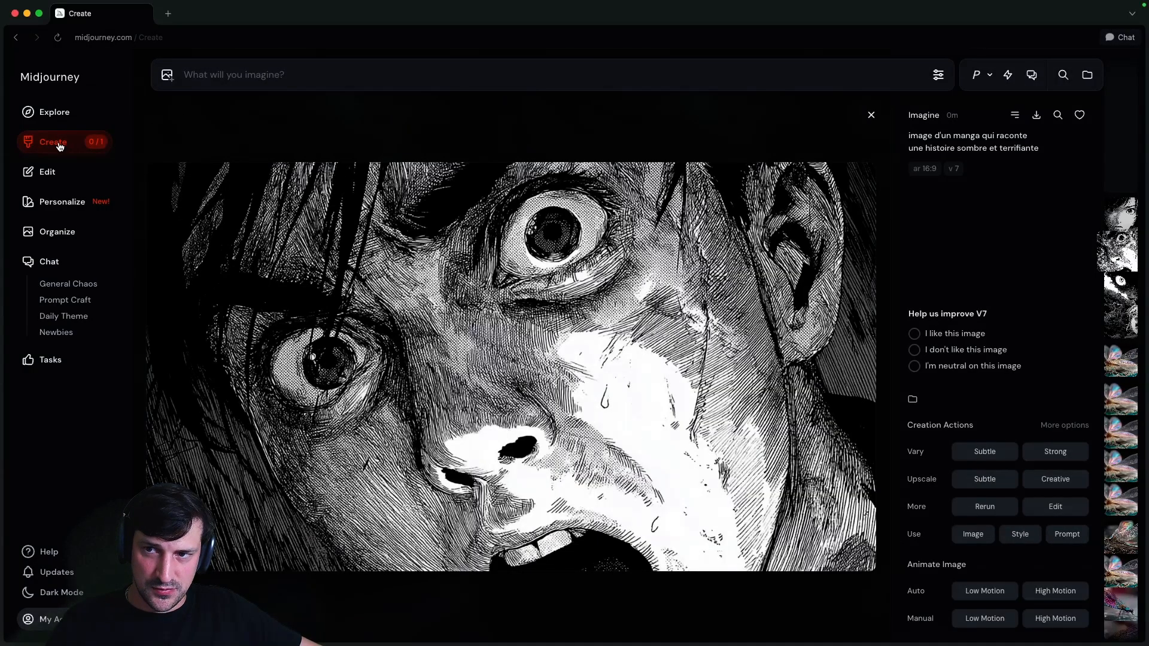
Examine the close-up manga faces, enlarge the one of the dark-haired girl to full size, and return to the feed
scroll(421, 394, down, 1)
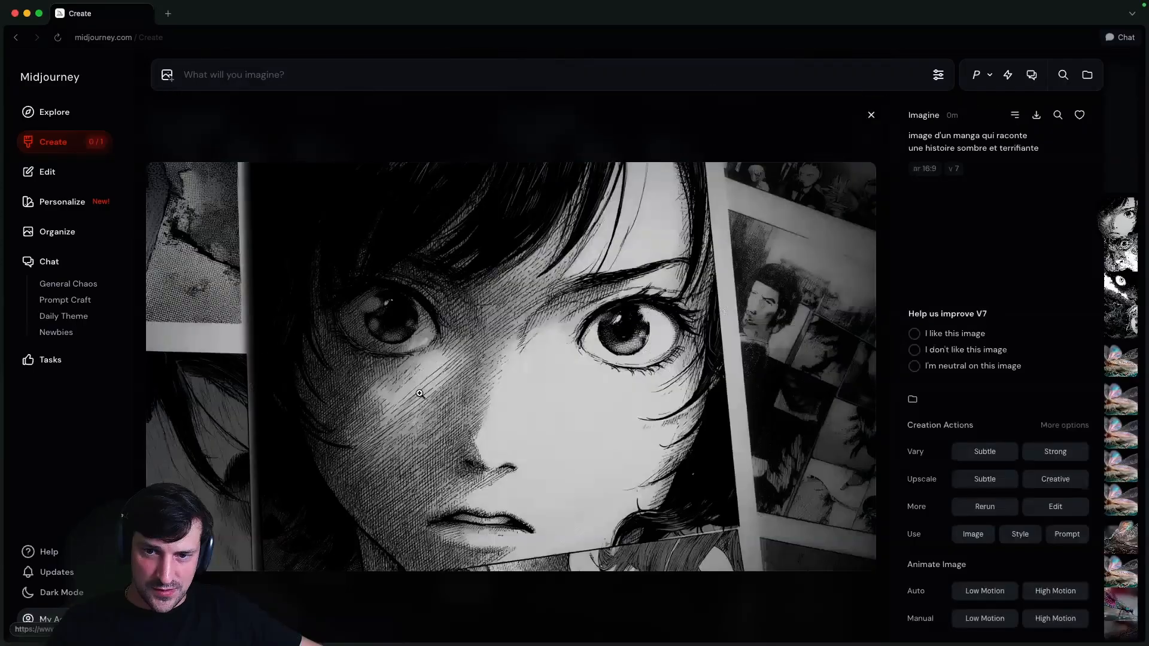
click(746, 372)
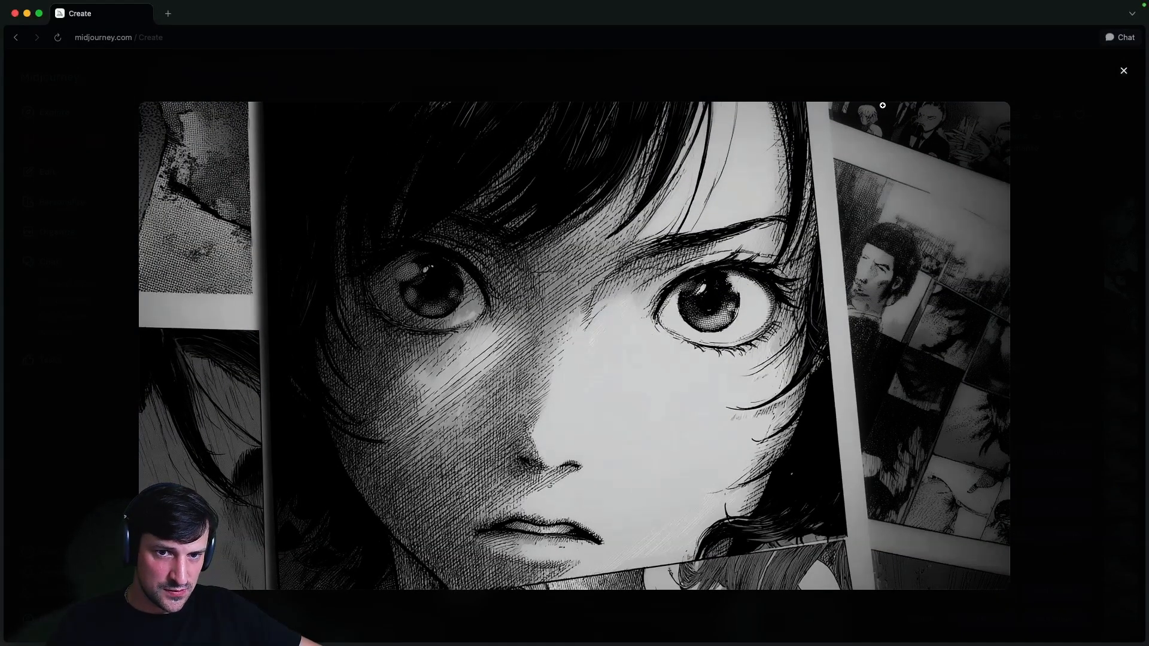
click(470, 430)
scroll(712, 359, down, 1)
key(Escape)
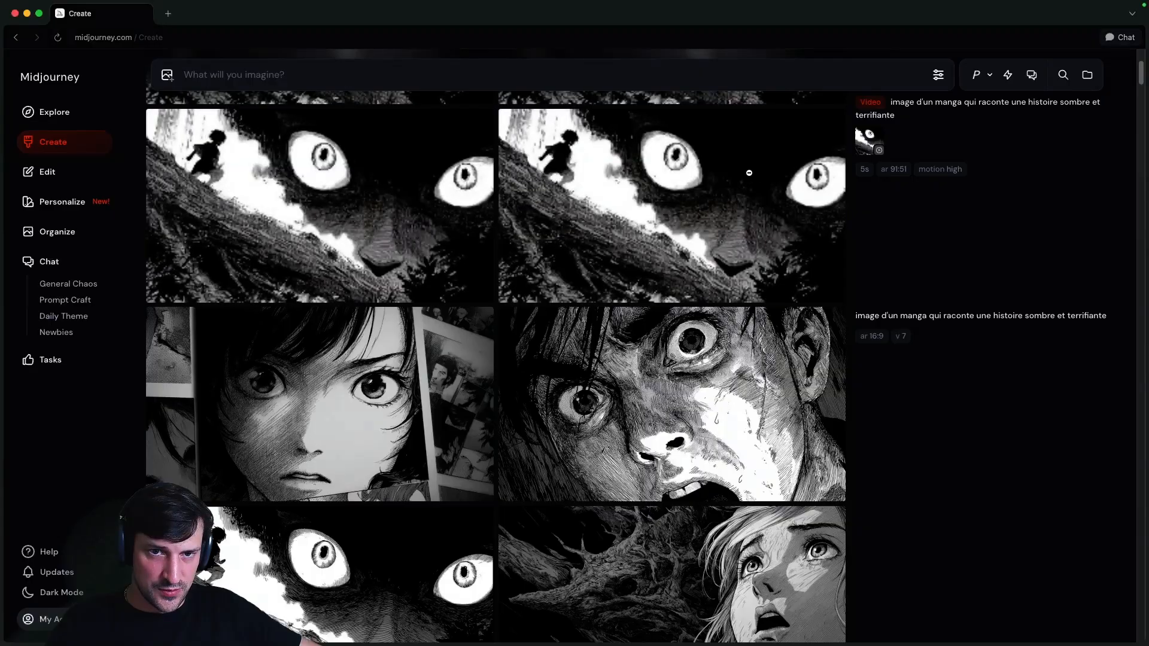
Inspect the manga image of the frightened face beside twisted roots at full size, and close it
click(712, 387)
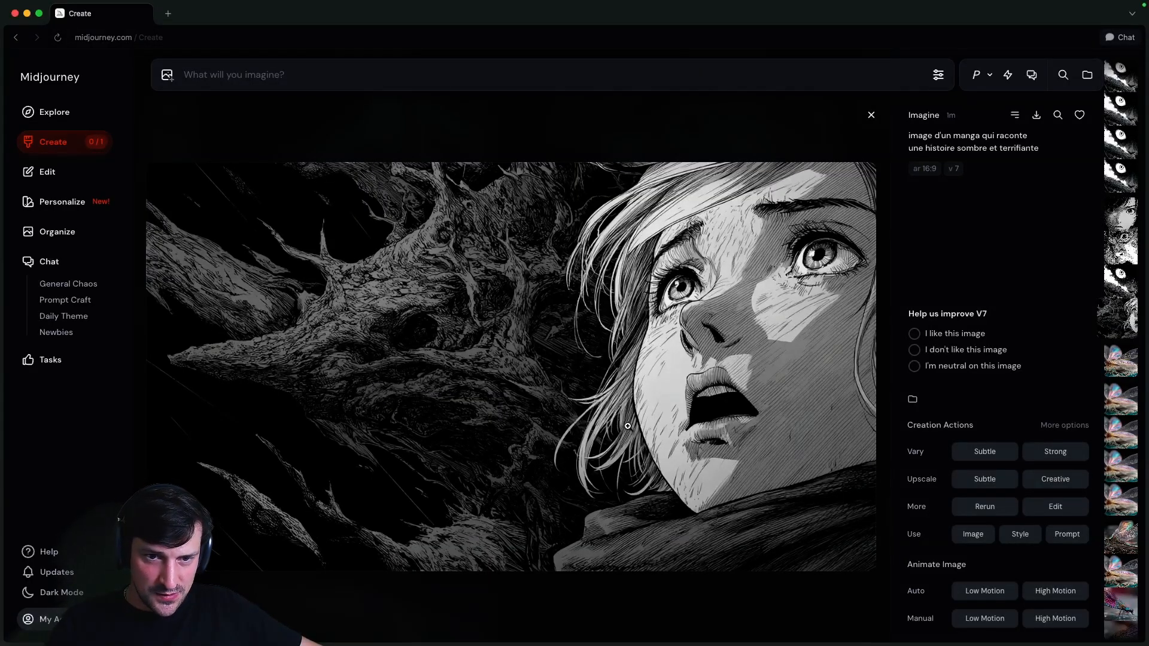
click(627, 426)
click(715, 424)
click(1076, 105)
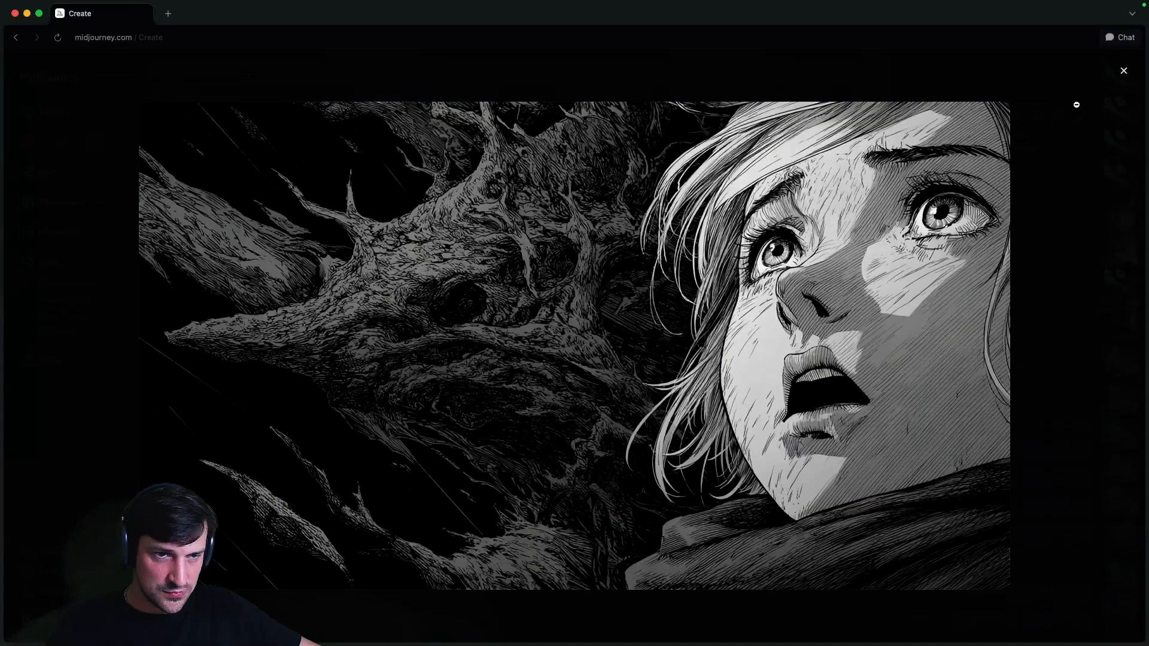
click(875, 389)
click(968, 289)
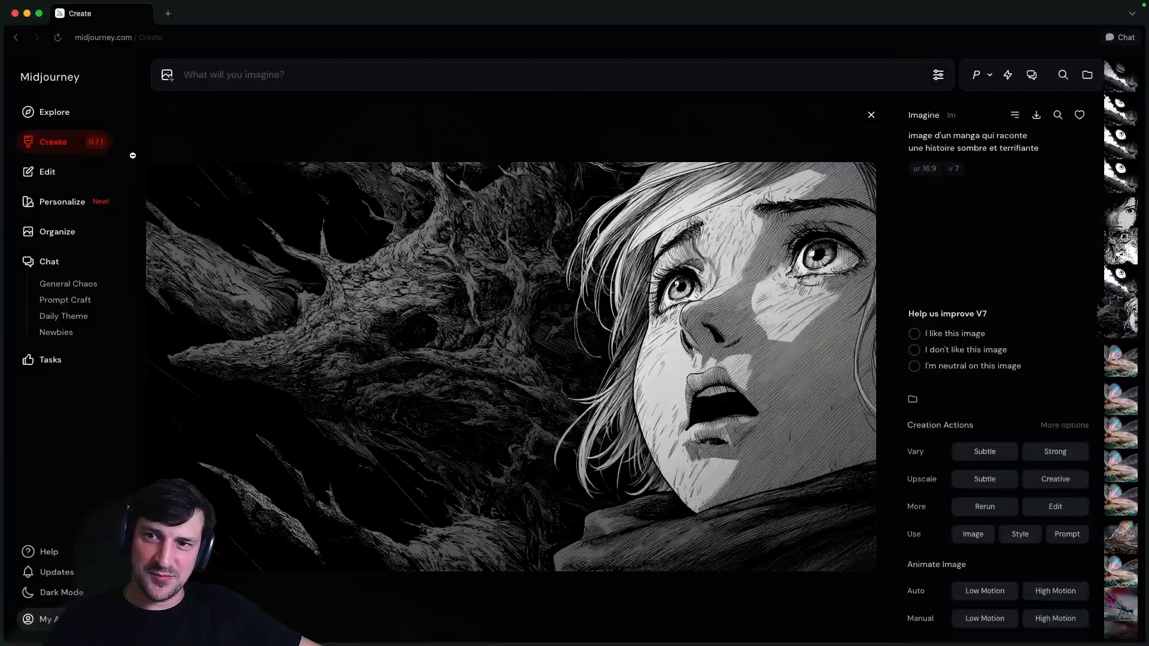
key(Escape)
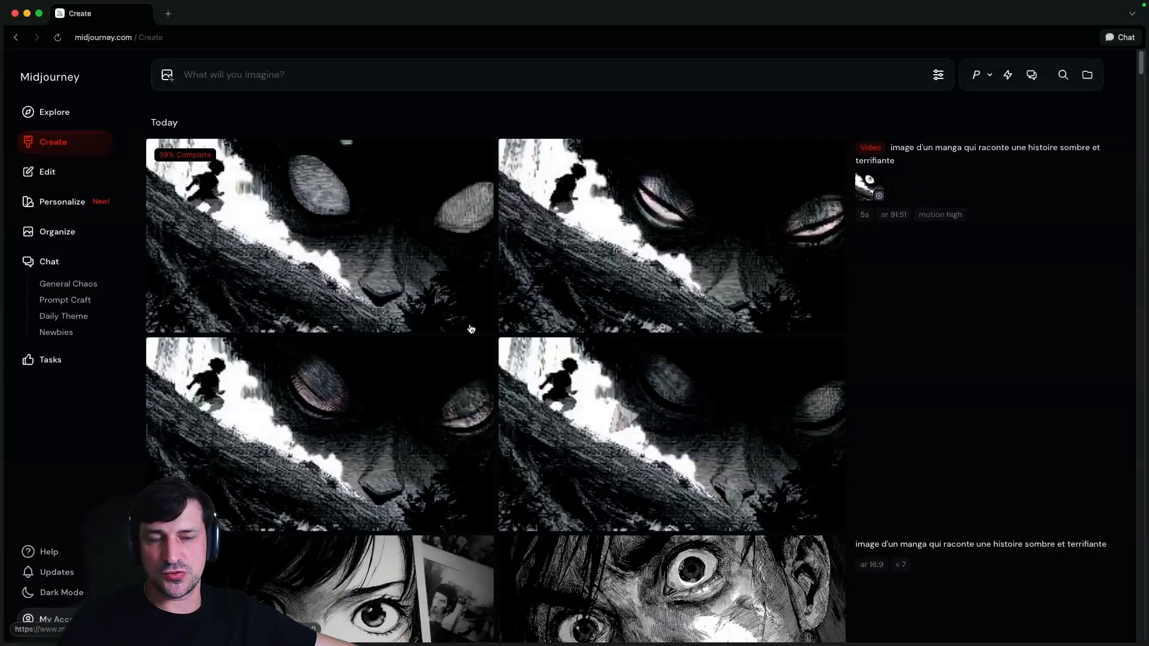
Check the remaining fast hours and plan details on the subscription management page, and return to the creation feed
scroll(471, 329, down, 20)
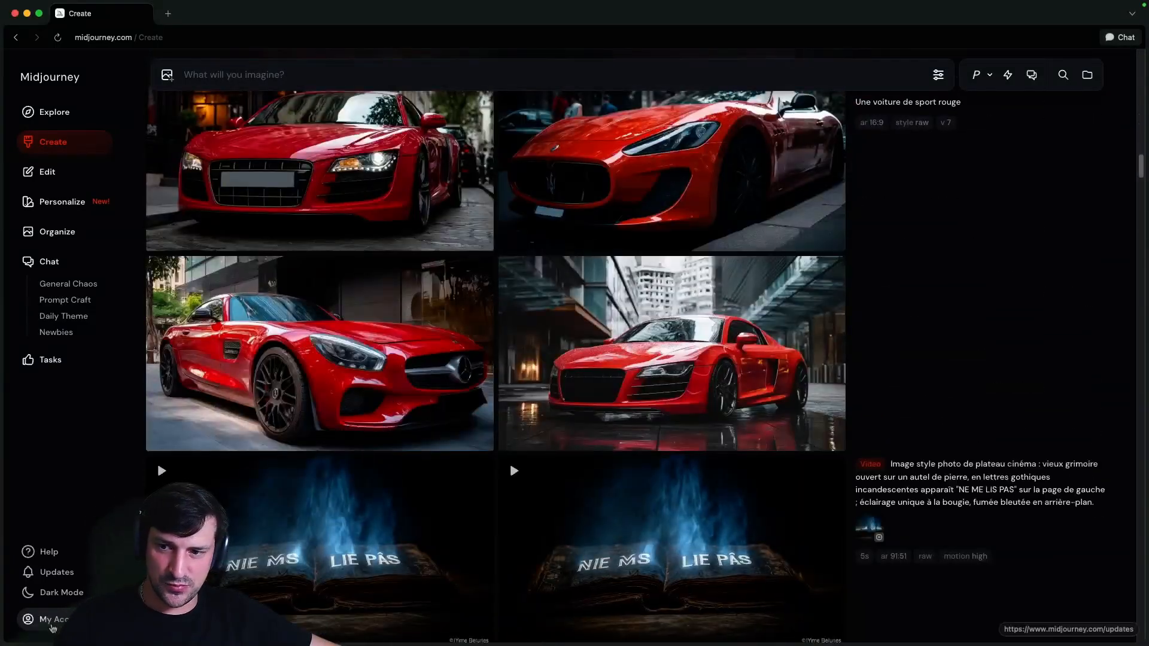
click(52, 625)
click(185, 534)
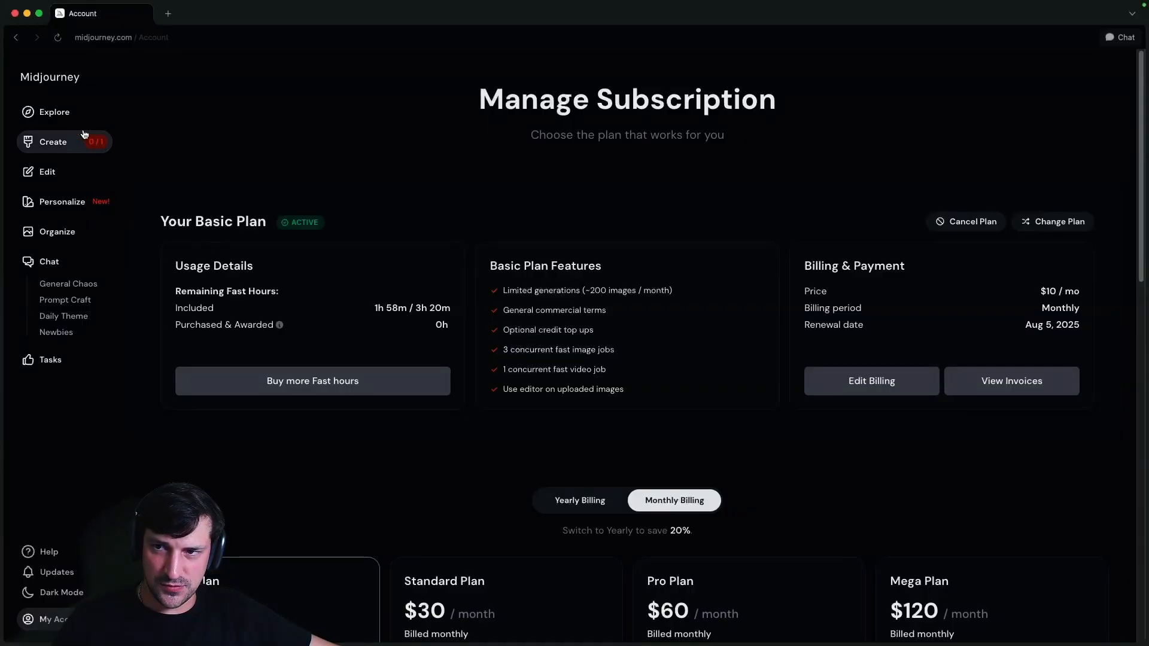
click(54, 112)
click(53, 142)
Review the high-motion videos of the exploding red sports car and return to the newest creations
scroll(442, 419, up, 3)
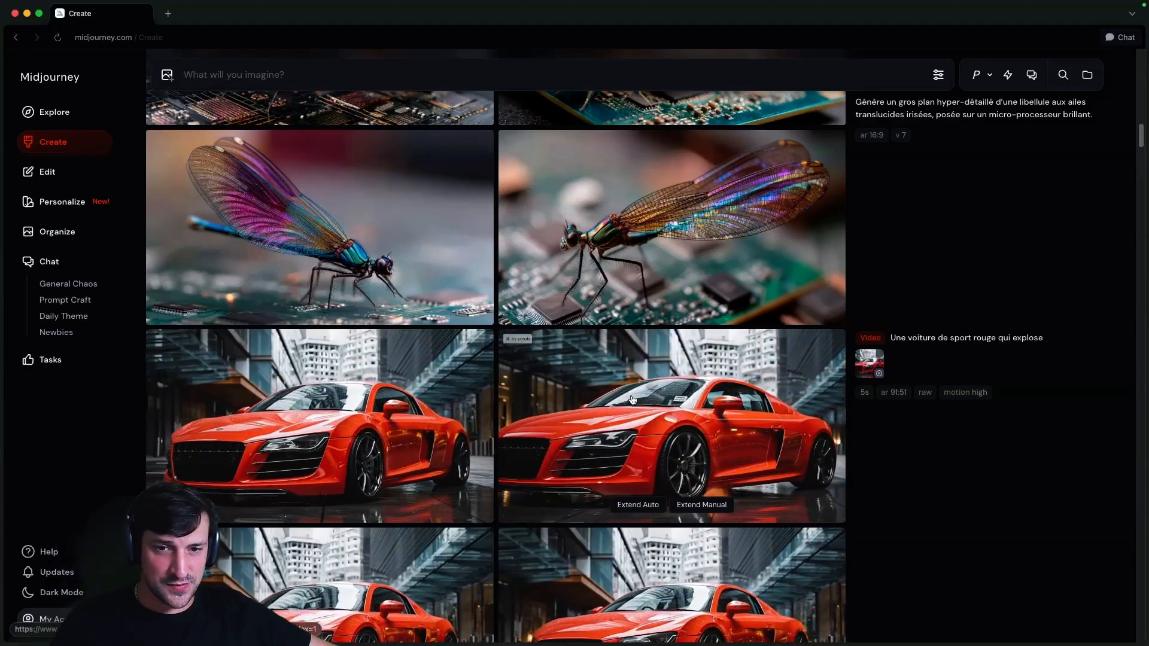
scroll(646, 424, down, 2)
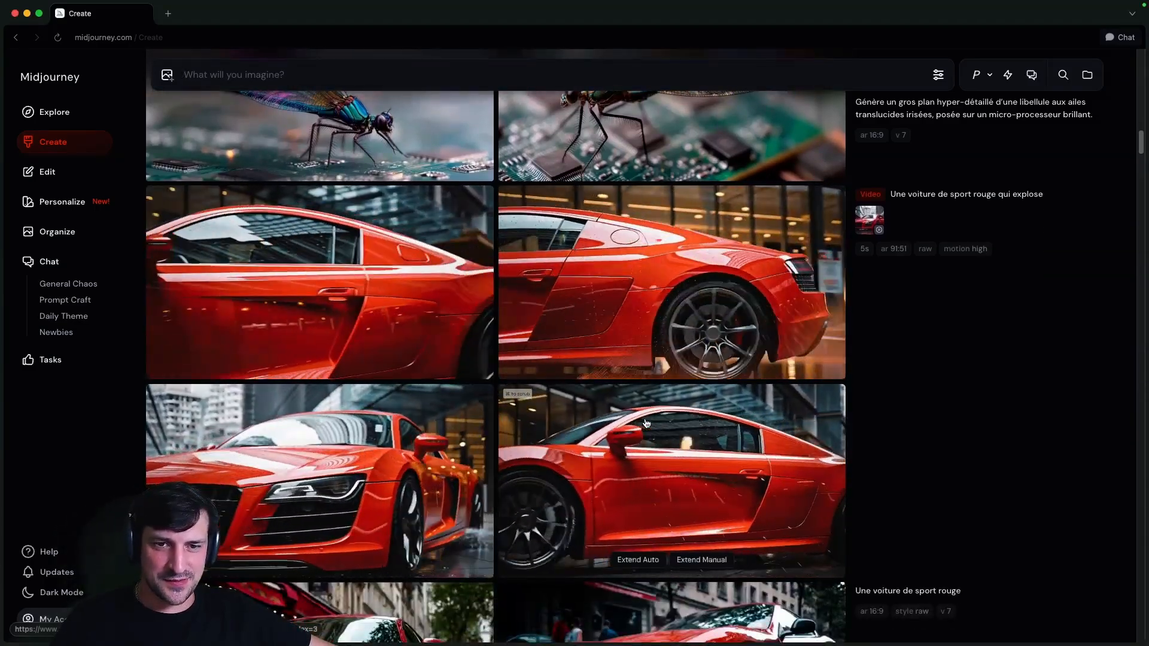
scroll(647, 424, up, 5)
scroll(539, 383, up, 10)
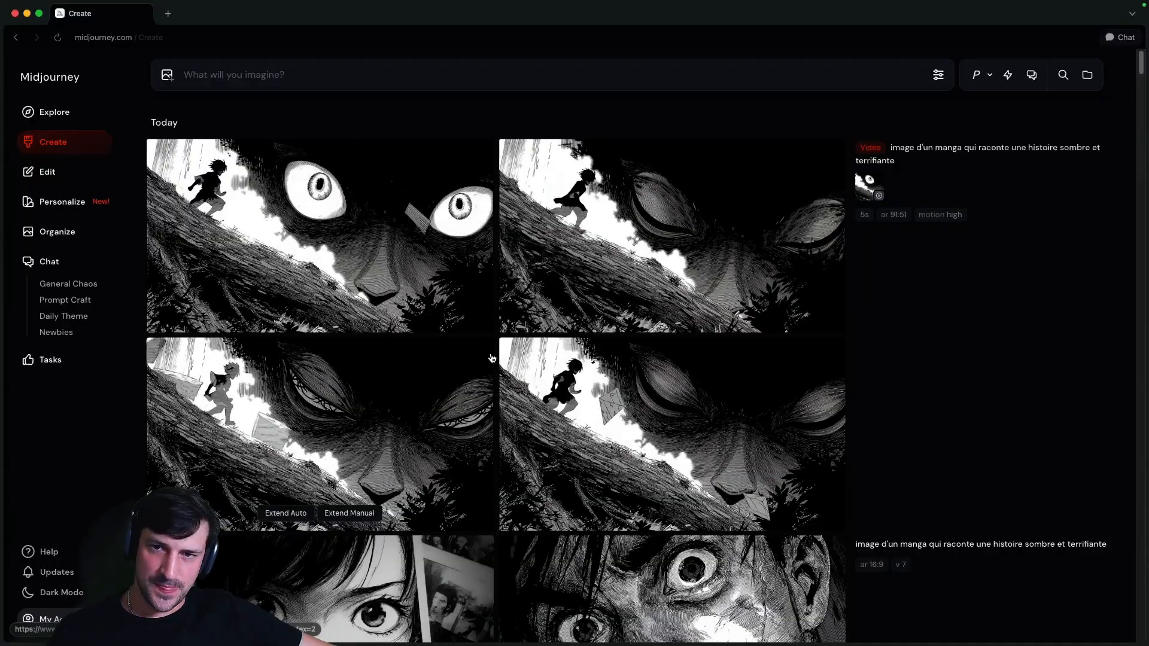
Open the high-motion manga videos, watch one at full-screen size, and close the viewer
click(353, 246)
click(560, 324)
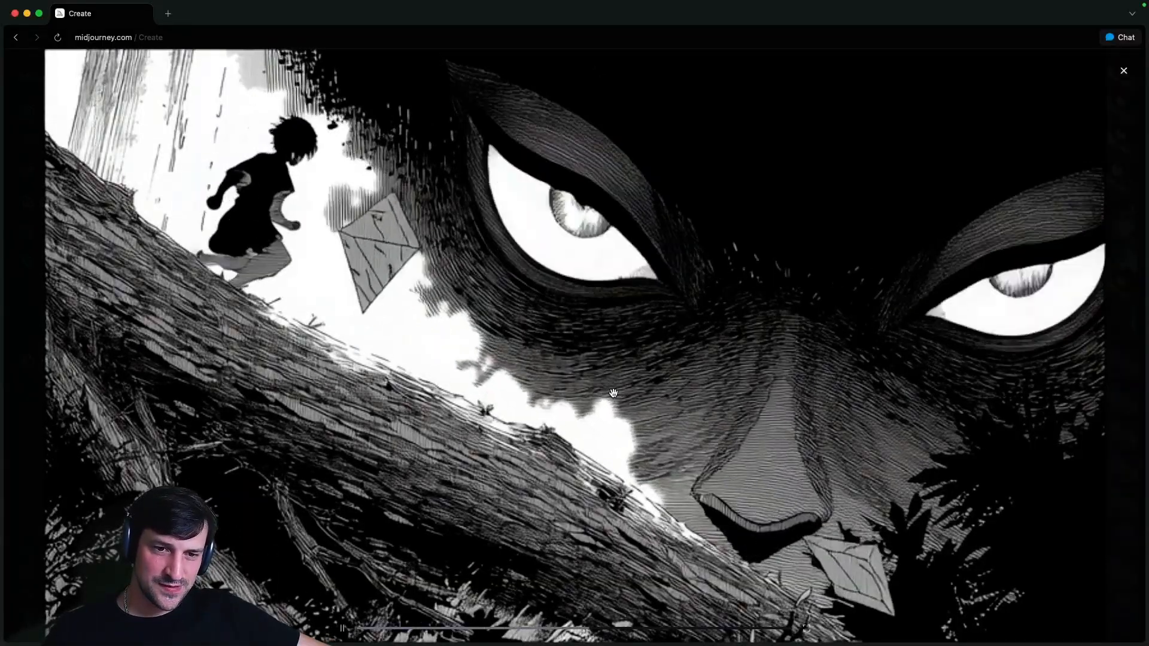
click(744, 397)
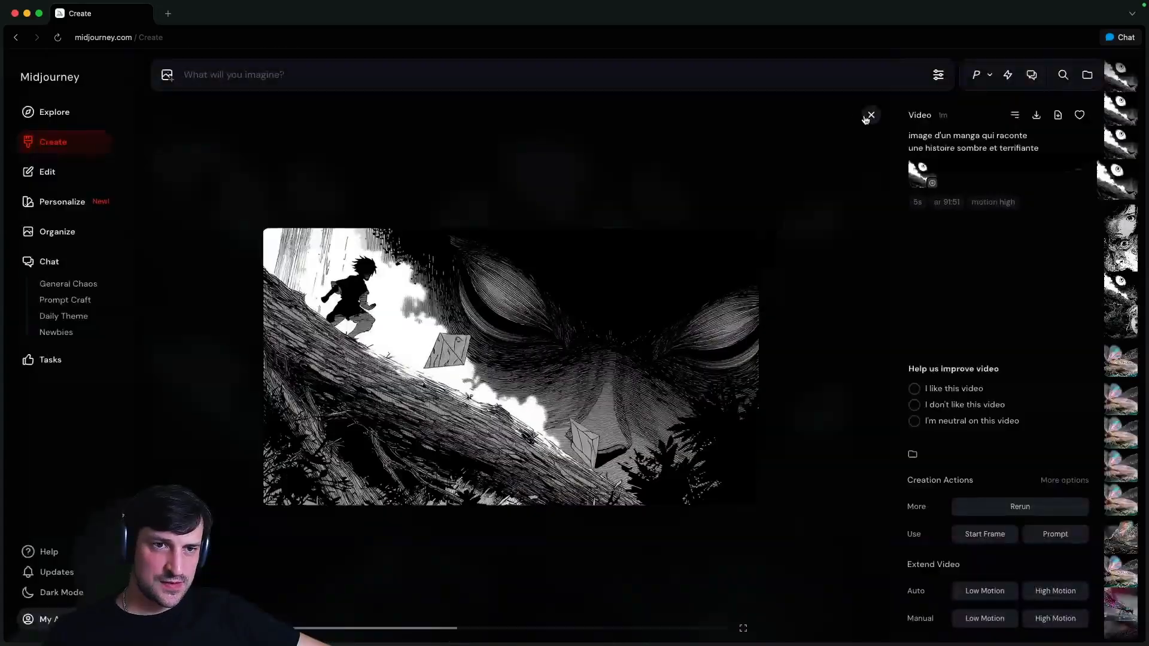
click(867, 117)
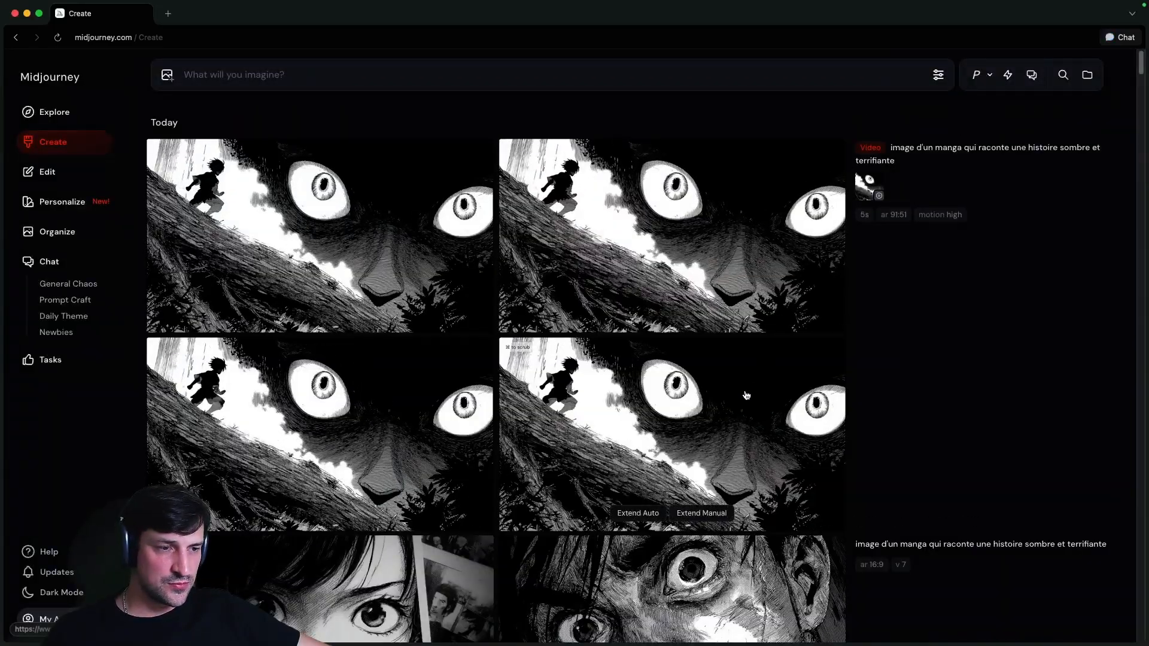
Review the earlier creations in the feed, from the dragonfly through the comic pages to the steampunk city, and return to the newest videos
scroll(746, 395, down, 5)
scroll(642, 376, up, 5)
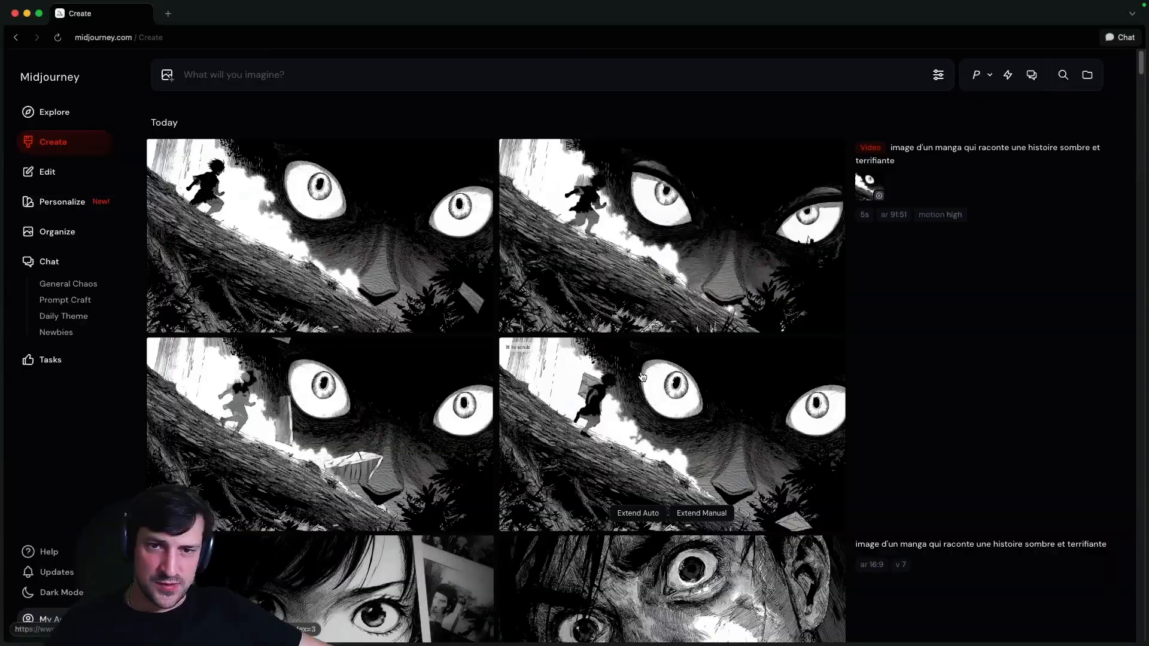
scroll(595, 384, down, 10)
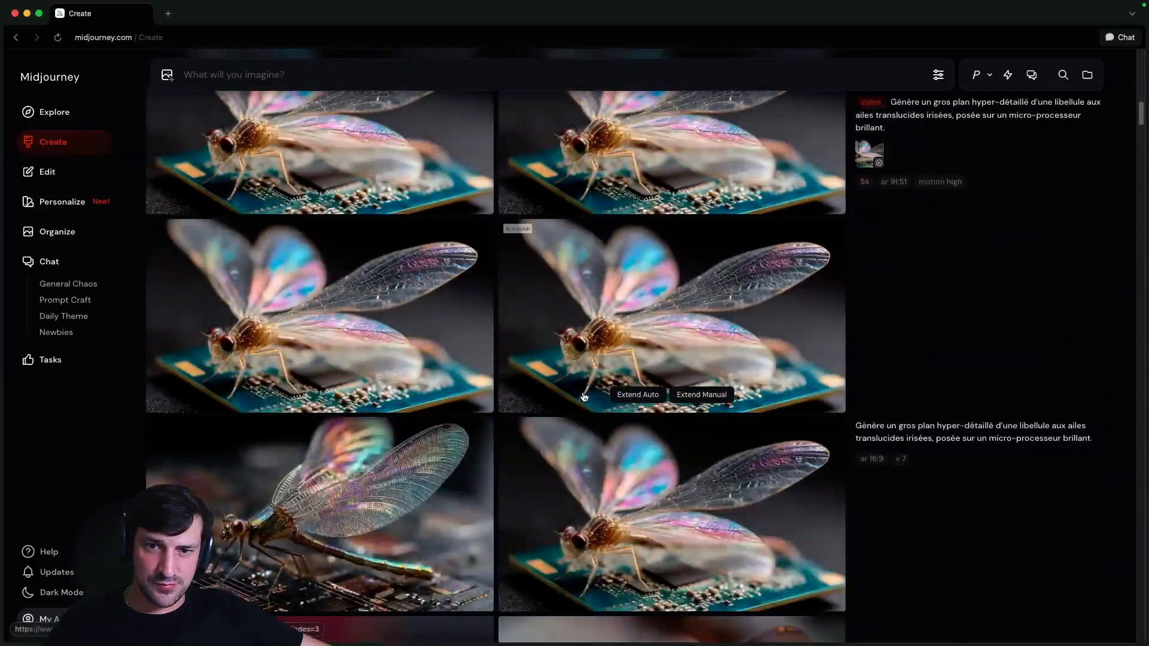
scroll(580, 466, up, 10)
scroll(580, 466, down, 20)
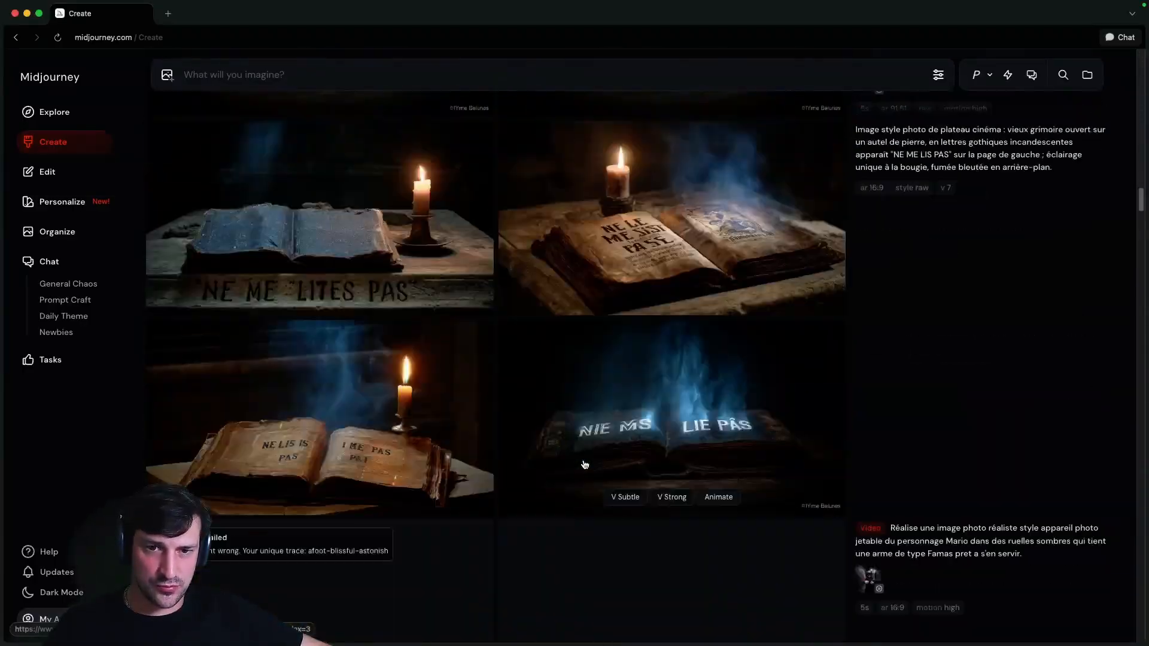
scroll(593, 462, up, 20)
scroll(444, 308, down, 20)
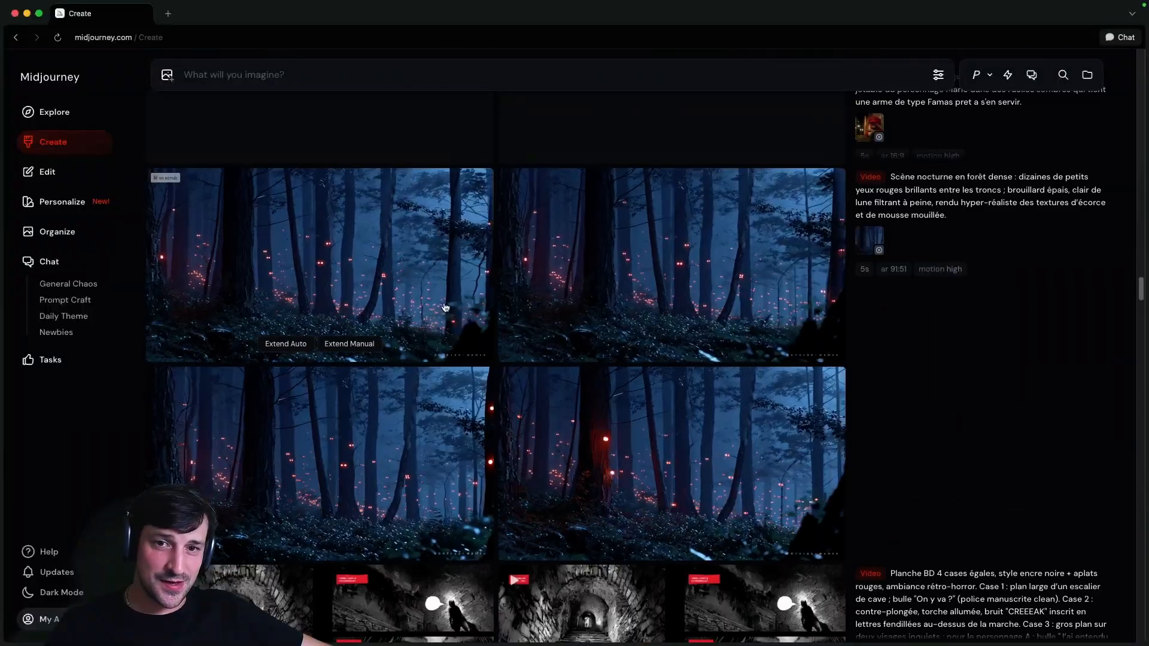
scroll(413, 320, up, 10)
scroll(563, 230, down, 18)
scroll(562, 230, down, 8)
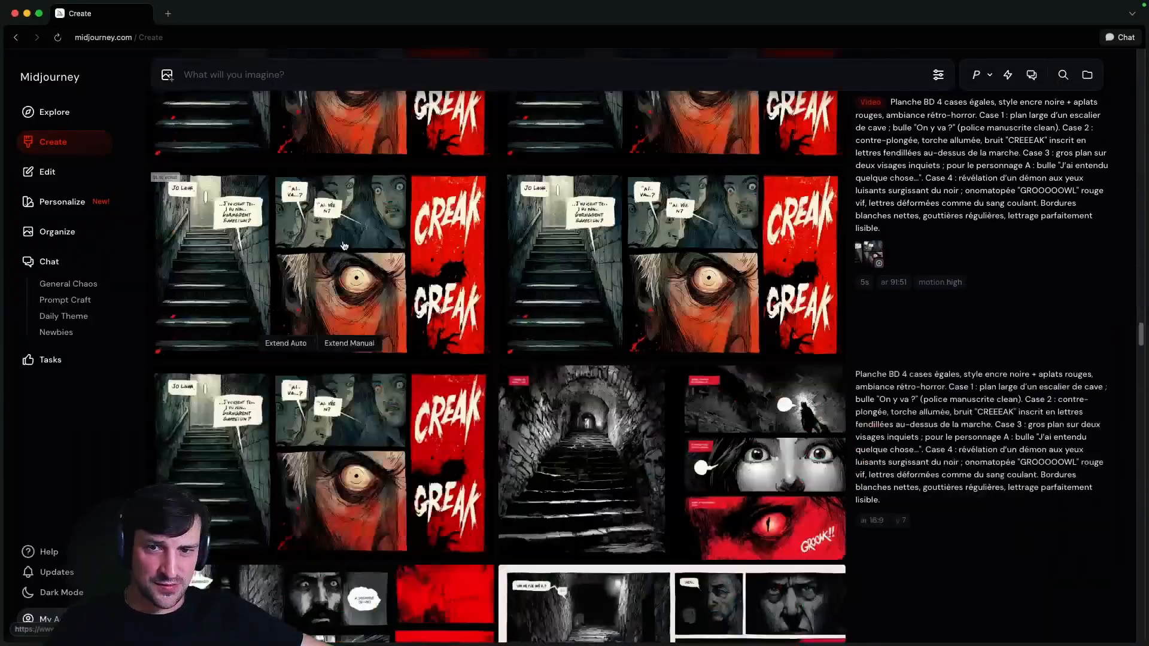
scroll(419, 299, down, 10)
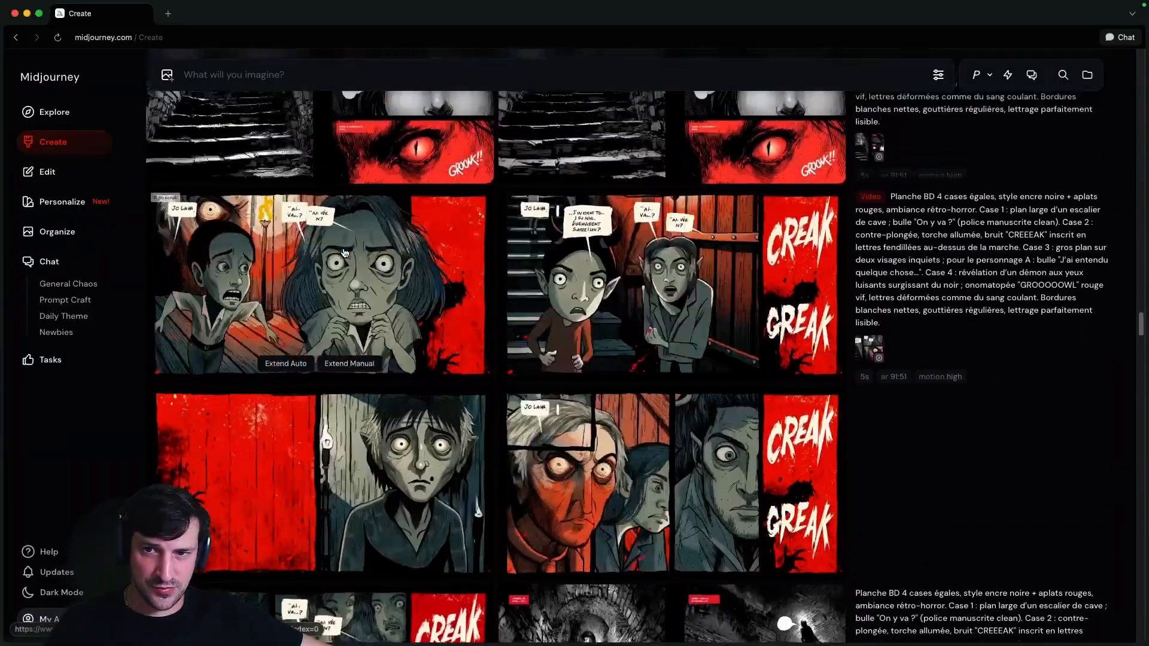
scroll(488, 357, down, 15)
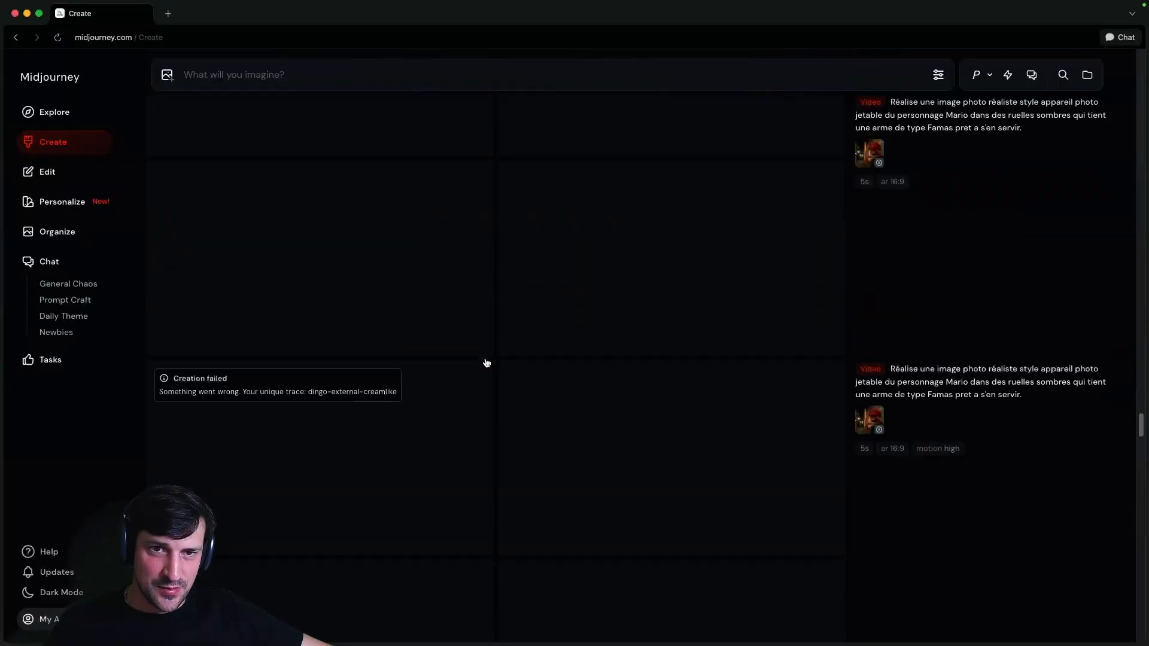
scroll(539, 395, down, 10)
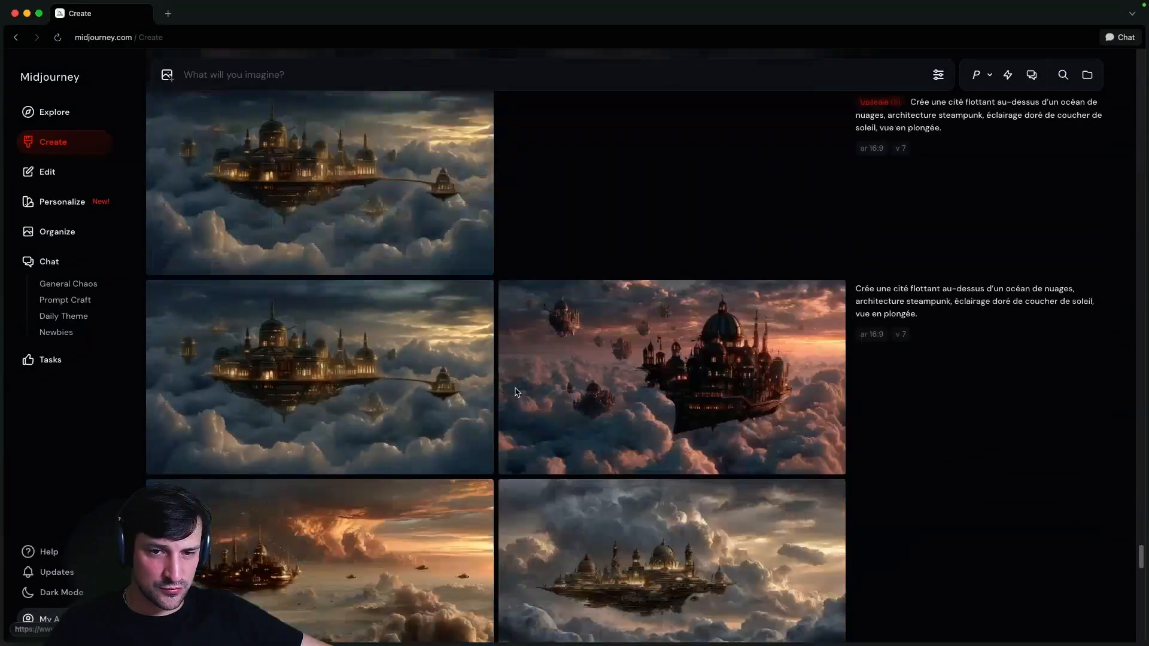
scroll(571, 398, up, 5)
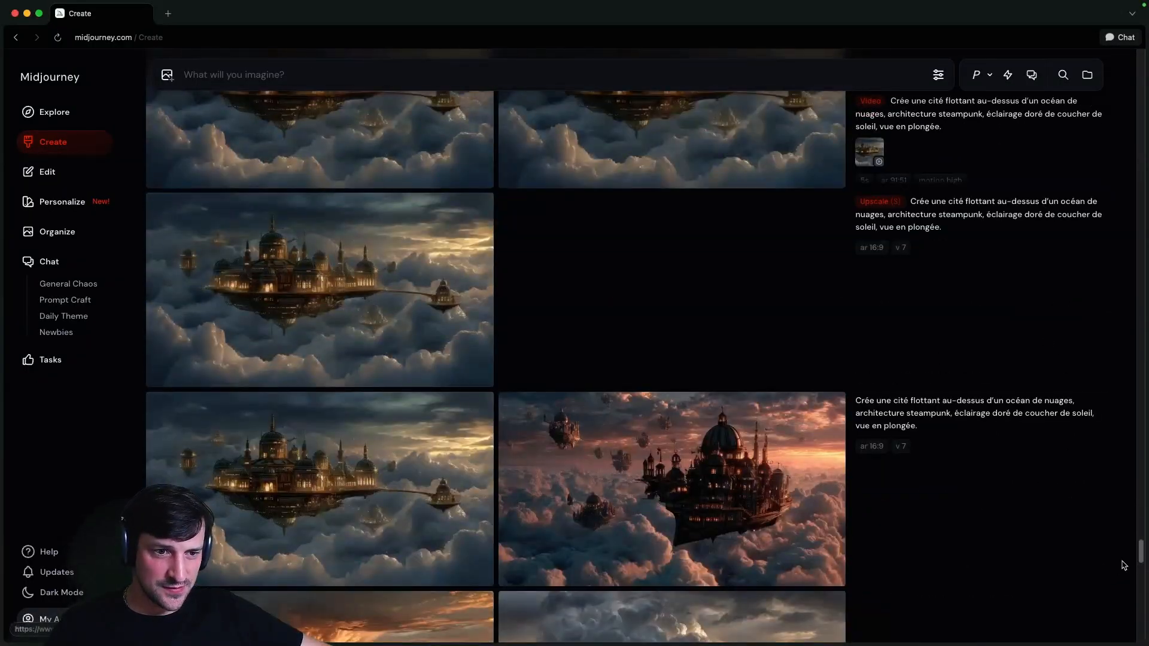
drag(1141, 553, 1141, 57)
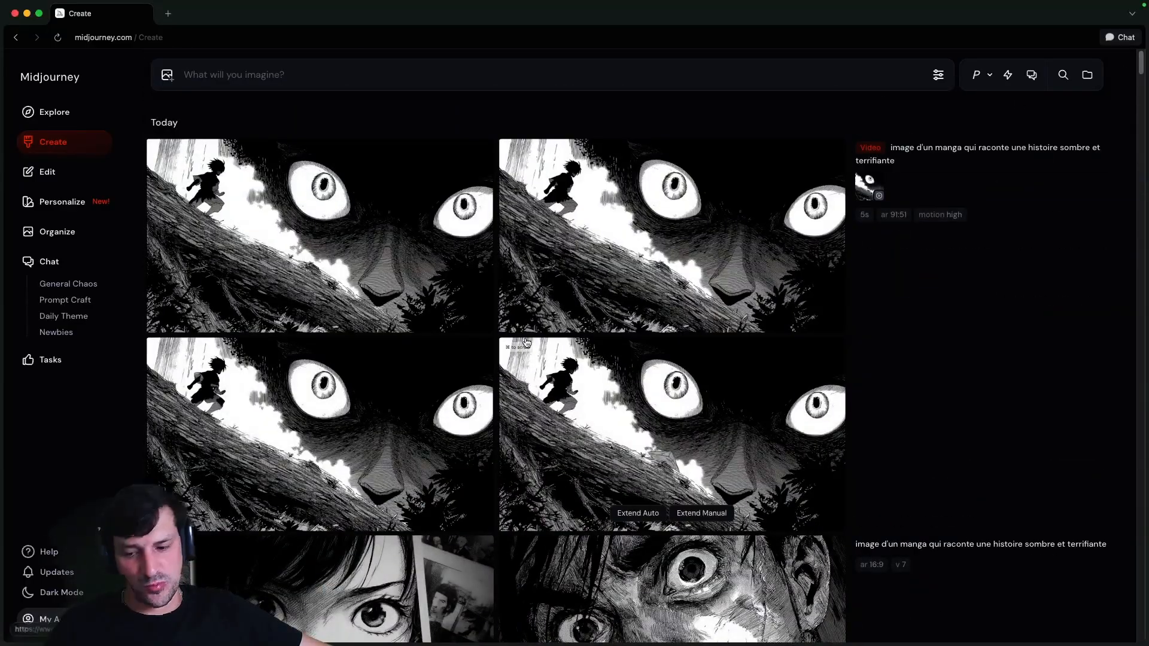